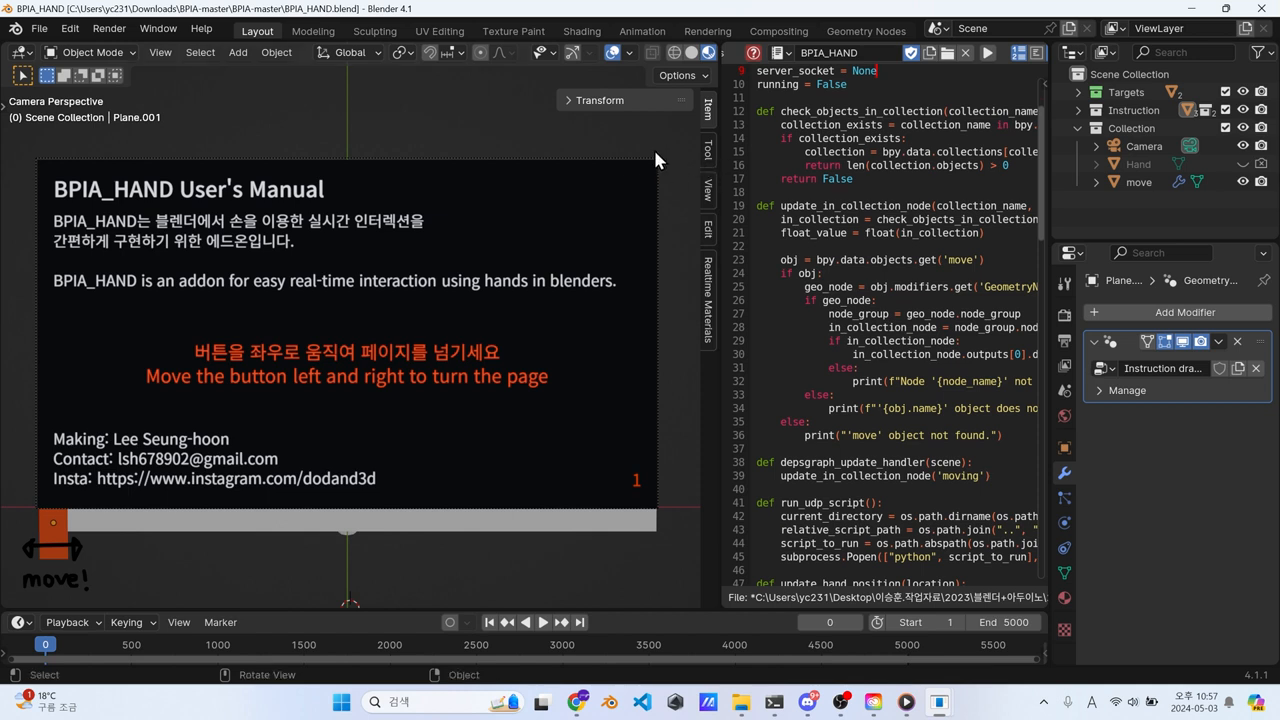
Step: Run the BPIA_HAND script and start the add-on's hand interaction
left_click(990, 56)
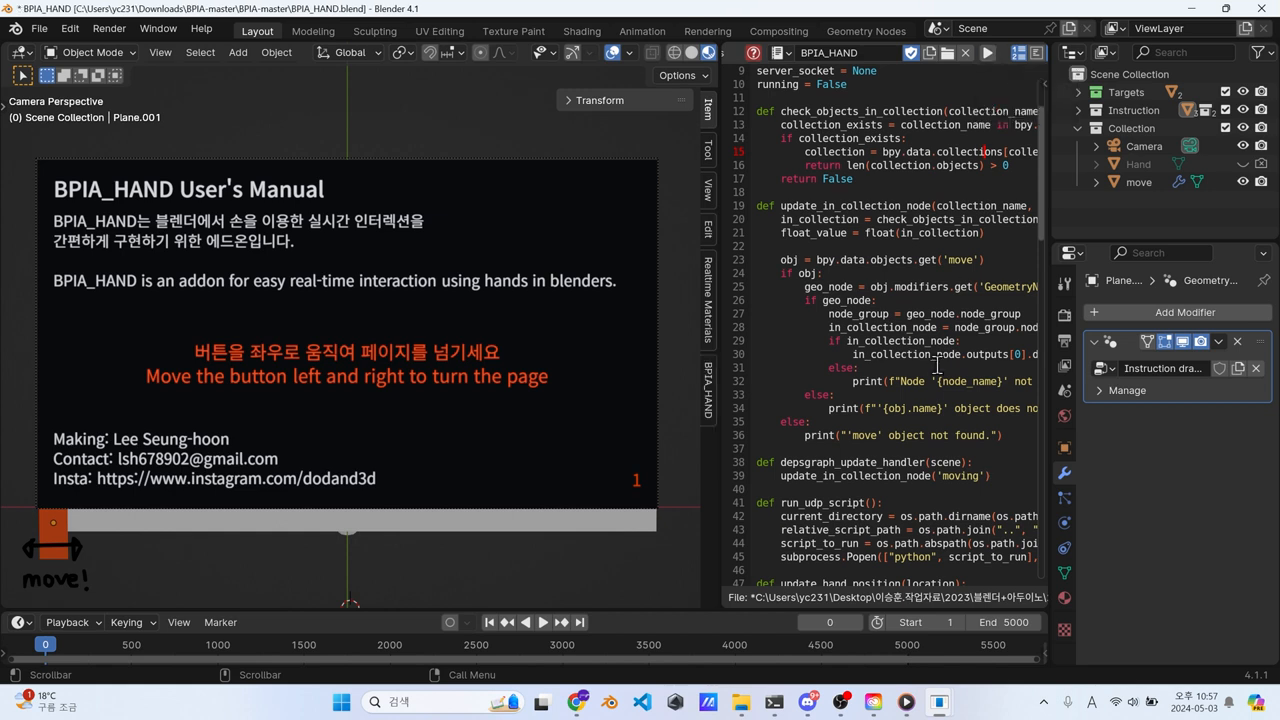
left_click(711, 392)
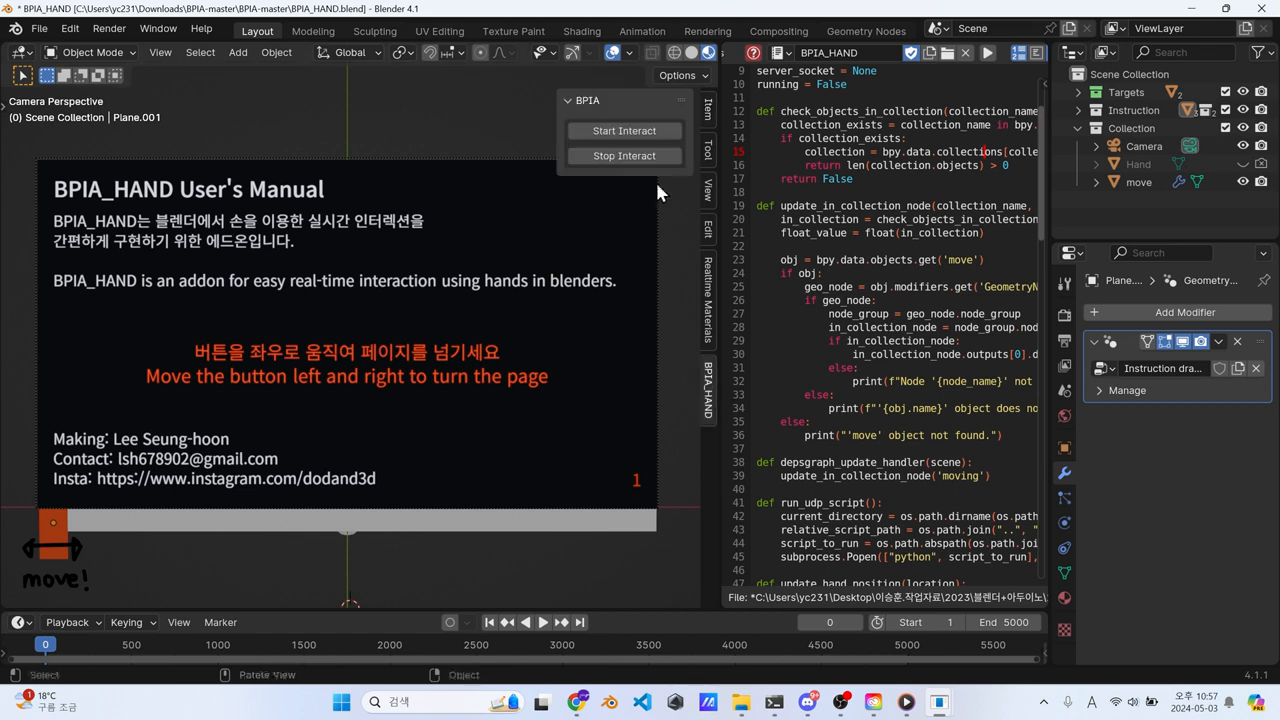
left_click(624, 131)
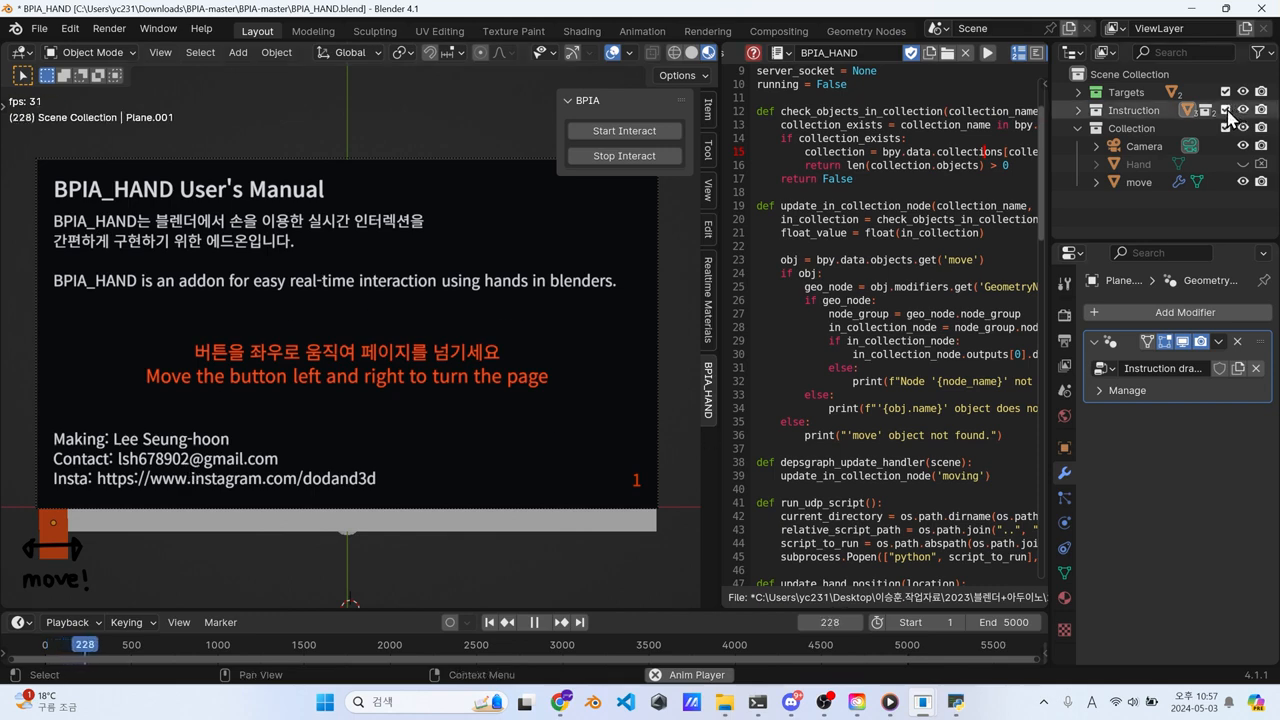
Step: Exclude the Instruction collection from the view layer and expand the 3D viewport over the text editor area
left_click(1226, 111)
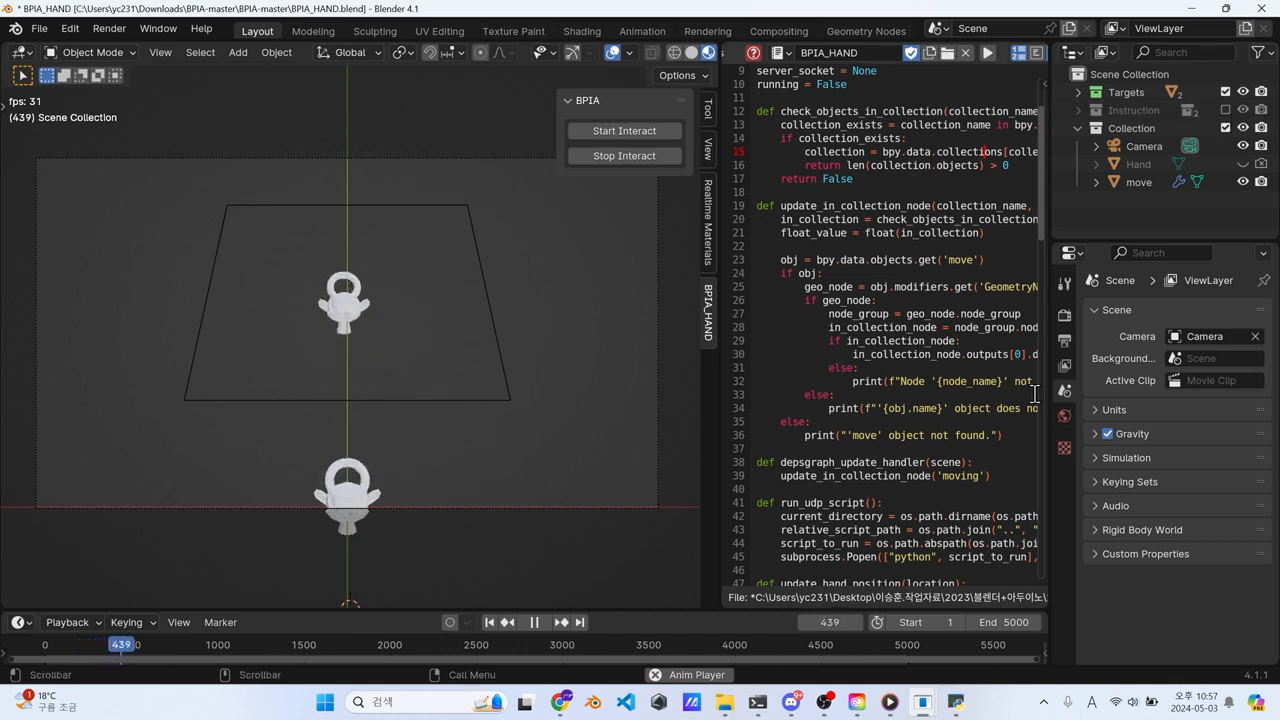
left_click(1064, 340)
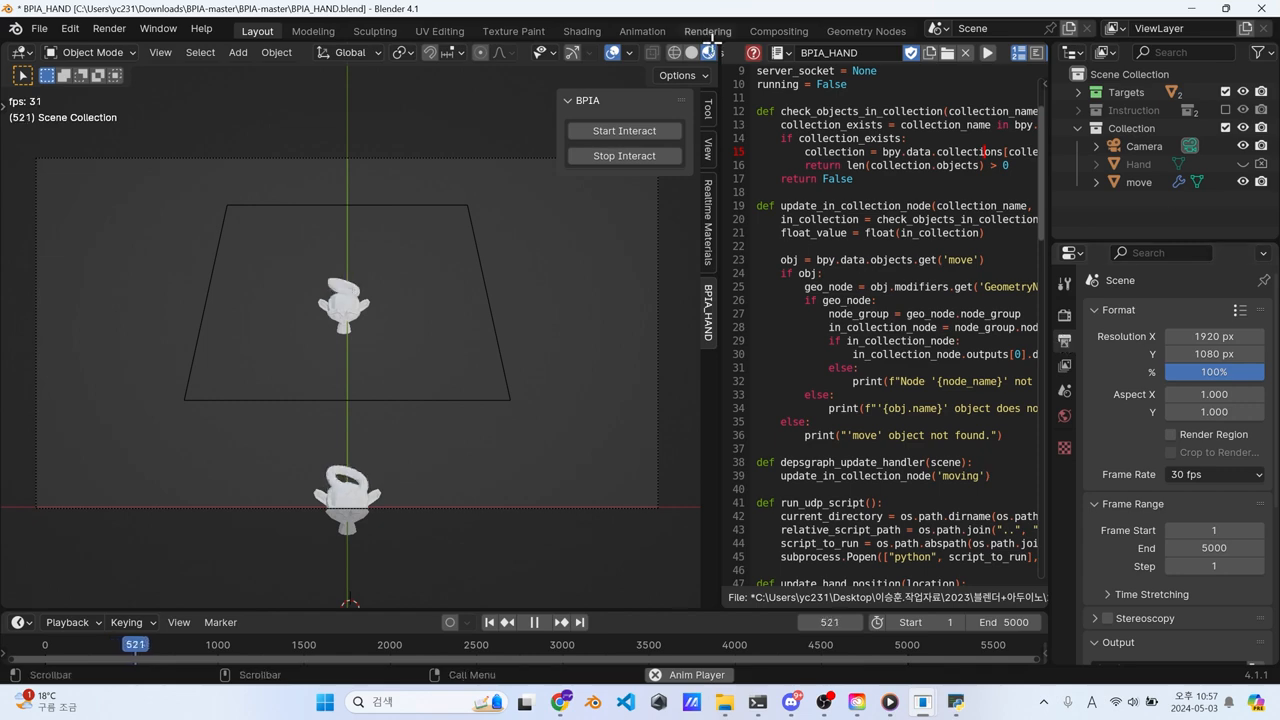
left_click_drag(712, 41, 797, 52)
middle_click_drag(476, 258, 640, 343)
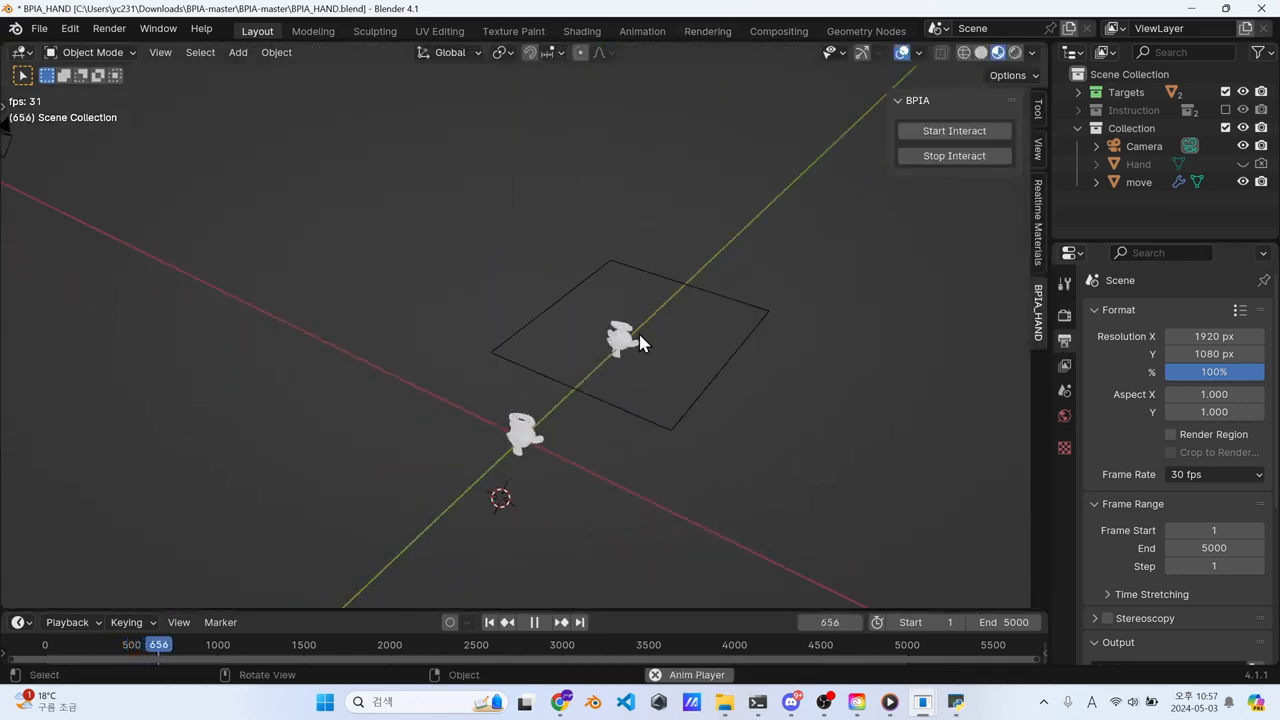
Step: Delete the two monkey target objects and reset the move object's location to 0 m on all axes
left_click(624, 411)
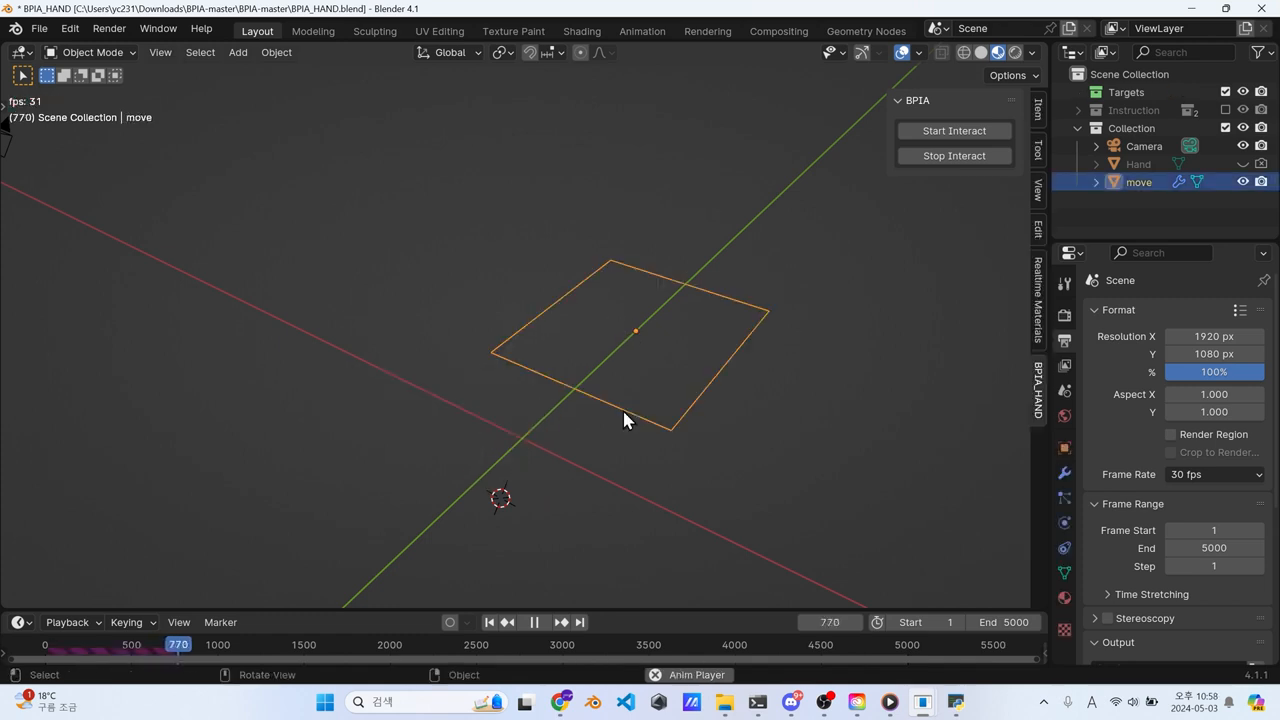
middle_click_drag(624, 413, 674, 329)
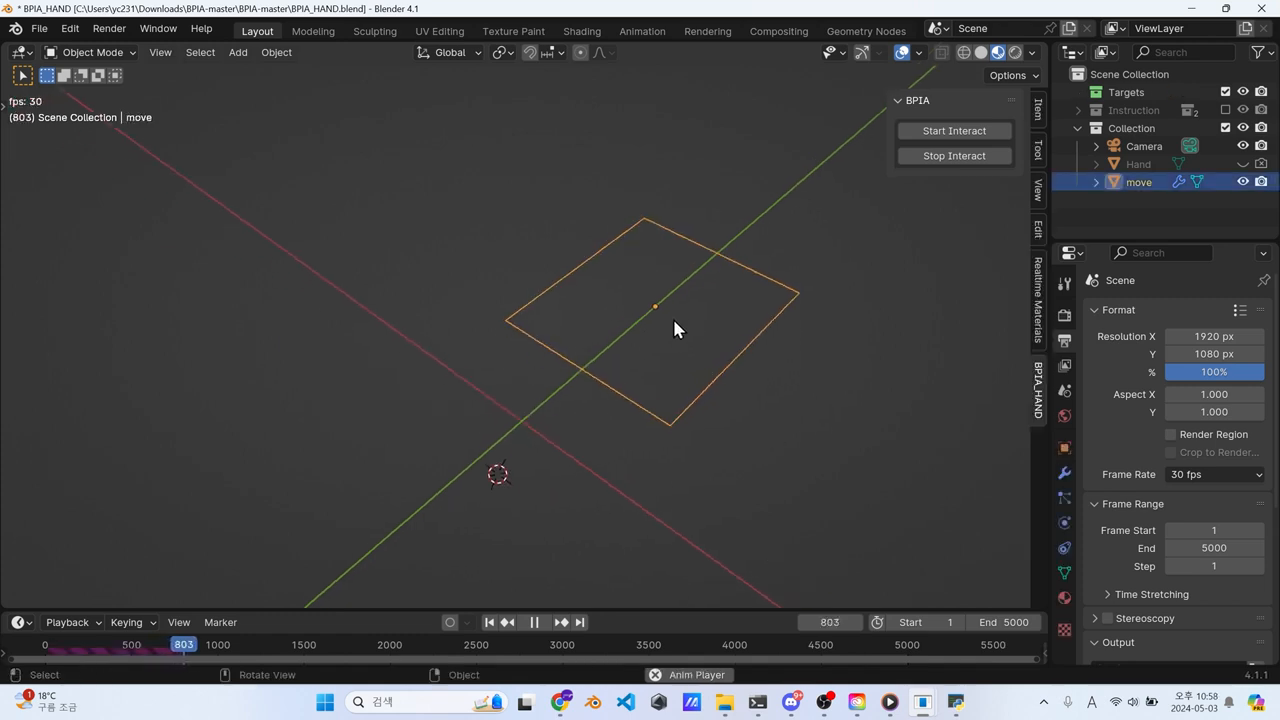
left_click(1037, 109)
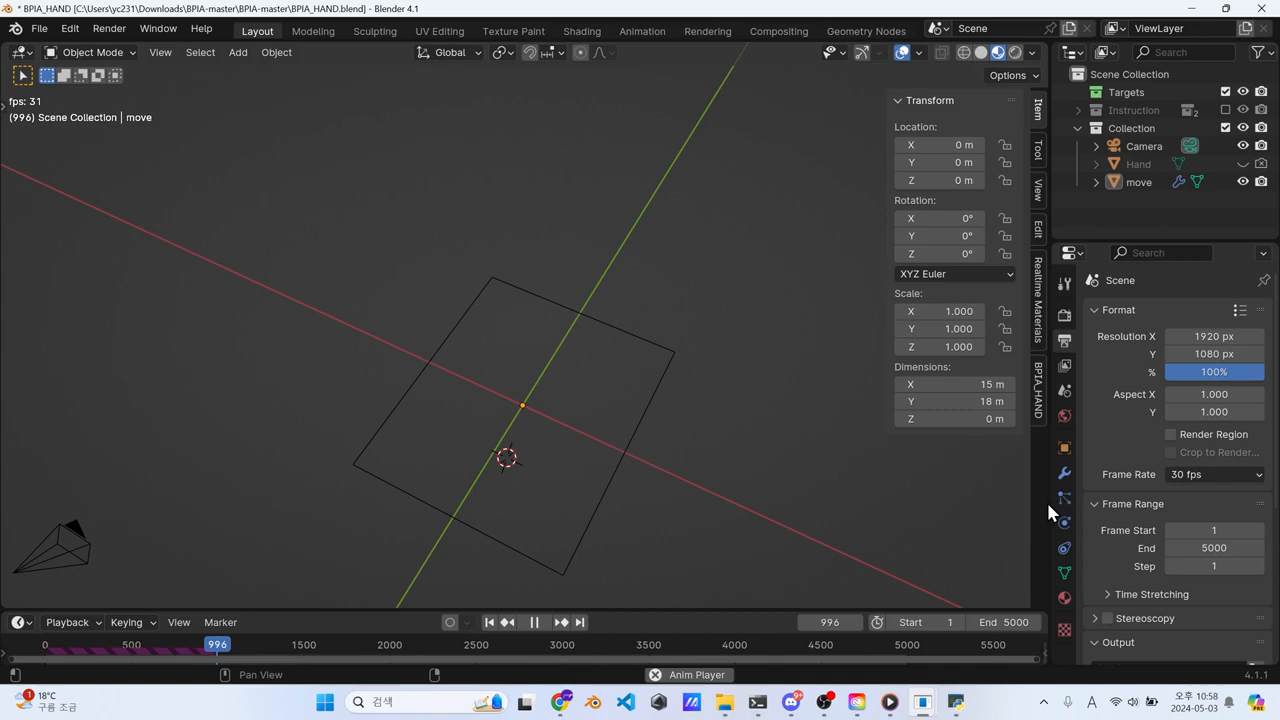
Step: Split the 3D viewport and show the move object's BPIA_HAND node tree in a wider geometry node editor beside it
left_click(1064, 474)
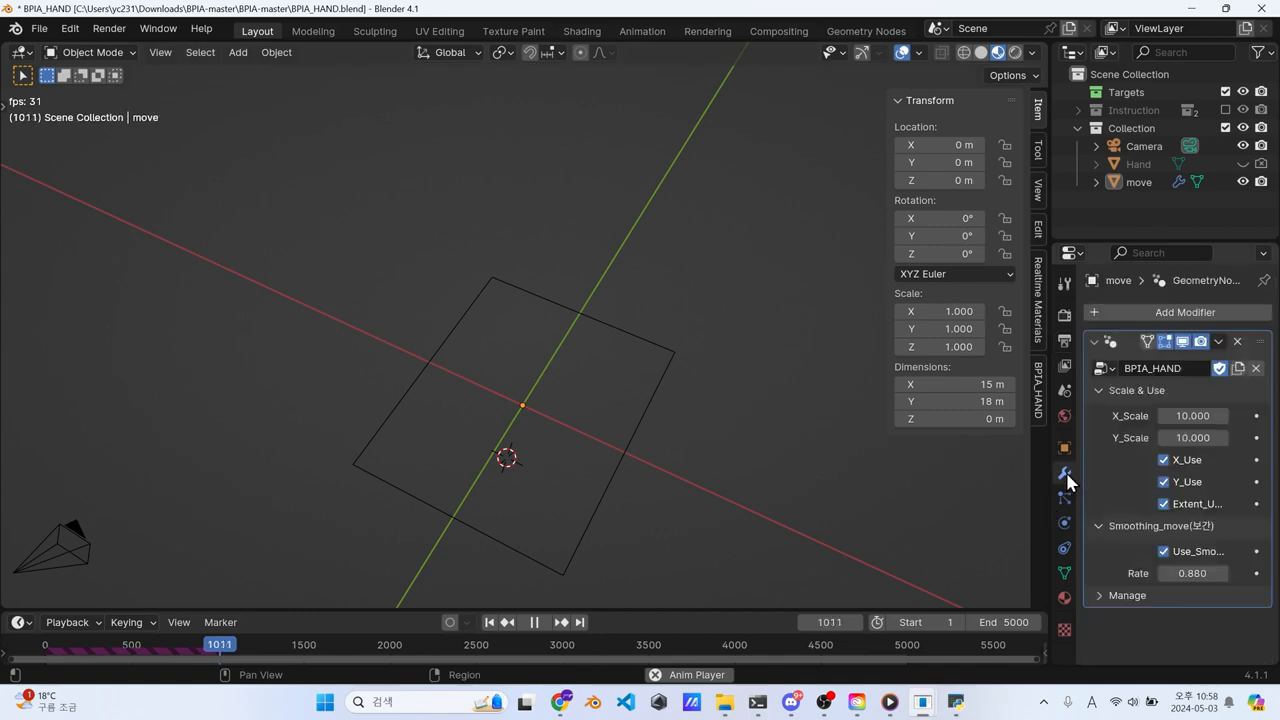
left_click_drag(6, 44, 548, 150)
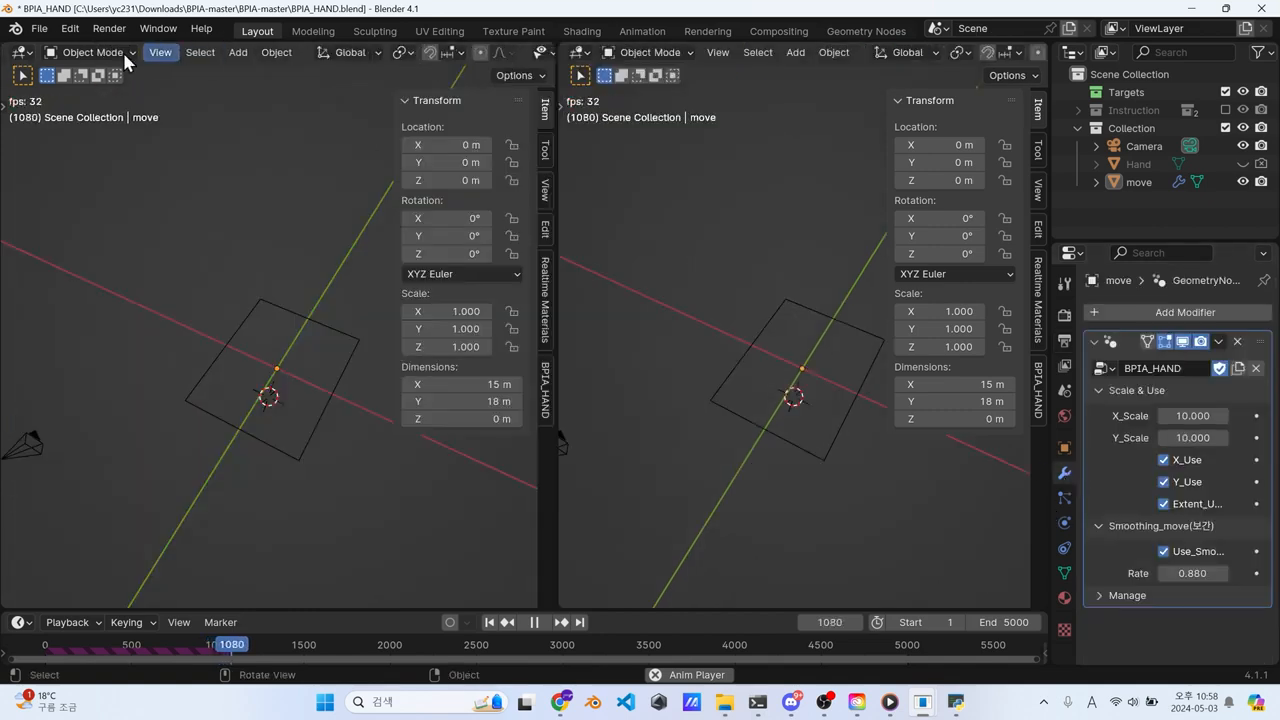
left_click(20, 52)
left_click(67, 200)
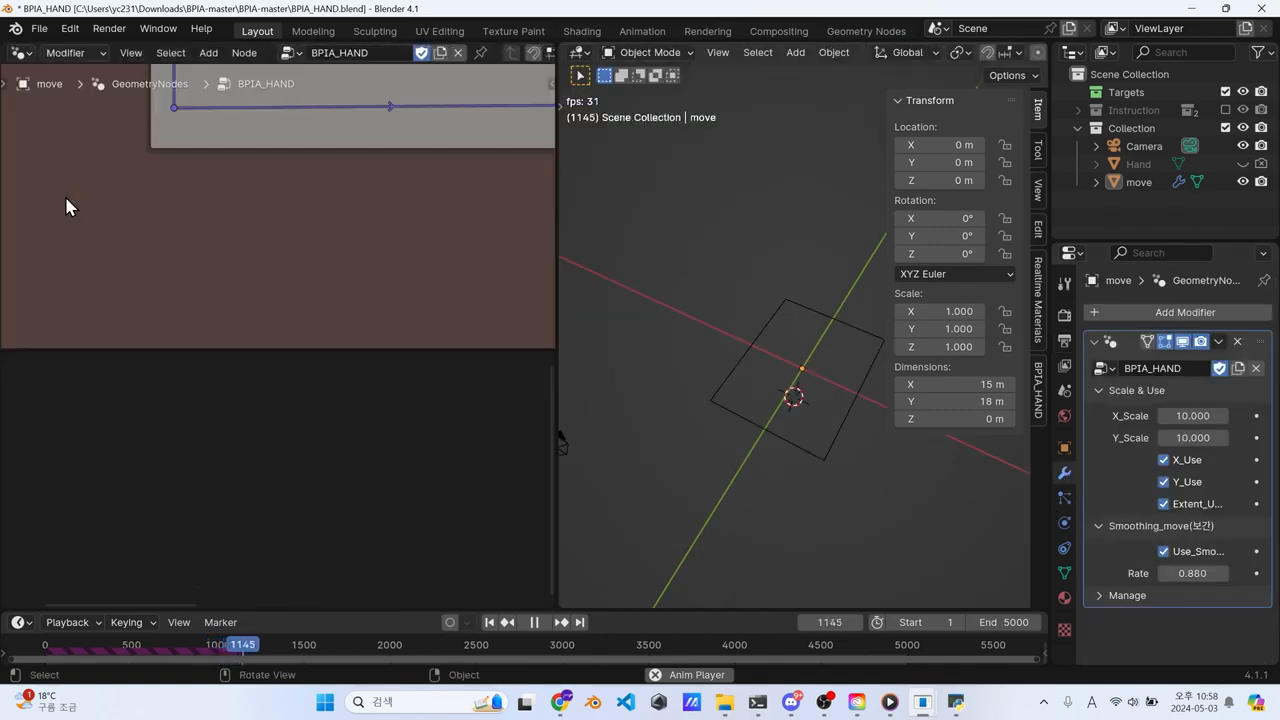
key("Home")
left_click_drag(555, 316, 614, 316)
Step: Delete the Group Output node from the outcome frame at the end of the node tree
middle_click_drag(461, 257, 415, 319)
scroll(319, 278, "up", 5)
left_click(193, 226)
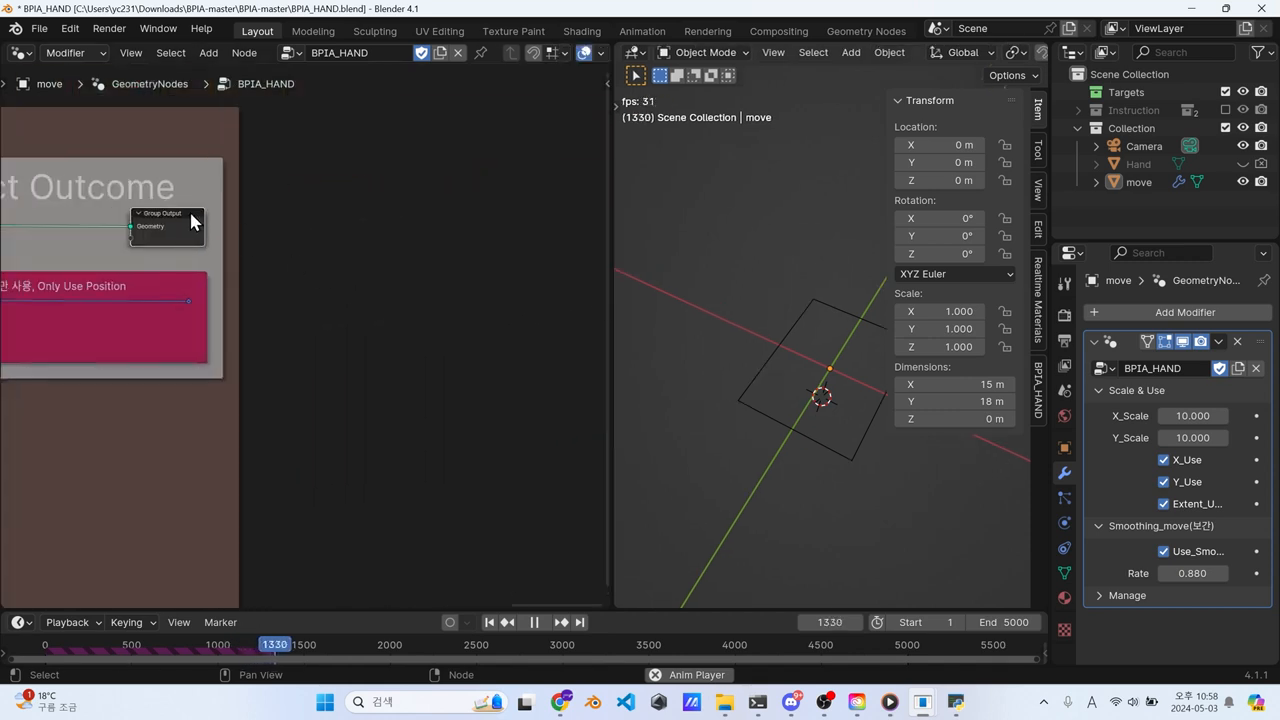
key("x")
key("shift+a")
left_click(466, 247)
type("gr")
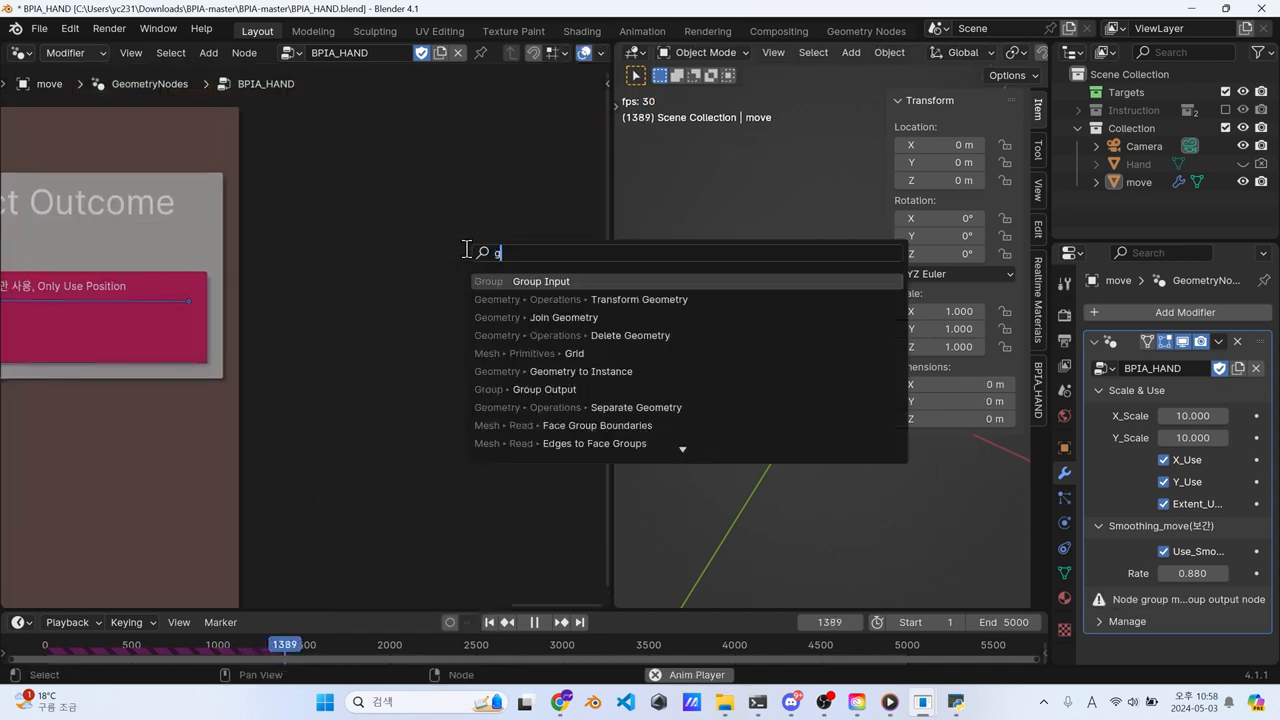
left_click(533, 298)
left_click(461, 289)
key("x")
Step: Add a new Group Output node in the empty area beyond the existing frames
key("shift+a")
left_click(461, 290)
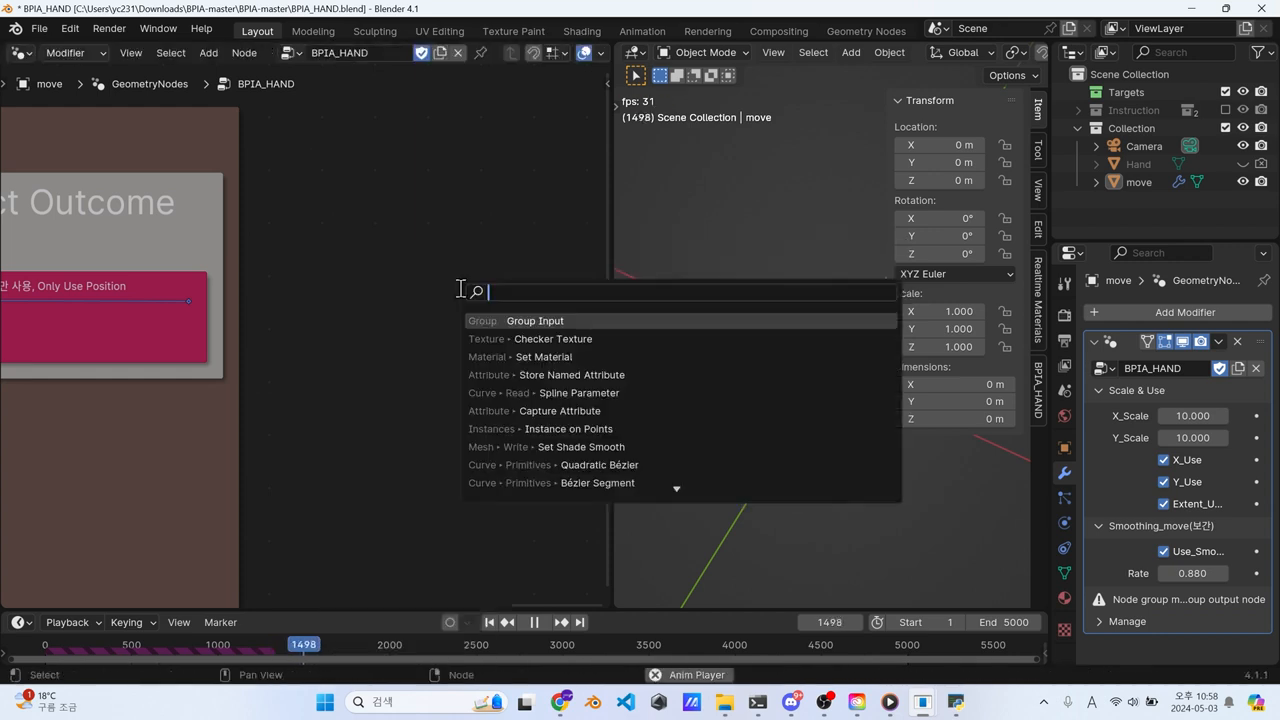
type("go")
key("Return")
left_click(587, 291)
Step: Add a Grid node and link its Mesh output to the Group Output's Geometry
key("shift+a")
left_click(342, 241)
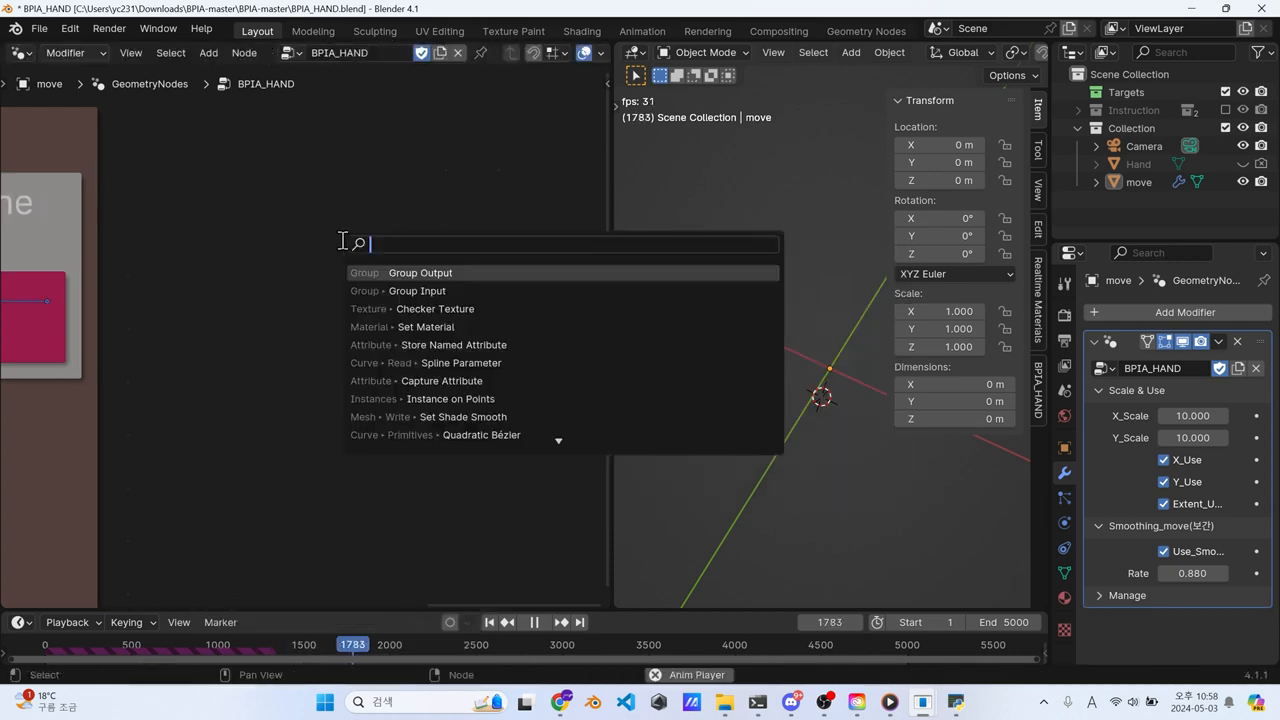
type("grid")
key("Return")
left_click(244, 296)
left_click_drag(305, 302, 545, 305)
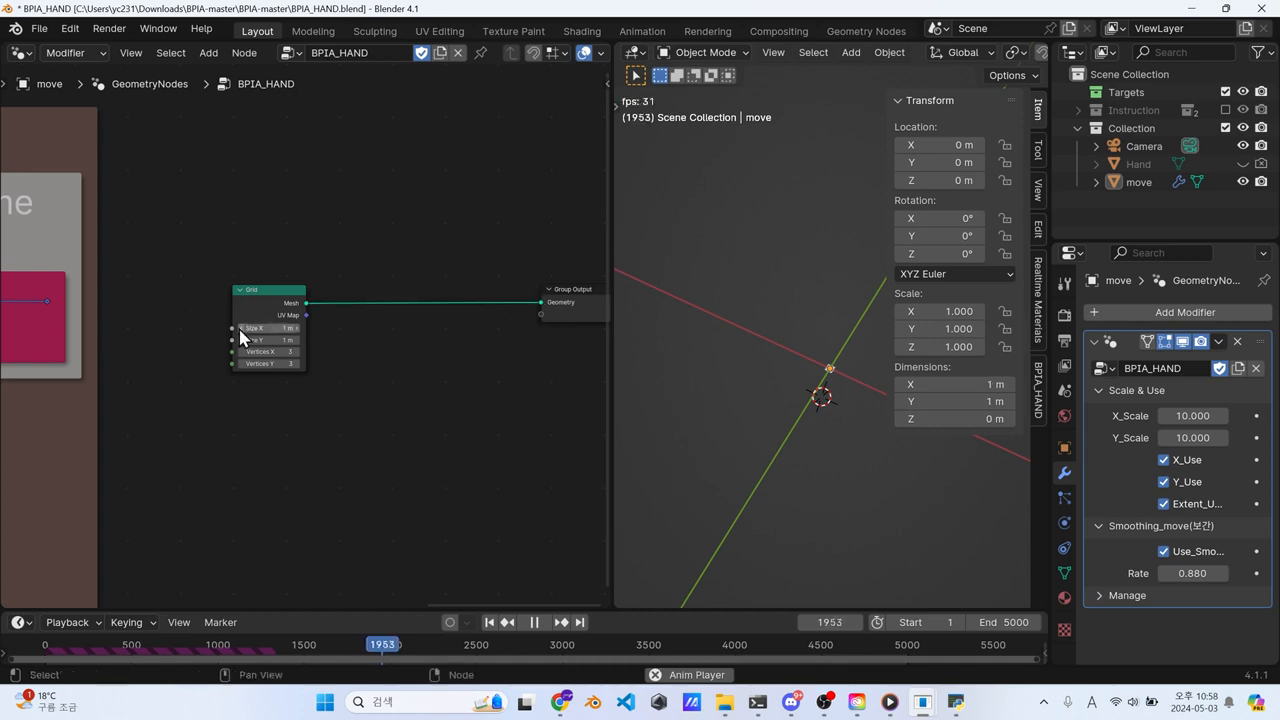
Step: Add a Value node set to 10 that drives the Grid's Size X and Size Y
left_click_drag(240, 330, 197, 341)
type("value")
key("Return")
left_click(178, 352)
scroll(178, 352, "up", 2)
left_click(118, 335)
type("10")
key("Return")
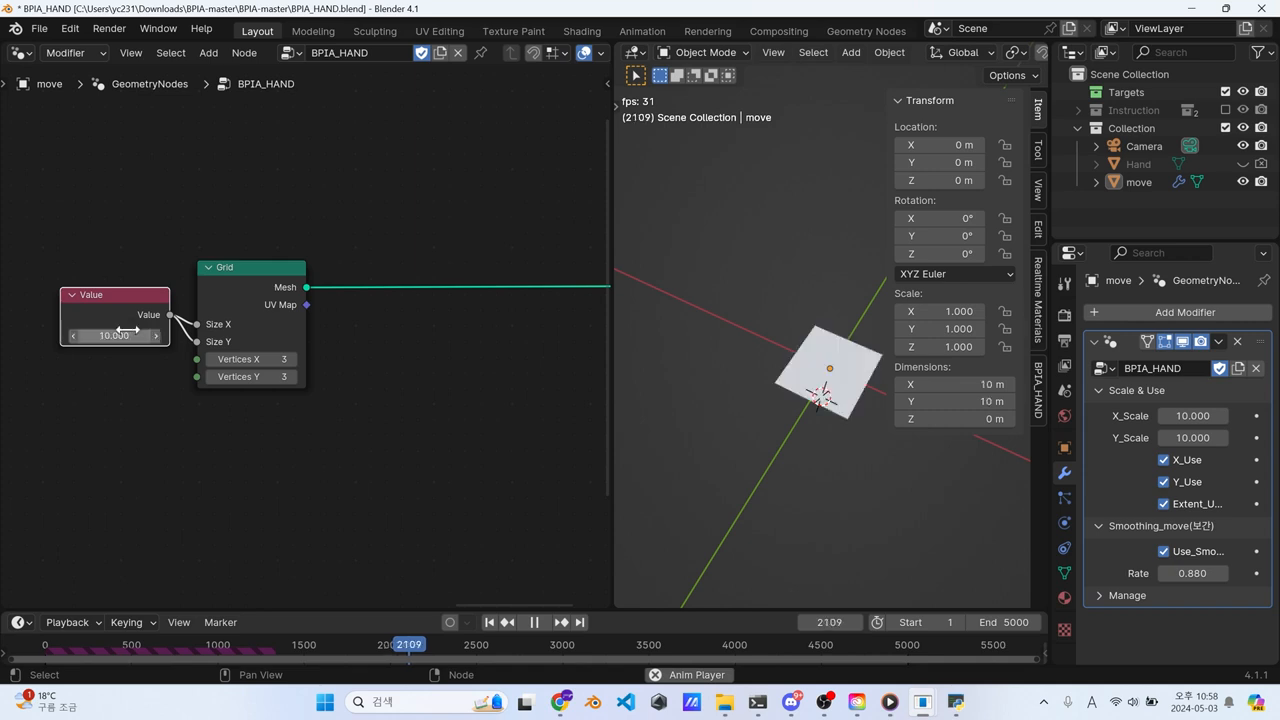
Step: Hide the 3D viewport's sidebar and shift the Value node slightly down beside the Grid node
scroll(740, 385, "up", 3)
middle_click_drag(740, 385, 757, 391)
key("n")
middle_click_drag(242, 378, 214, 336)
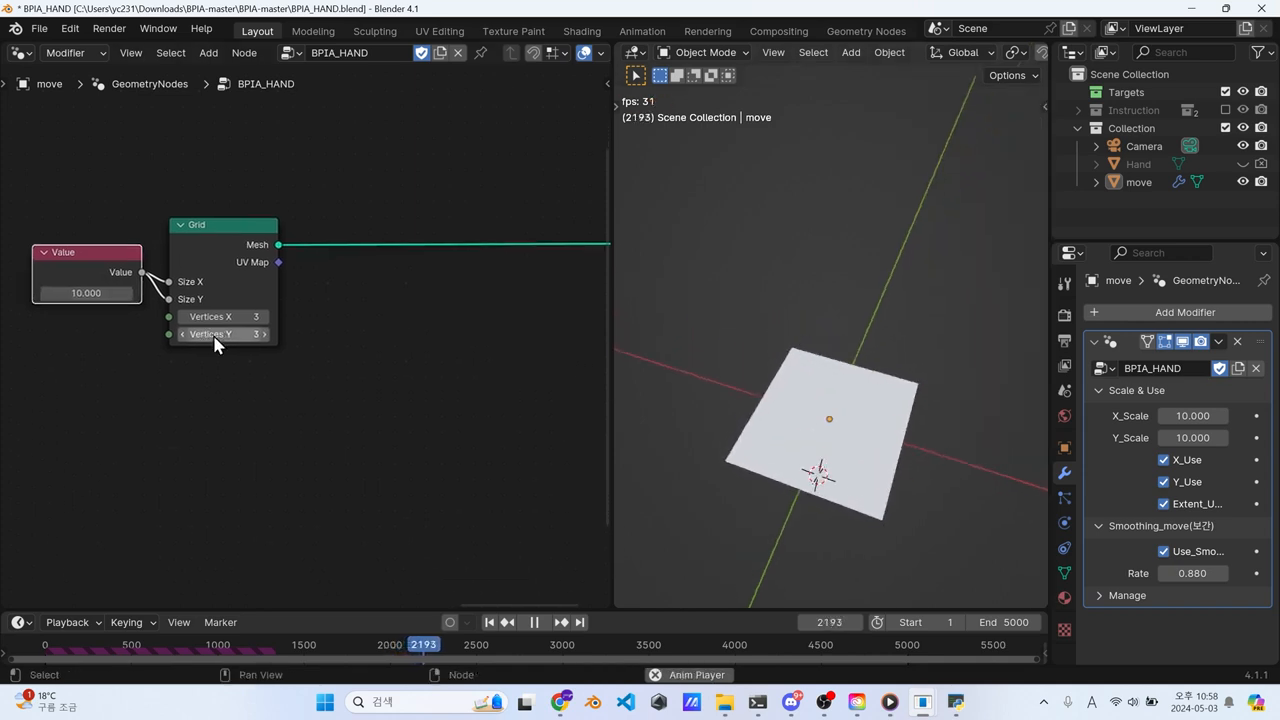
middle_click_drag(114, 259, 172, 270)
left_click_drag(172, 271, 172, 287)
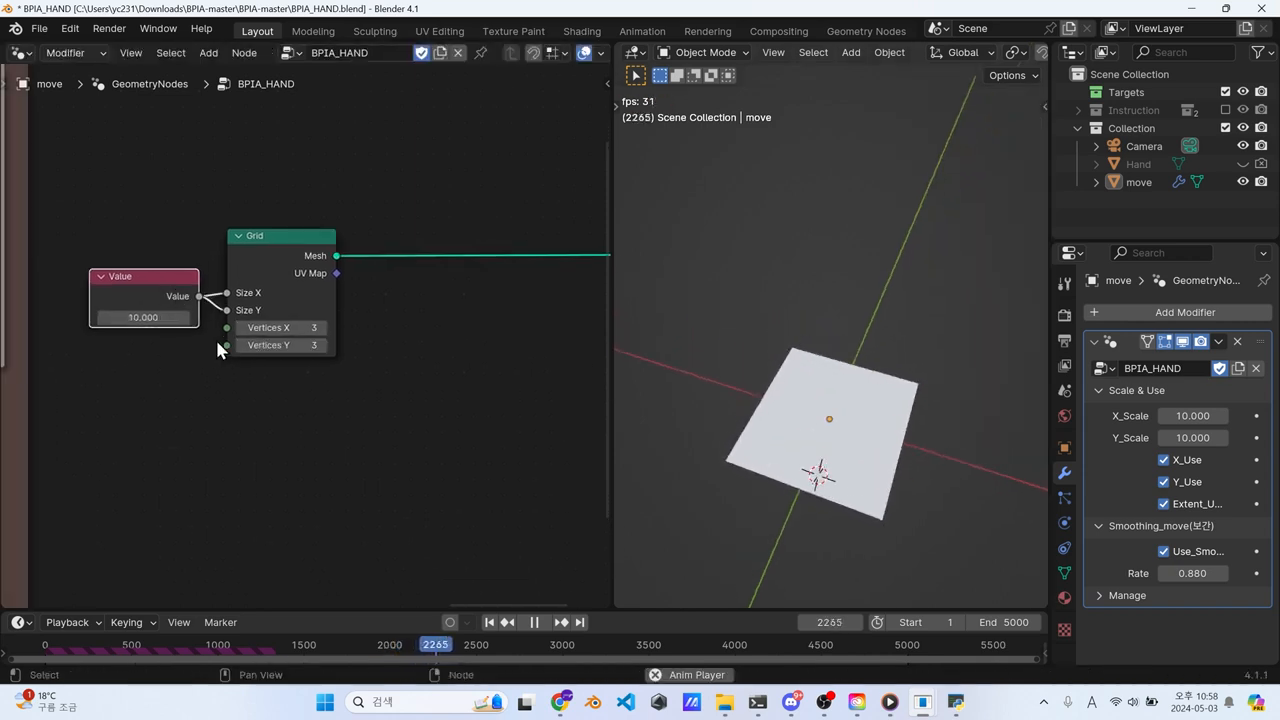
Step: Add an Integer node and link it to the Grid's Vertices X and Vertices Y
left_click(221, 333)
key("shift+a")
type("I")
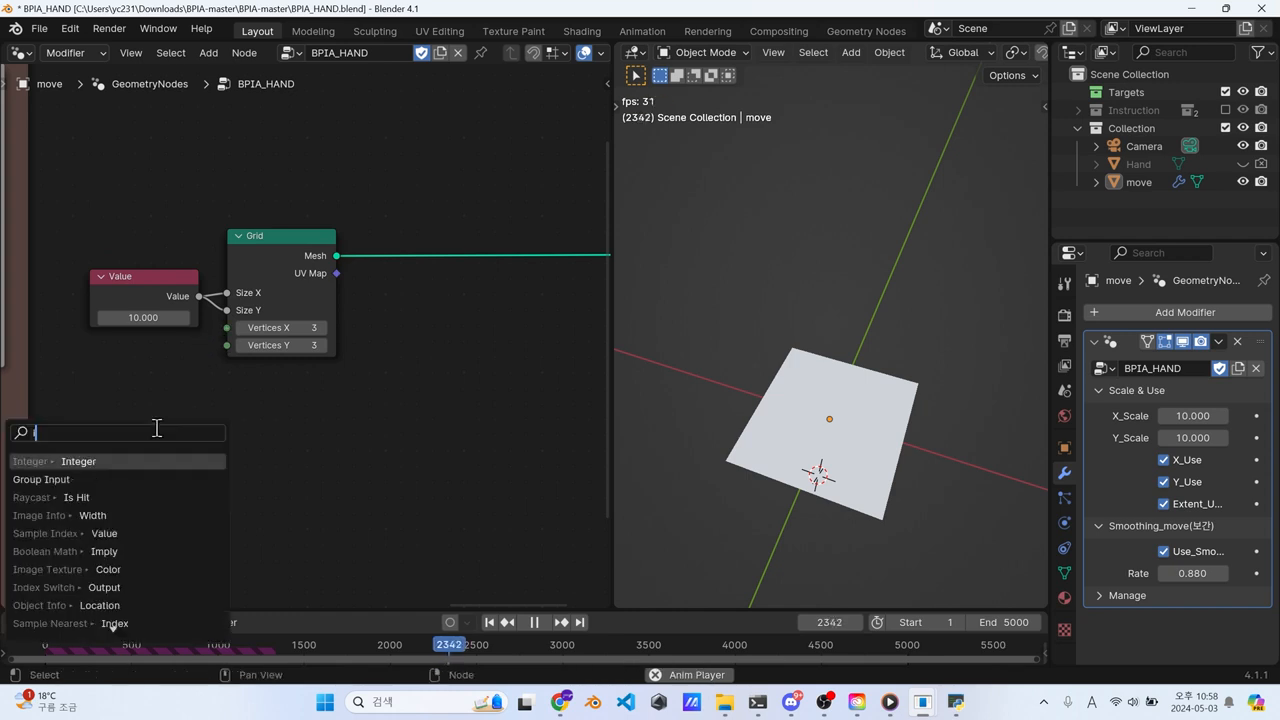
type("nte")
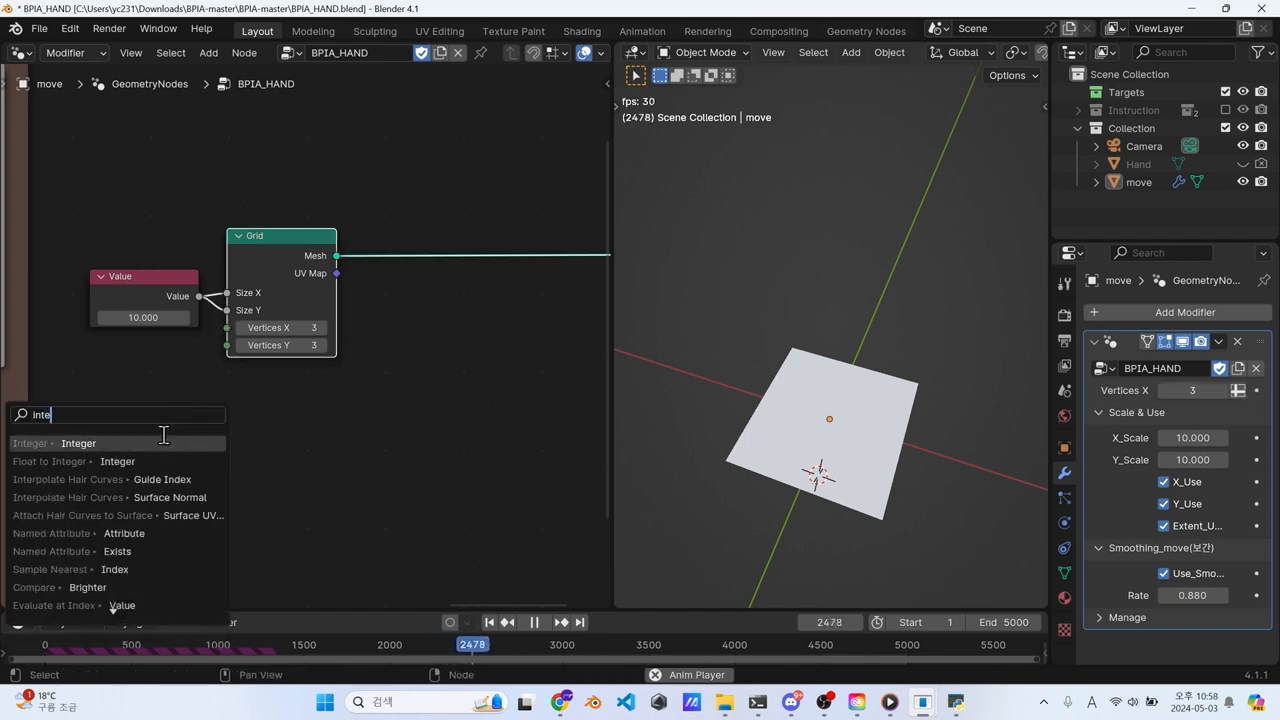
key("Return")
left_click(197, 368)
left_click_drag(199, 373, 230, 345)
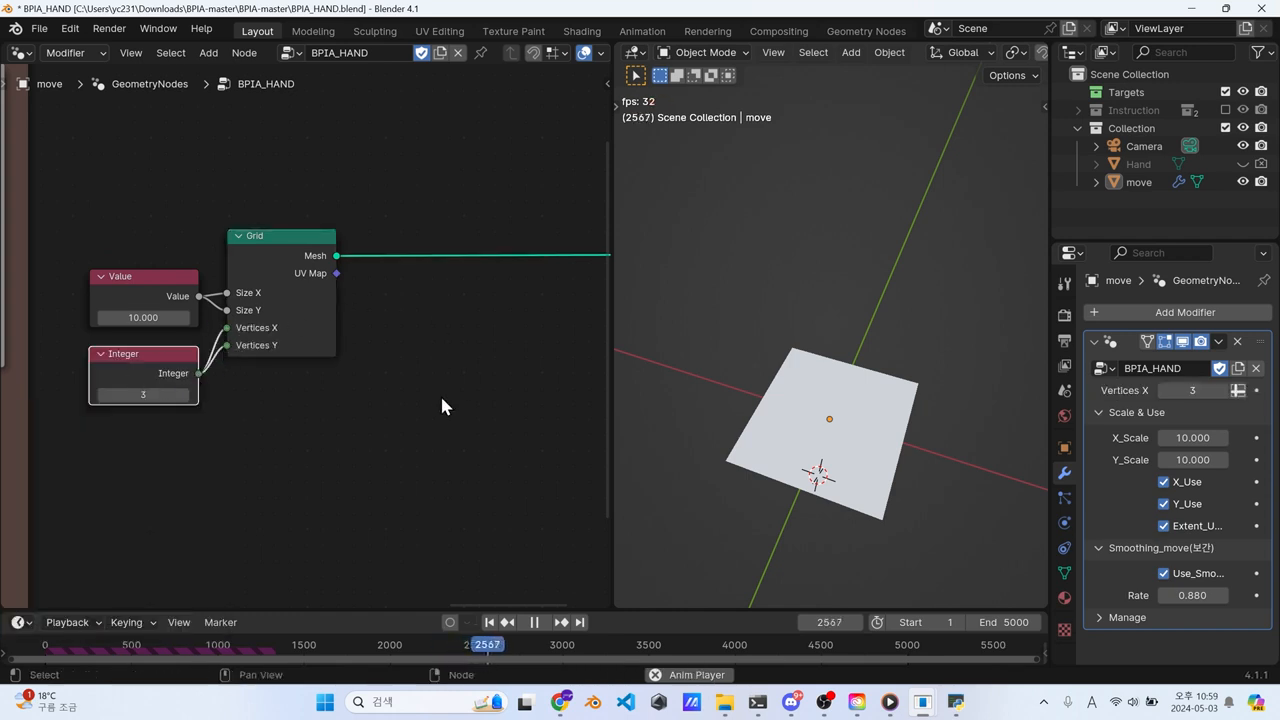
Step: Remove the Vertices X input from the node group's interface
key("n")
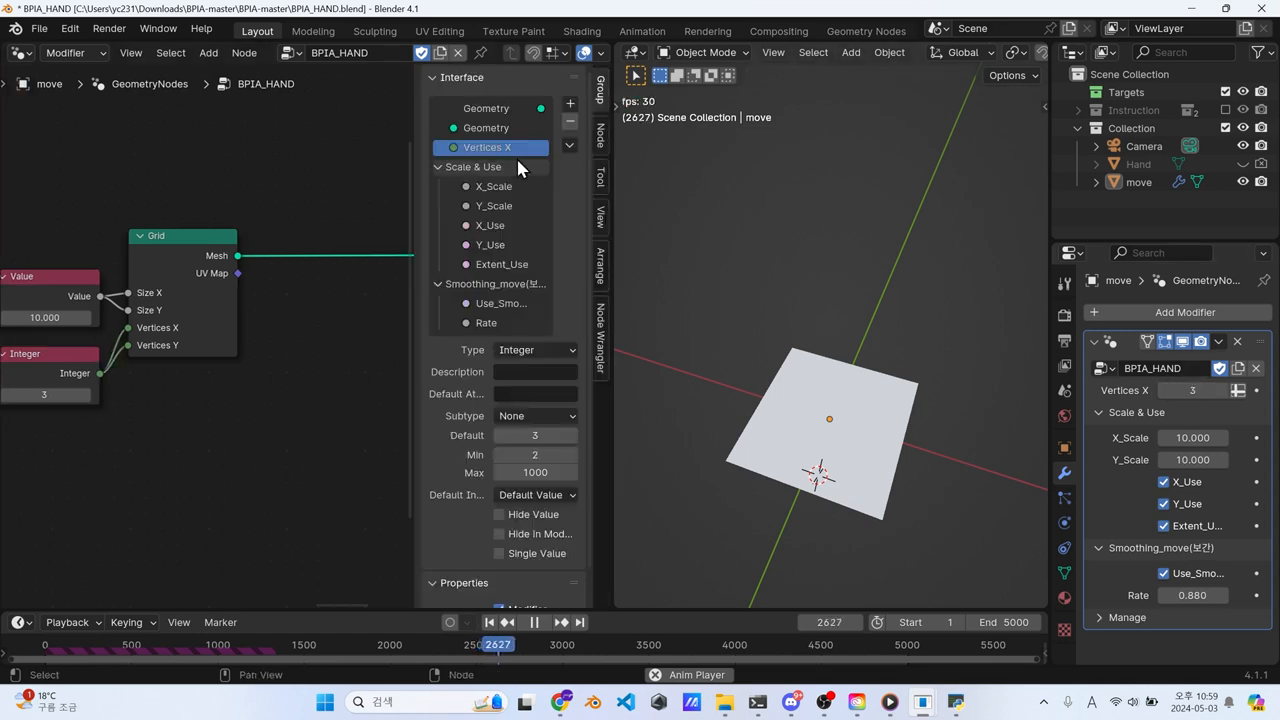
left_click(572, 123)
key("n")
left_click_drag(165, 362, 165, 356)
Step: Move the Group Output farther from the Grid and add a Repeat Zone below their link
scroll(165, 356, "down", 4)
middle_click_drag(260, 340, 166, 343)
left_click_drag(470, 272, 501, 272)
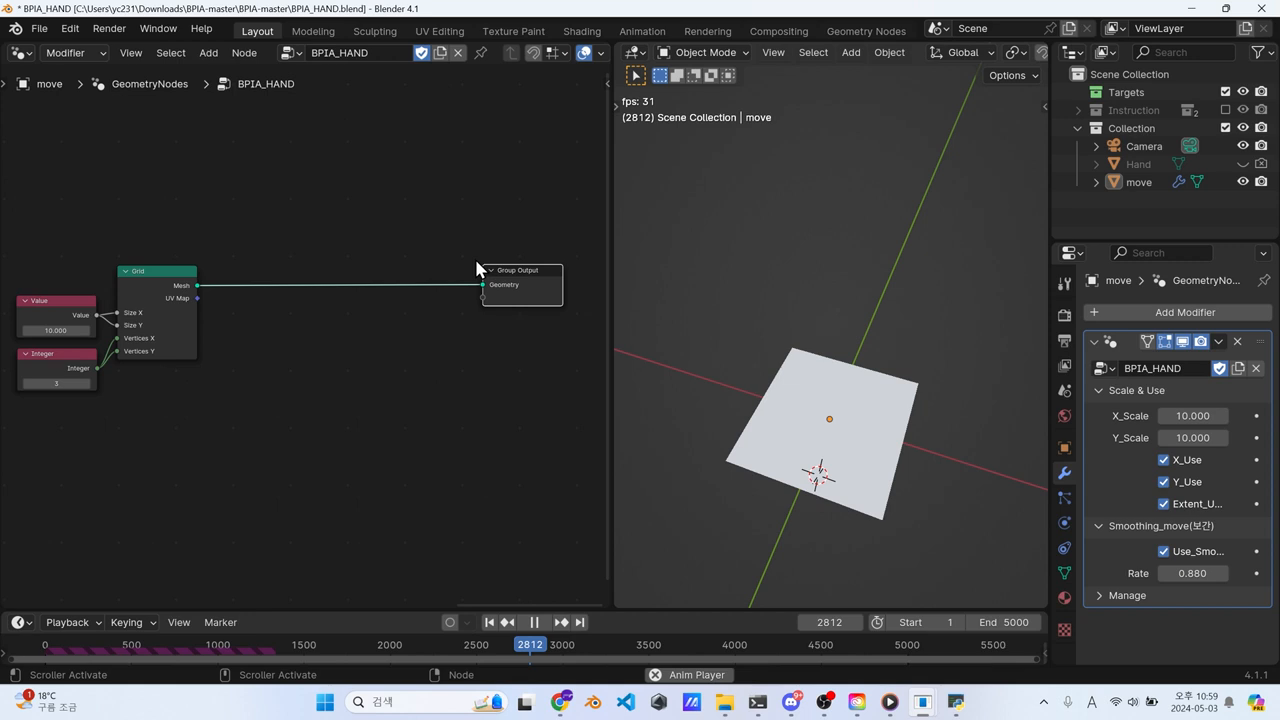
key("shift+a")
type("re")
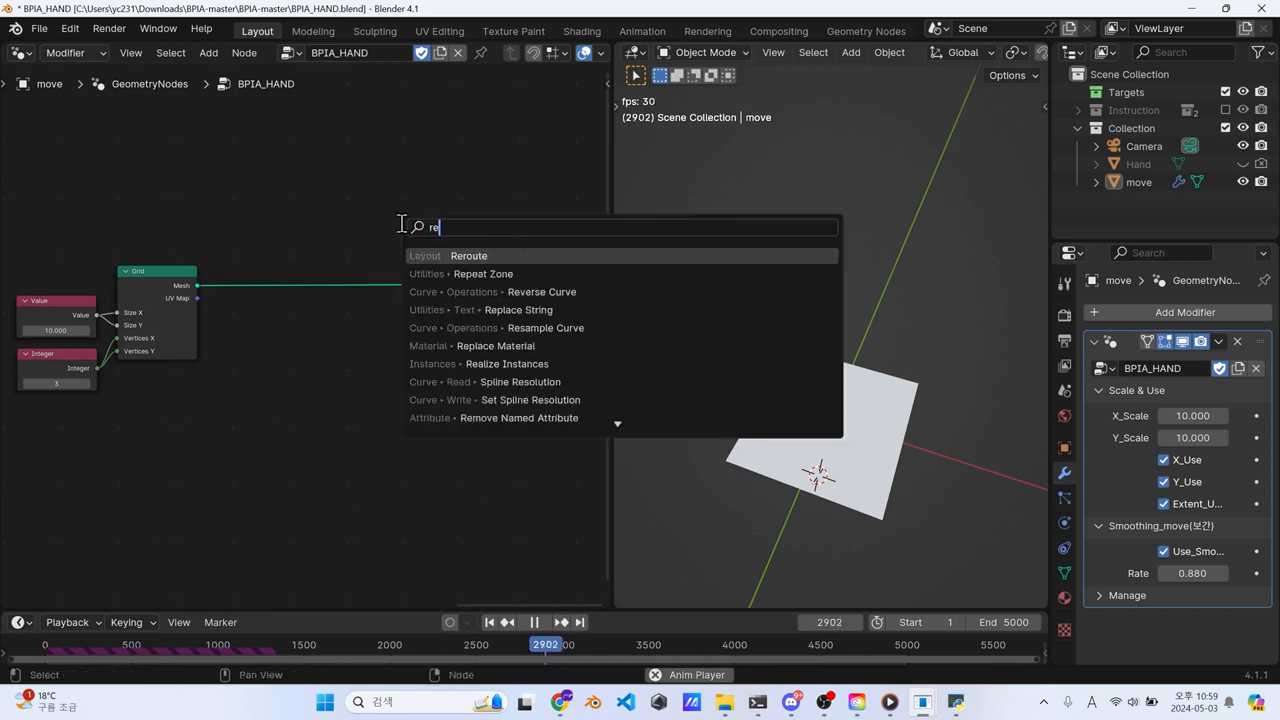
left_click(457, 272)
left_click(314, 407)
Step: Move the Group Output farther right and cut the link between it and the Grid
middle_click_drag(458, 361, 304, 345)
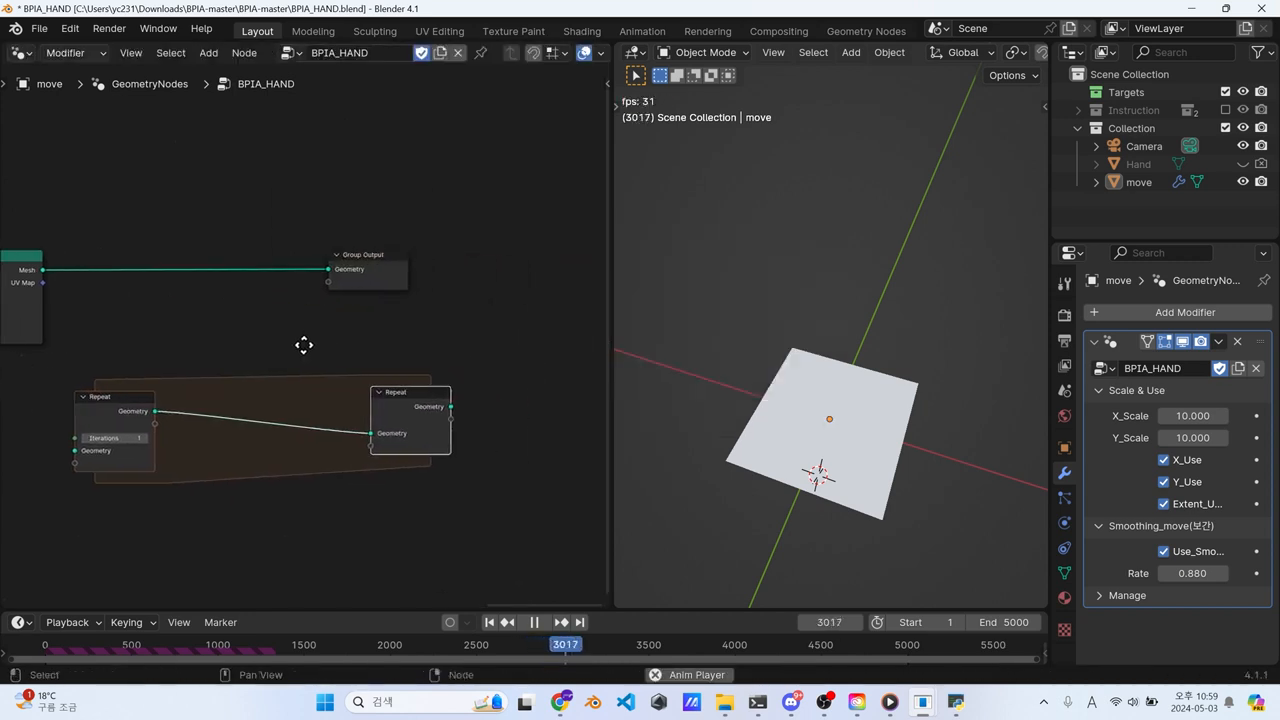
left_click_drag(368, 263, 530, 274)
middle_click_drag(171, 240, 293, 217)
scroll(293, 217, "up", 1)
right_click_drag(267, 311, 266, 315, "ctrl")
left_click_drag(251, 391, 254, 400)
Step: Insert a Join Geometry node inside the Repeat Zone and link the Grid's Mesh into it
left_click(400, 264)
key("shift+a")
left_click(400, 264)
type("join")
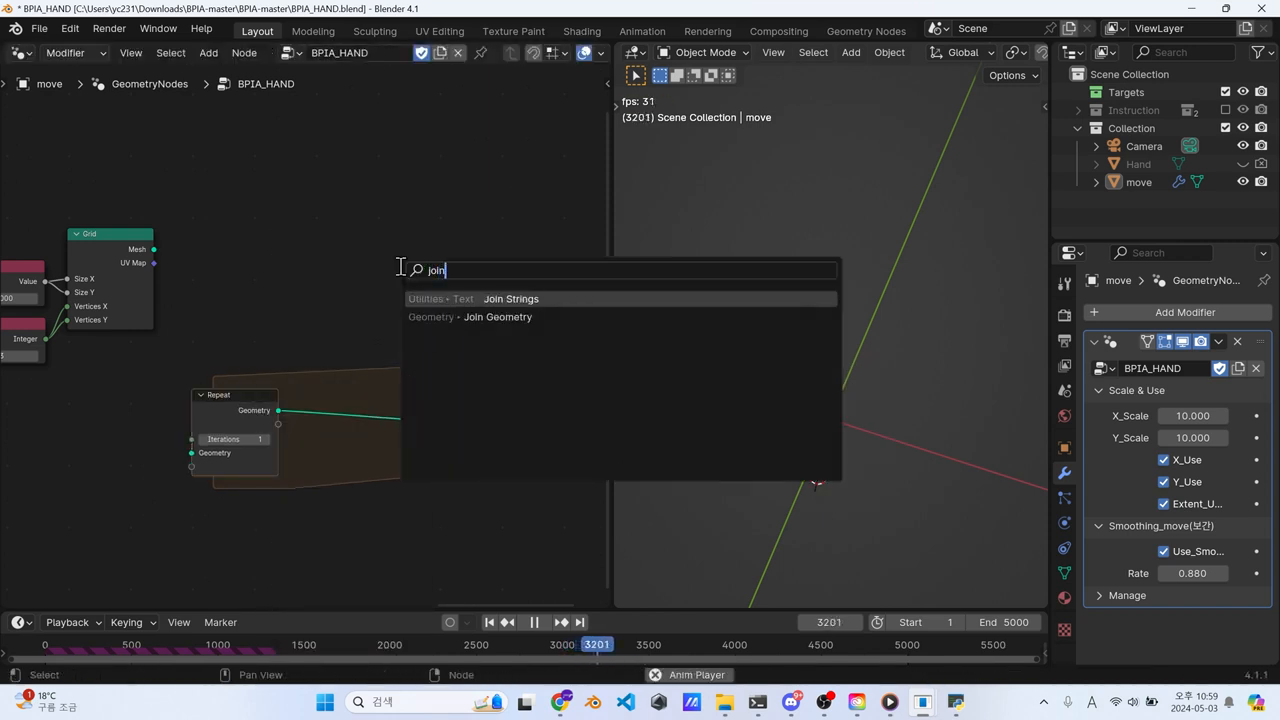
left_click(467, 317)
left_click(352, 394)
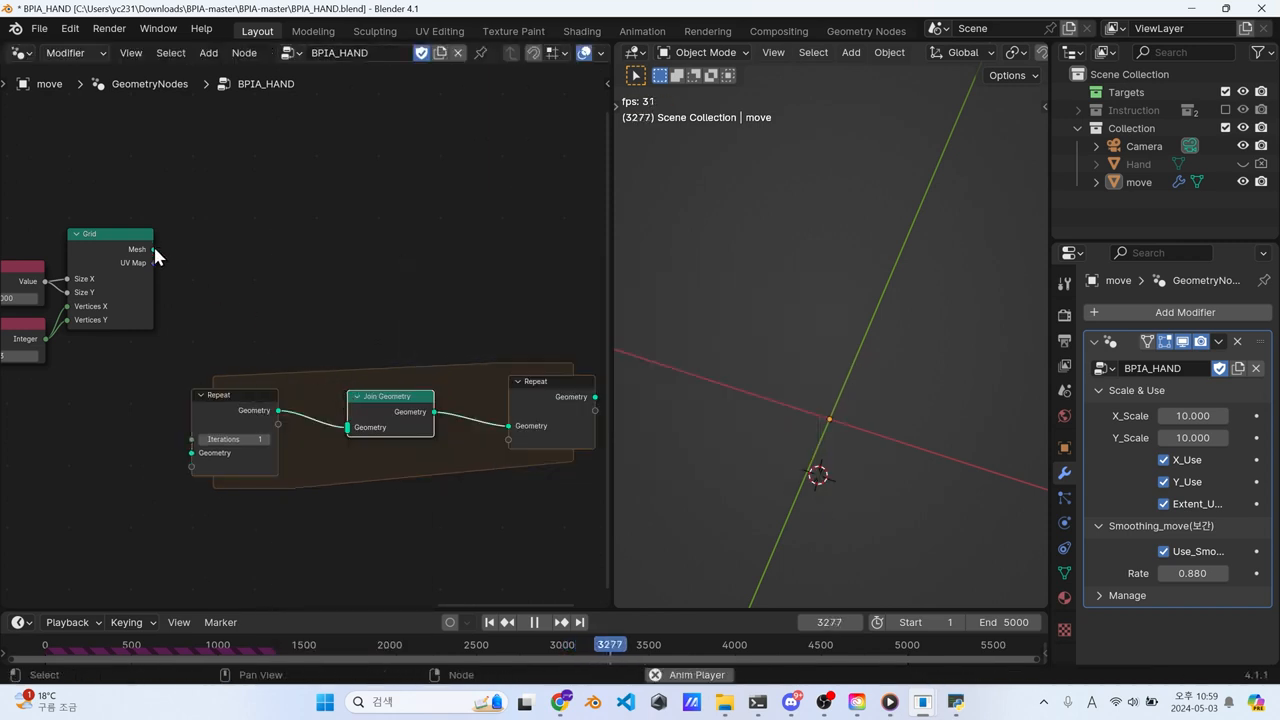
left_click_drag(153, 249, 347, 427)
Step: Link the Repeat Zone's output Geometry to the Group Output
middle_click_drag(380, 353, 146, 347)
left_click_drag(341, 380, 410, 262)
left_click(380, 398)
Step: Widen the Repeat Zone by spacing out its nodes, with Join Geometry placed near the zone's output
scroll(304, 348, "down", 4)
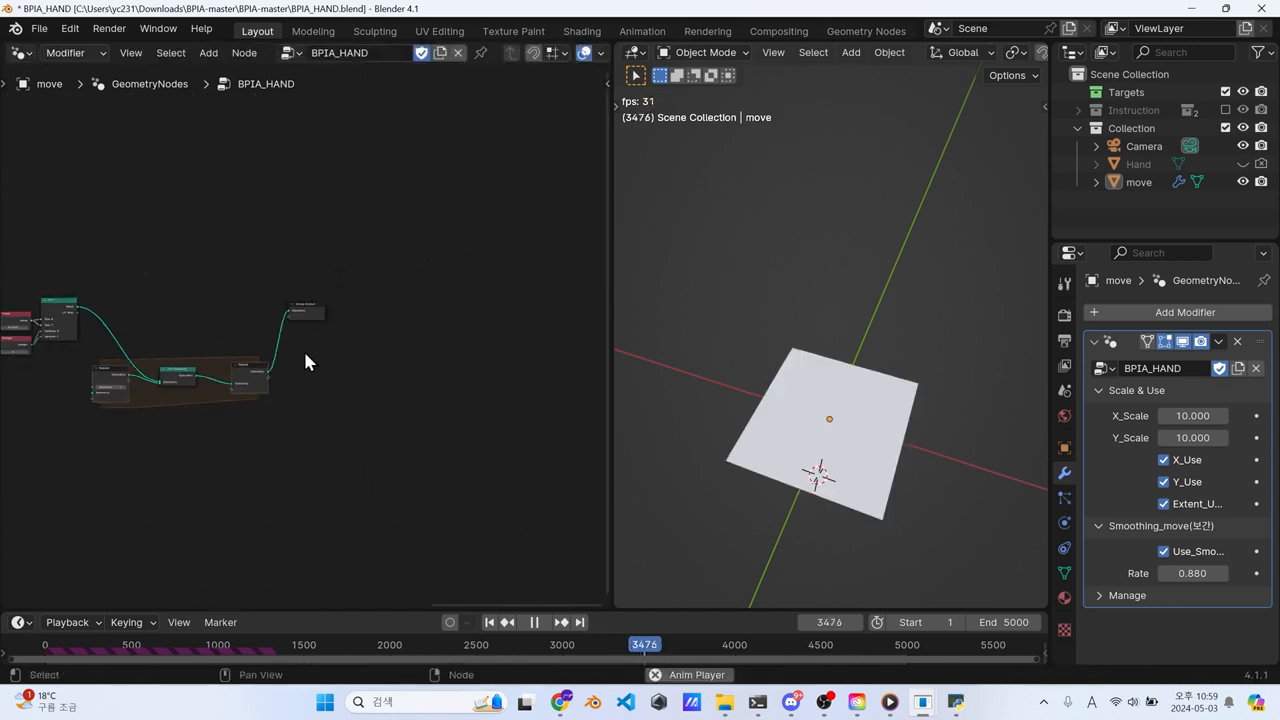
scroll(305, 361, "down", 2)
left_click_drag(126, 281, 370, 474)
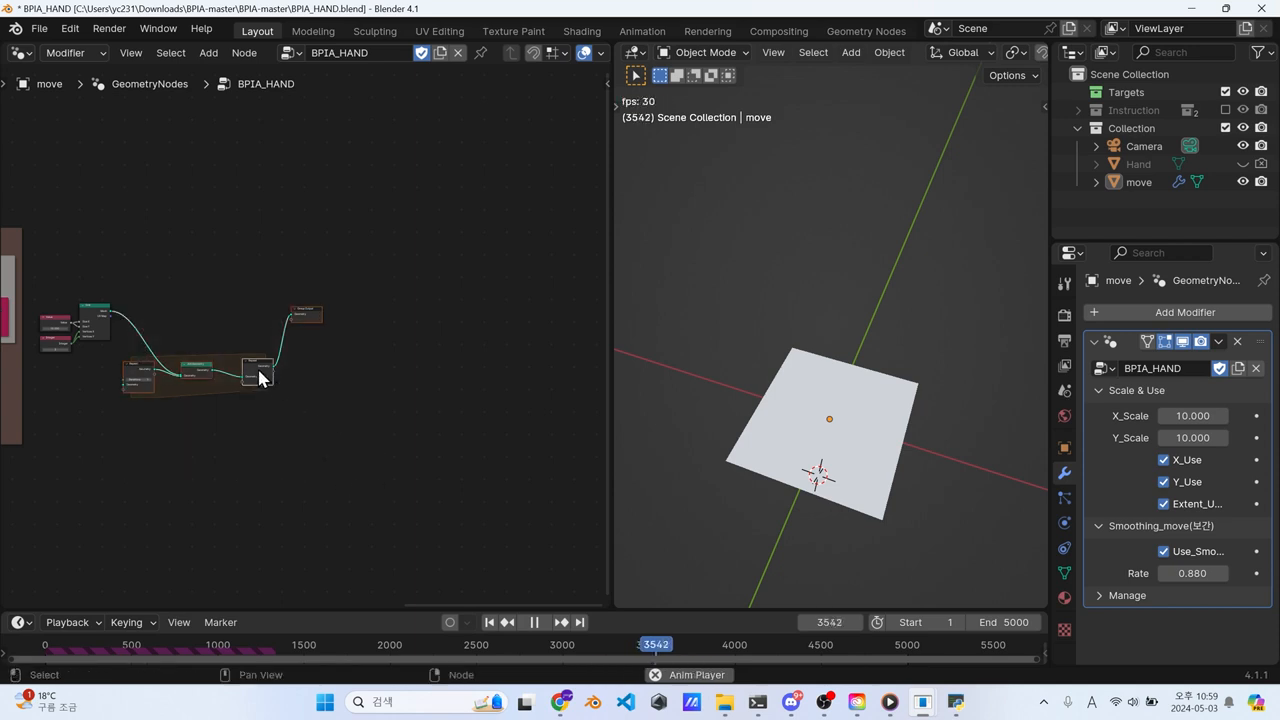
left_click_drag(262, 378, 411, 330)
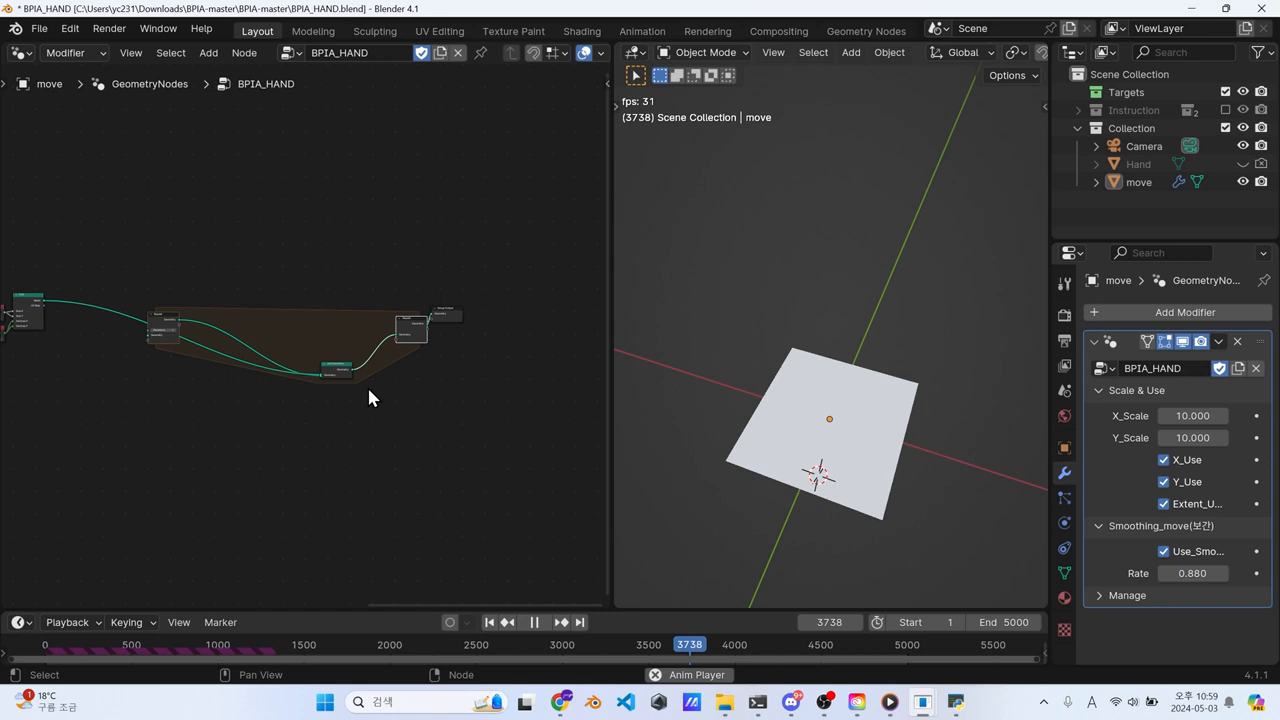
left_click_drag(345, 367, 381, 315)
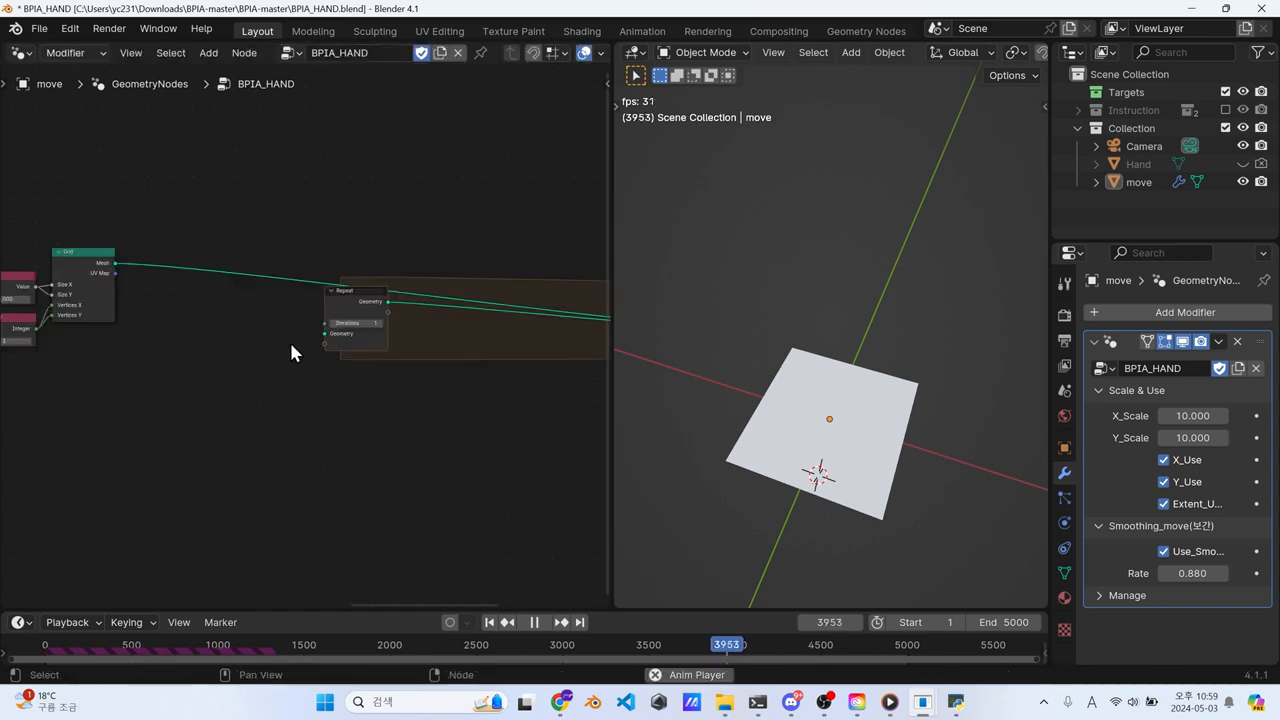
Step: Insert an Instance on Points node on the link between Grid and Join Geometry, placing it below the Repeat Zone
scroll(289, 340, "up", 3)
middle_click_drag(213, 320, 229, 318)
key("shift+a")
left_click(272, 181)
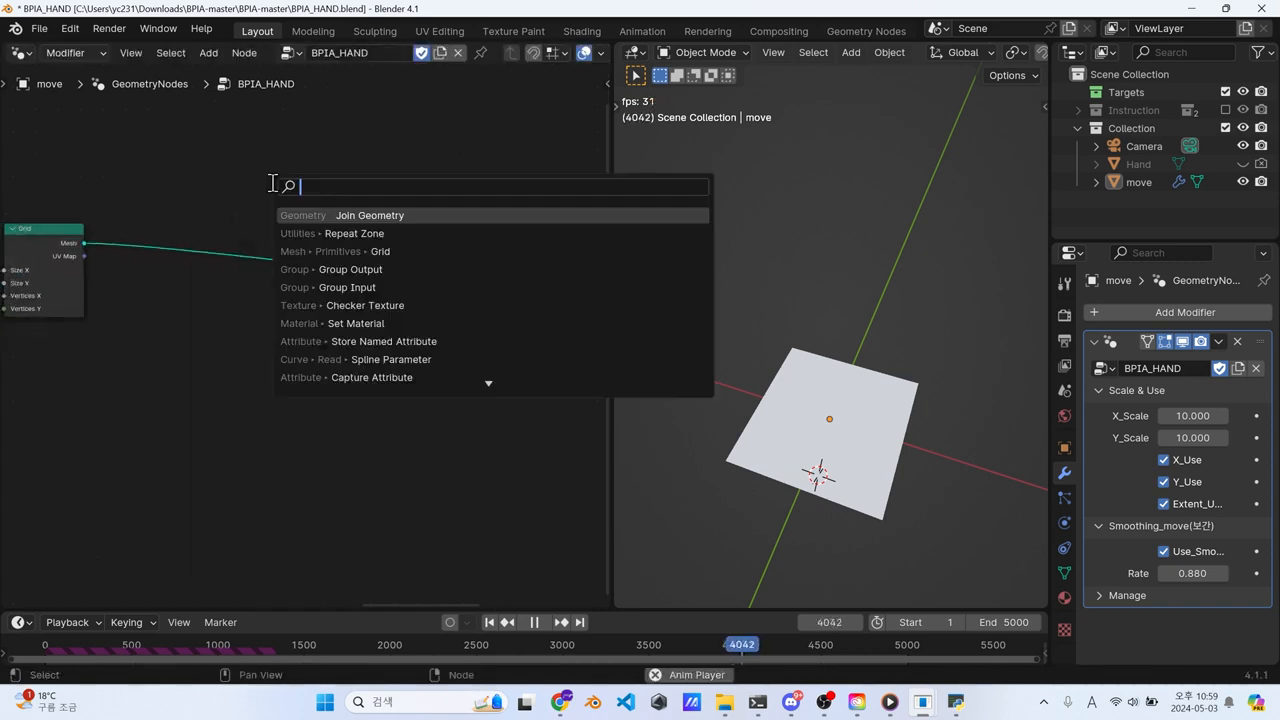
type("in po")
key("Return")
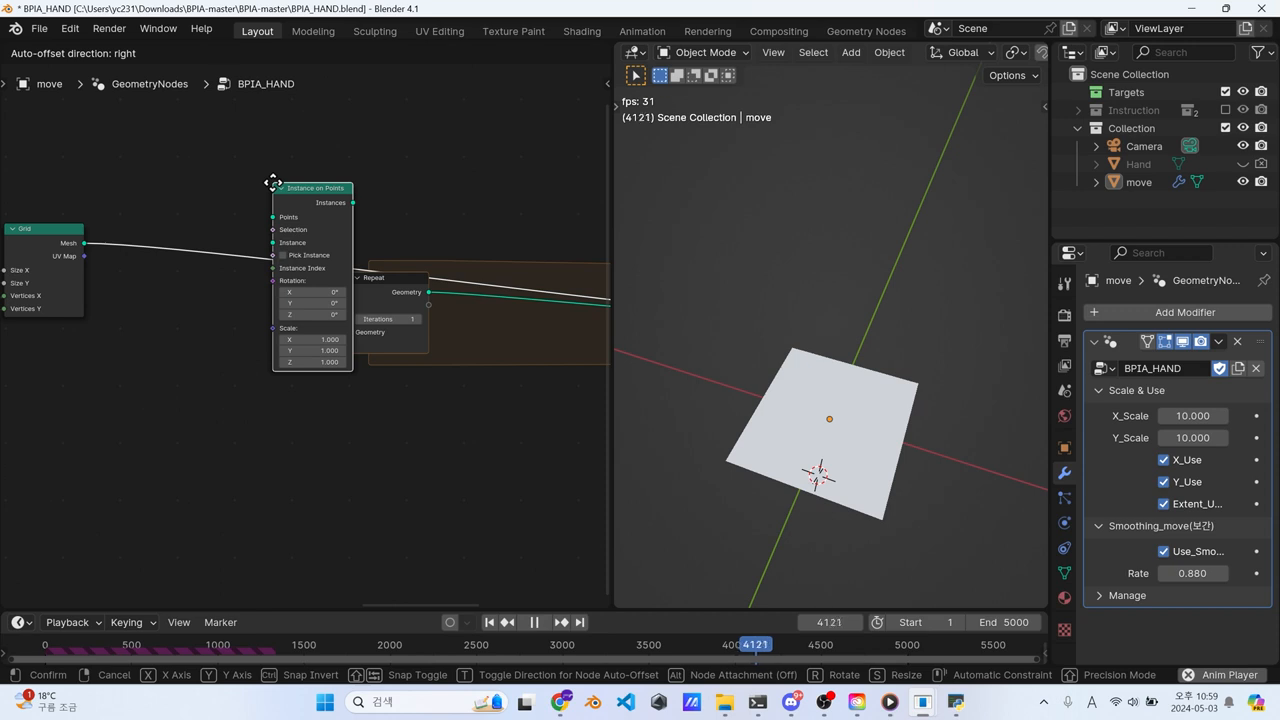
left_click(243, 212)
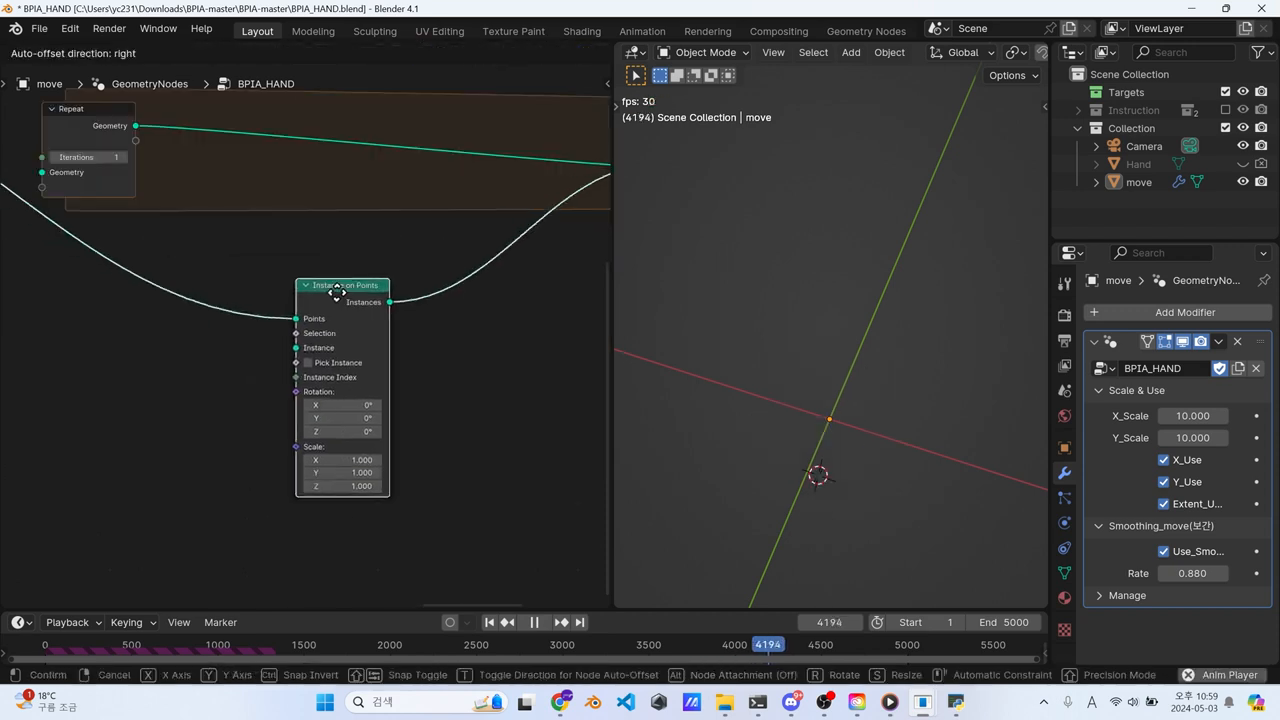
left_click(296, 280)
middle_click_drag(236, 315, 293, 303)
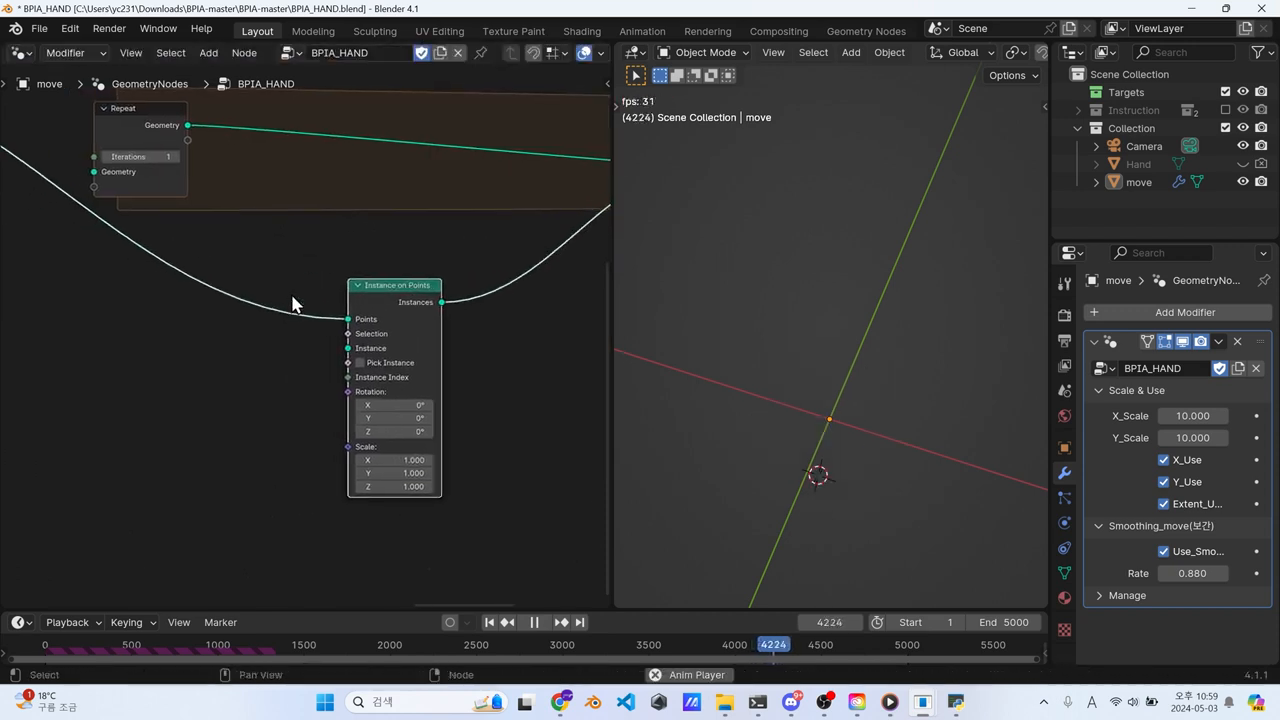
Step: Add a Cylinder node beside Instance on Points and link its Mesh to the Instance input
key("shift+a")
type("cyl")
key("Return")
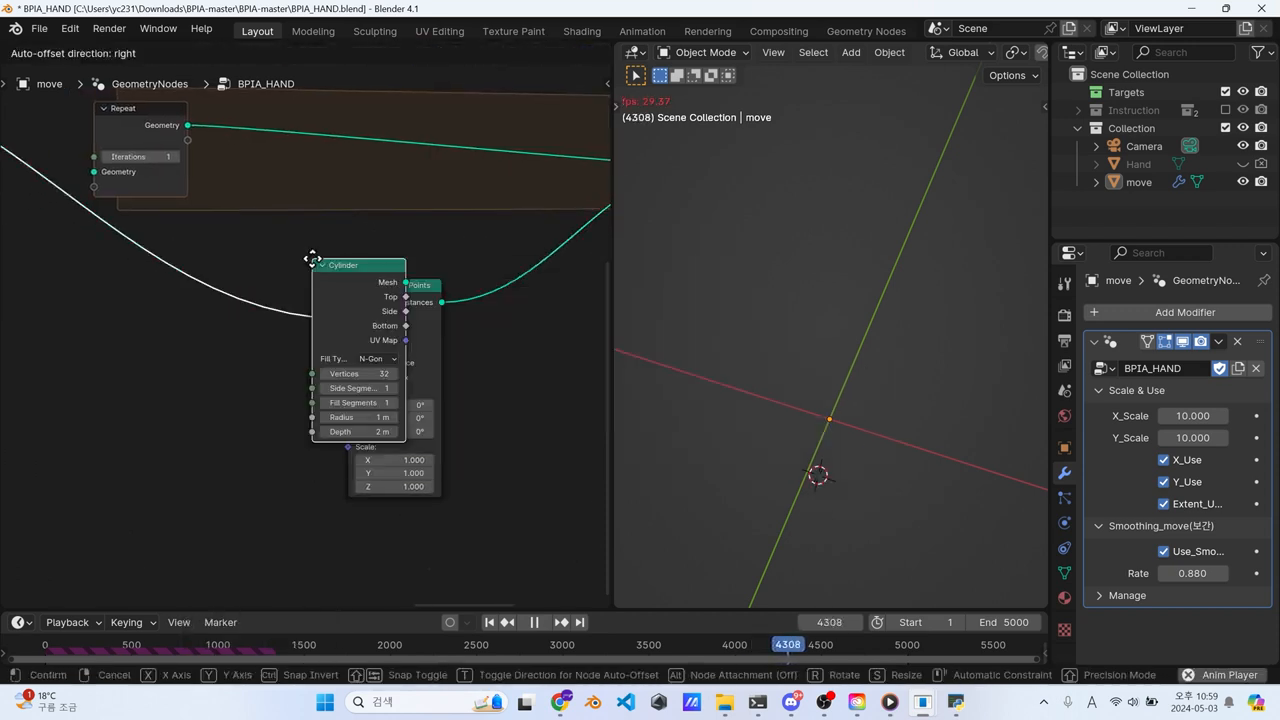
left_click(117, 358)
left_click_drag(210, 379, 319, 403)
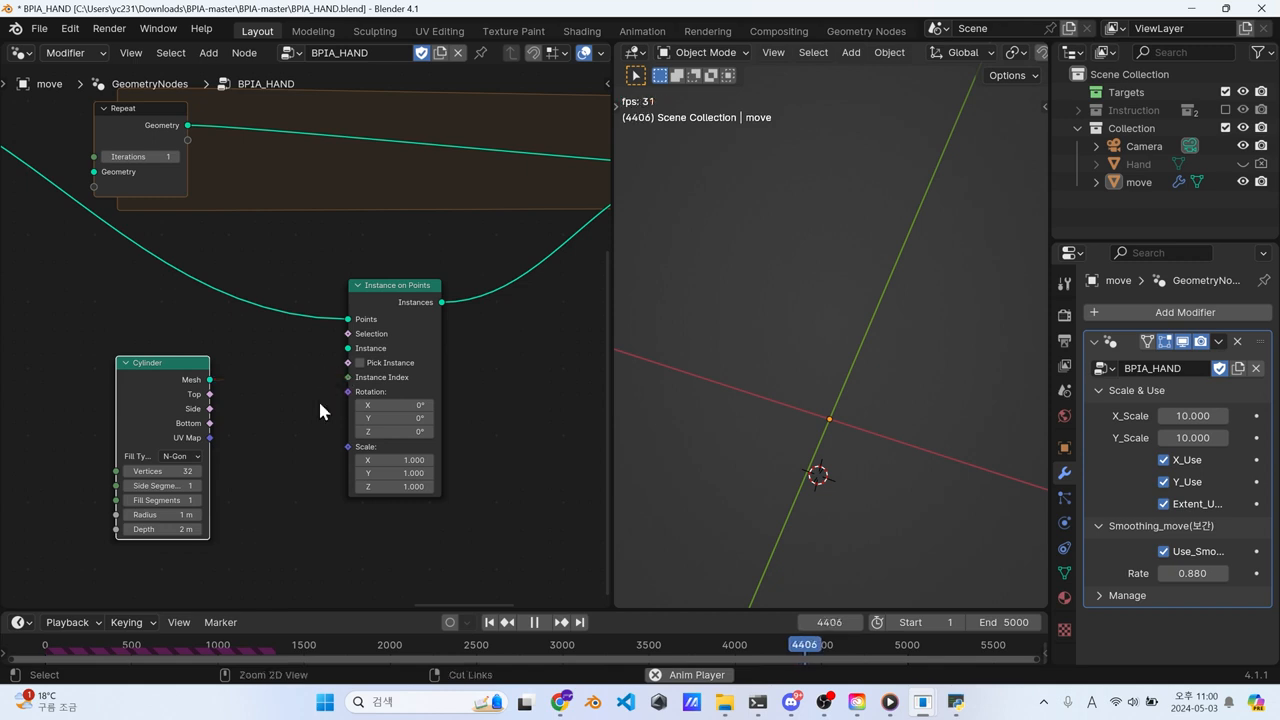
left_click_drag(210, 379, 348, 348)
Step: Set the Cylinder to 64 vertices and a depth of 0.1 m
scroll(254, 440, "up", 2)
middle_click_drag(254, 443, 282, 353)
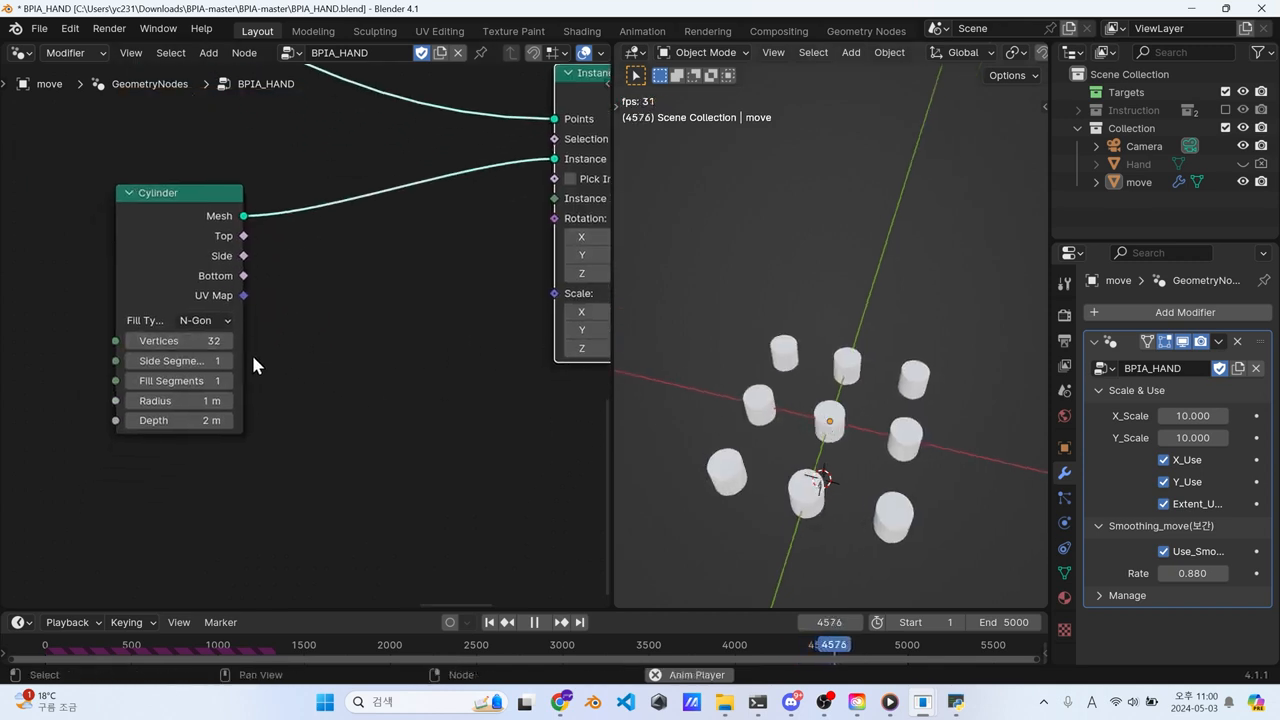
left_click(206, 341)
key("Return")
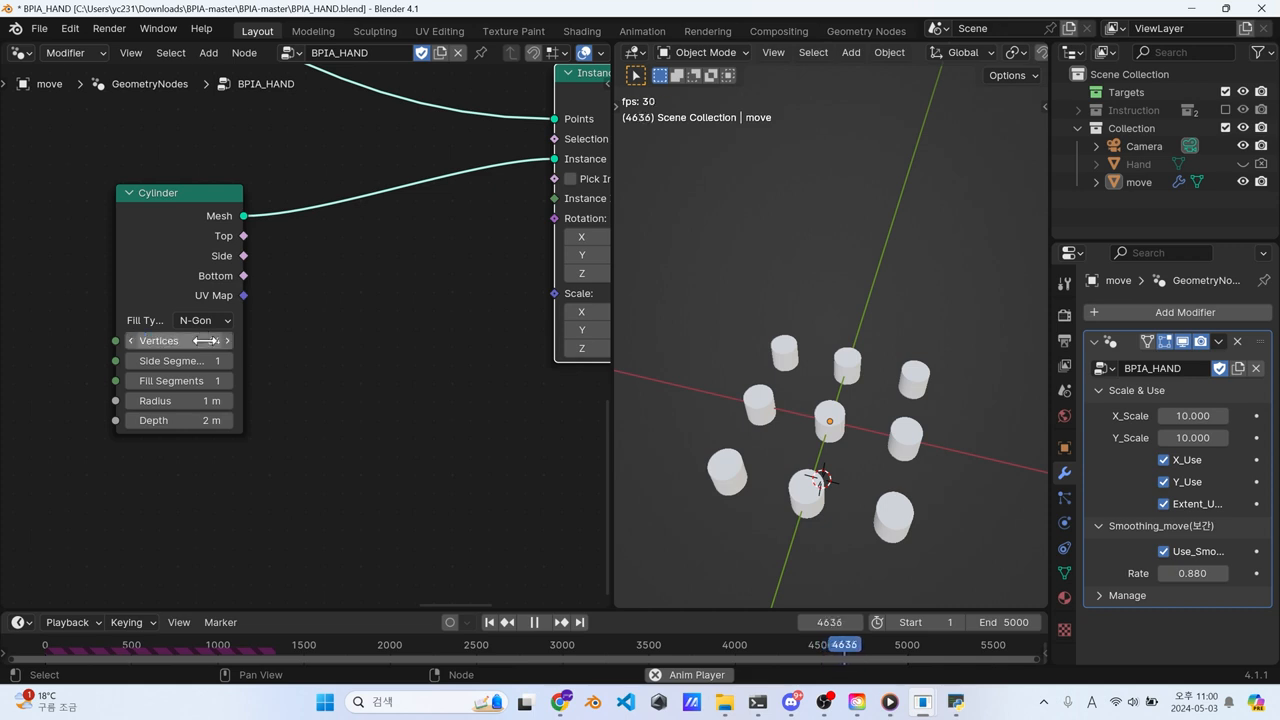
left_click(179, 421)
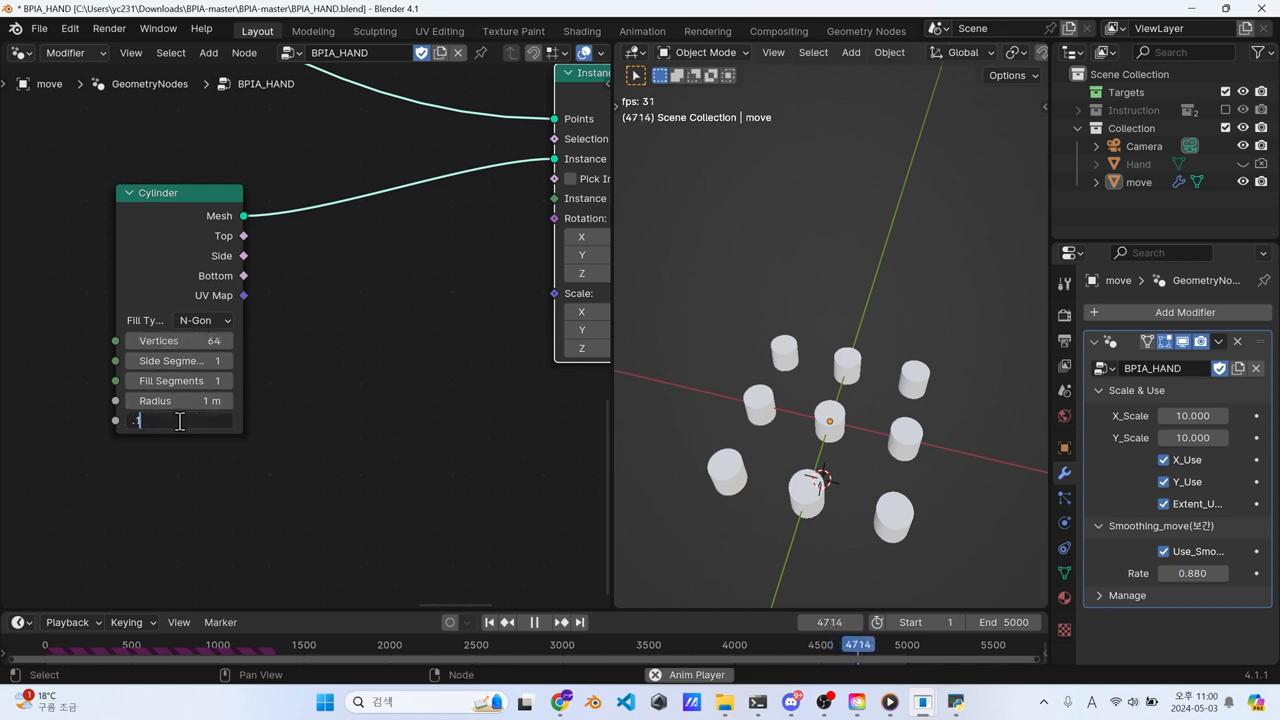
key("Return")
middle_click_drag(221, 372, 209, 408)
scroll(849, 423, "up", 4)
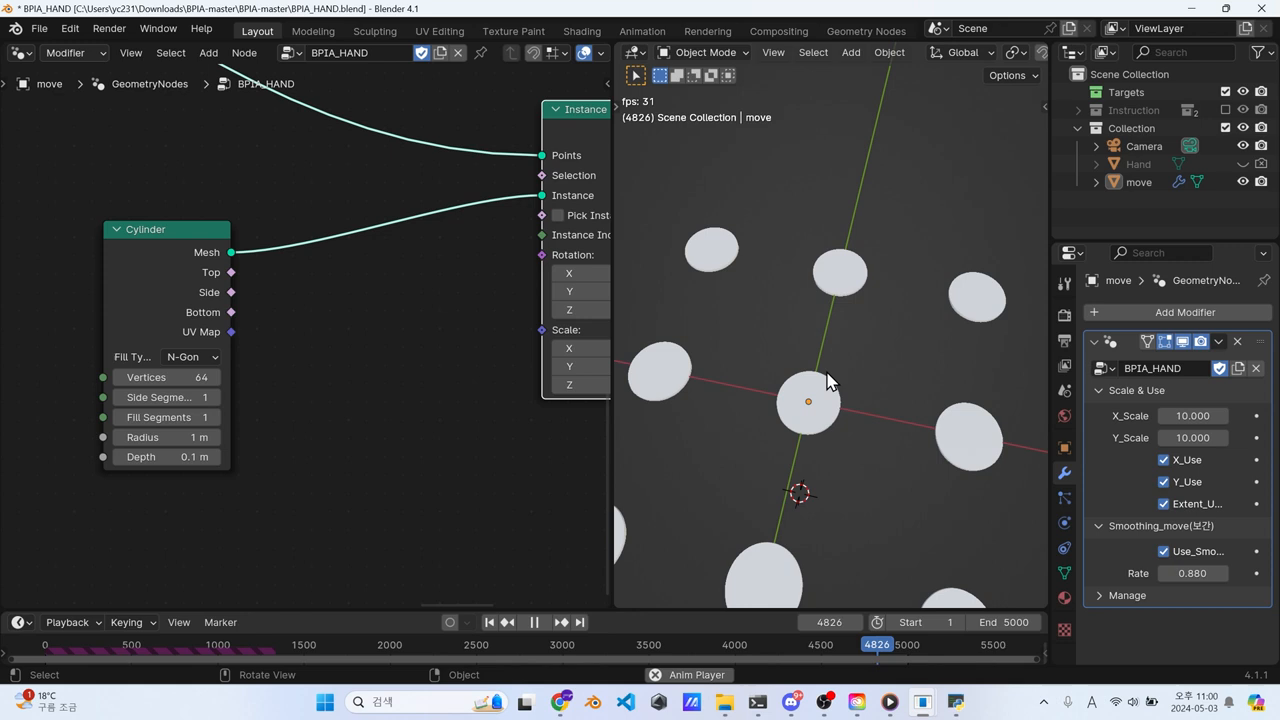
Step: Insert a Transform Geometry node between the Cylinder and Instance on Points
scroll(394, 307, "down", 2)
key("shift+a")
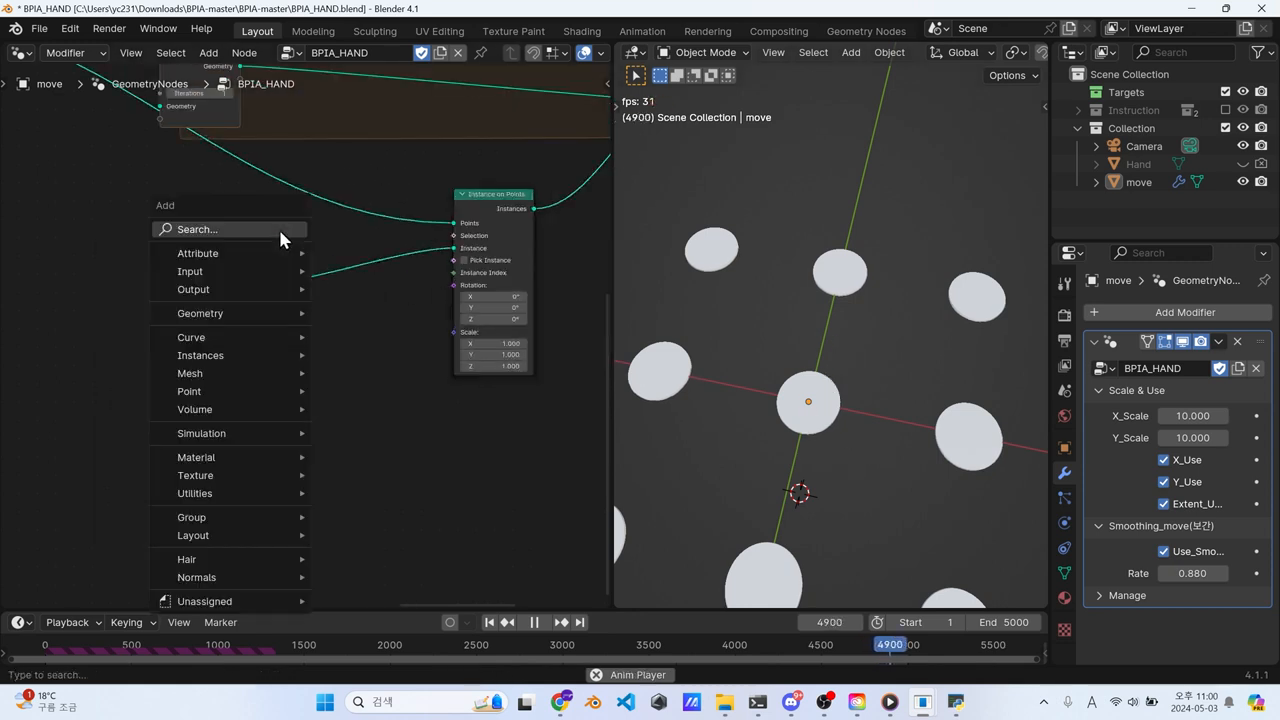
left_click(286, 234)
type("tra")
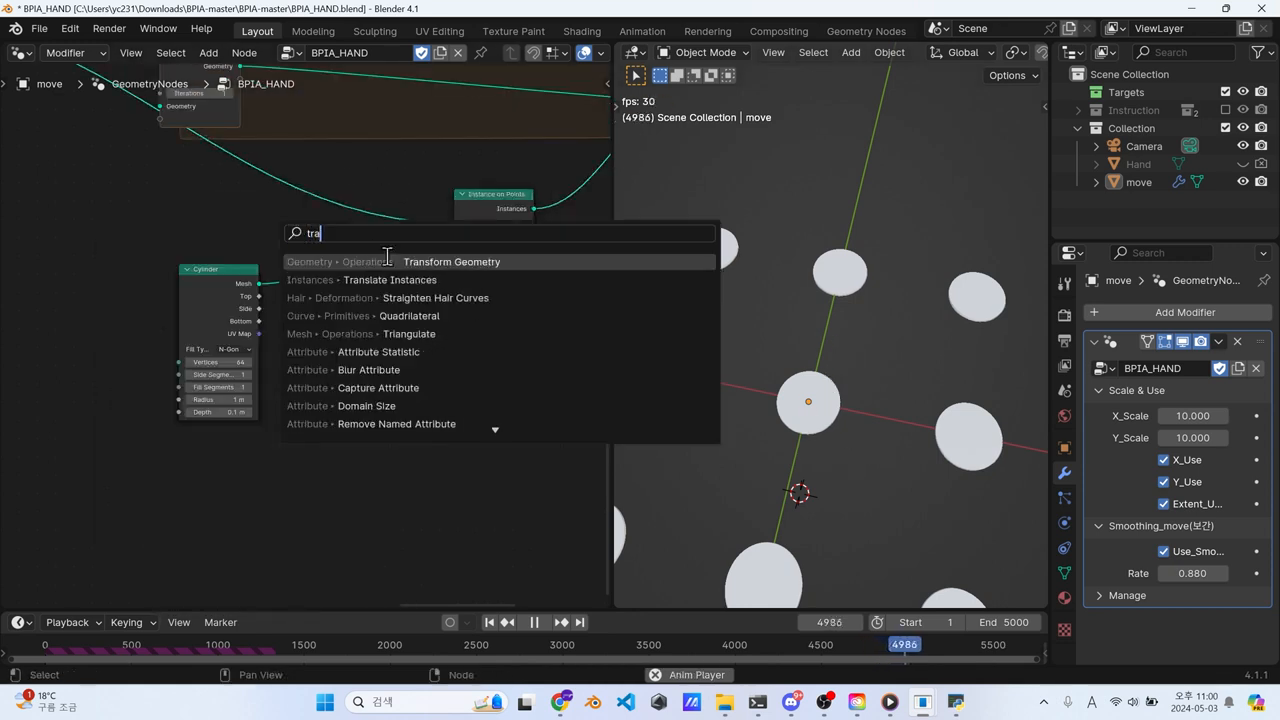
key("Return")
left_click(295, 253)
Step: Set the Transform Geometry's X scale to 0.9 and its Y translation to 1 m
scroll(295, 253, "up", 2)
mouse_move(290, 406)
left_mouse_down()
mouse_move(262, 406)
mouse_move(296, 400)
left_mouse_up()
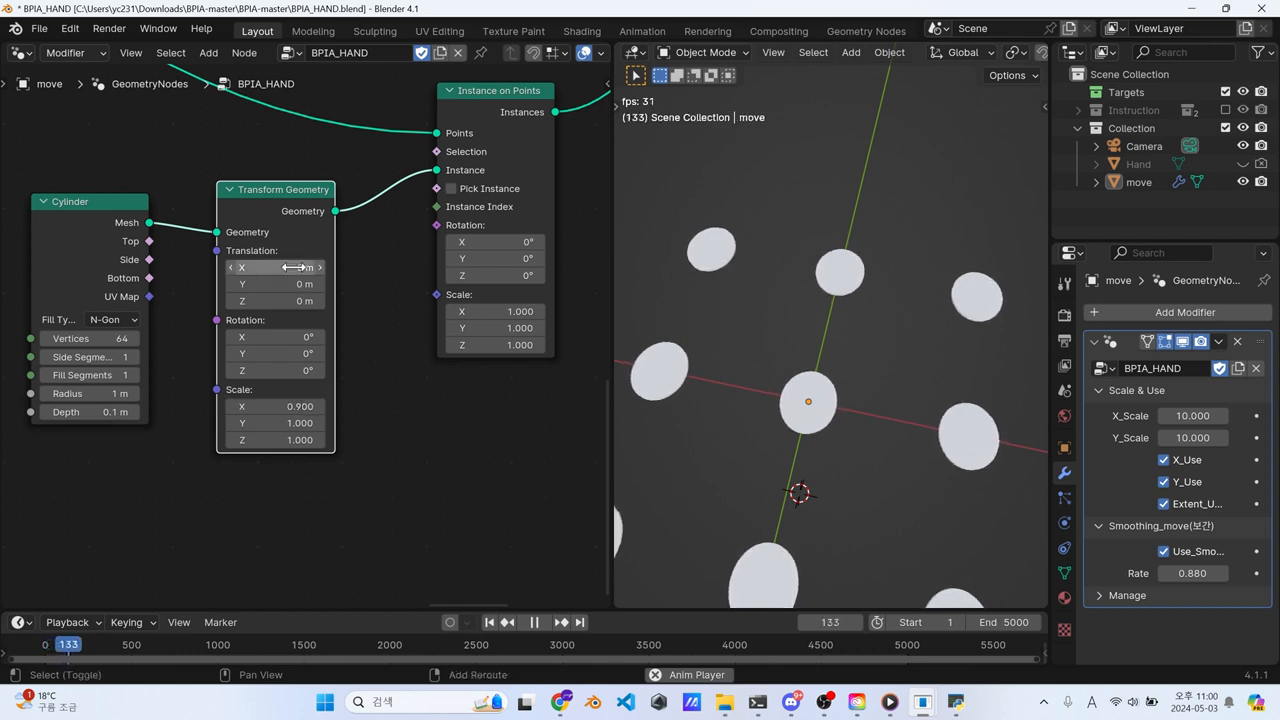
mouse_move(300, 267)
left_mouse_down("shift")
mouse_move(322, 267)
mouse_move(300, 267)
left_mouse_up("shift")
left_click_drag(300, 284, 358, 284, "shift")
Step: Tilt the transformed cylinder with a rotation of about 9.4° on X and about -10.5° on Y
left_click_drag(292, 337, 272, 353)
key("ctrl+z")
middle_click_drag(709, 336, 712, 298)
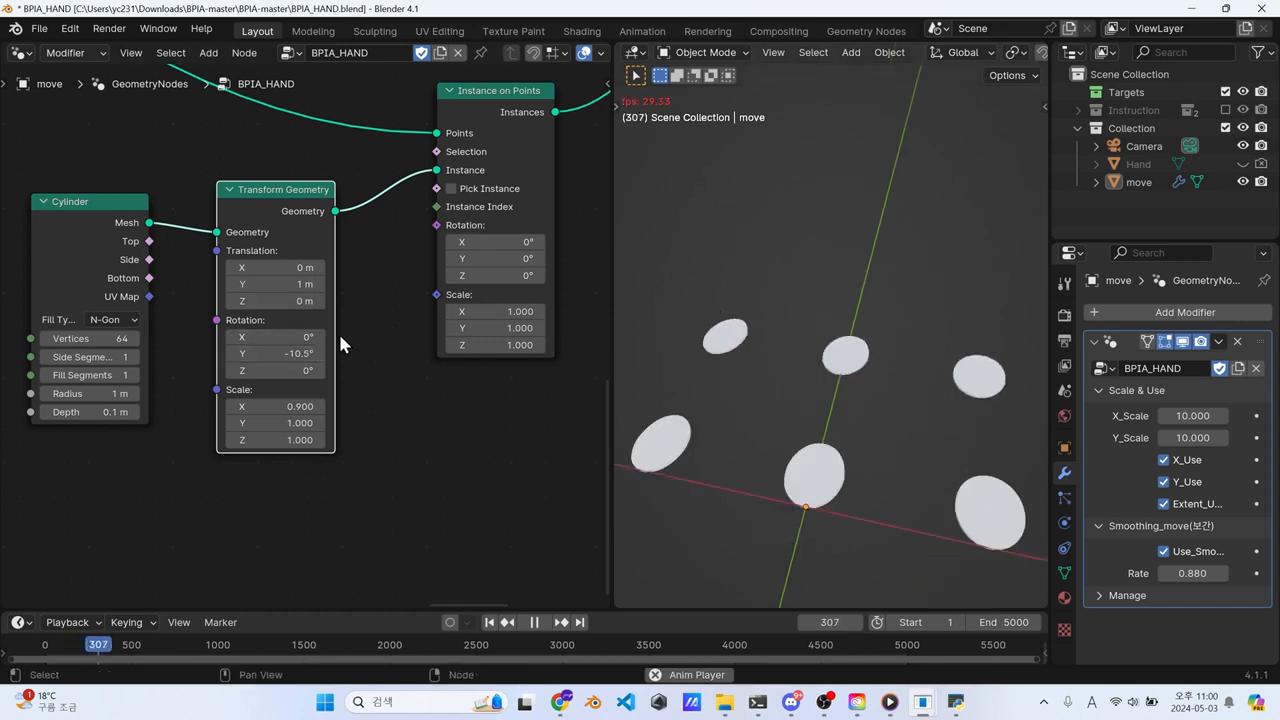
left_click_drag(288, 337, 315, 337)
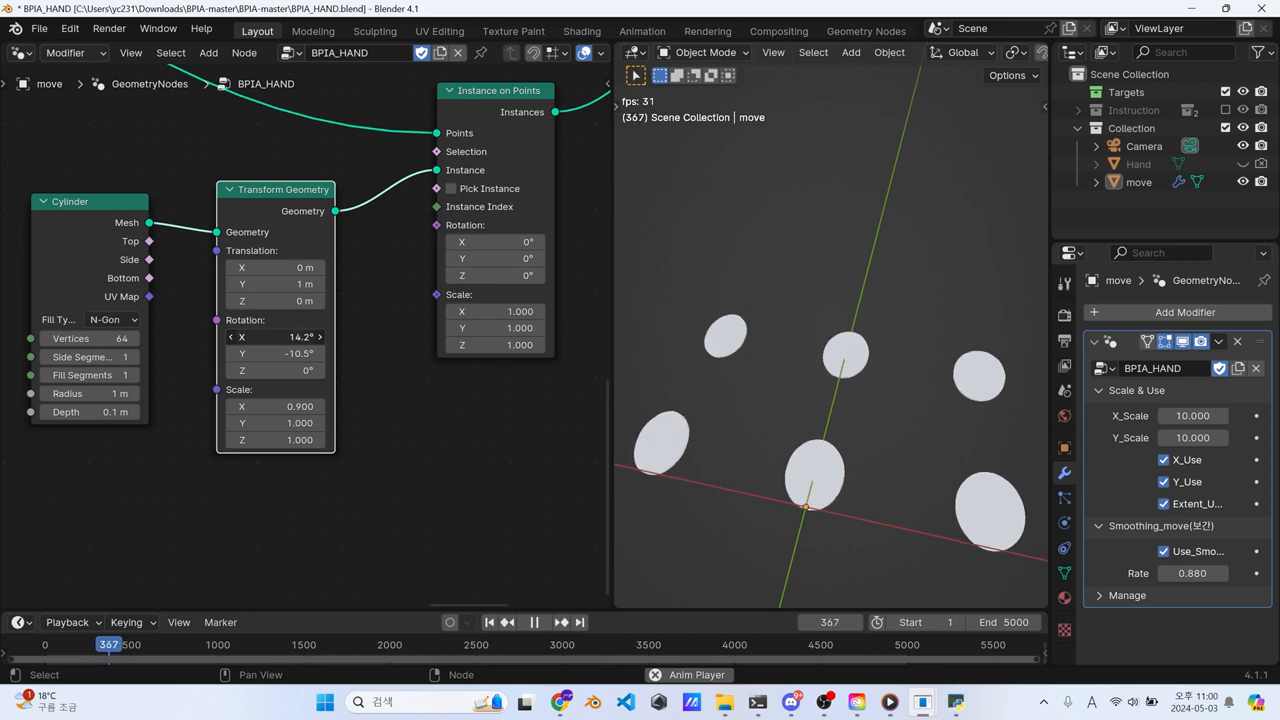
scroll(300, 337, "down", 3)
left_click_drag(295, 337, 285, 337)
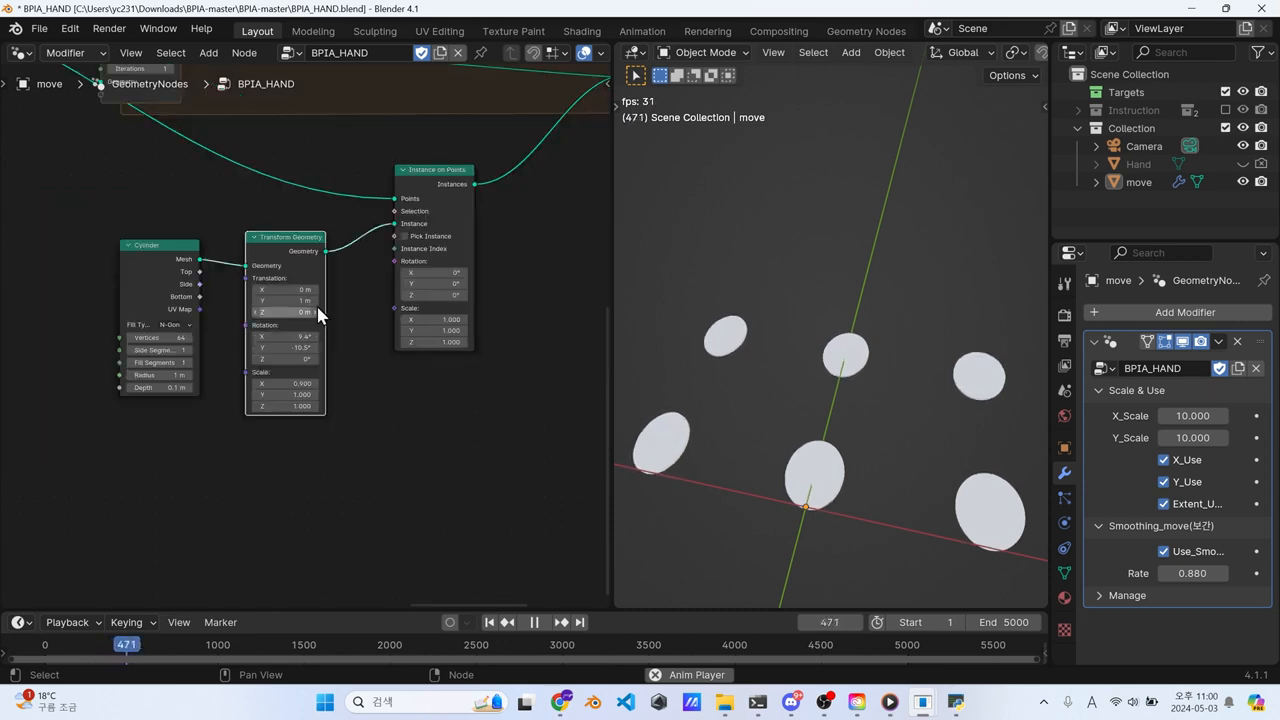
Step: Move the Cylinder and Transform Geometry nodes slightly lower to free space beneath the Repeat Zone
scroll(392, 217, "down", 1)
middle_click_drag(392, 217, 326, 337)
left_click_drag(118, 368, 113, 391)
left_click_drag(217, 366, 208, 386)
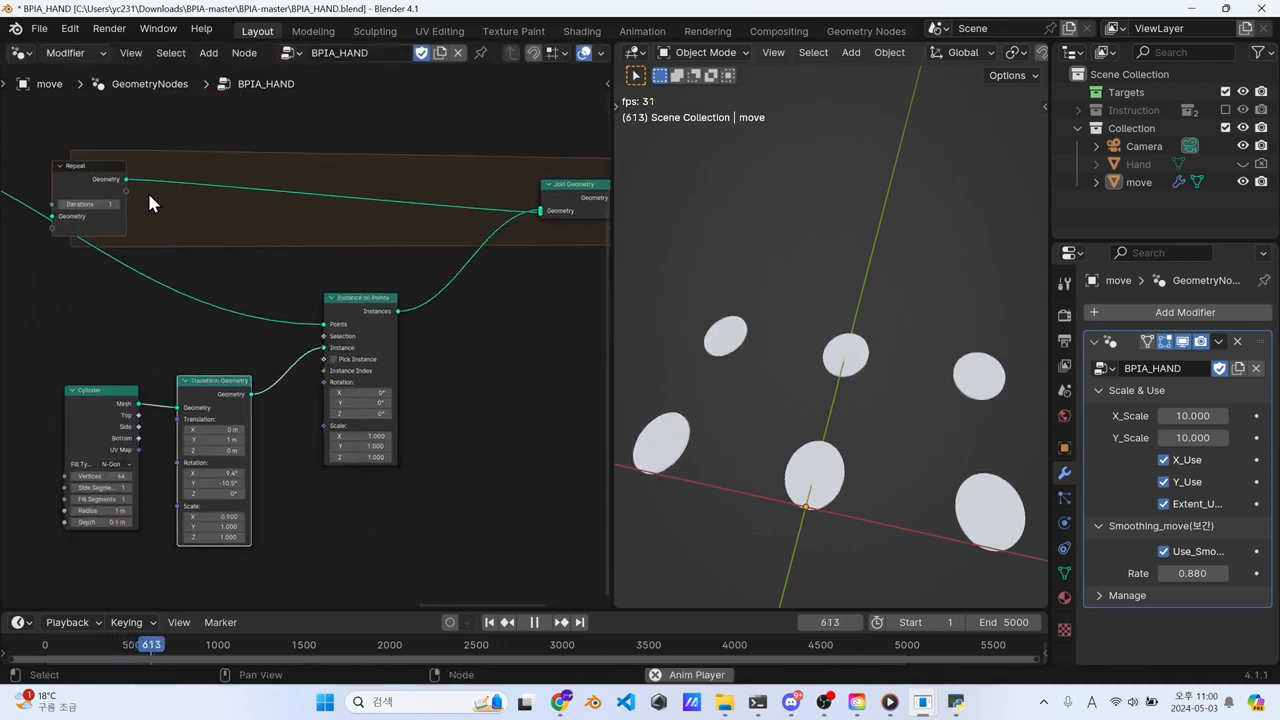
Step: Add a Math node set to Add in the Repeat Zone and link it between new Value sockets on the zone's input and output
left_click(266, 290)
key("shift+a")
type("ma")
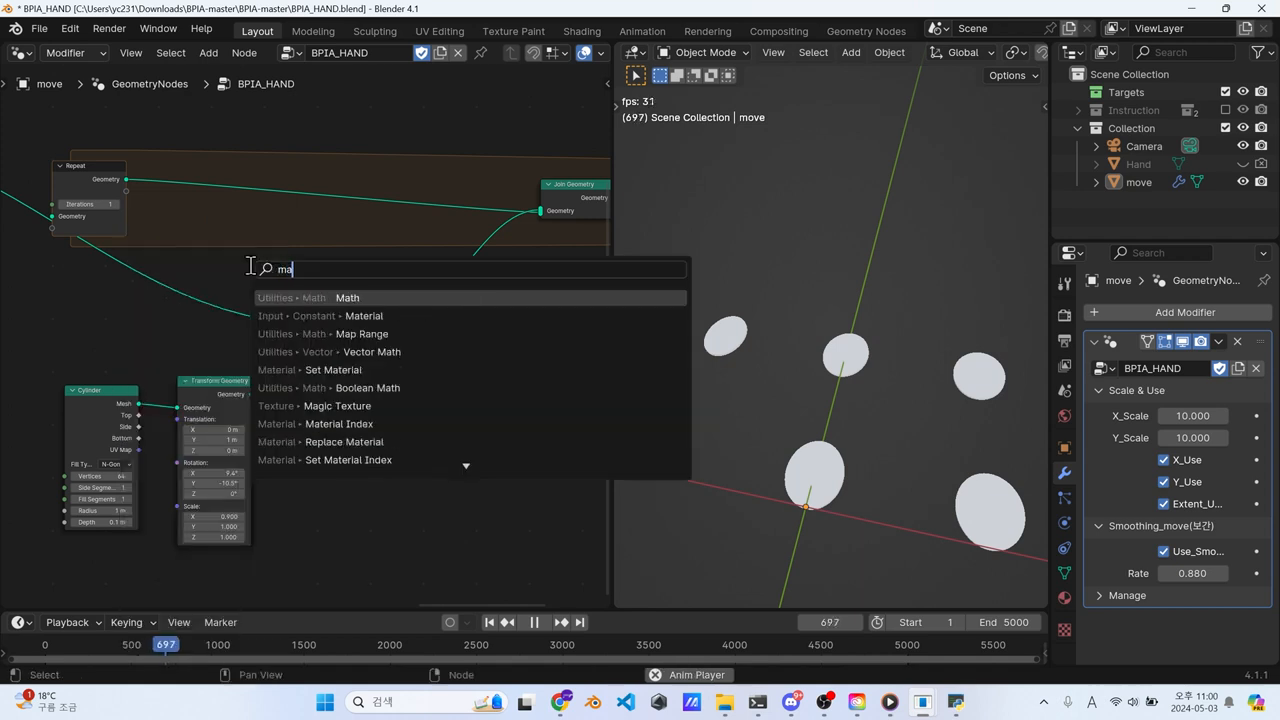
key("Return")
left_click(241, 206)
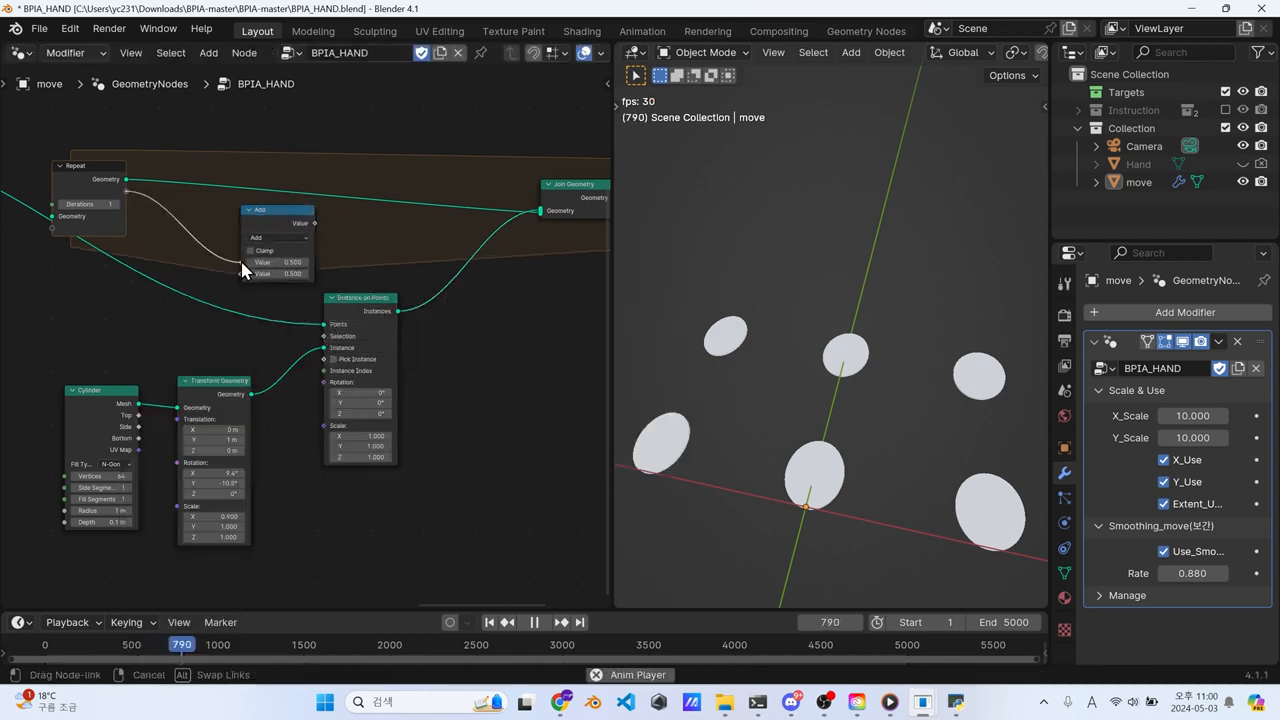
left_click_drag(126, 190, 240, 262)
middle_click_drag(257, 213, 111, 241)
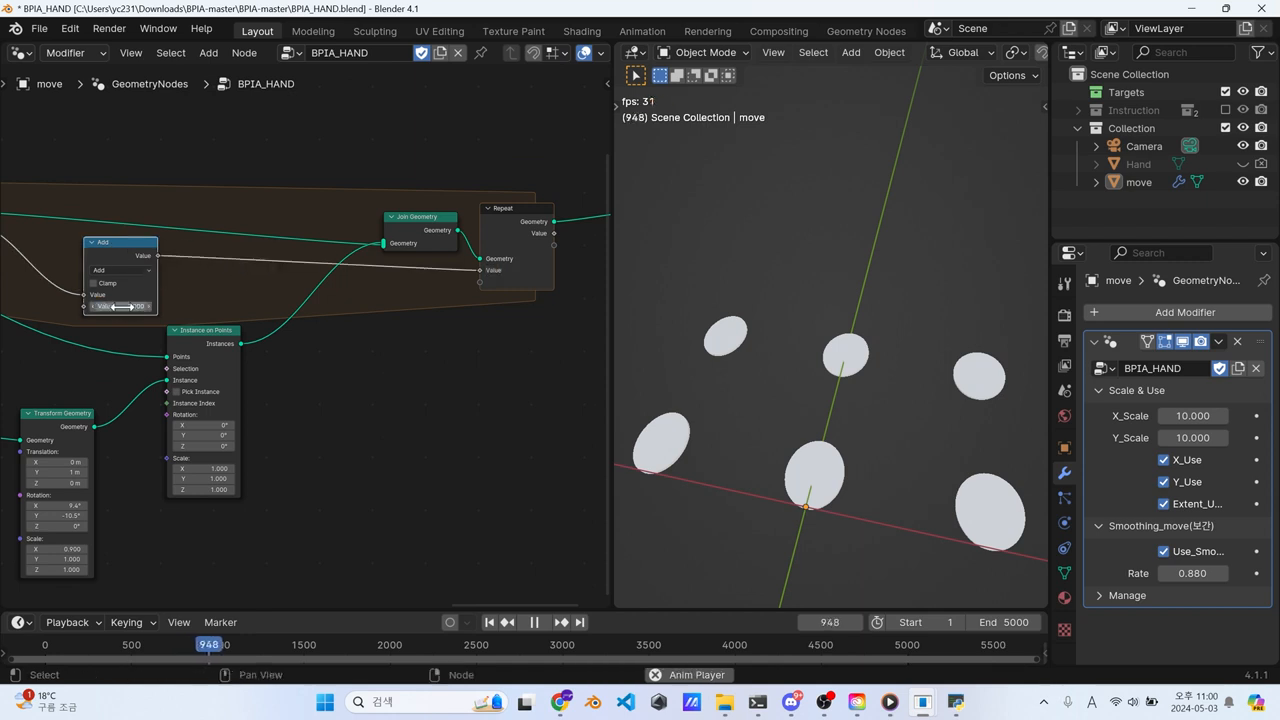
Step: Move the Math Add node closer to the Repeat Zone's output end
left_click_drag(112, 254, 511, 311)
left_click(487, 303)
scroll(486, 305, "down", 5)
left_click_drag(340, 203, 480, 320)
middle_click_drag(141, 258, 311, 234)
scroll(311, 234, "up", 9)
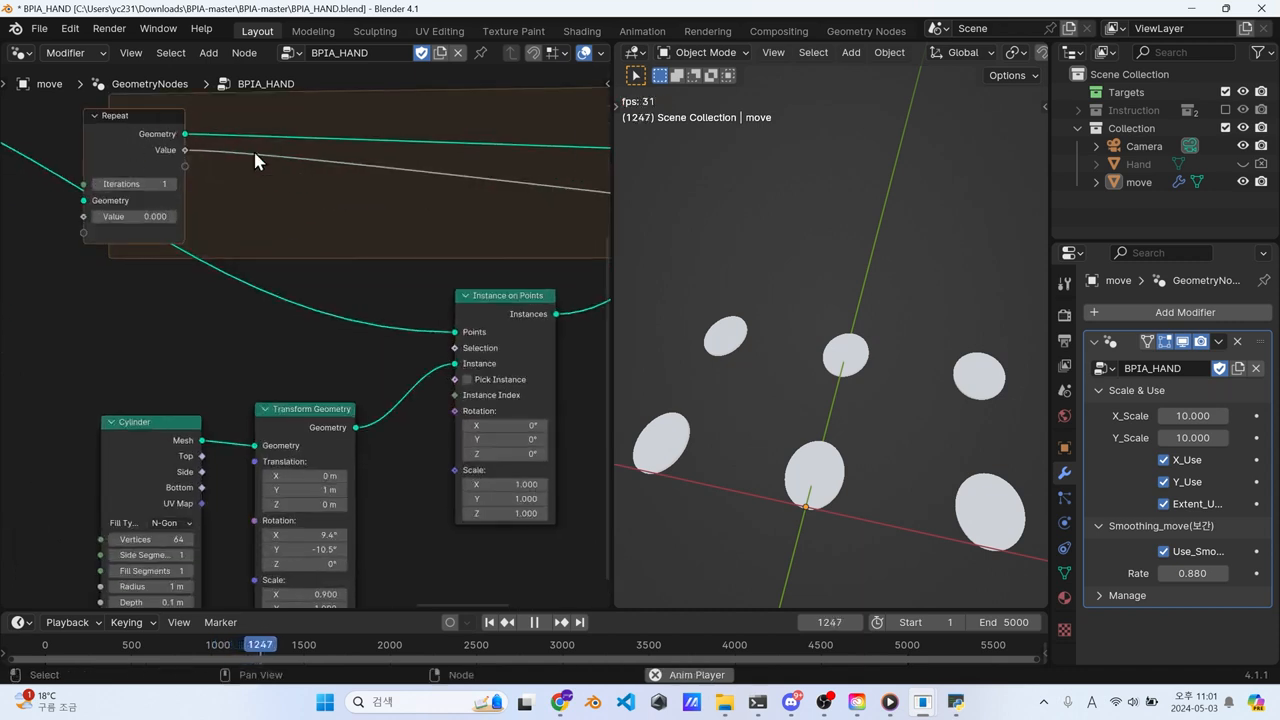
Step: Add an Index node above the Cylinder
scroll(769, 397, "down", 1)
middle_click_drag(724, 399, 729, 347, "shift")
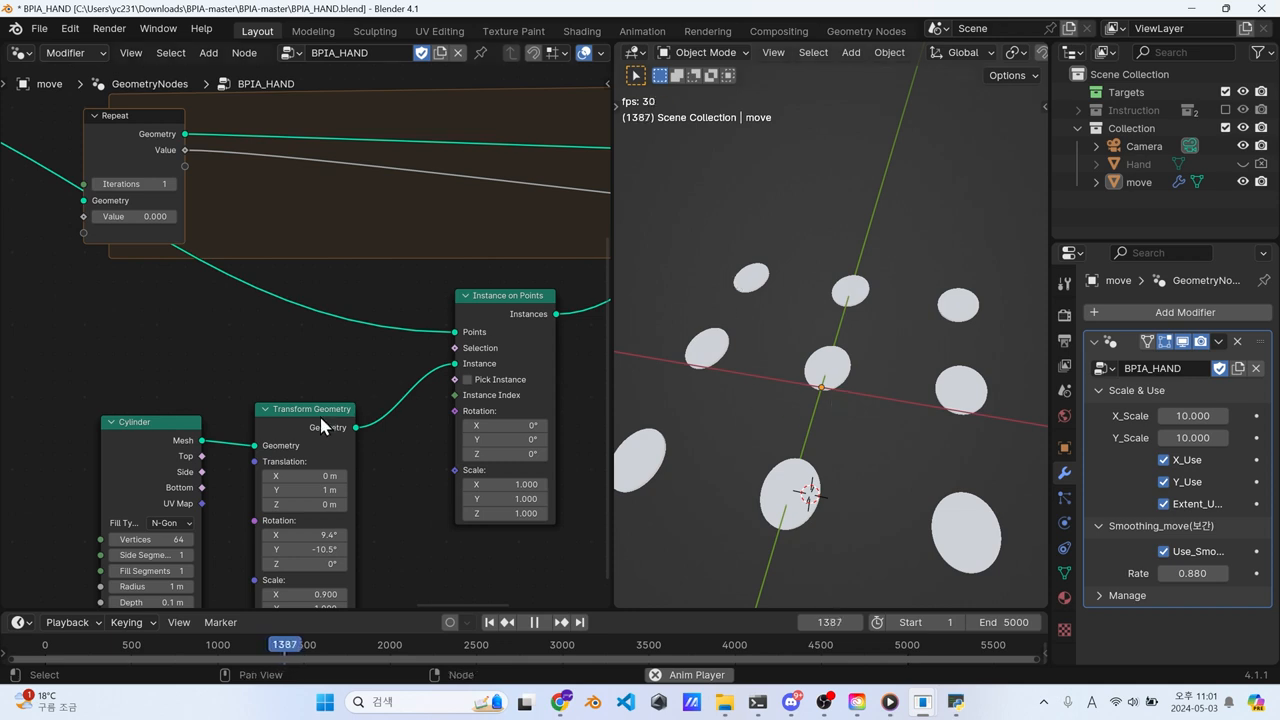
left_click_drag(321, 426, 319, 432)
key("shift+a")
type("index")
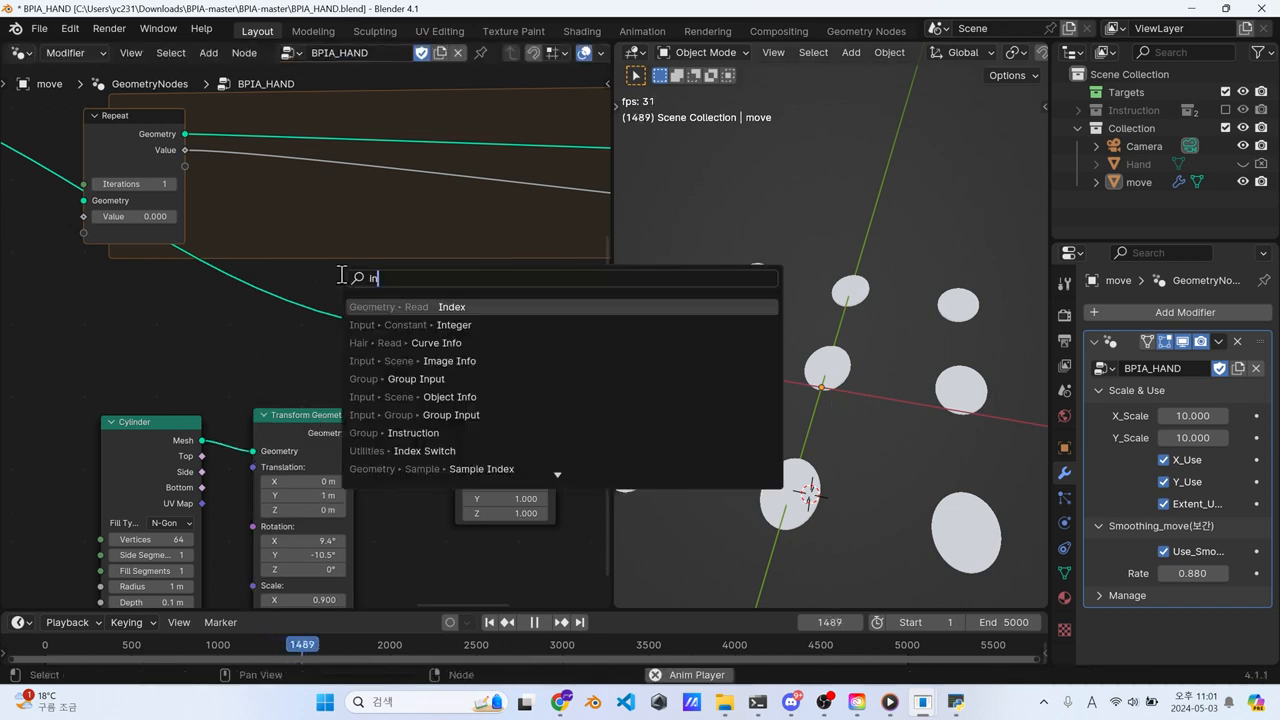
key("Return")
left_click(106, 348)
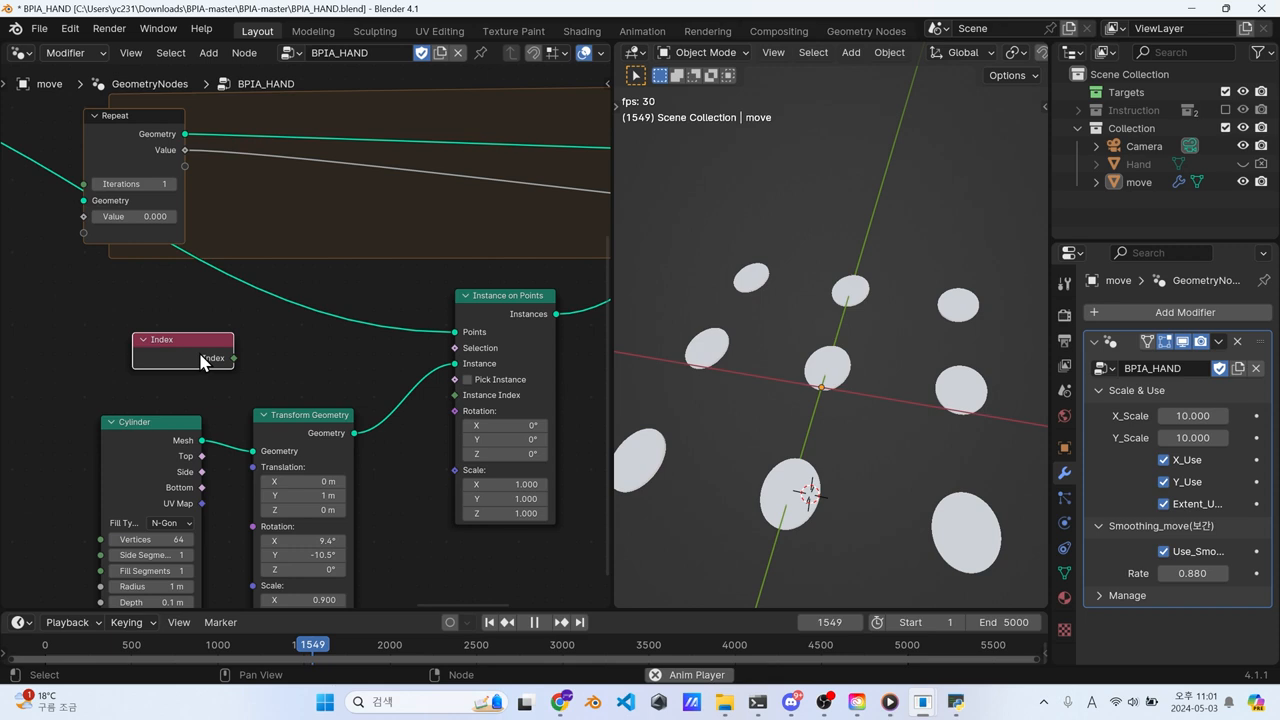
Step: Compare Index with the Repeat Zone's Value using an integer Equal node, and link its Result to Instance on Points' Selection
left_click_drag(205, 374, 280, 346)
type("eq")
left_click(335, 380)
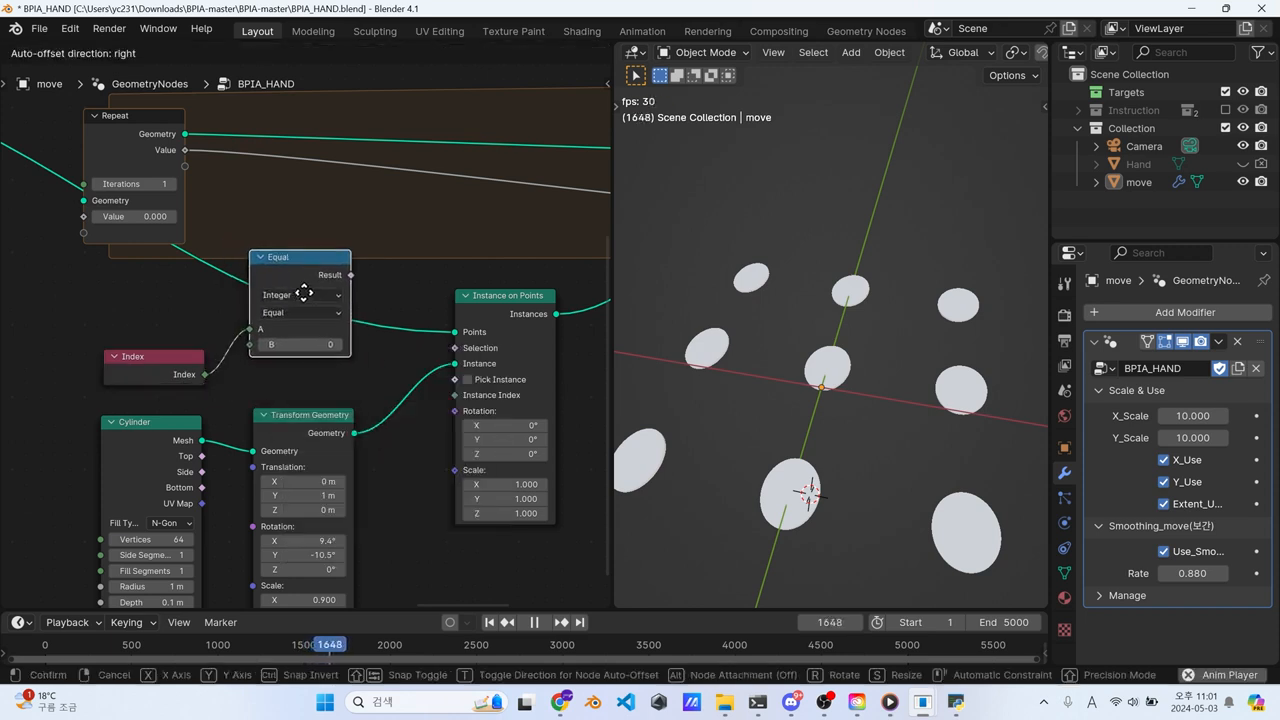
left_click(299, 298)
left_click_drag(160, 354, 148, 309)
left_click_drag(149, 122, 243, 350)
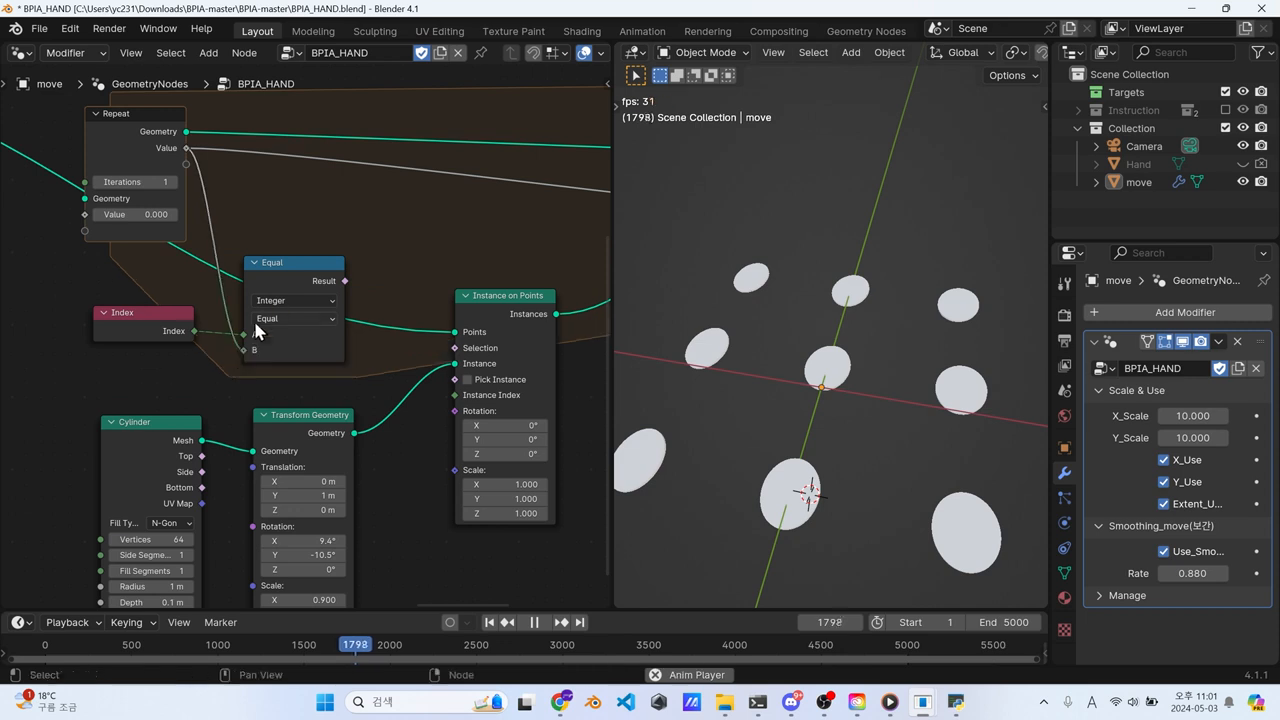
left_click_drag(330, 278, 455, 348)
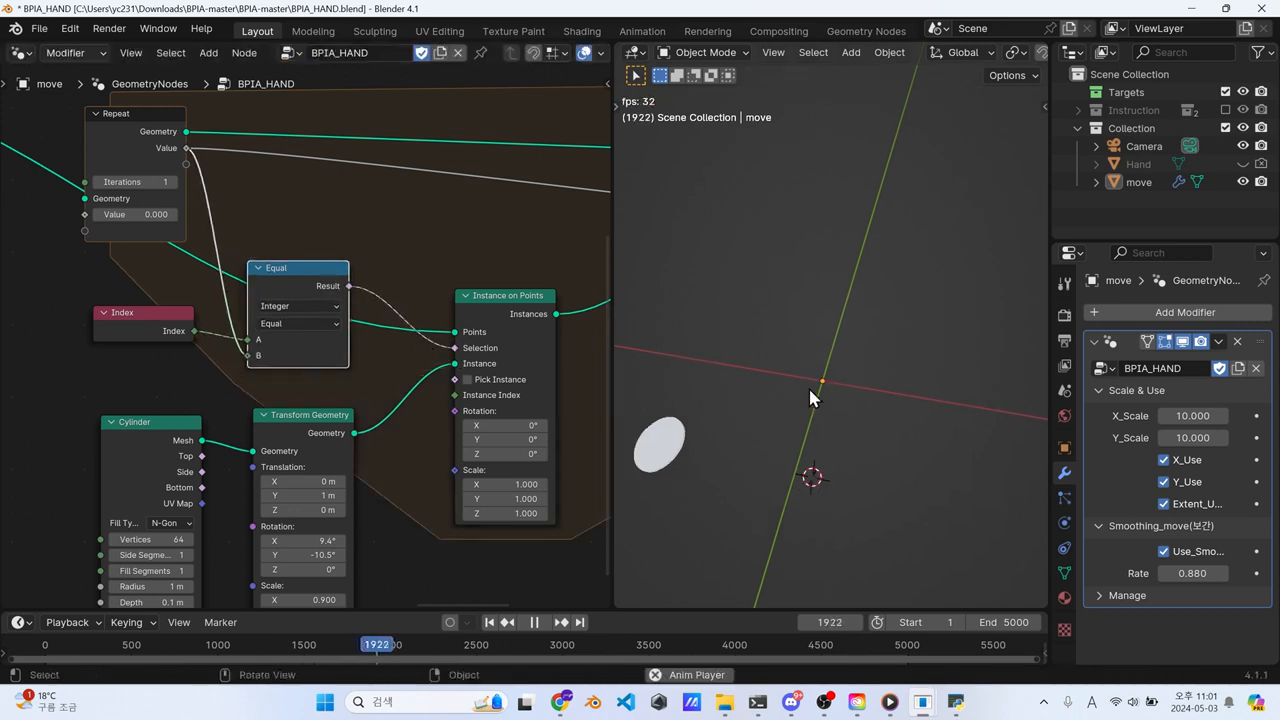
Step: Try different iteration counts on the Repeat Zone, ending at 5
left_click(171, 182)
left_click(171, 182)
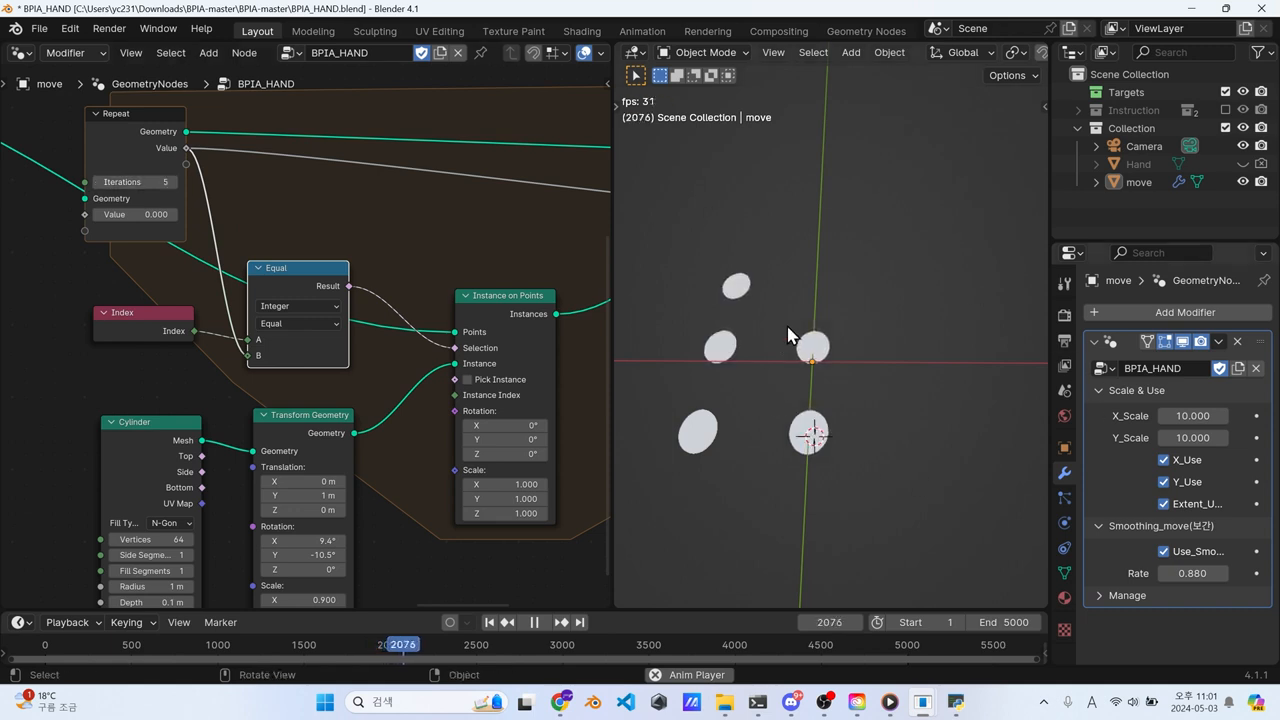
left_click(171, 182)
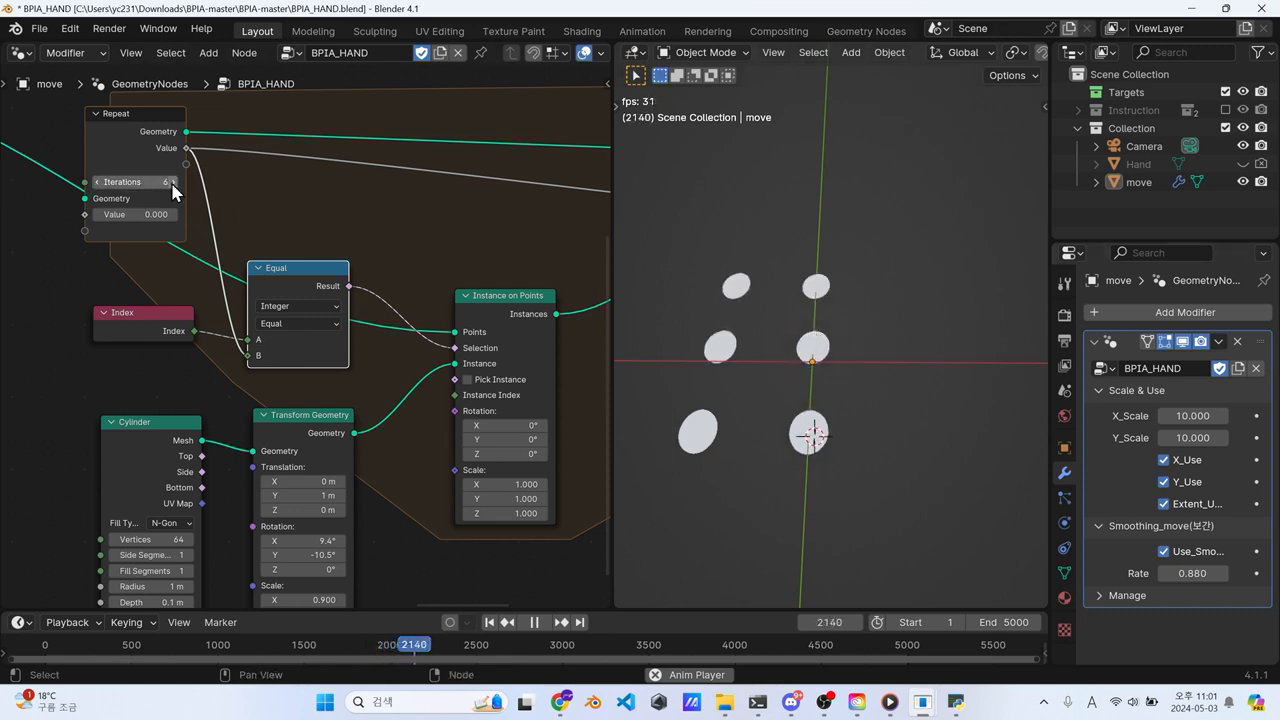
left_click(171, 182)
left_click(97, 184)
left_click(97, 184)
Step: Add a Domain Size node above the Repeat Zone, fed by the Grid's Mesh
middle_click_drag(153, 427, 230, 360)
left_click_drag(230, 360, 257, 366)
scroll(225, 362, "down", 3)
middle_click_drag(260, 372, 452, 444)
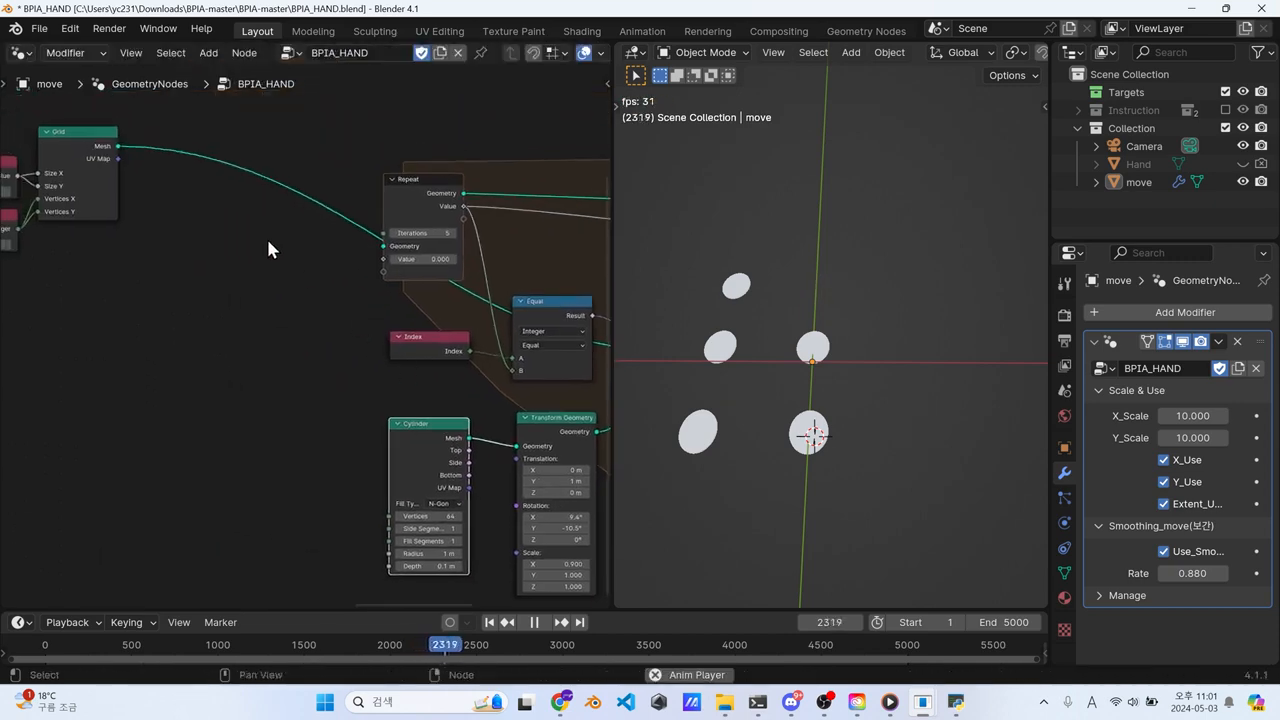
scroll(200, 190, "down", 2)
middle_click_drag(170, 184, 246, 226)
scroll(235, 220, "up", 3)
left_click_drag(179, 199, 366, 120)
key("Return")
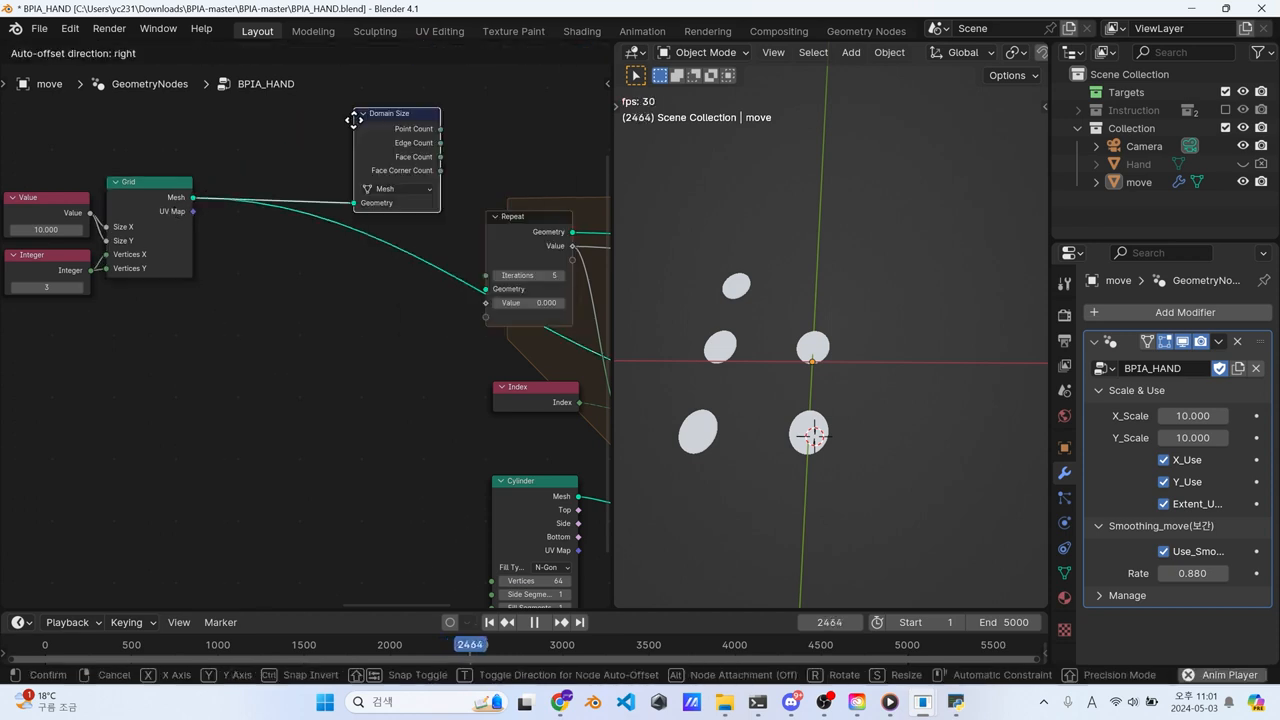
left_click(335, 120)
Step: Link the Domain Size's Point Count to the Repeat Zone's Iterations
middle_click_drag(376, 131, 304, 166)
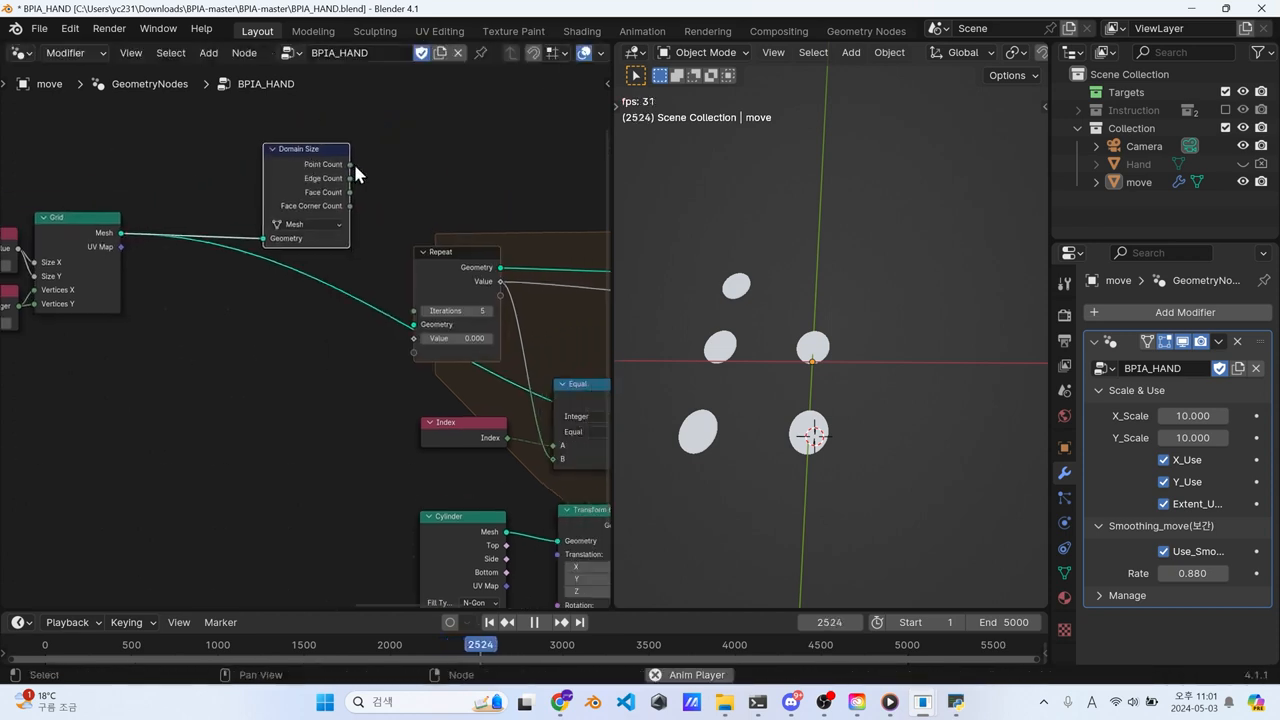
left_click_drag(350, 164, 414, 311)
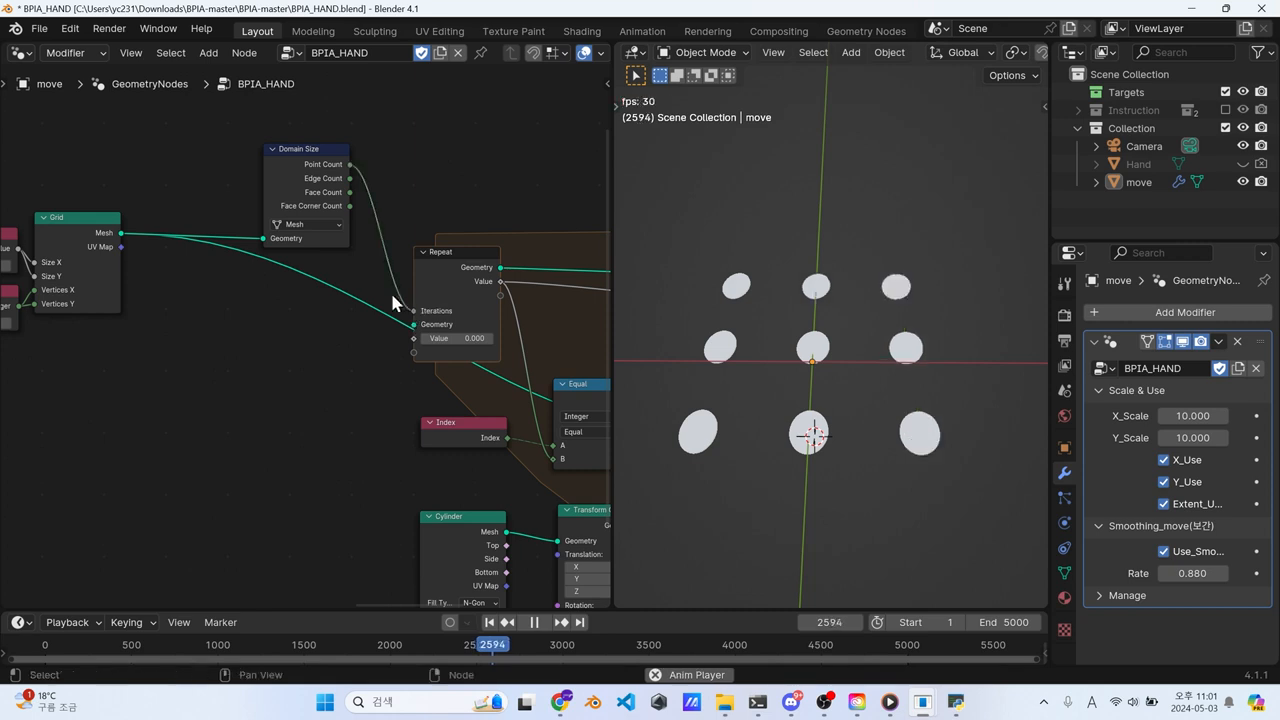
left_click_drag(308, 175, 310, 173)
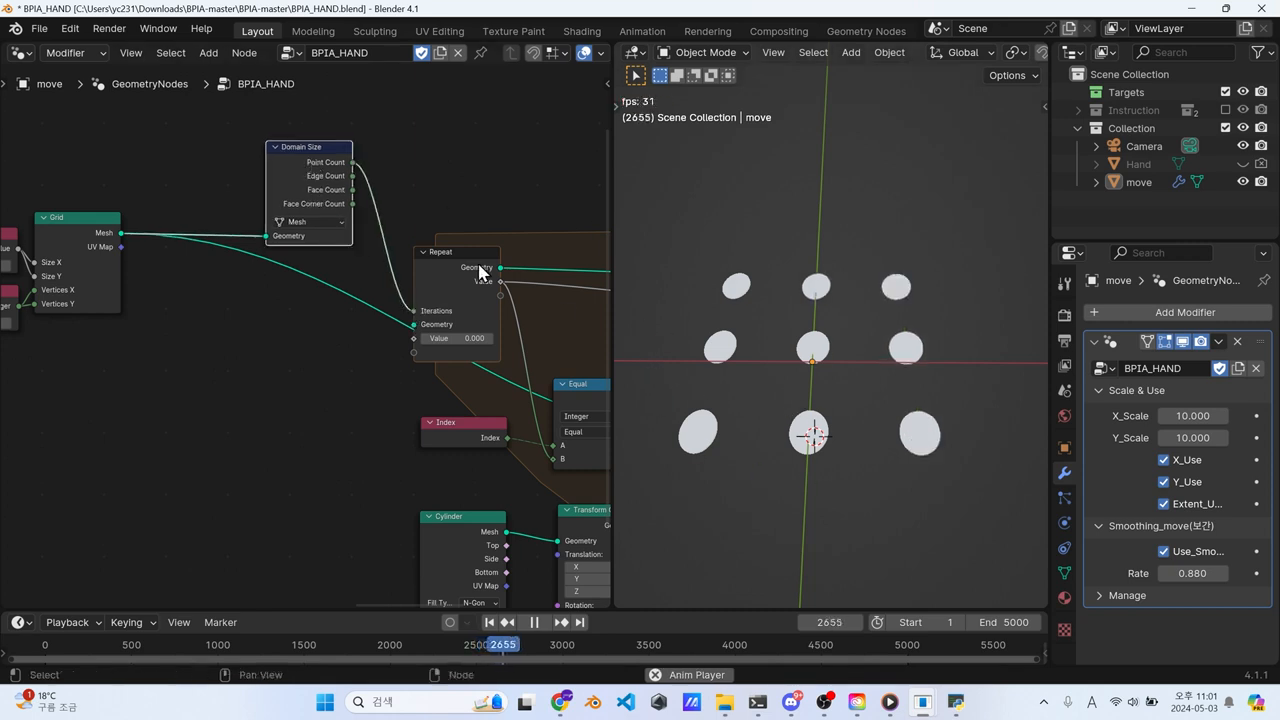
Step: Move the Grid together with its Value and Integer nodes farther away from the Domain Size node
scroll(285, 264, "down", 3)
middle_click_drag(265, 272, 555, 250)
scroll(444, 265, "up", 3)
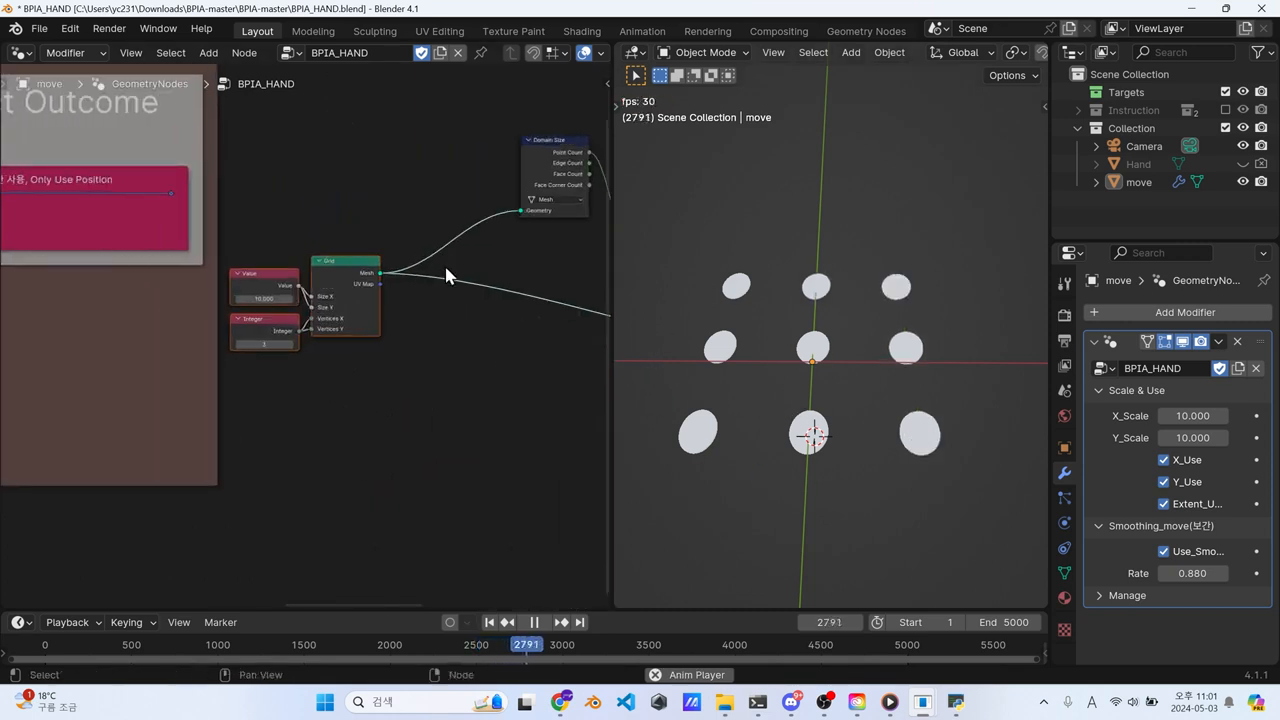
Step: Set the Integer node that drives the Grid's vertex counts to 6
left_click(289, 345)
left_click(288, 345)
left_click(288, 345)
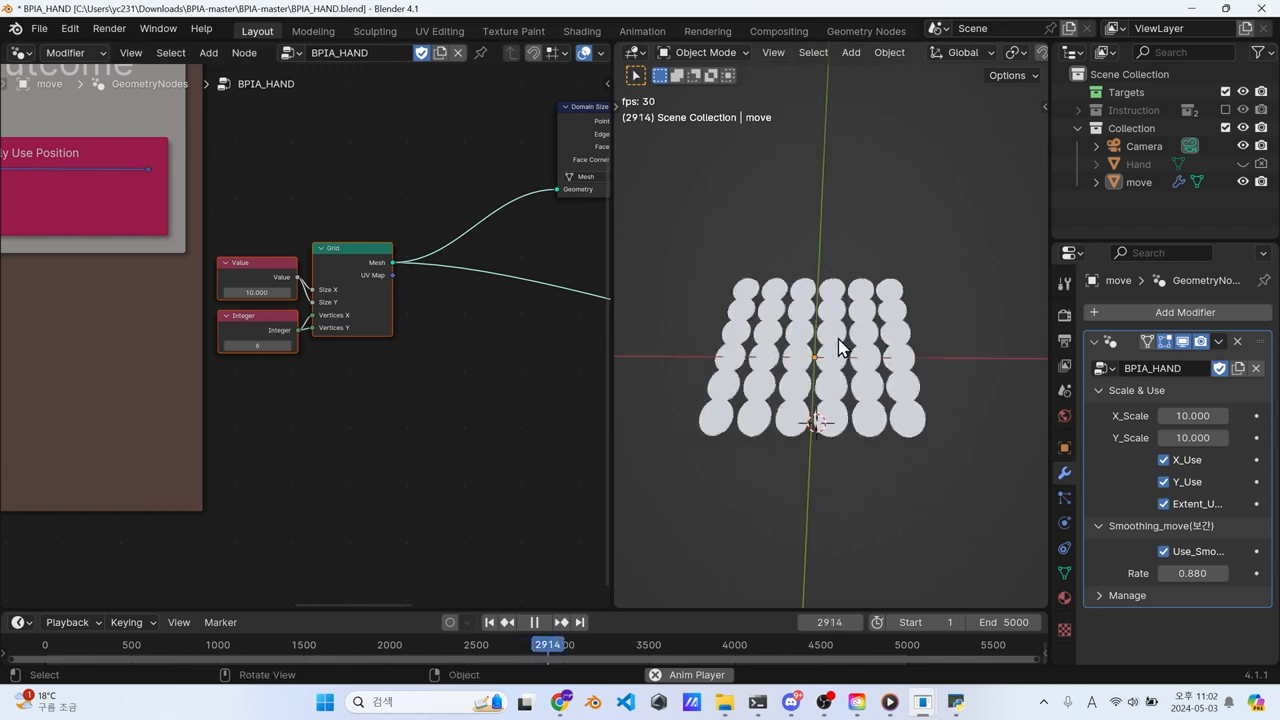
left_click(288, 345)
left_click(229, 345)
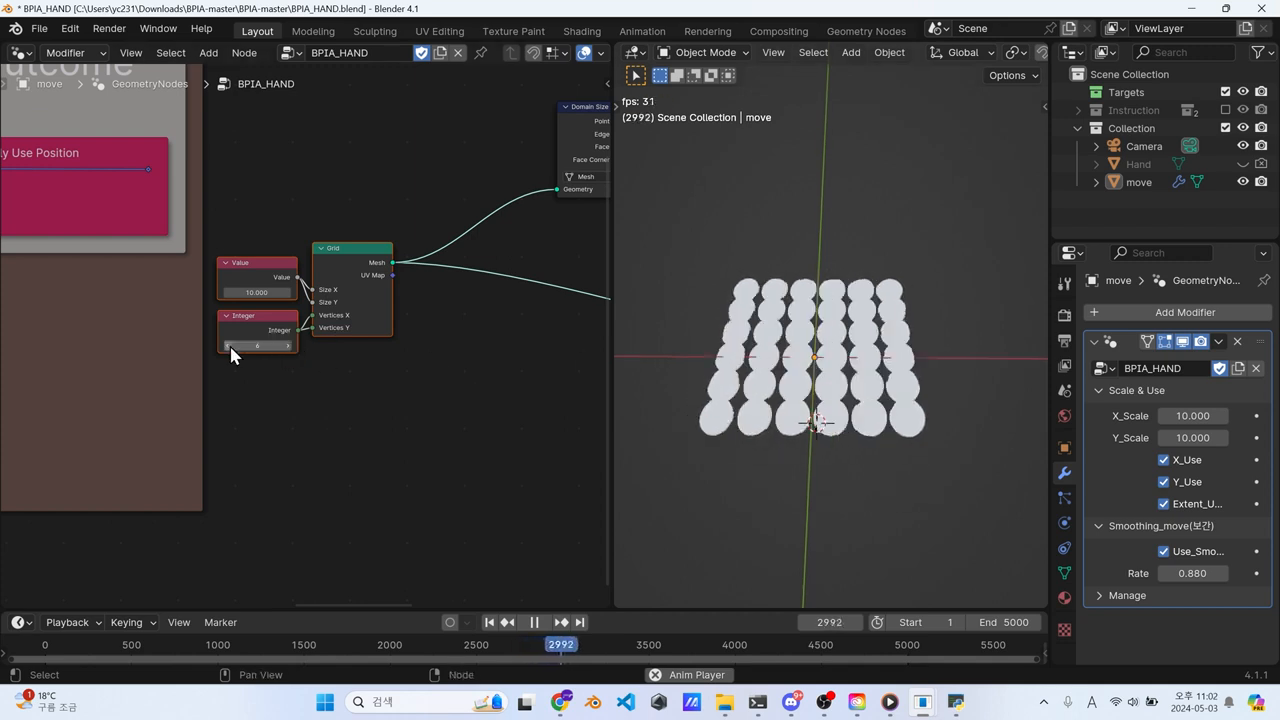
left_click(229, 345)
left_click(288, 345)
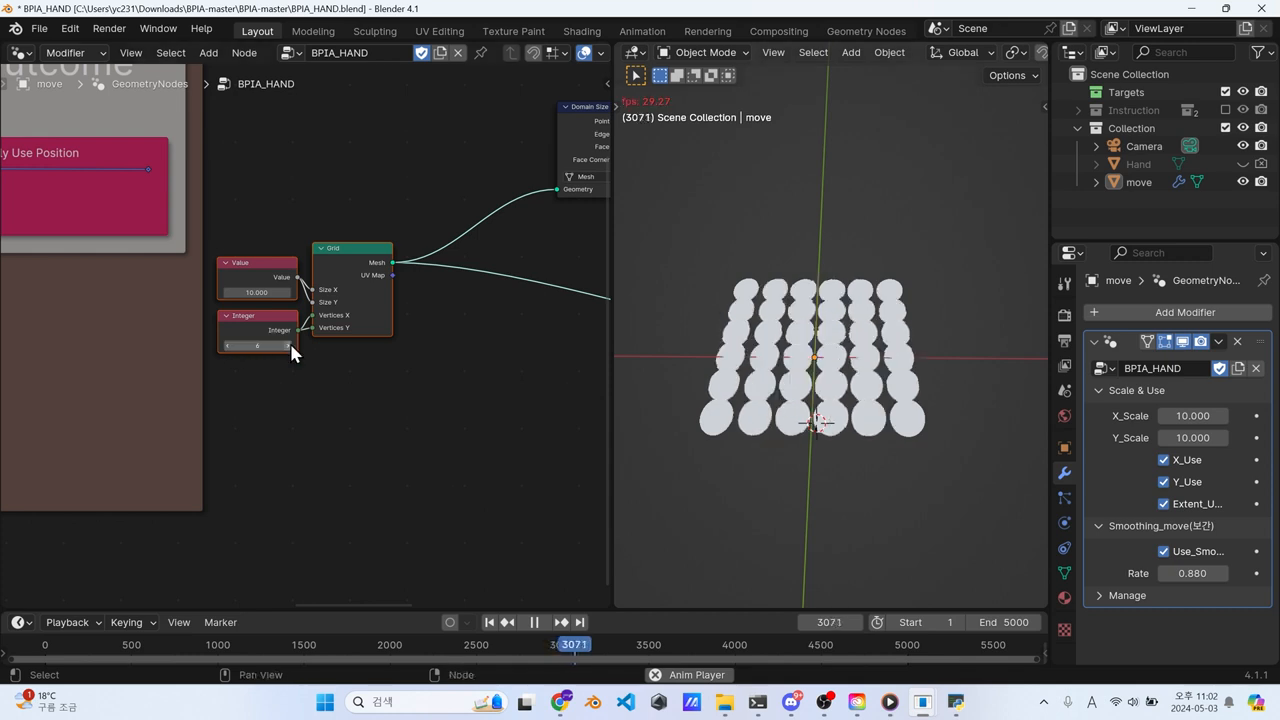
Step: Add a Divide math node below the Grid, fed by the Value node
middle_click_drag(452, 297, 367, 263)
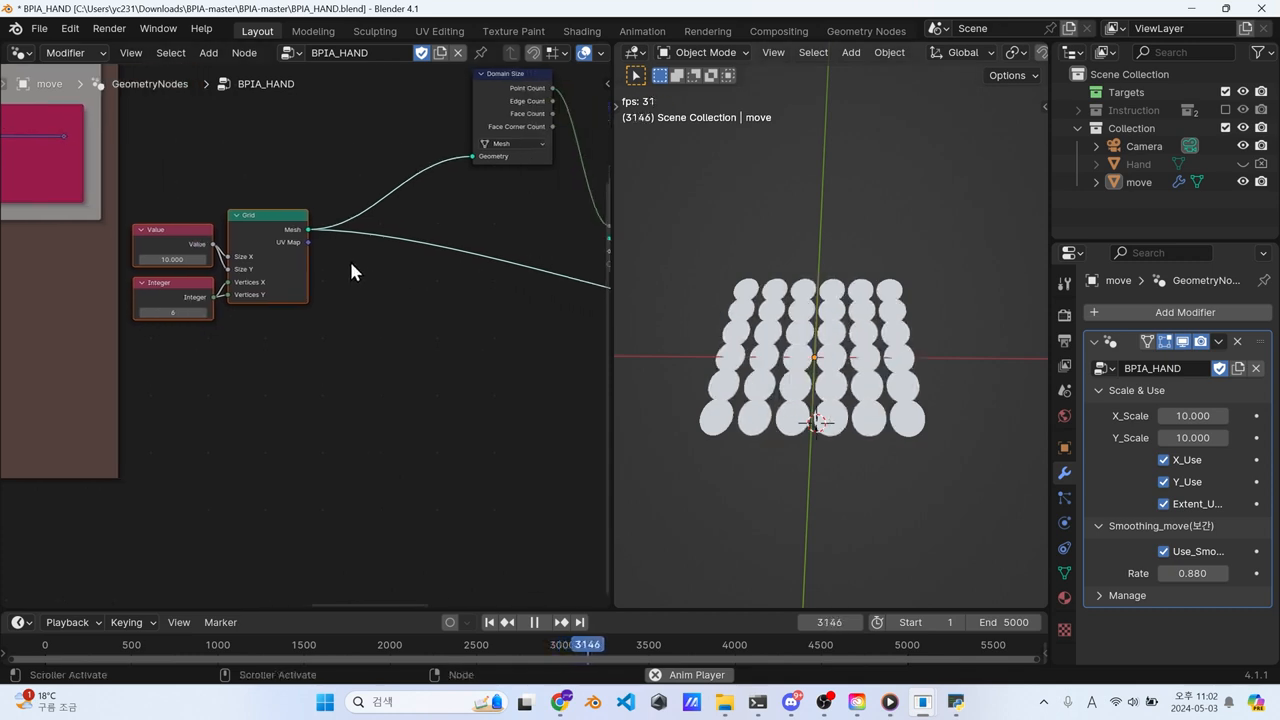
left_click(233, 237)
left_click_drag(213, 244, 361, 422)
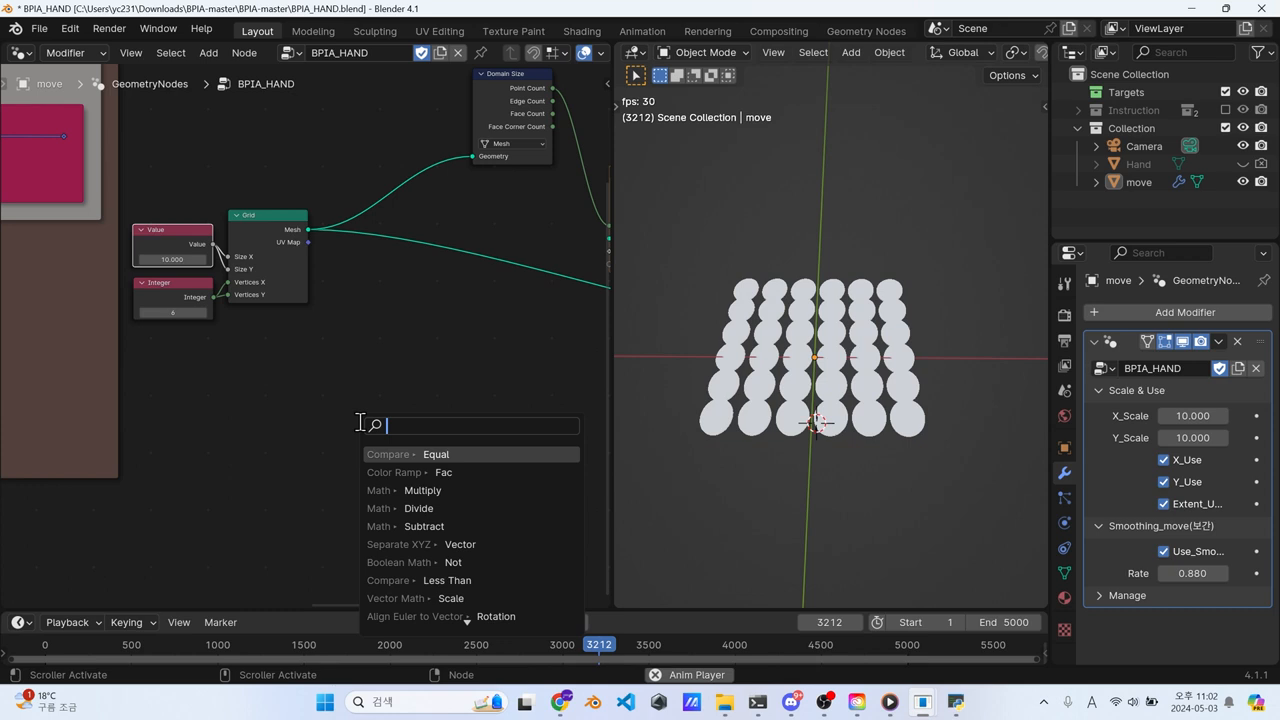
type("div")
key("Return")
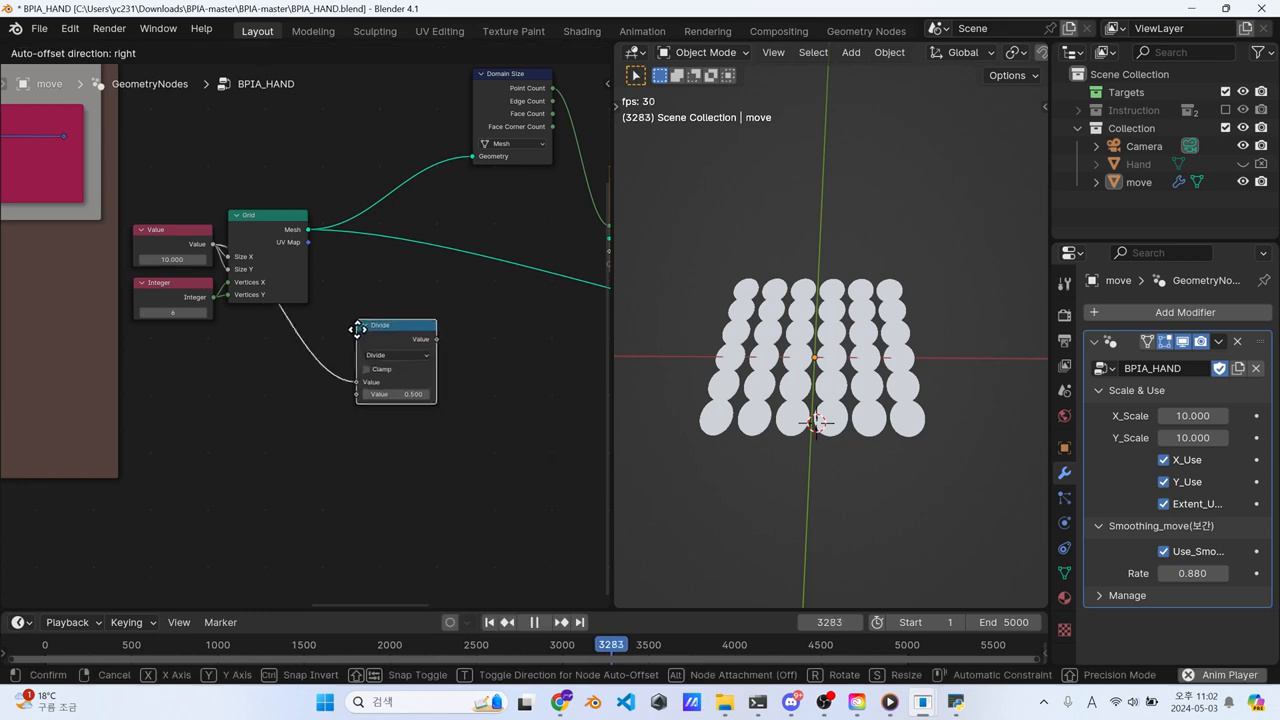
left_click(357, 309)
Step: Add a math node fed by the Integer below Divide and set its operation to Add with 1.000
left_click_drag(214, 297, 312, 467)
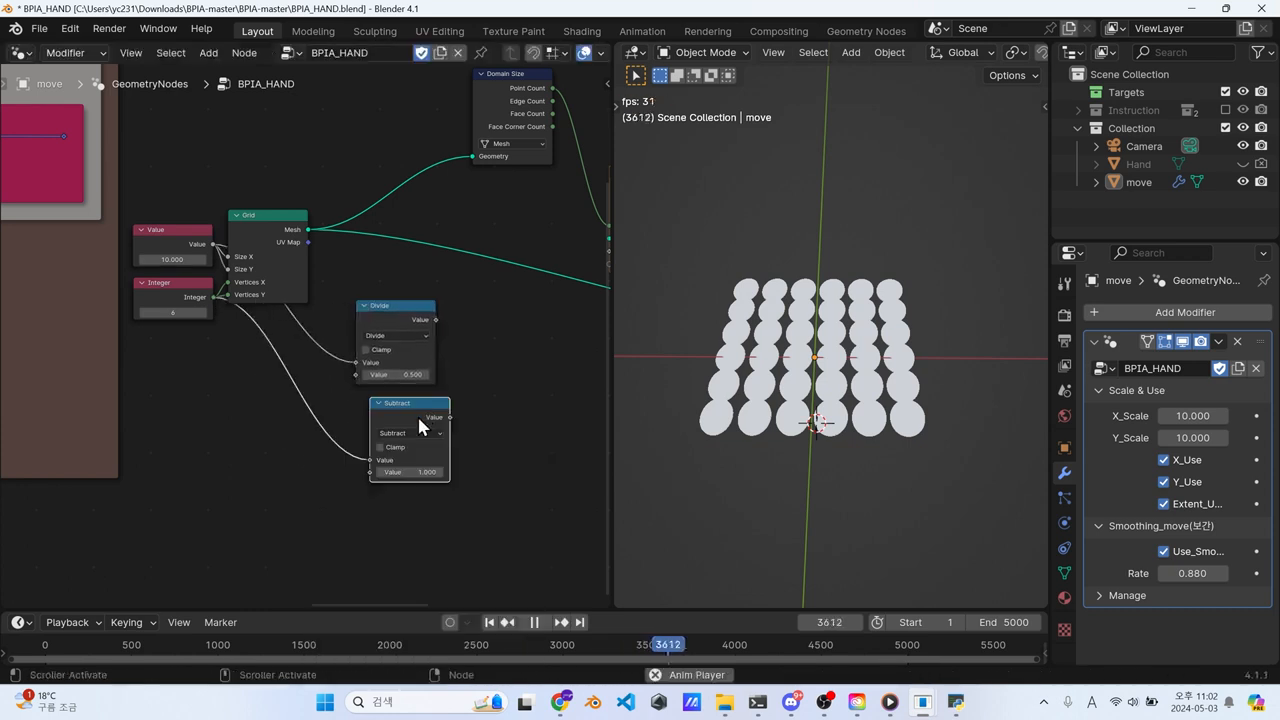
left_click_drag(415, 405, 405, 406)
scroll(432, 411, "up", 4)
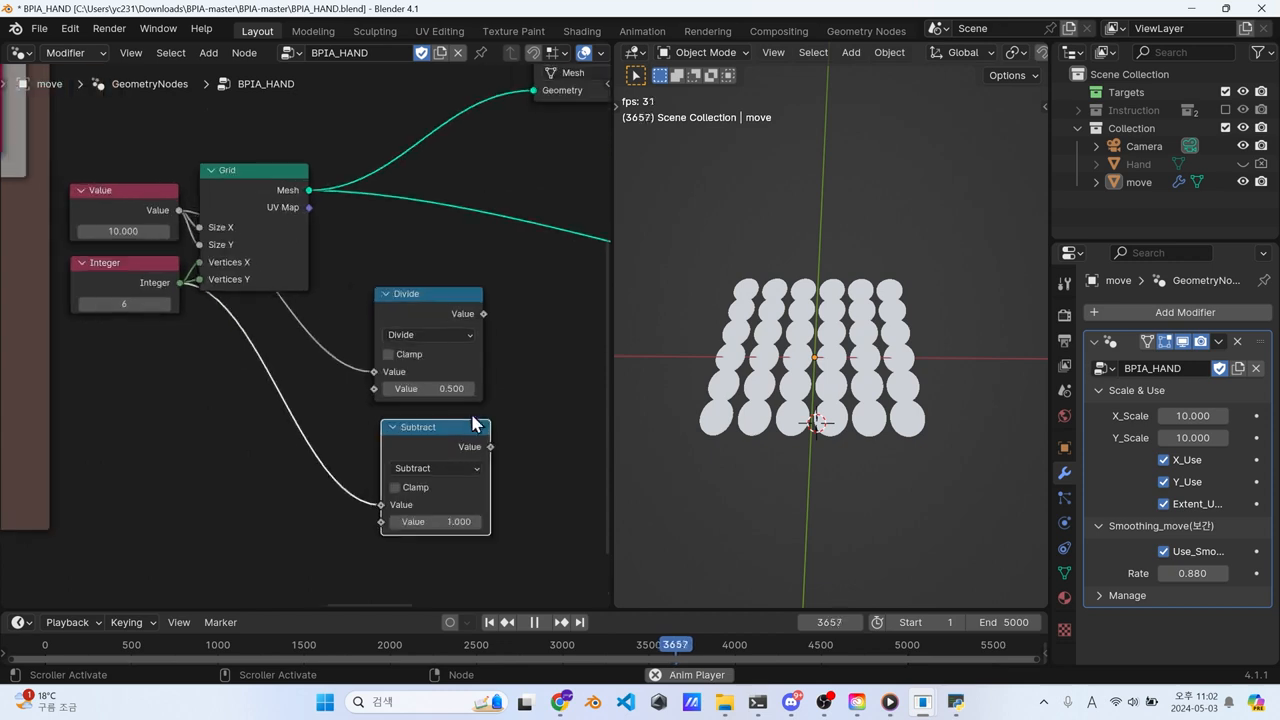
left_click_drag(475, 424, 468, 426)
left_click(432, 468)
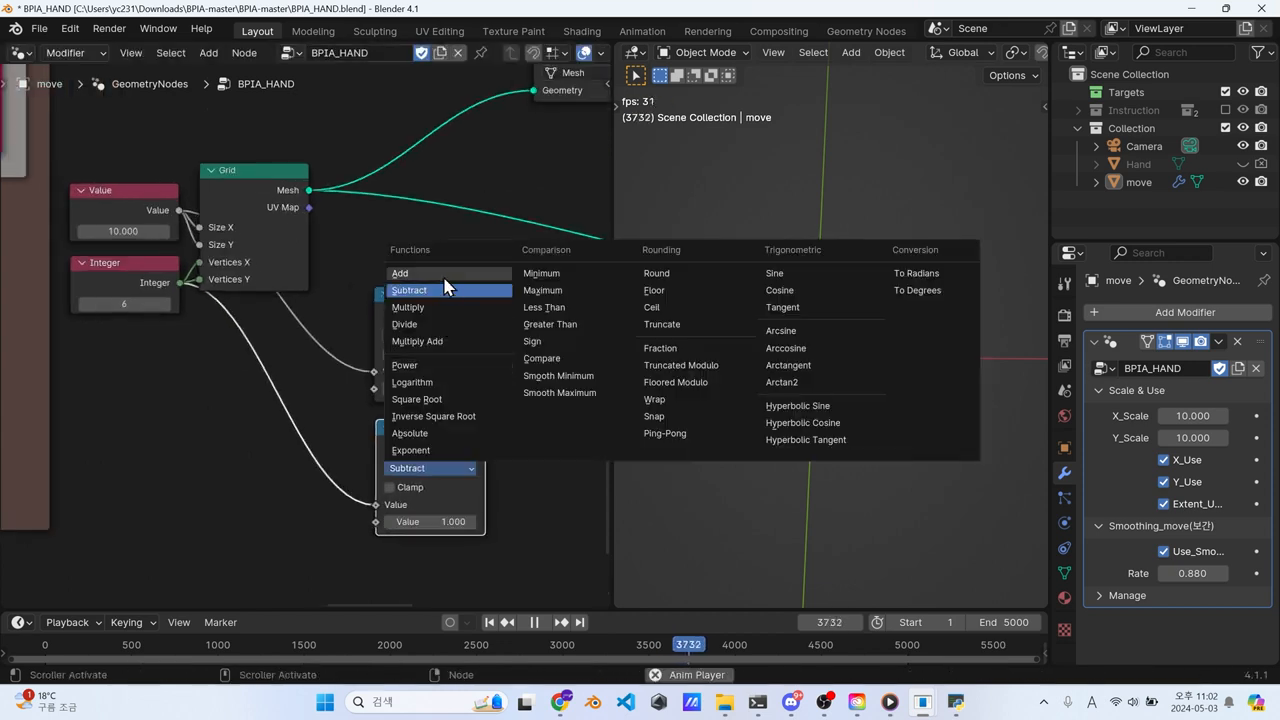
left_click(445, 279)
Step: Space the Integer node below the Value node and link the Add result to Divide's second value
middle_click_drag(489, 421, 456, 441)
scroll(456, 441, "down", 1)
left_click_drag(96, 311, 96, 333)
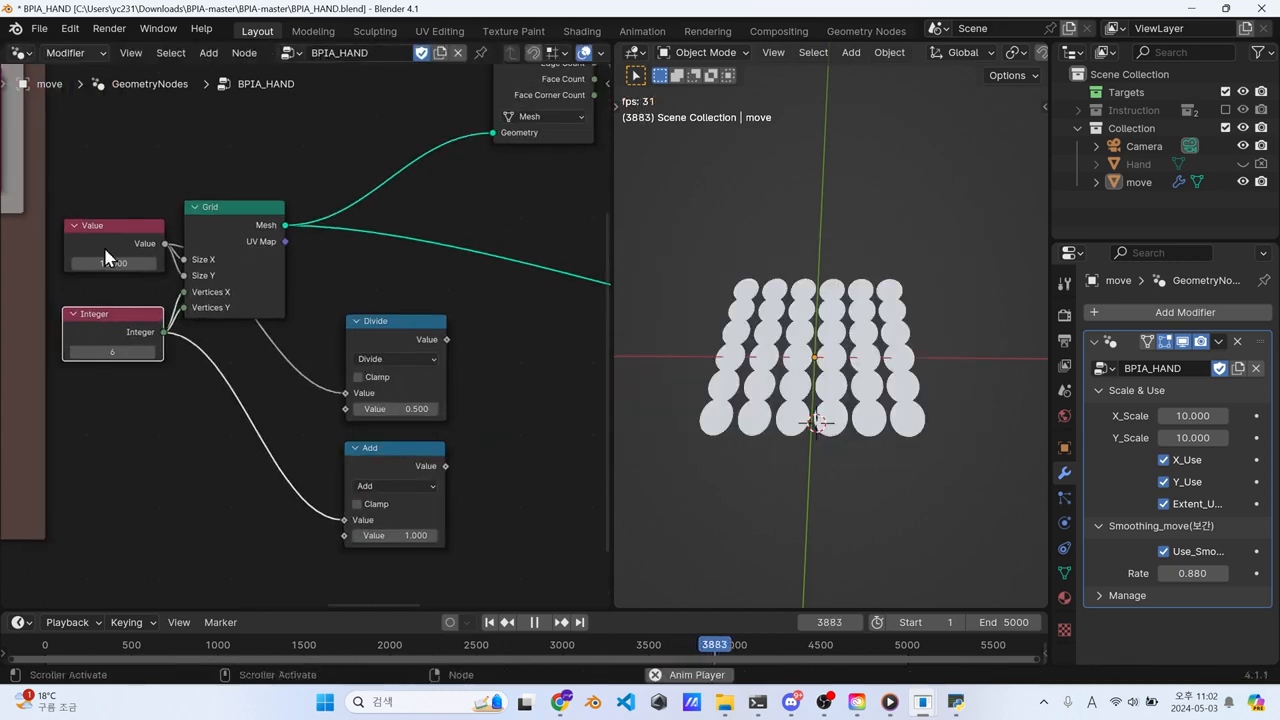
left_click(127, 243)
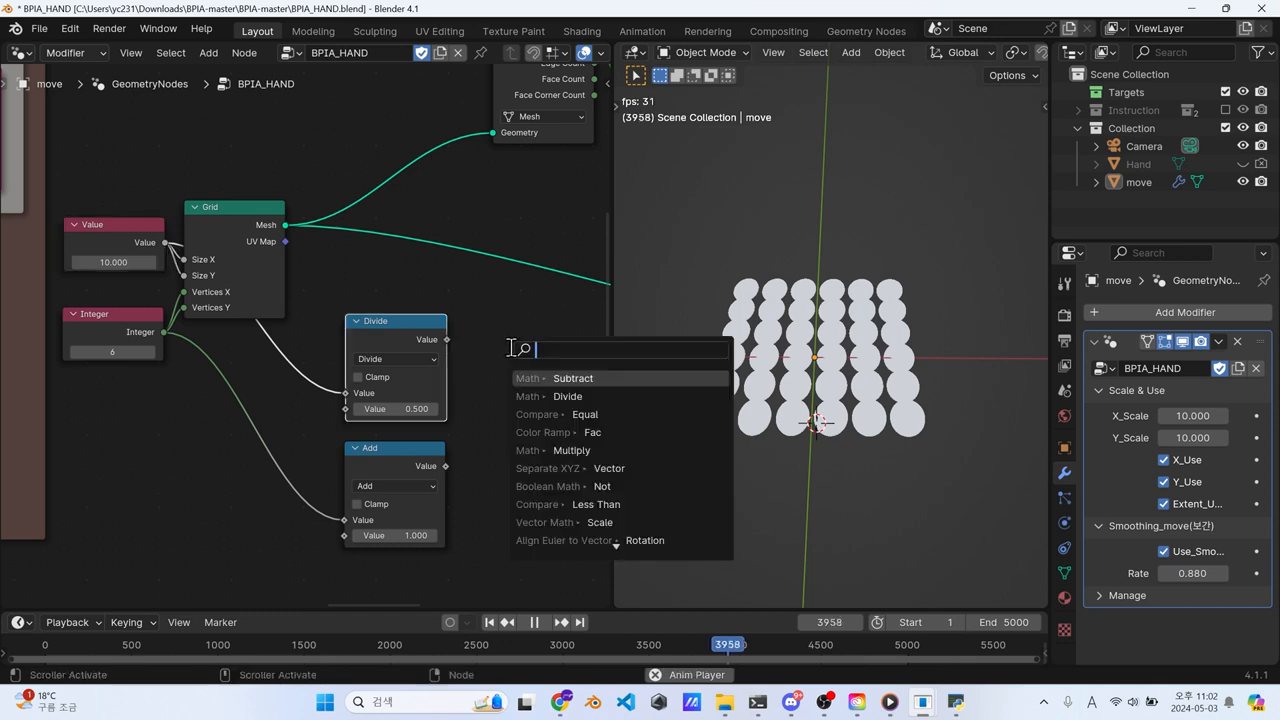
left_click_drag(447, 466, 344, 409)
Step: Reposition the Divide and Add nodes and link the Divide result to the Scale of Instance on Points
left_click_drag(403, 320, 547, 387)
left_click_drag(421, 446, 422, 427)
left_click_drag(422, 430, 418, 470)
middle_click_drag(521, 396, 140, 342)
left_click_drag(171, 337, 553, 424)
Step: Insert a Math node between Divide and the instance Scale, set to Multiply with a value of 0.350
key("shift+a")
type("div")
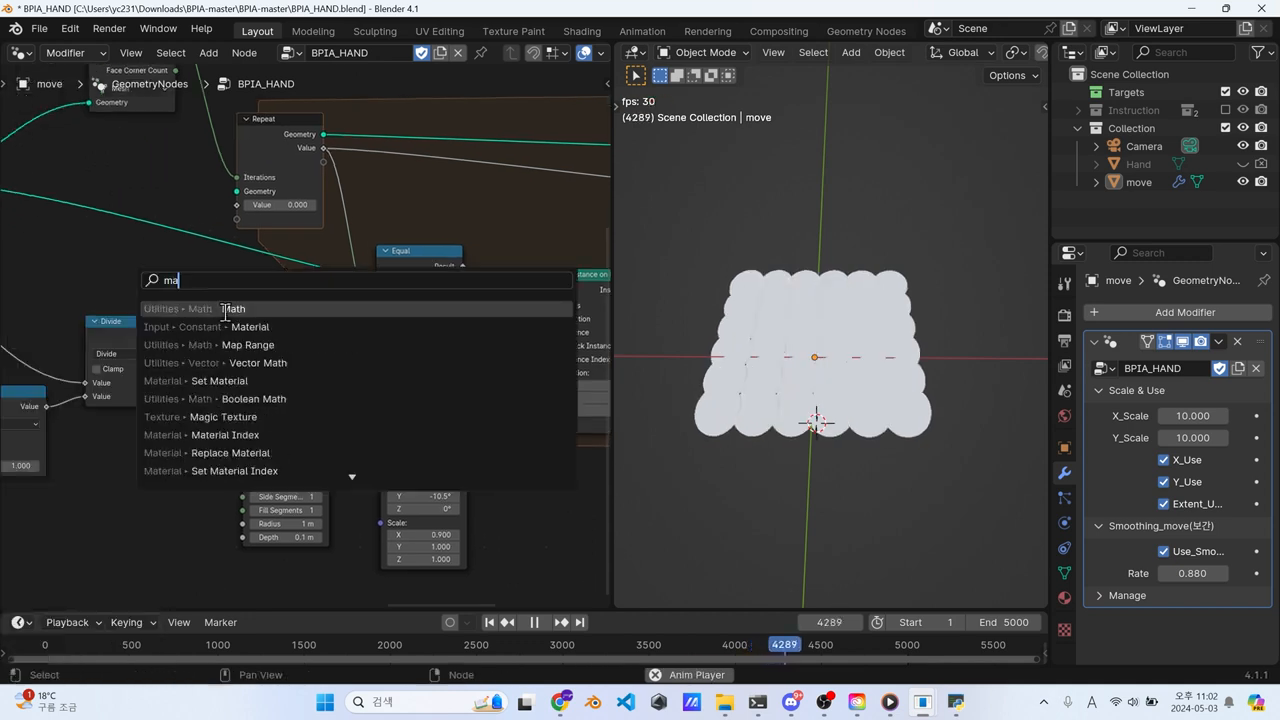
key("Return")
left_click(262, 348)
left_click_drag(208, 330, 228, 325)
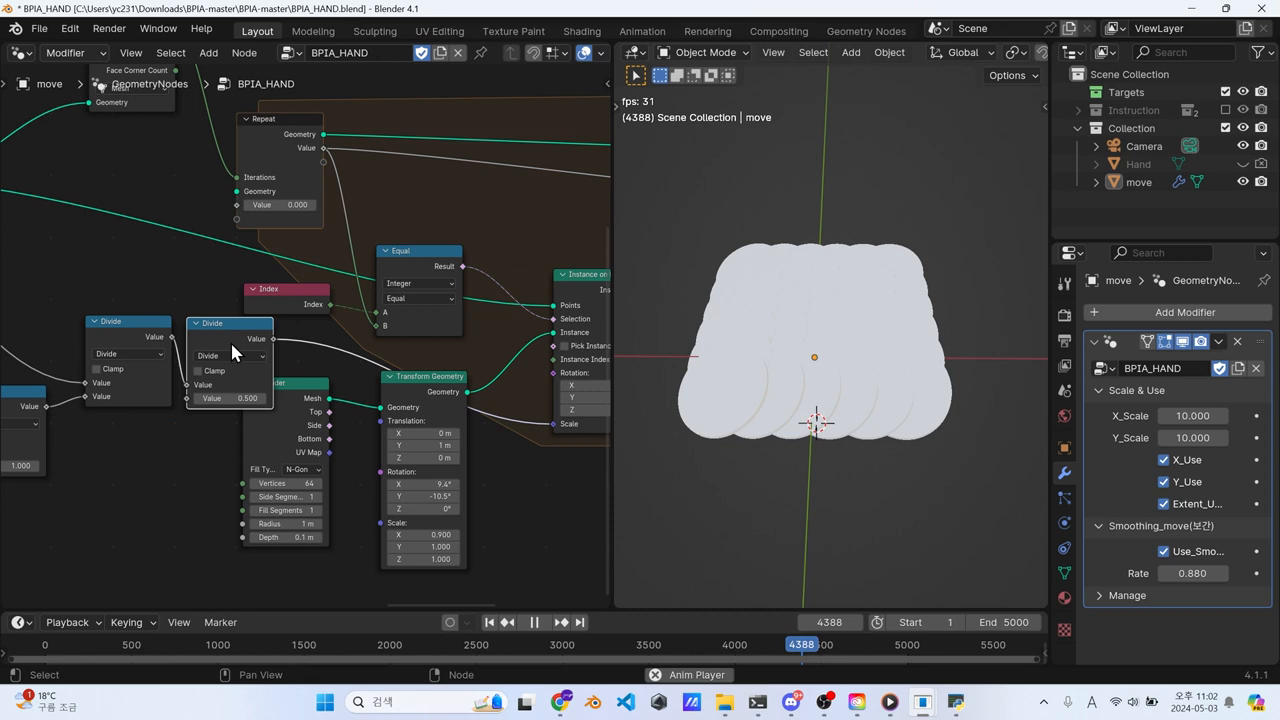
left_click(232, 356)
left_click(231, 416)
left_click_drag(230, 398, 228, 398, "shift")
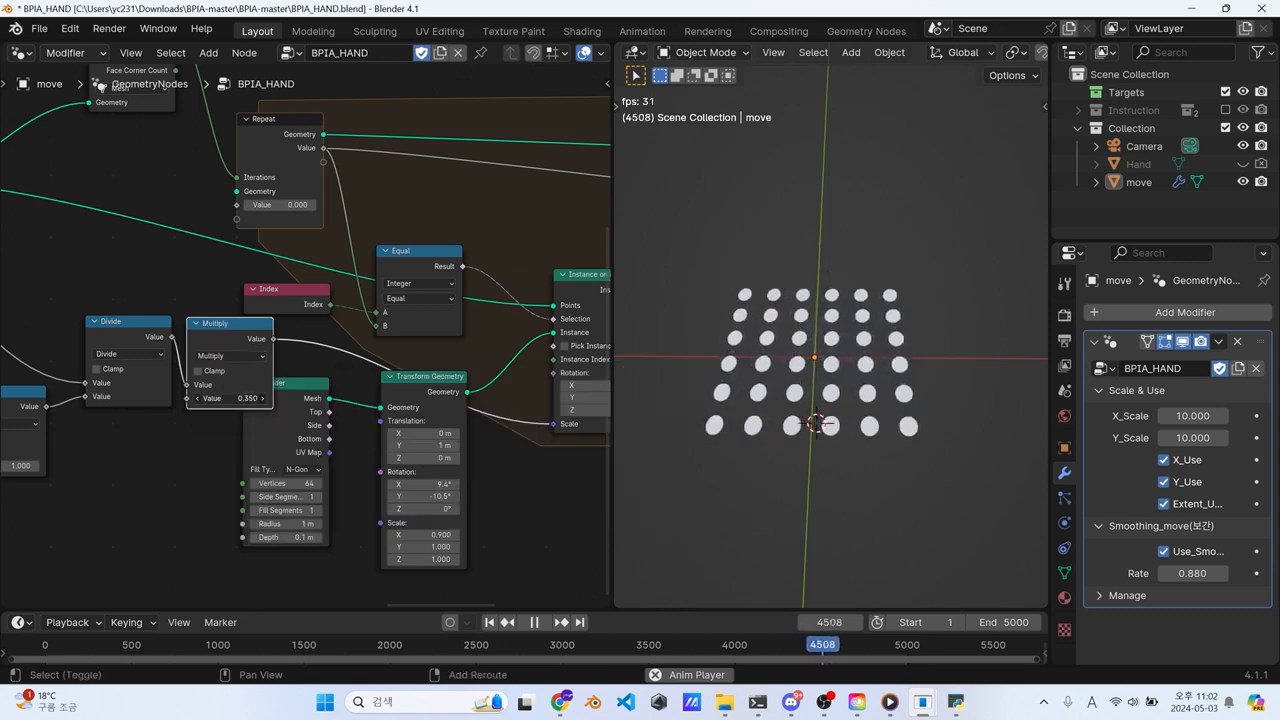
Step: Move the Add, Divide and Multiply nodes together away from the Cylinder toward the Grid
middle_click_drag(117, 433, 143, 437)
left_click_drag(150, 468, 317, 346)
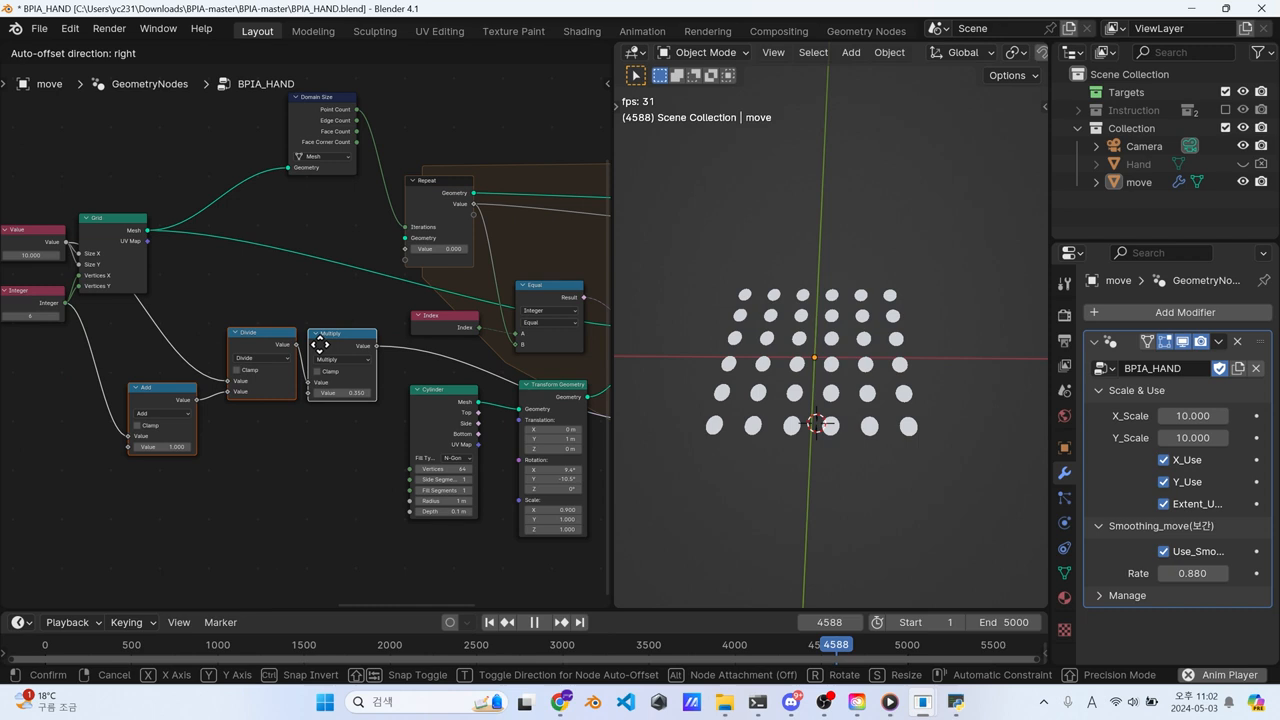
left_click(291, 298)
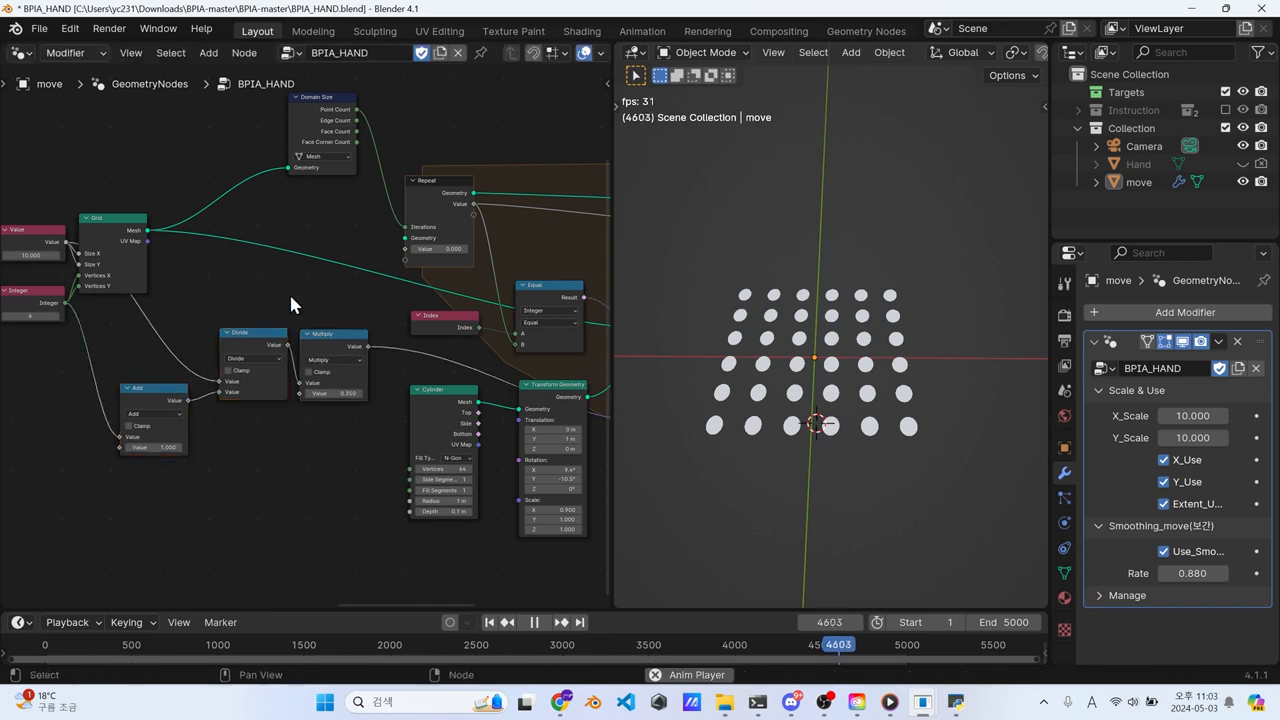
Step: Try the Grid's Integer node at 13, ending at 7
middle_click_drag(245, 296, 435, 334)
scroll(286, 328, "up", 3)
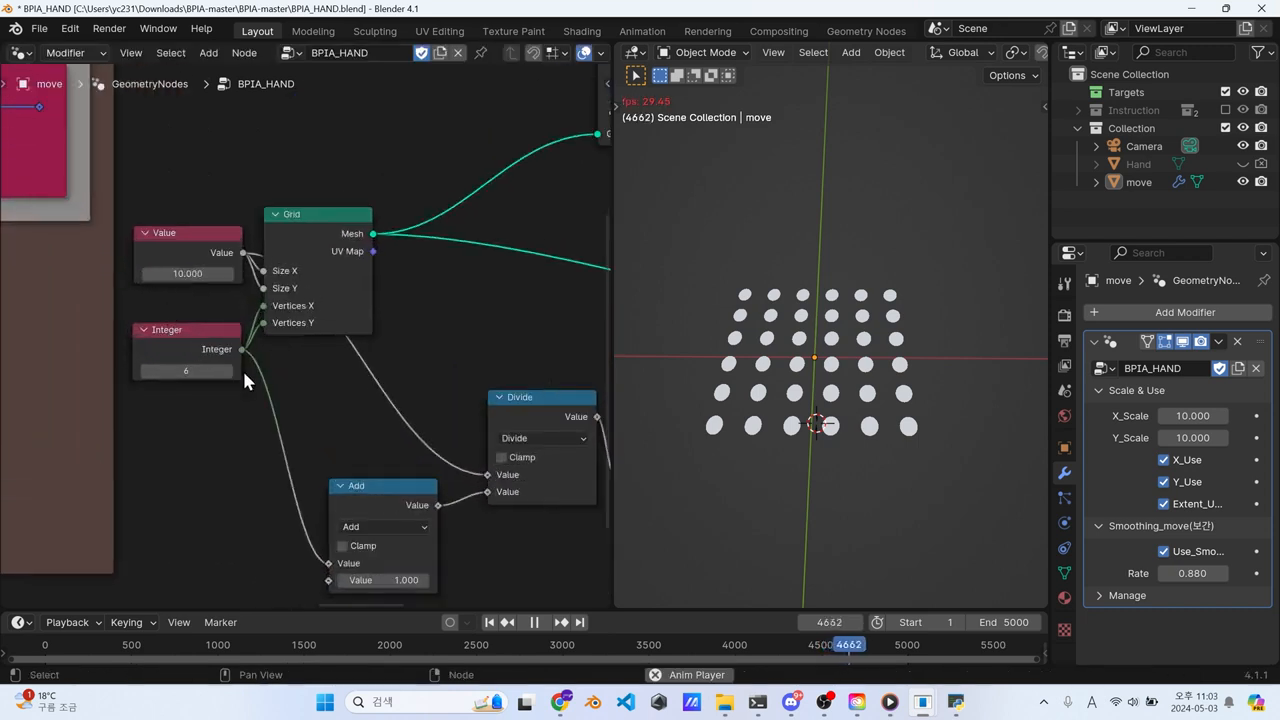
left_click_drag(231, 372, 606, 349)
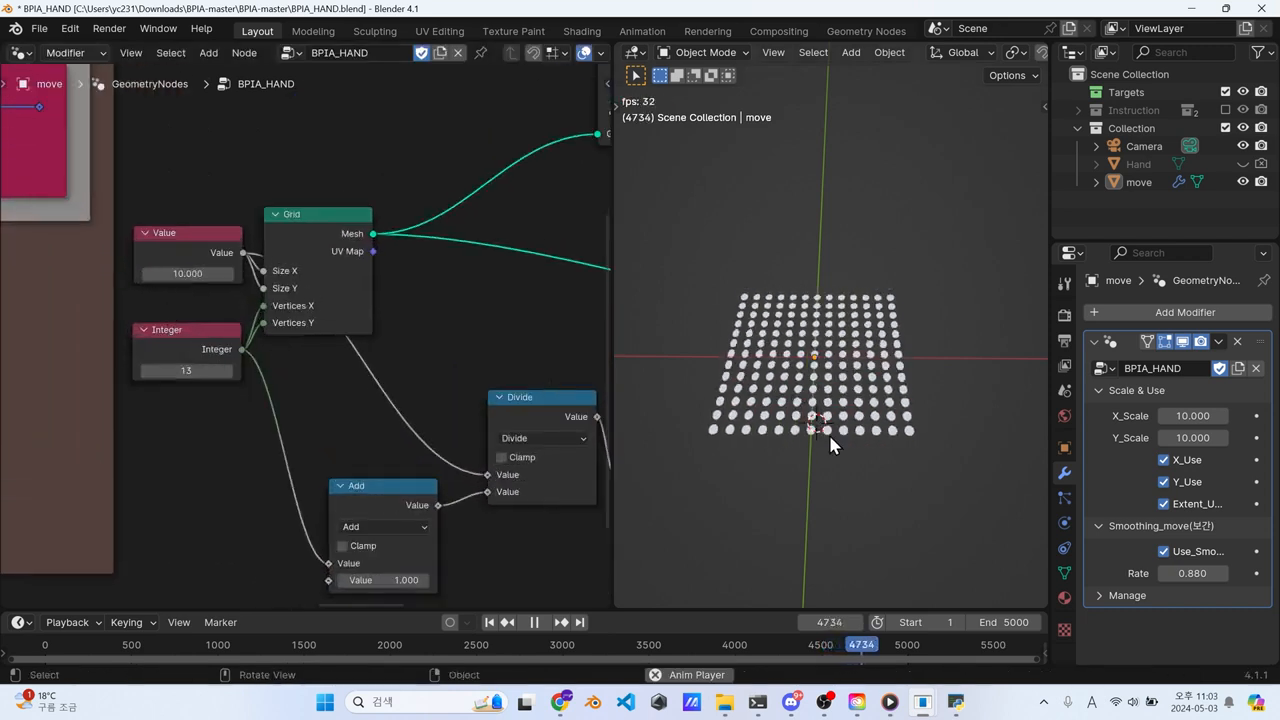
scroll(830, 438, "up", 3)
left_click(148, 372)
left_click(148, 372)
left_click(148, 372)
left_click(148, 372)
left_click(148, 372)
left_click(148, 372)
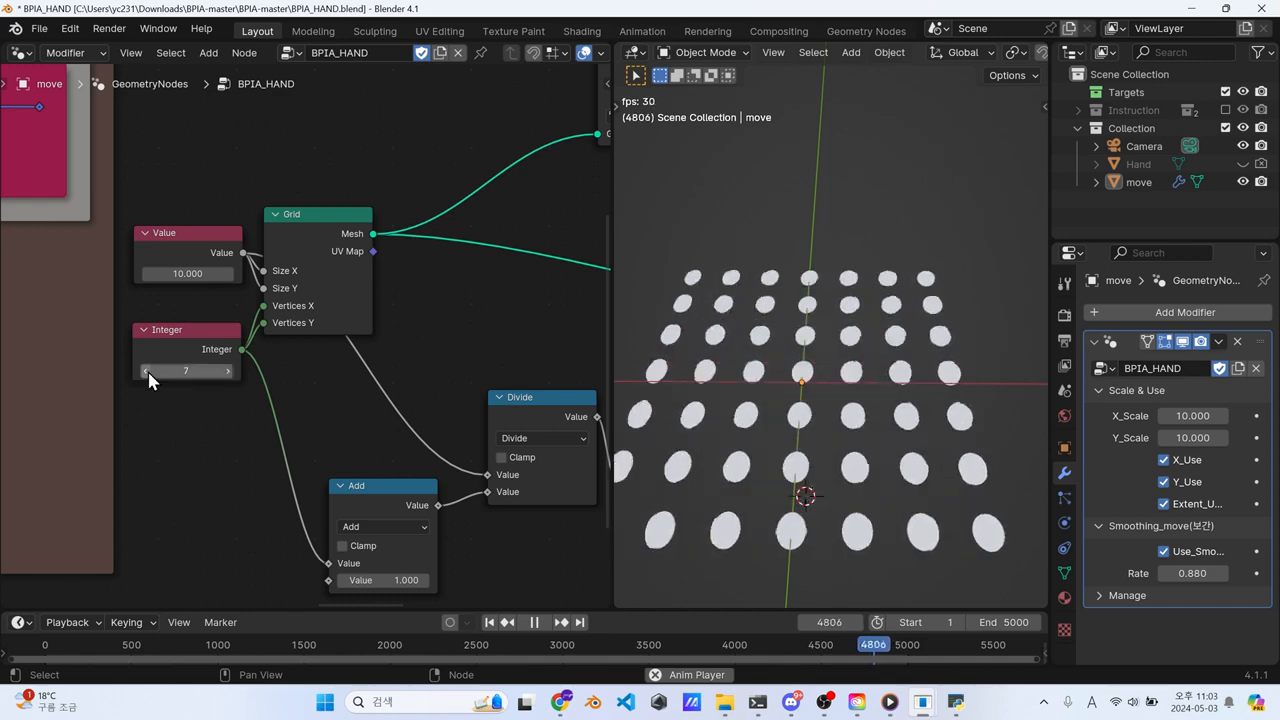
Step: Insert a Duplicate Elements node between Instance on Points and Join Geometry
scroll(248, 393, "down", 4)
middle_click_drag(248, 393, 307, 303)
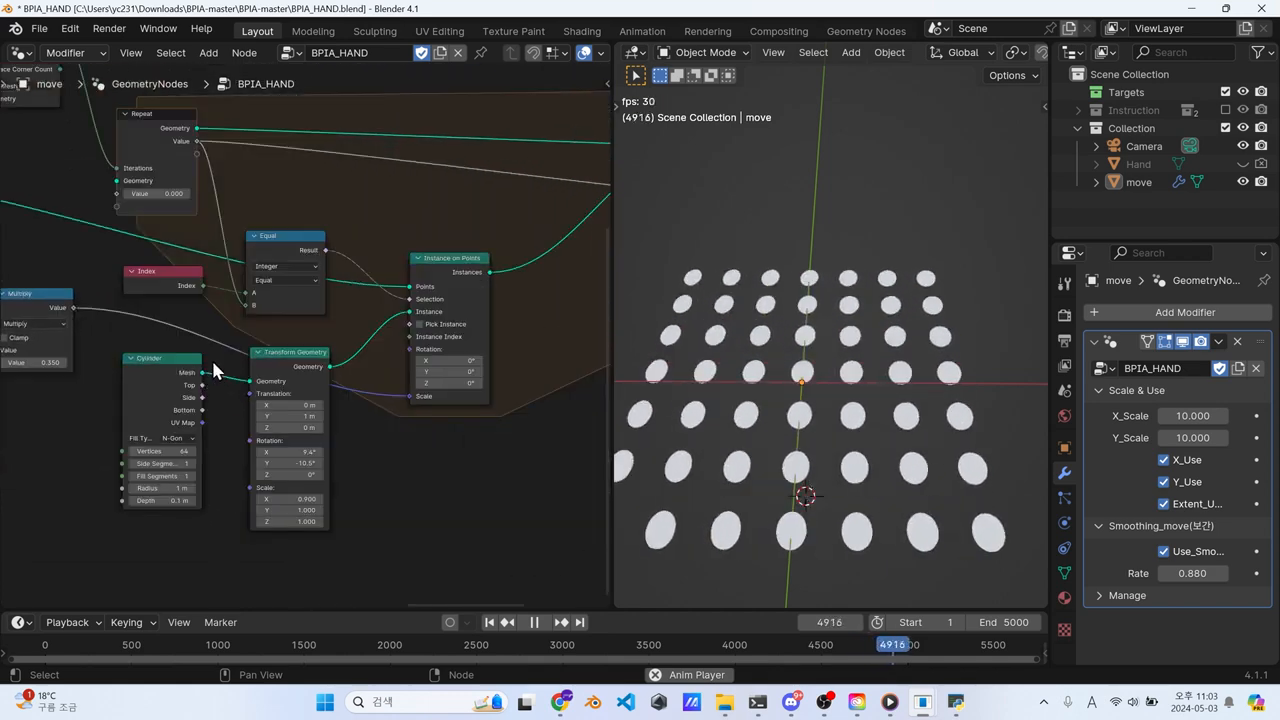
middle_click_drag(414, 309, 256, 384)
scroll(313, 337, "up", 2)
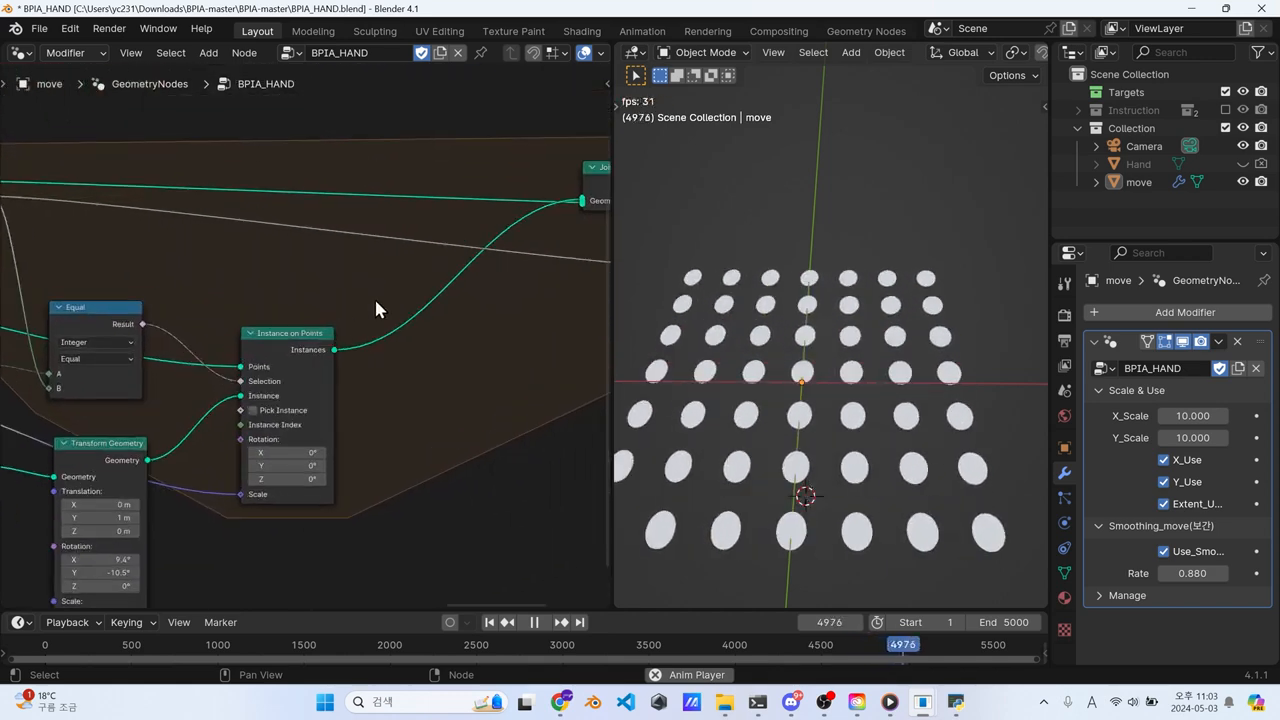
key("shift+a")
type("du")
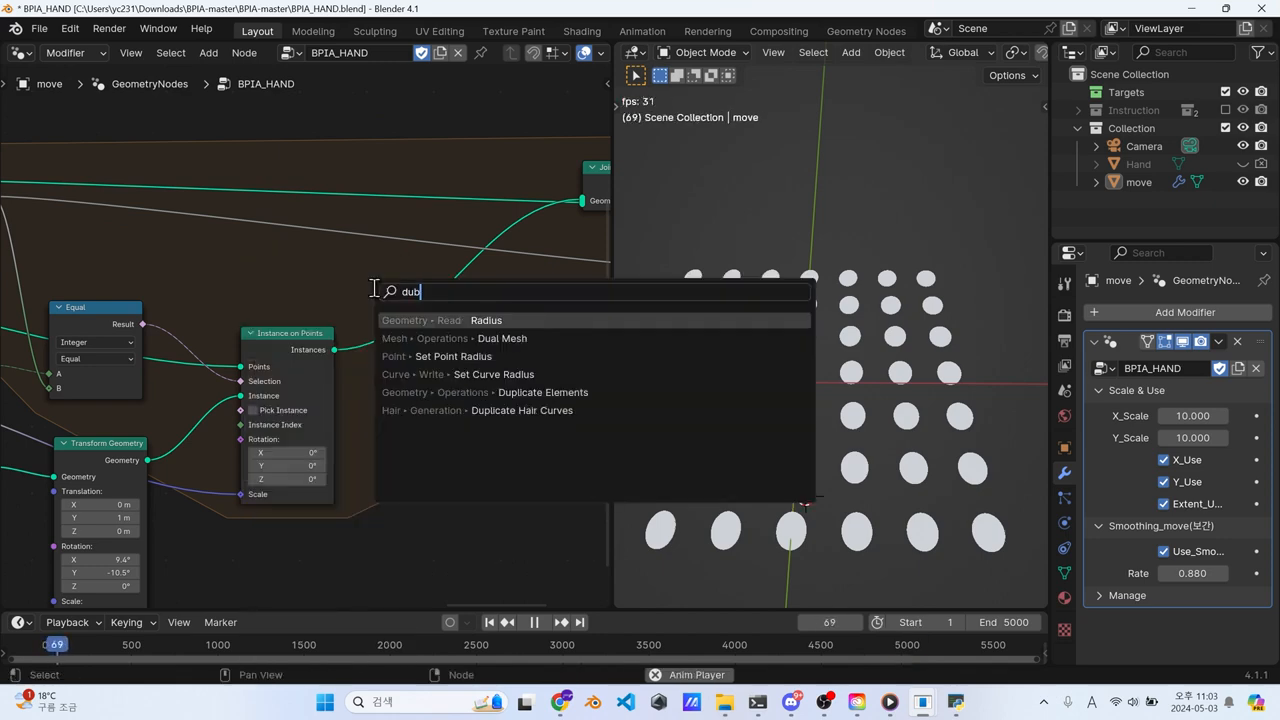
left_click(456, 336)
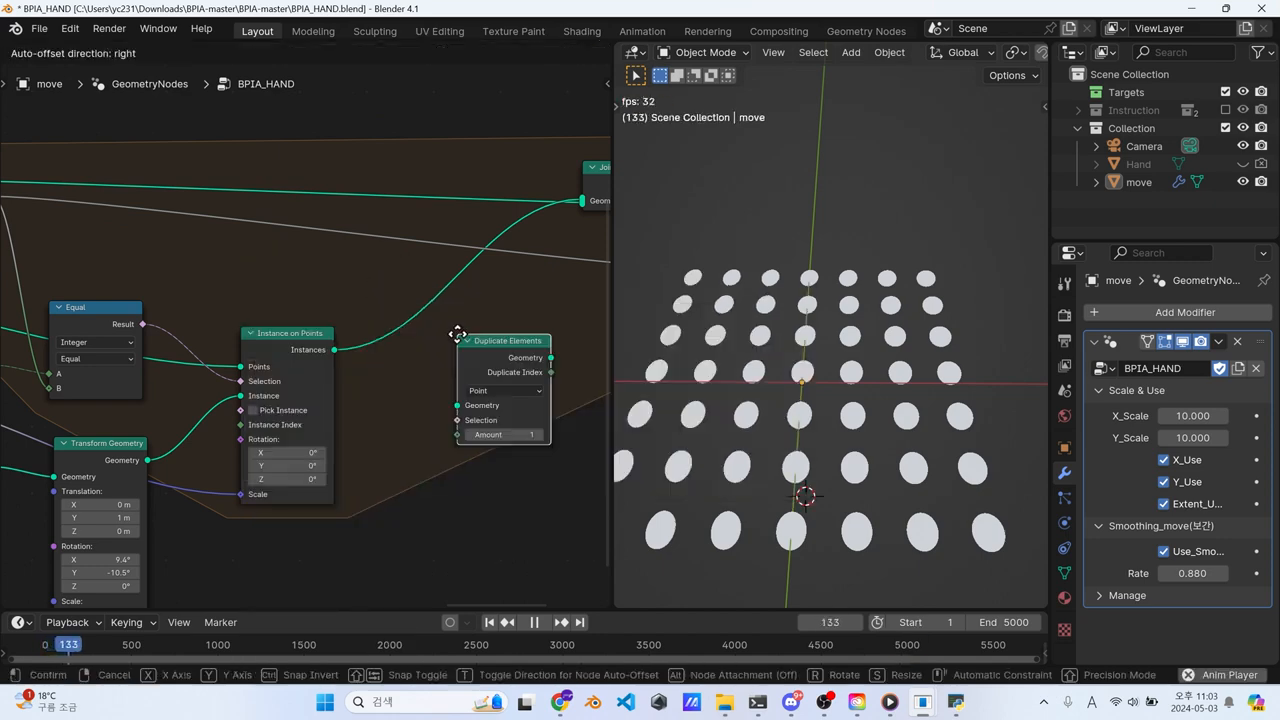
left_click(353, 320)
scroll(445, 342, "up", 4)
middle_click_drag(445, 342, 297, 331)
left_click_drag(297, 339, 256, 332)
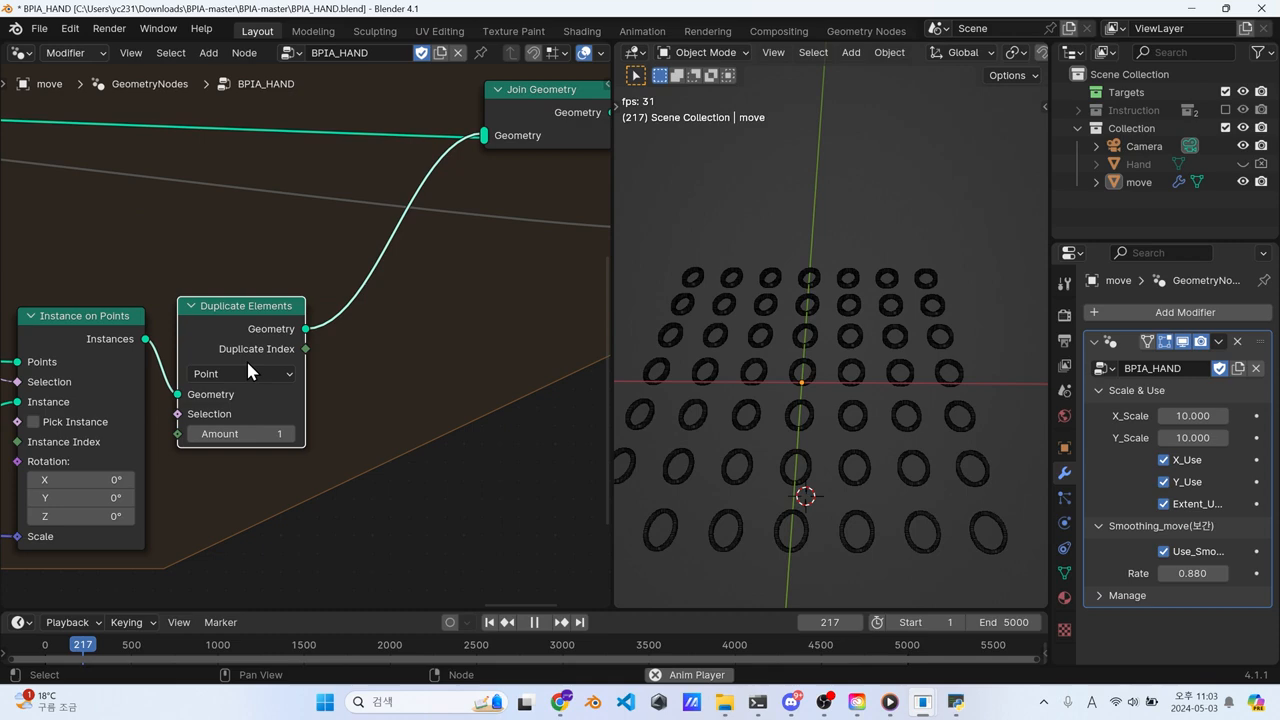
Step: Set Duplicate Elements to the Instance domain with an Amount of 4
left_click(239, 374)
left_click(239, 509)
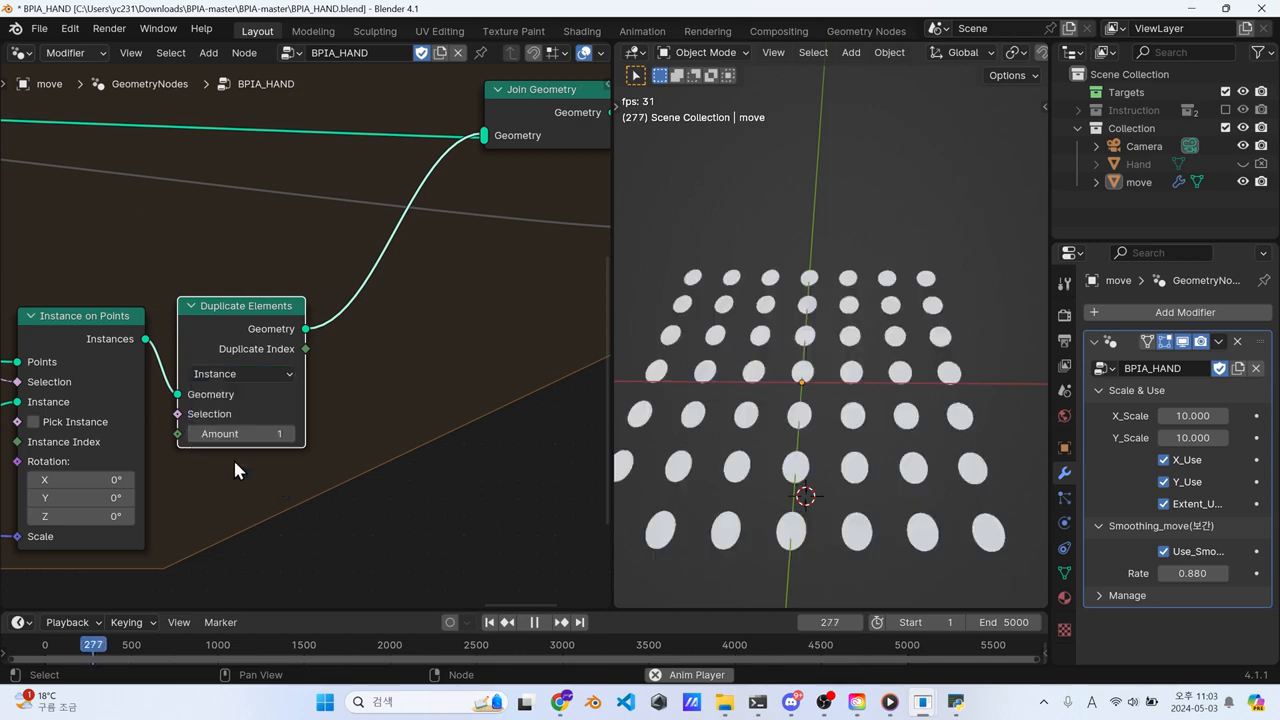
left_click_drag(236, 392, 234, 407)
left_click(289, 451)
left_click(289, 451)
left_click(289, 451)
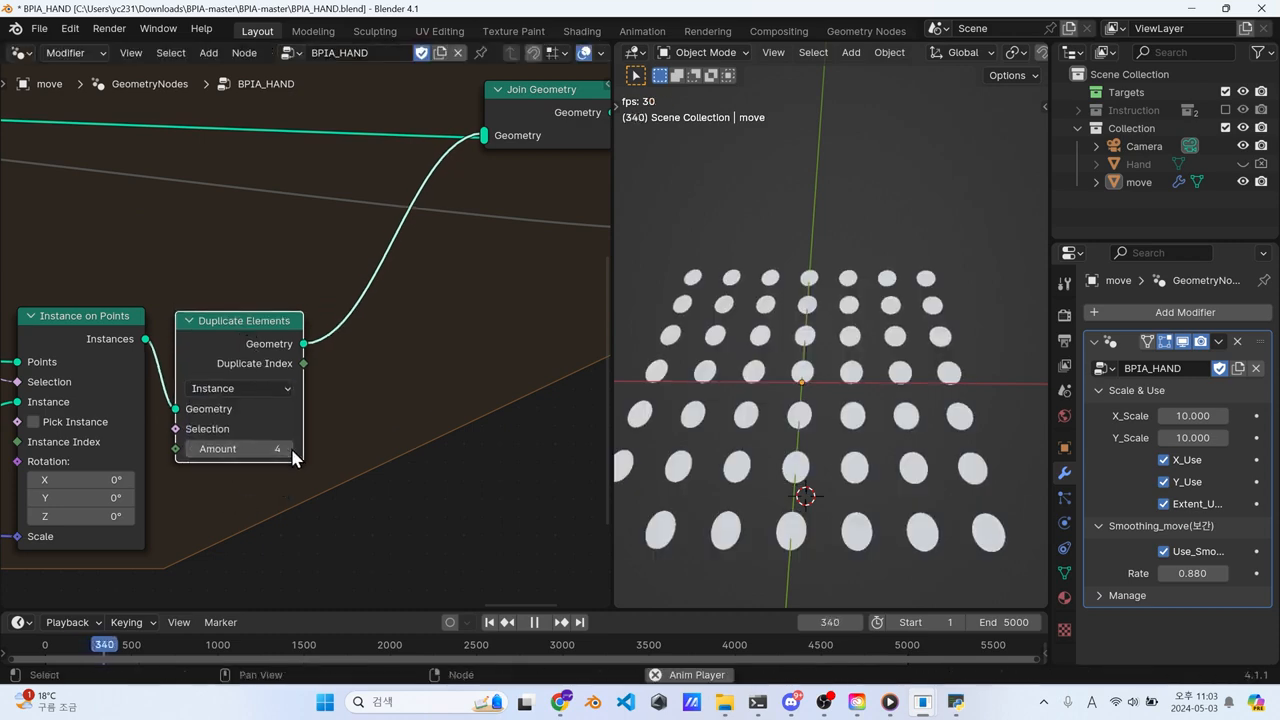
Step: Move the Join Geometry, Repeat output and Add nodes farther away from Duplicate Elements to make room
scroll(297, 409, "down", 7)
middle_click_drag(297, 409, 167, 456)
left_click_drag(250, 205, 580, 345)
left_click_drag(286, 253, 417, 250)
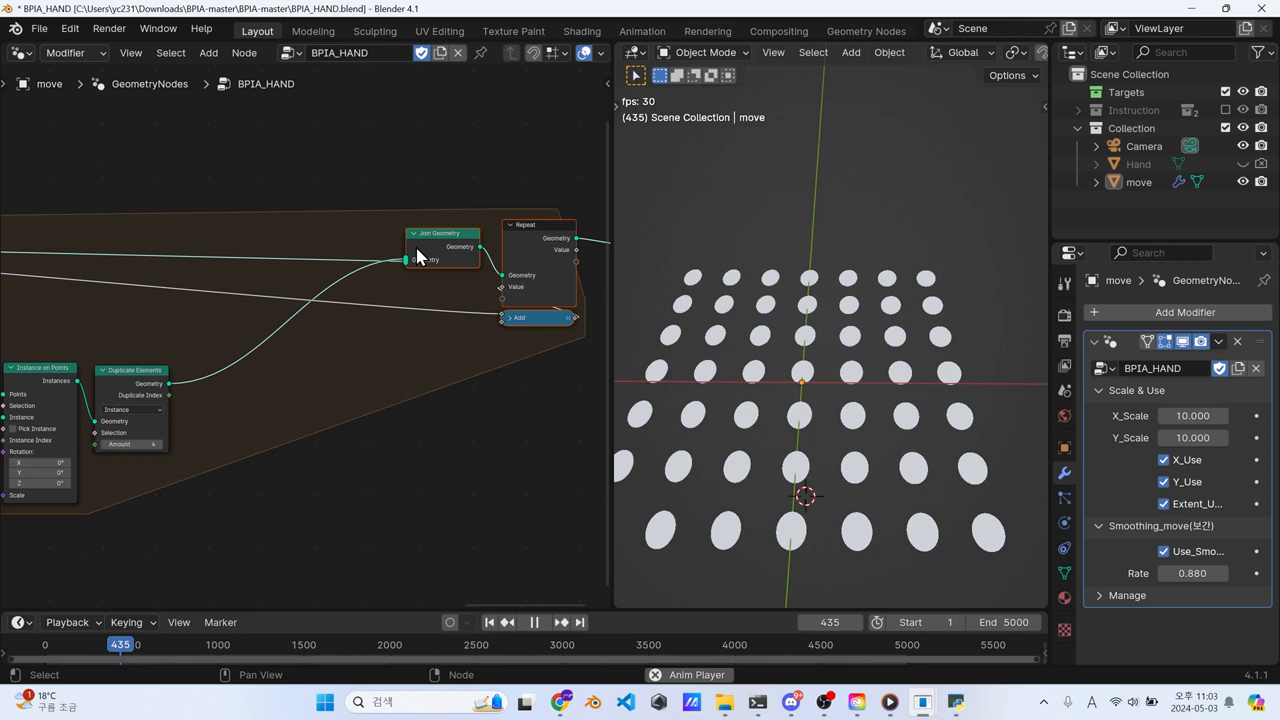
Step: Insert a Rotate Instances node between Duplicate Elements and Join Geometry
scroll(417, 257, "up", 2)
key("shift+a")
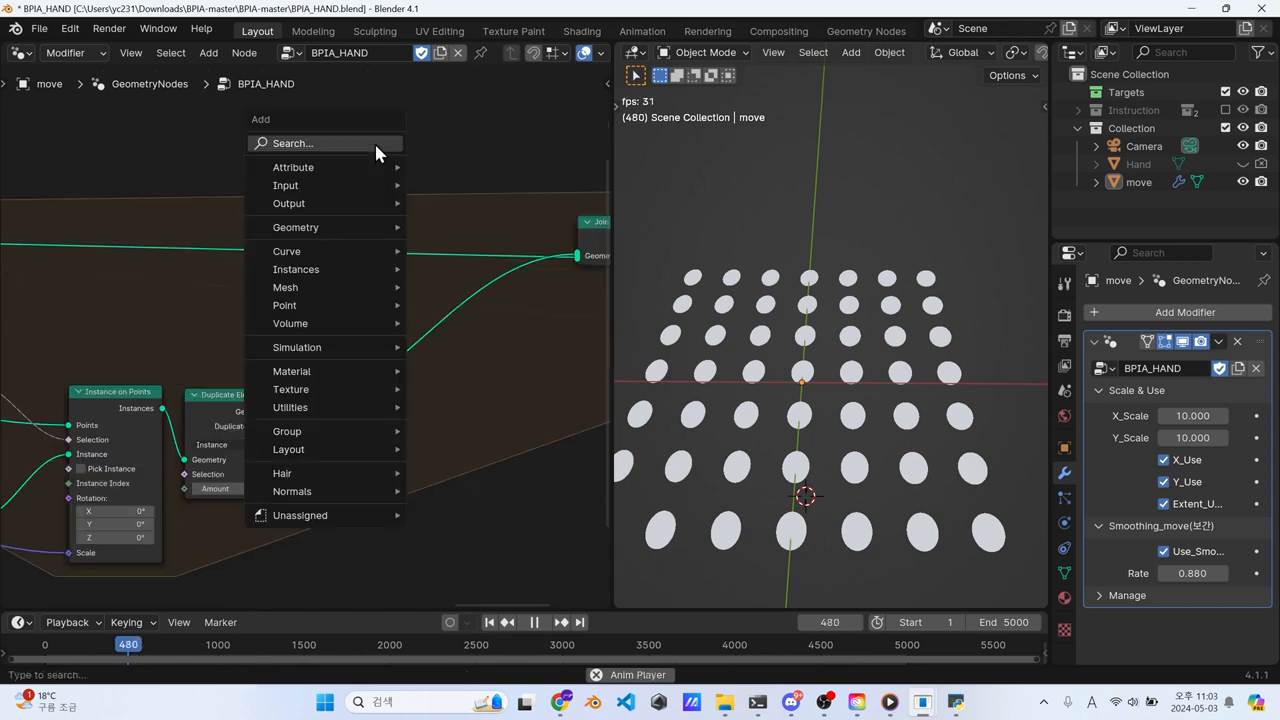
type("rota")
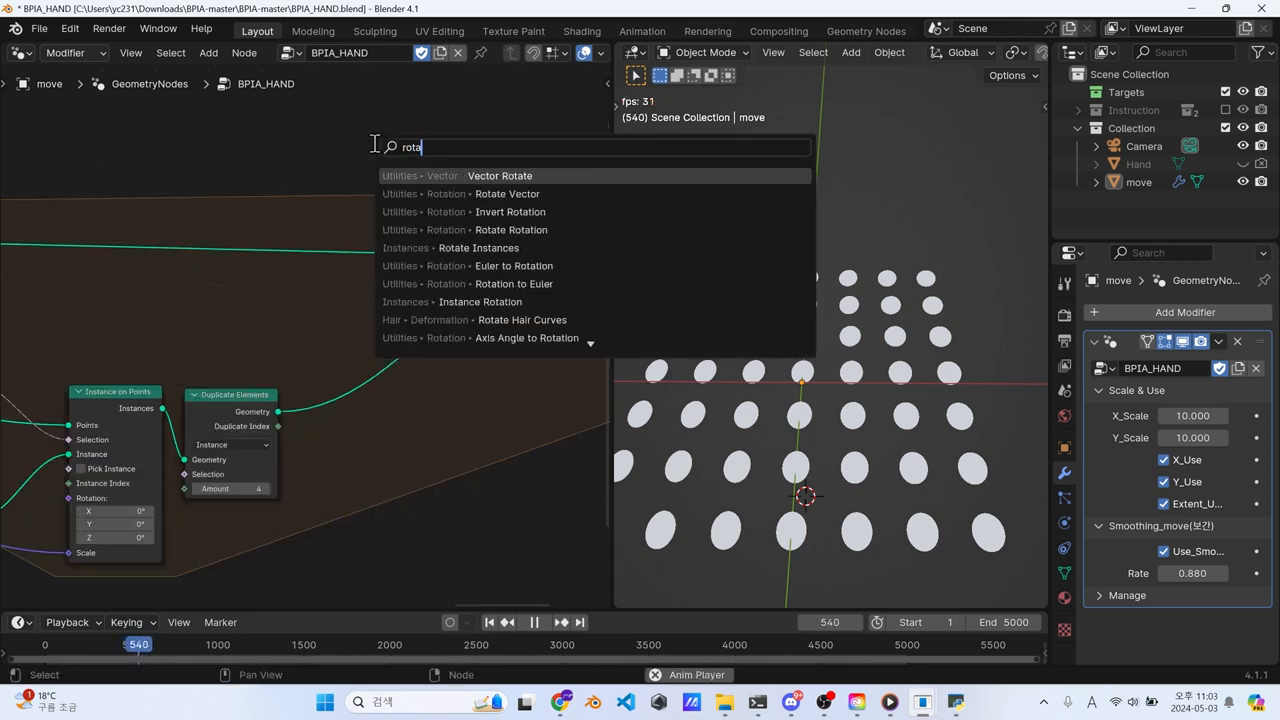
type(" in")
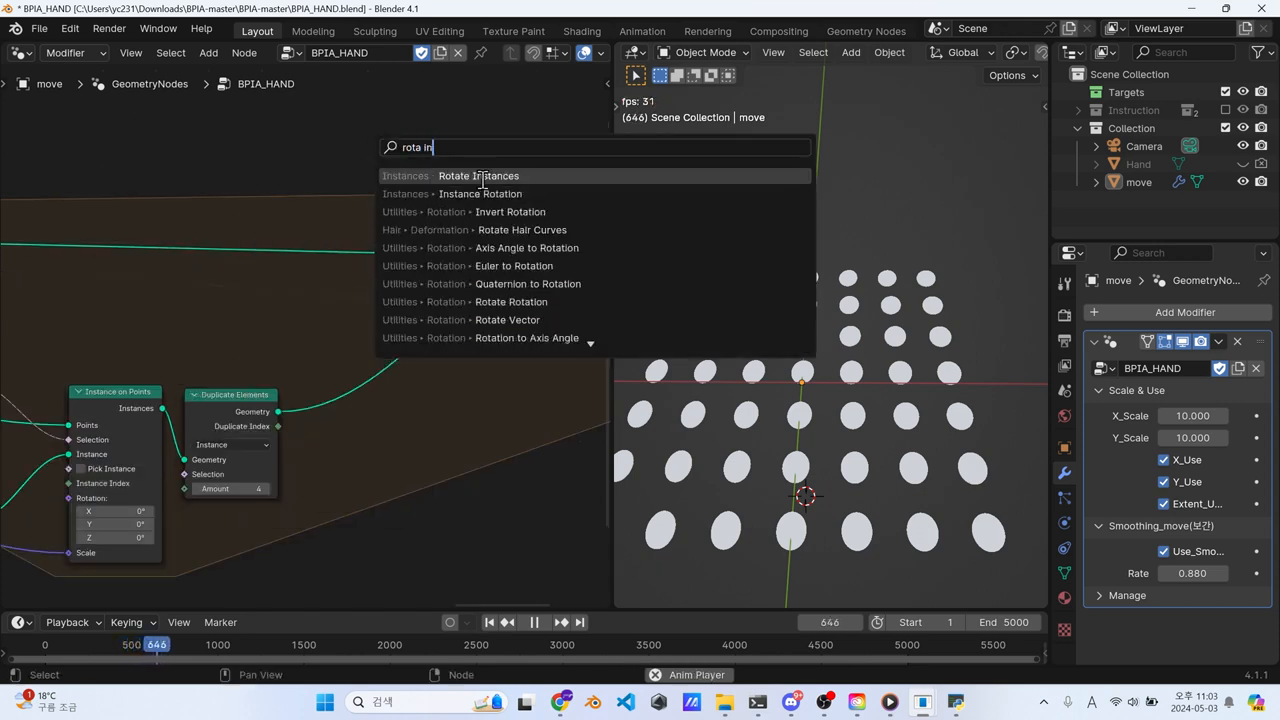
left_click(480, 176)
left_click(398, 406)
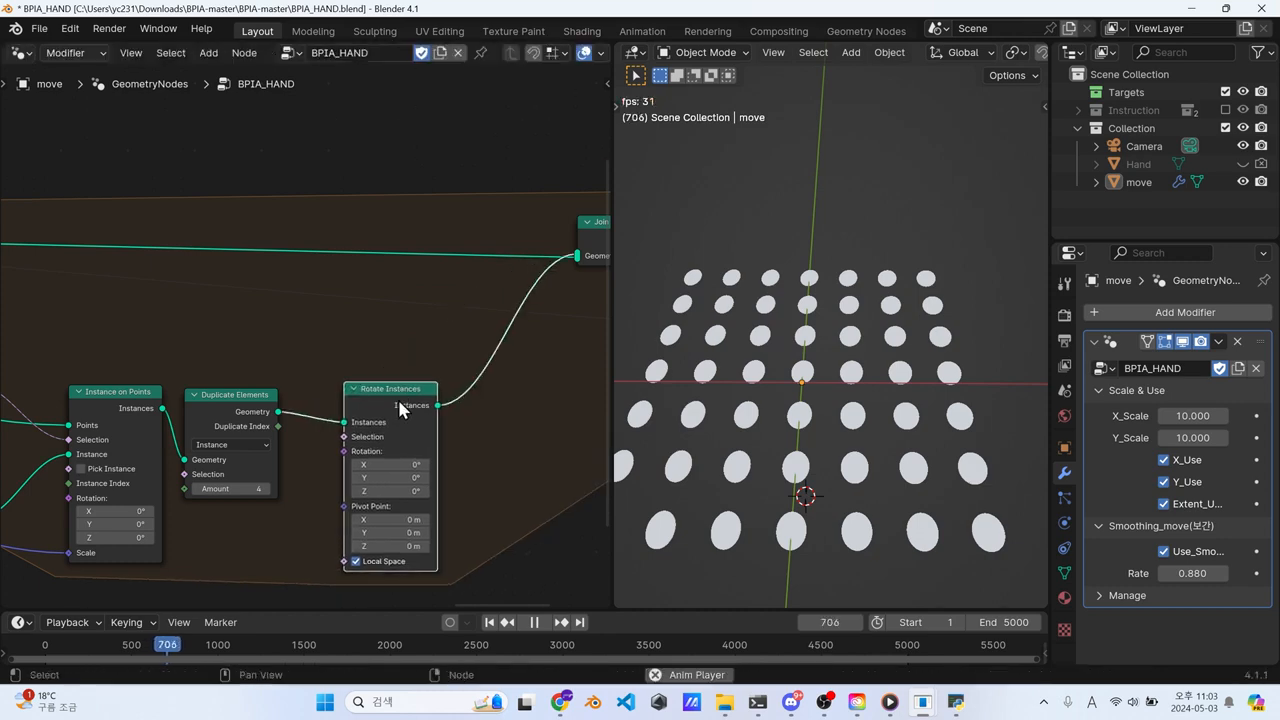
Step: Try a Z rotation of 180° on the Rotate Instances node
middle_click_drag(400, 408, 472, 195)
scroll(465, 225, "up", 3)
left_click_drag(458, 287, 590, 287)
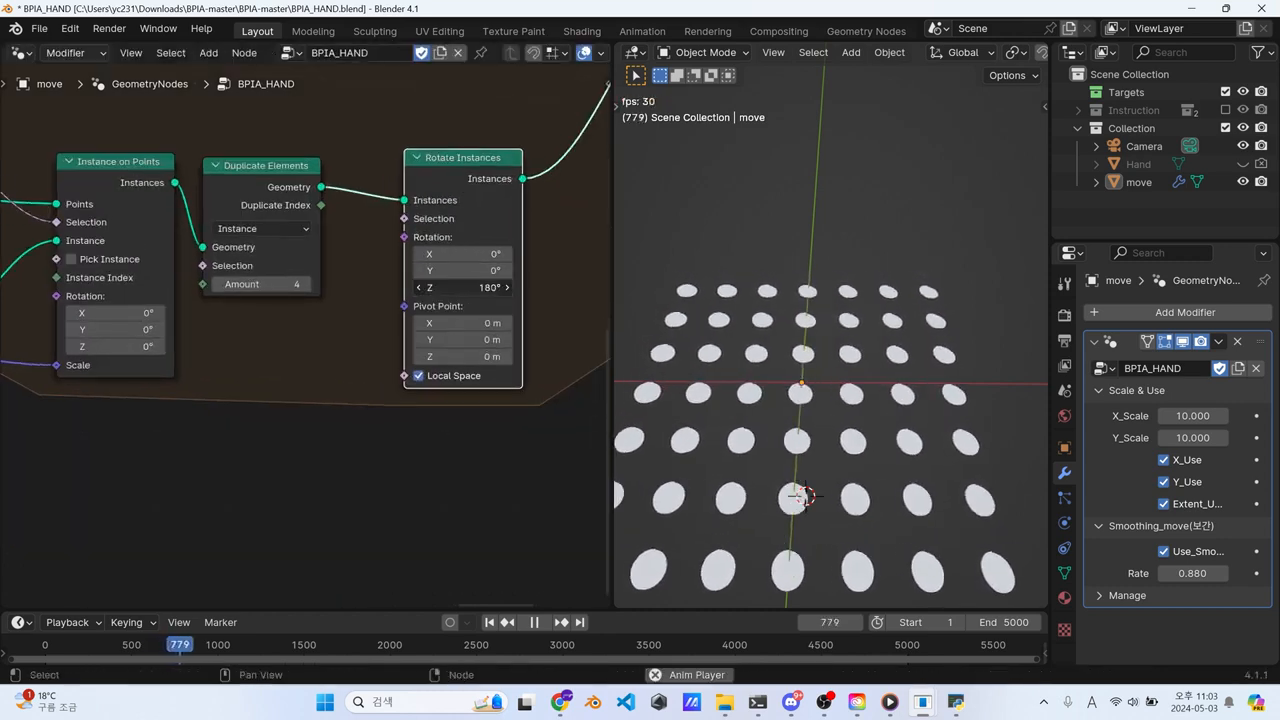
key("ctrl+z")
Step: Add a Multiply node fed by Duplicate Elements' Duplicate Index and set its second value to pi/2
left_click_drag(321, 205, 285, 449)
type("mul")
key("Return")
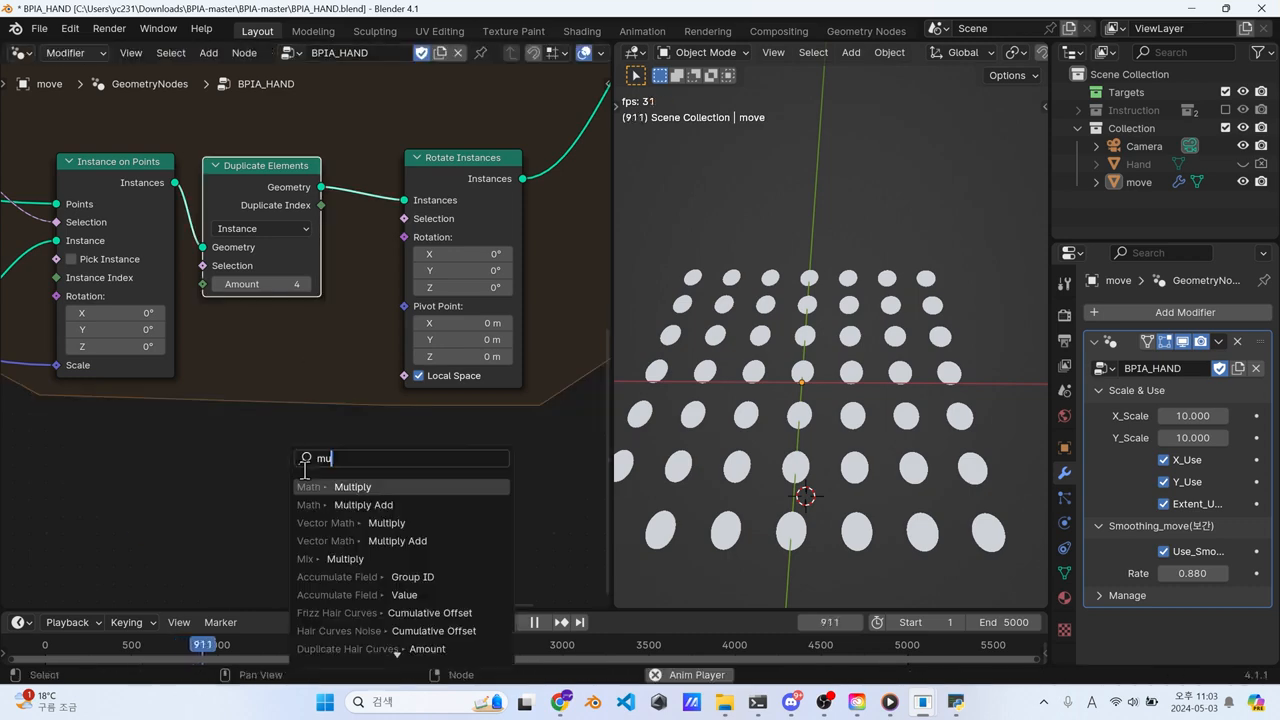
left_click(364, 488)
left_click(276, 397)
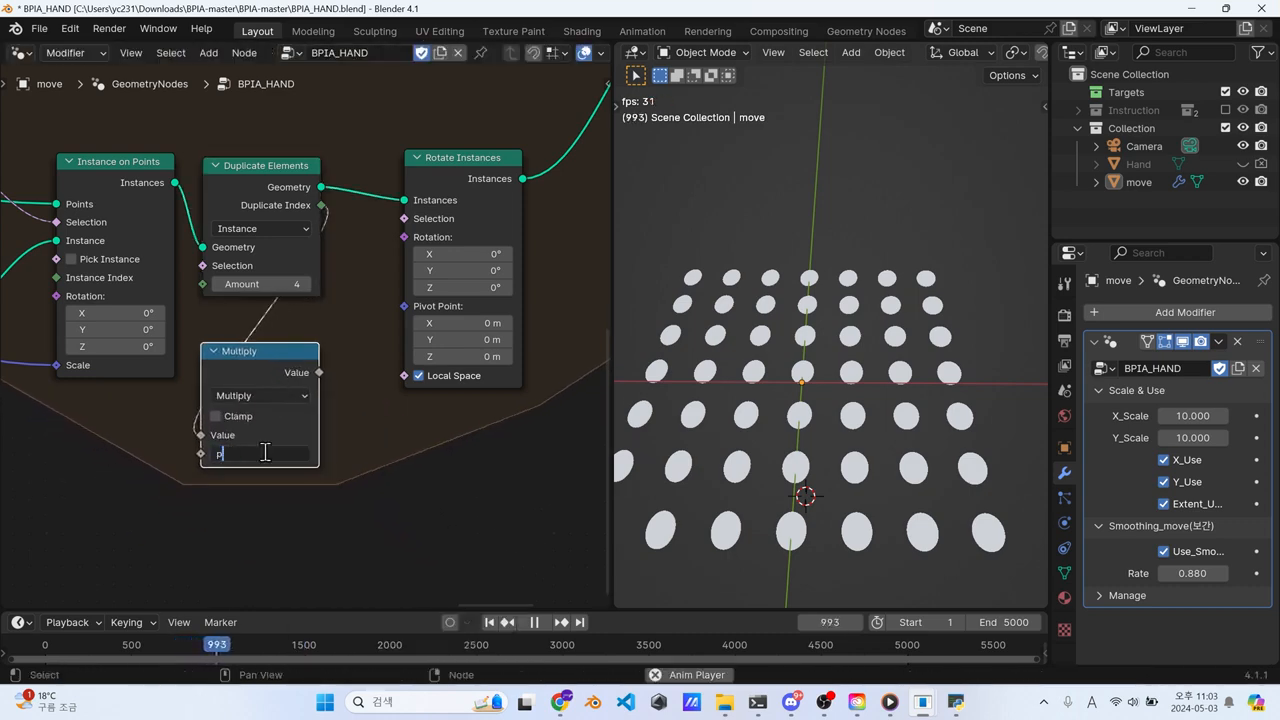
left_click(265, 452)
type("pi/2")
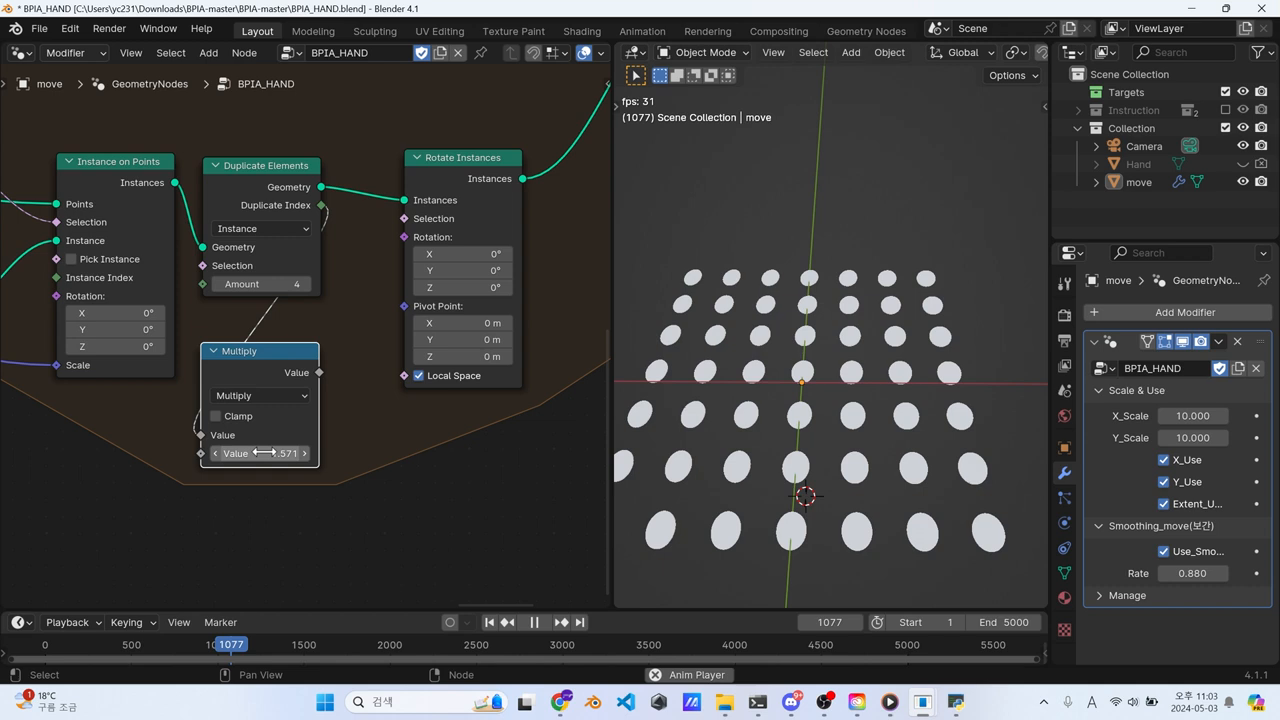
Step: Add a second Multiply node below the first, fed by the first Multiply's value output
key("Return")
left_click_drag(319, 372, 400, 495)
type("mul")
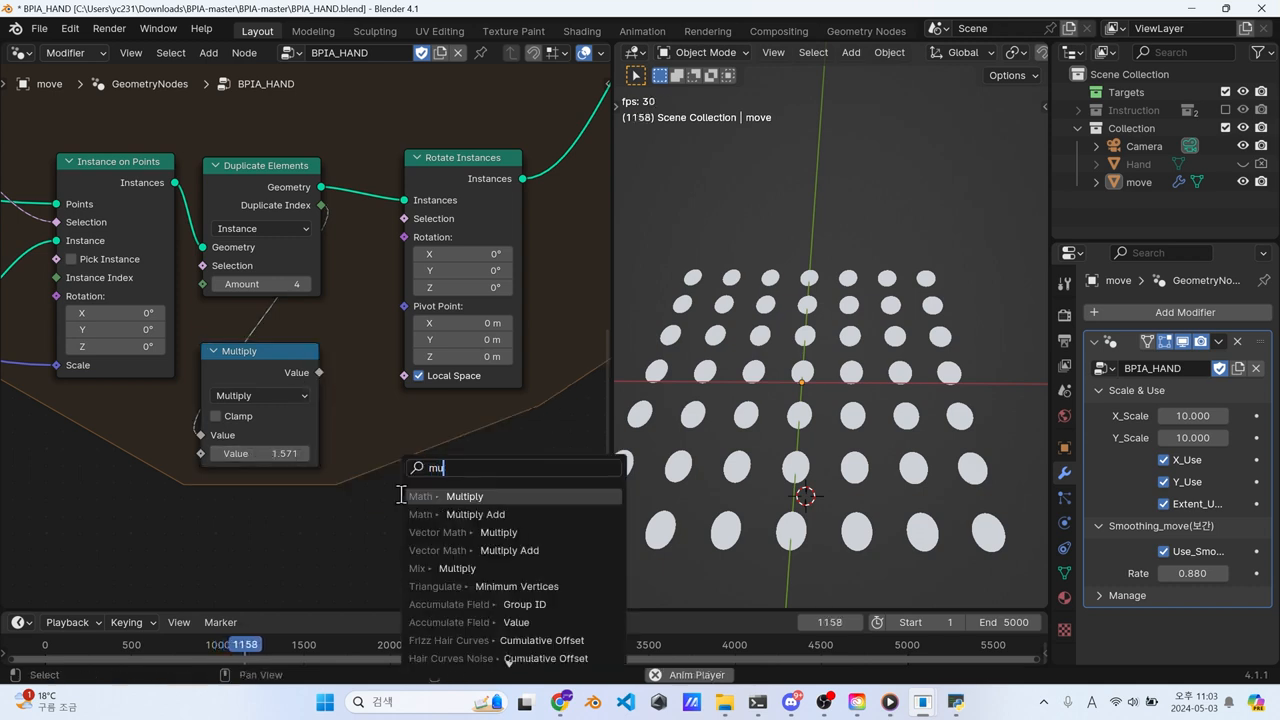
key("Return")
key("Escape")
left_click_drag(319, 372, 388, 456)
type("mut")
key("BackSpace")
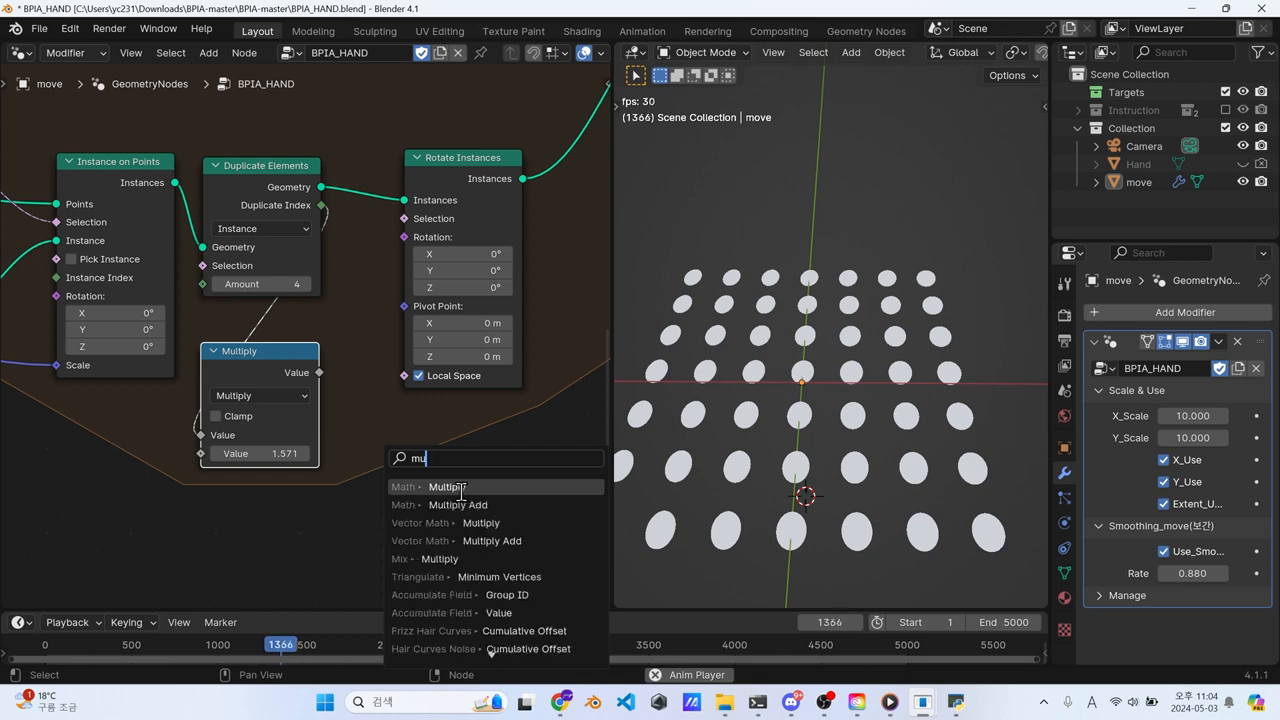
left_click(461, 487)
left_click(305, 528)
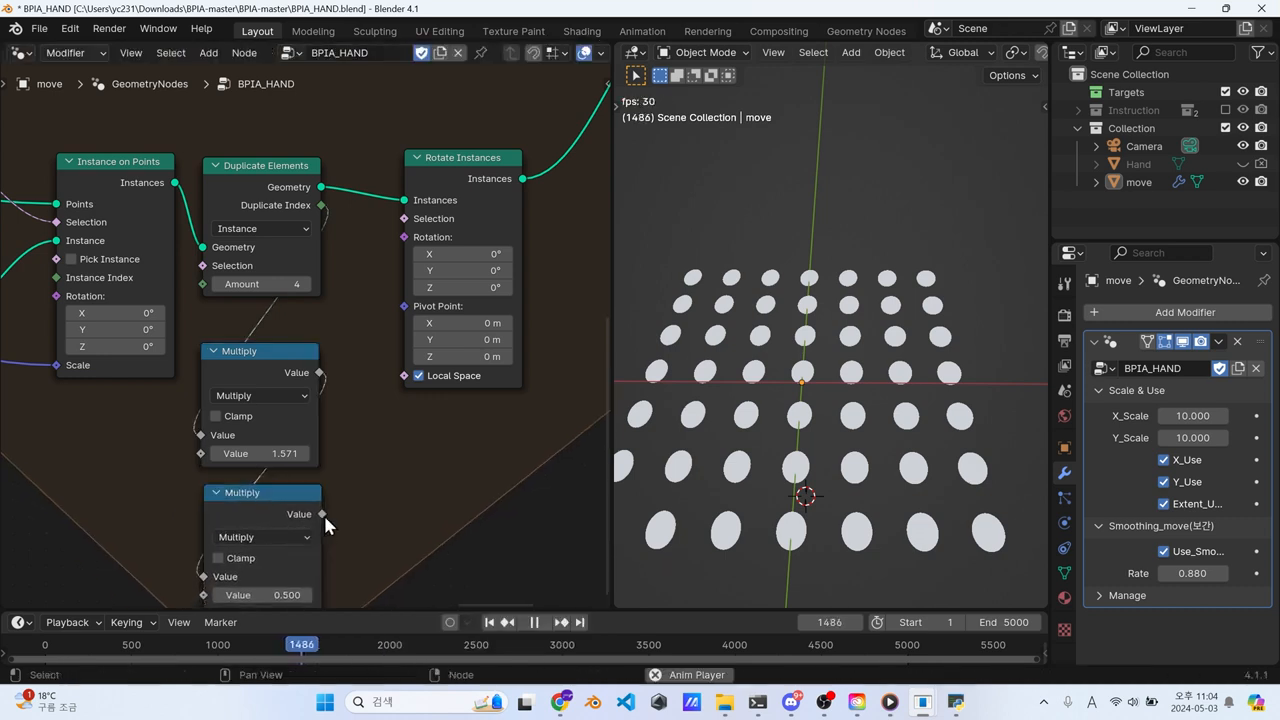
Step: Try feeding the second Multiply's value directly into Rotate Instances' Rotation, and cut that link again
left_click_drag(322, 513, 401, 240)
right_click(358, 480)
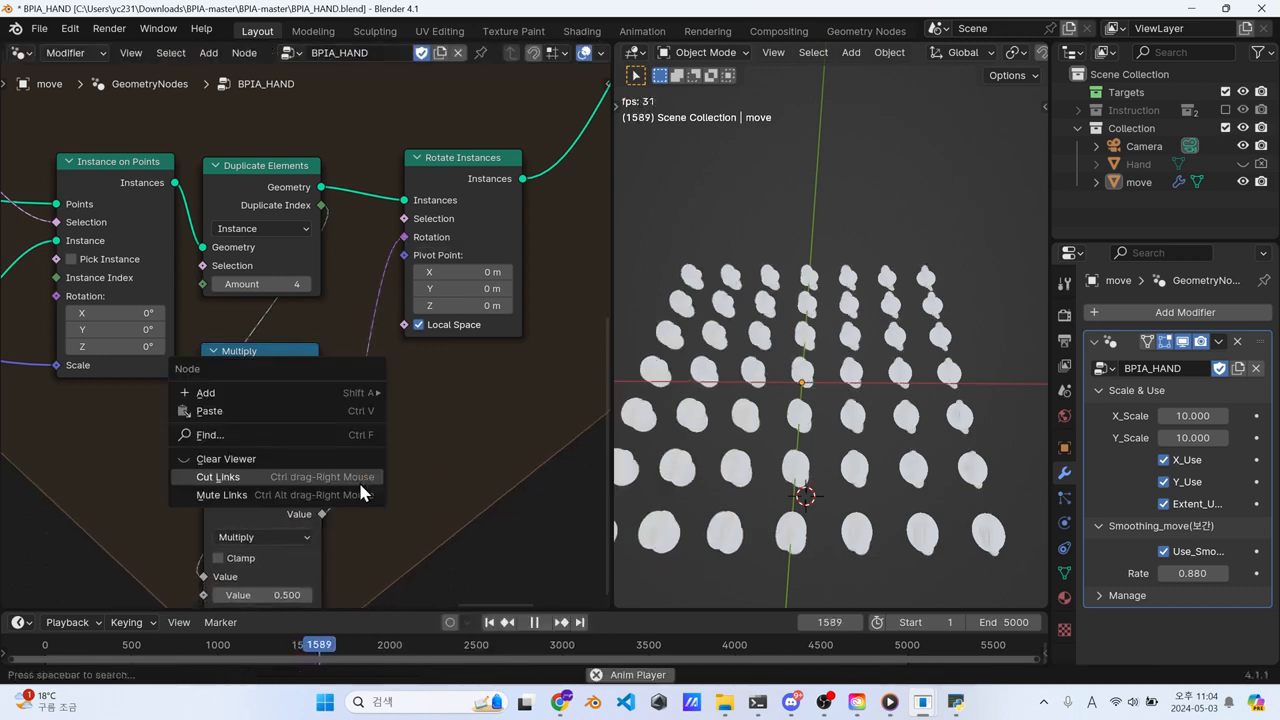
right_click_drag(437, 538, 320, 480, "ctrl")
Step: Add a Combine XYZ node with Z fed by the second Multiply, and link its Vector to Rotate Instances' Rotation
left_click_drag(322, 514, 378, 507)
type("com z")
key("Return")
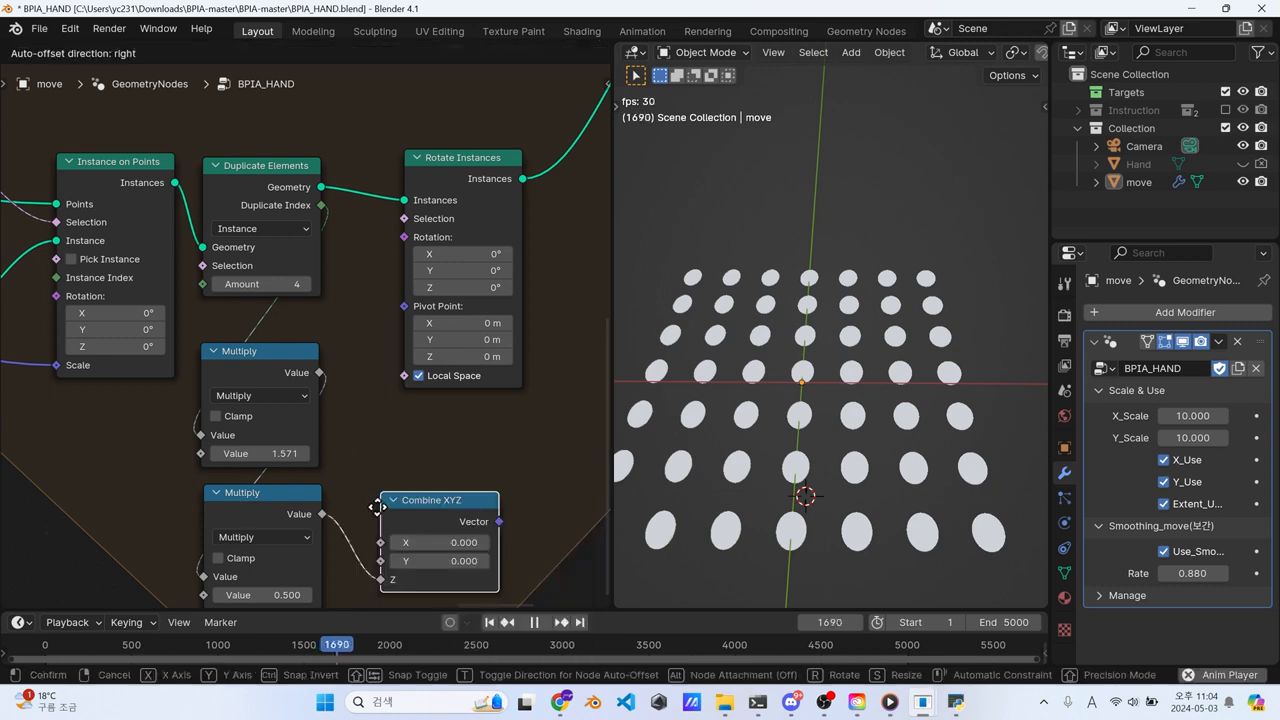
left_click(339, 503)
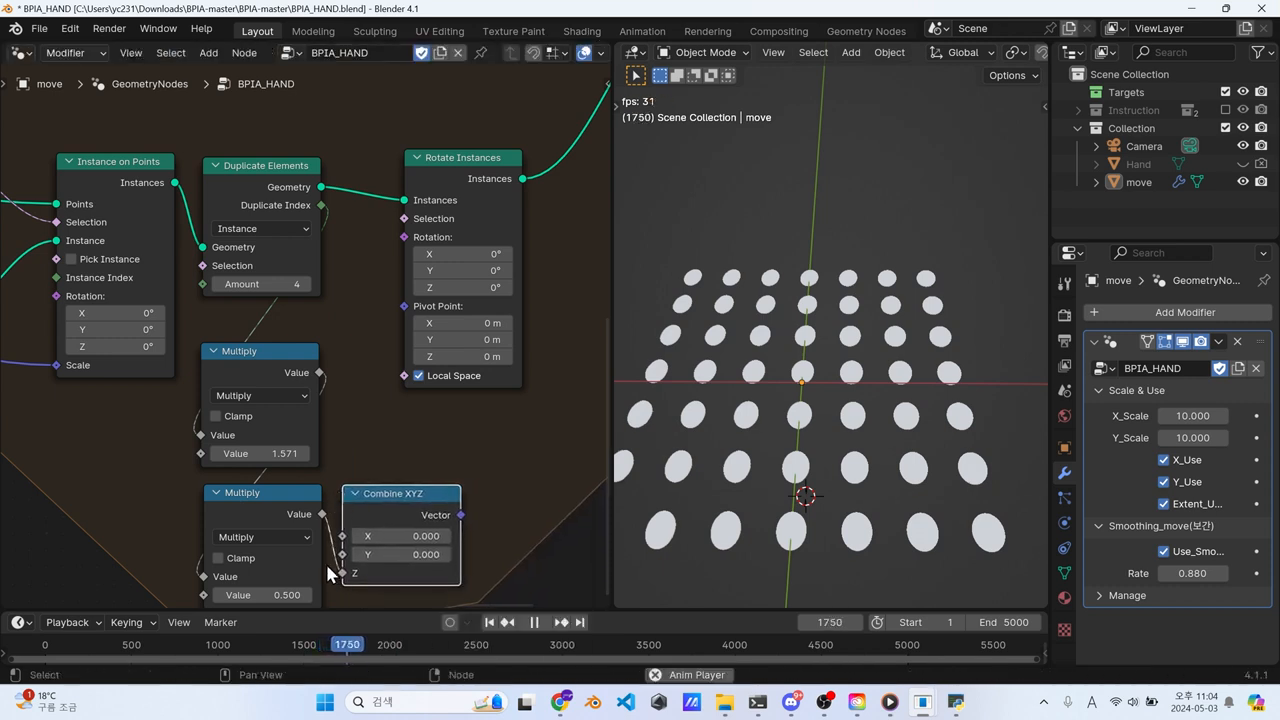
left_click_drag(461, 514, 408, 250)
Step: Try different multiplier values on the second Multiply node, down to -0.010
middle_click_drag(422, 415, 448, 270)
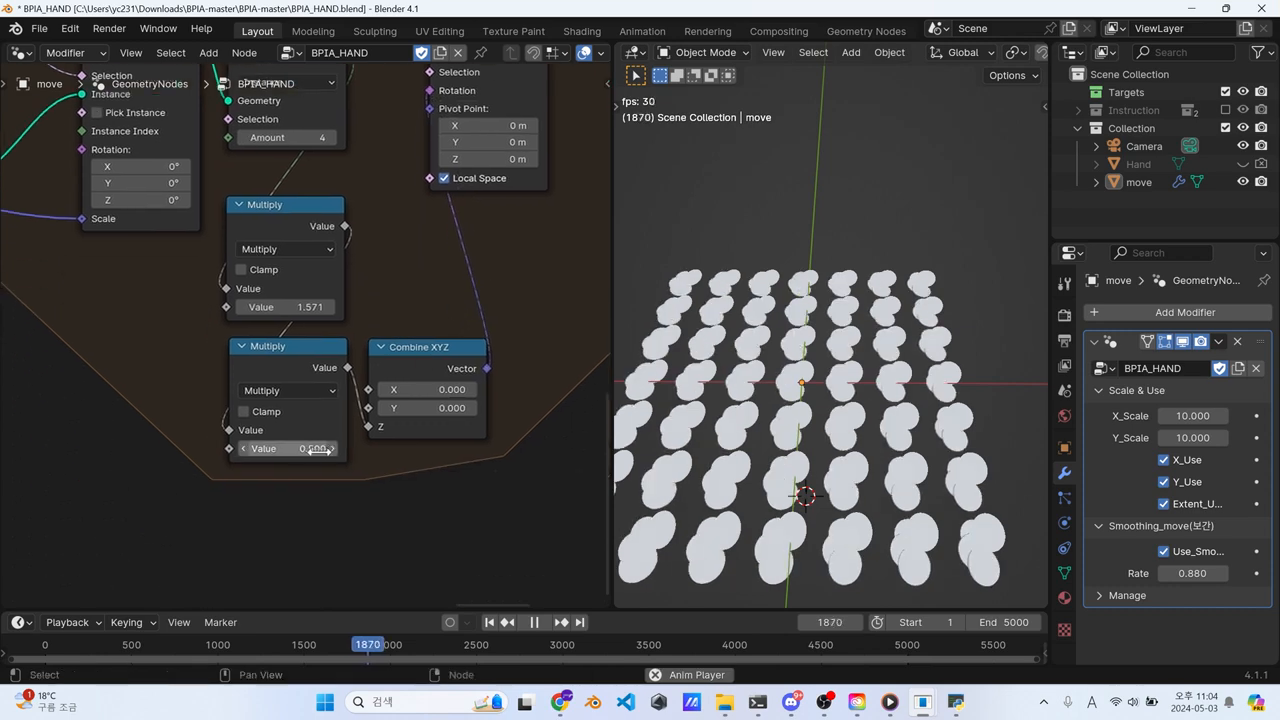
left_click_drag(309, 448, 345, 448)
left_click_drag(281, 352, 275, 357)
left_click_drag(287, 455, 213, 455)
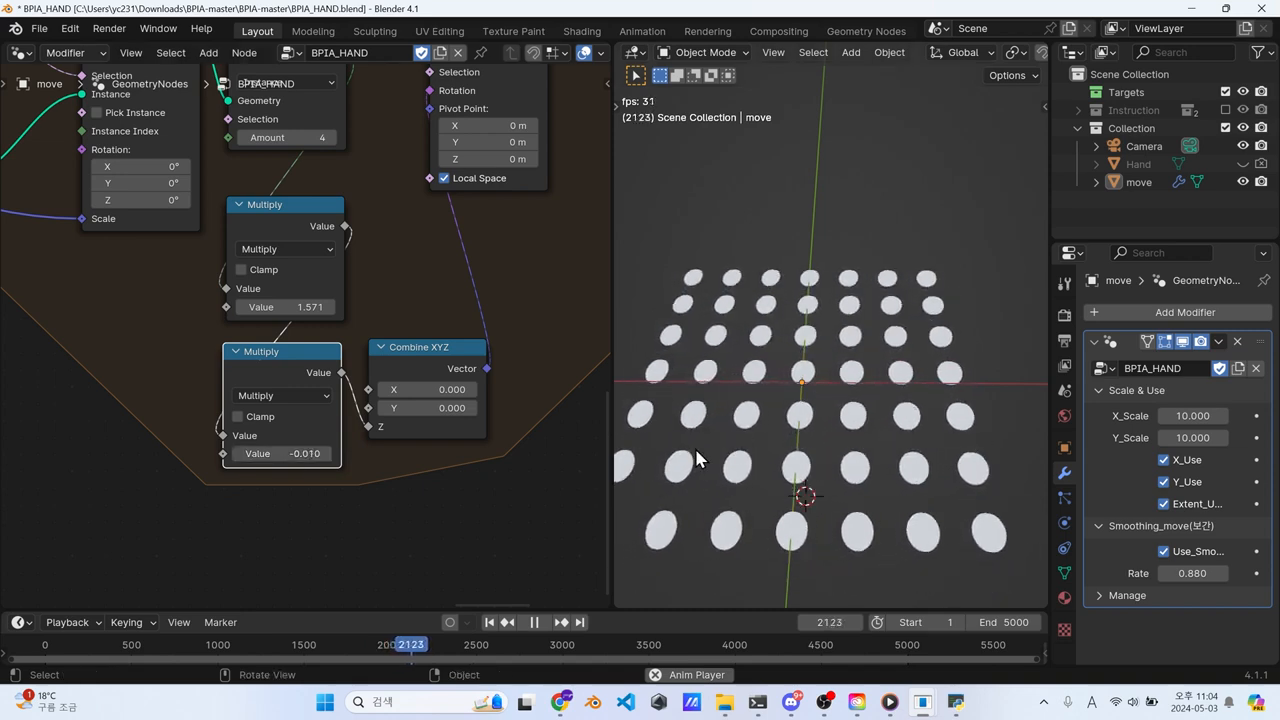
Step: Set the second Multiply node's value to 1 and check the fanned-out instances
double_click(295, 455)
type("1")
key("Return")
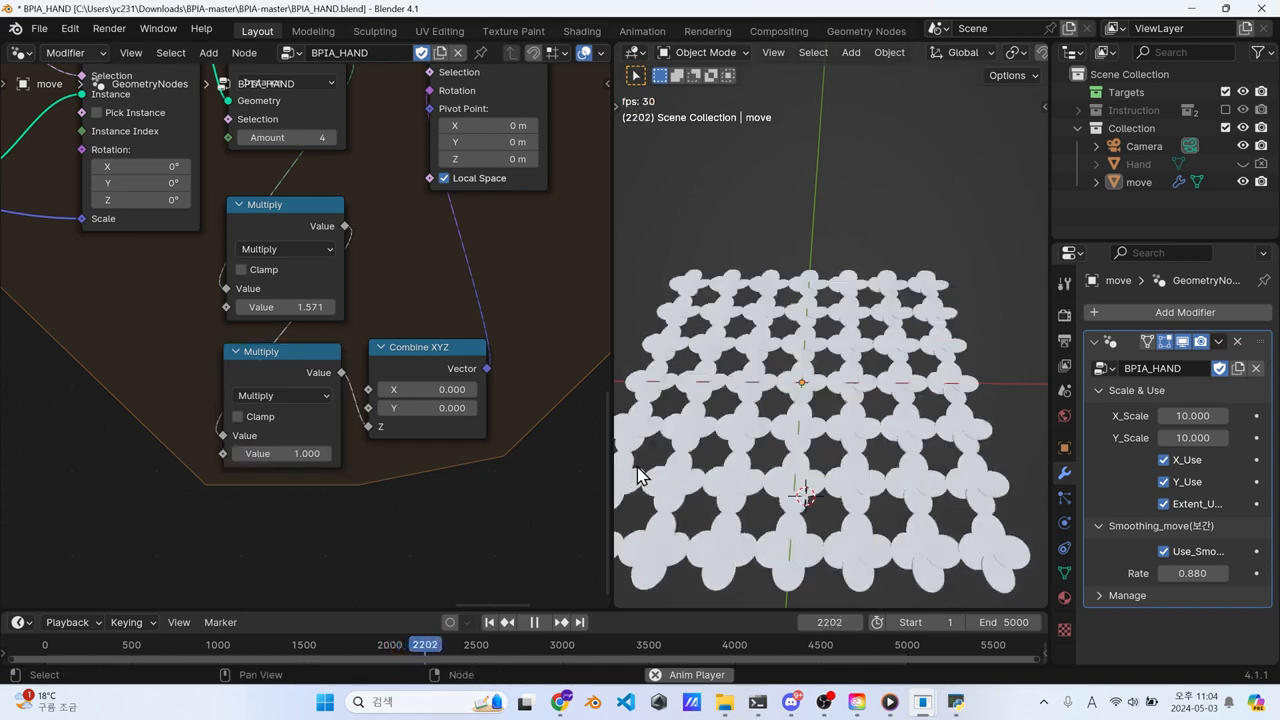
middle_click_drag(860, 402, 857, 447)
scroll(859, 437, "up", 2)
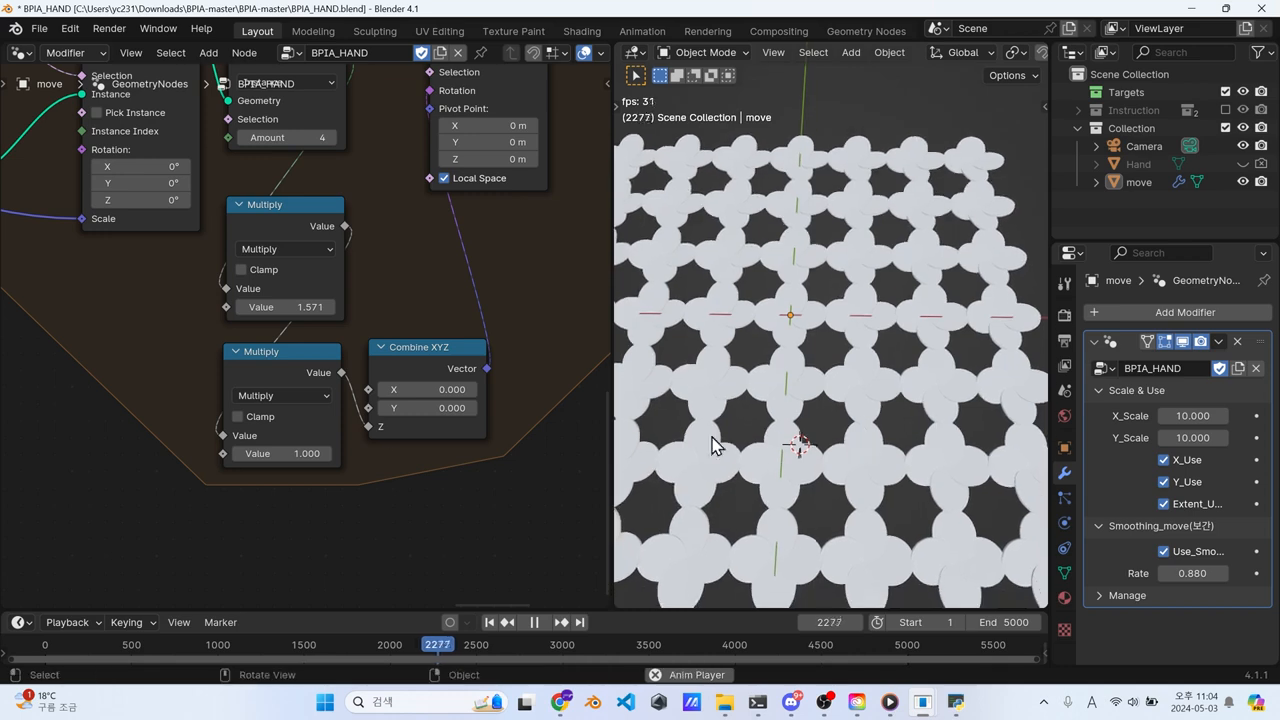
Step: Reduce the second Multiply node's value to 0.600
scroll(295, 388, "down", 4)
left_click_drag(292, 367, 292, 371)
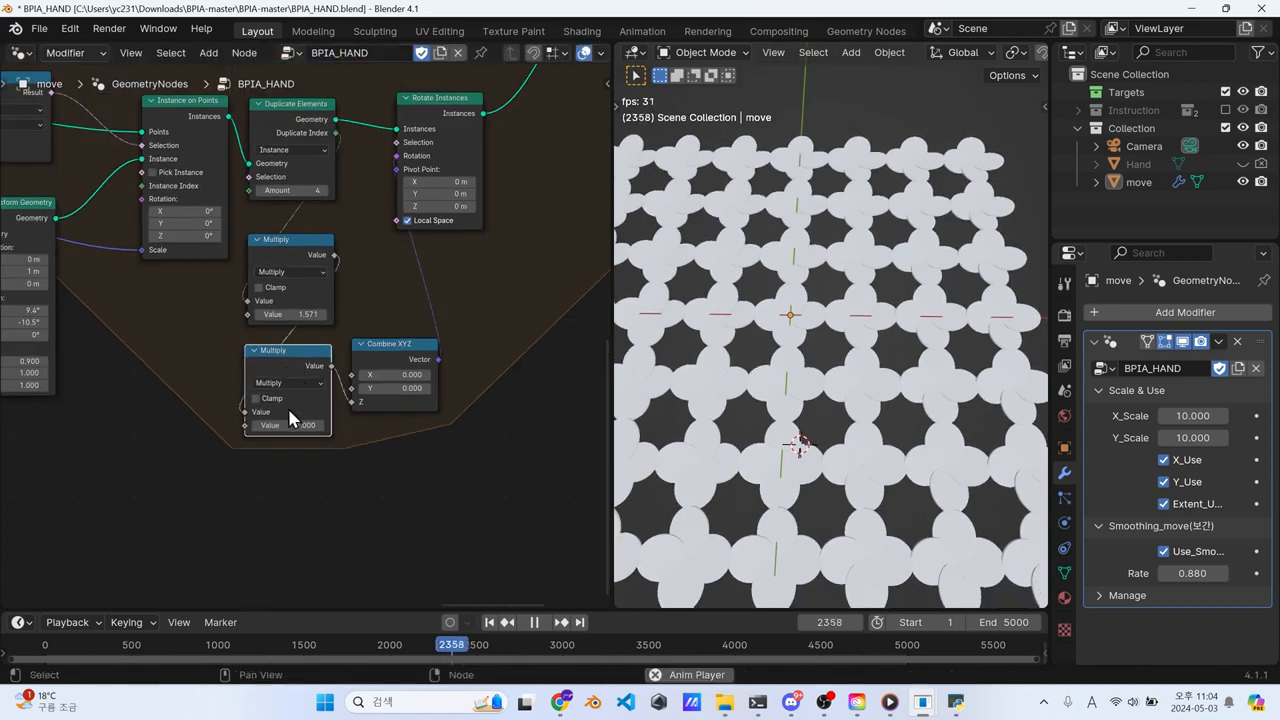
mouse_move(291, 424)
left_mouse_down()
mouse_move(240, 424)
mouse_move(268, 424)
left_mouse_up()
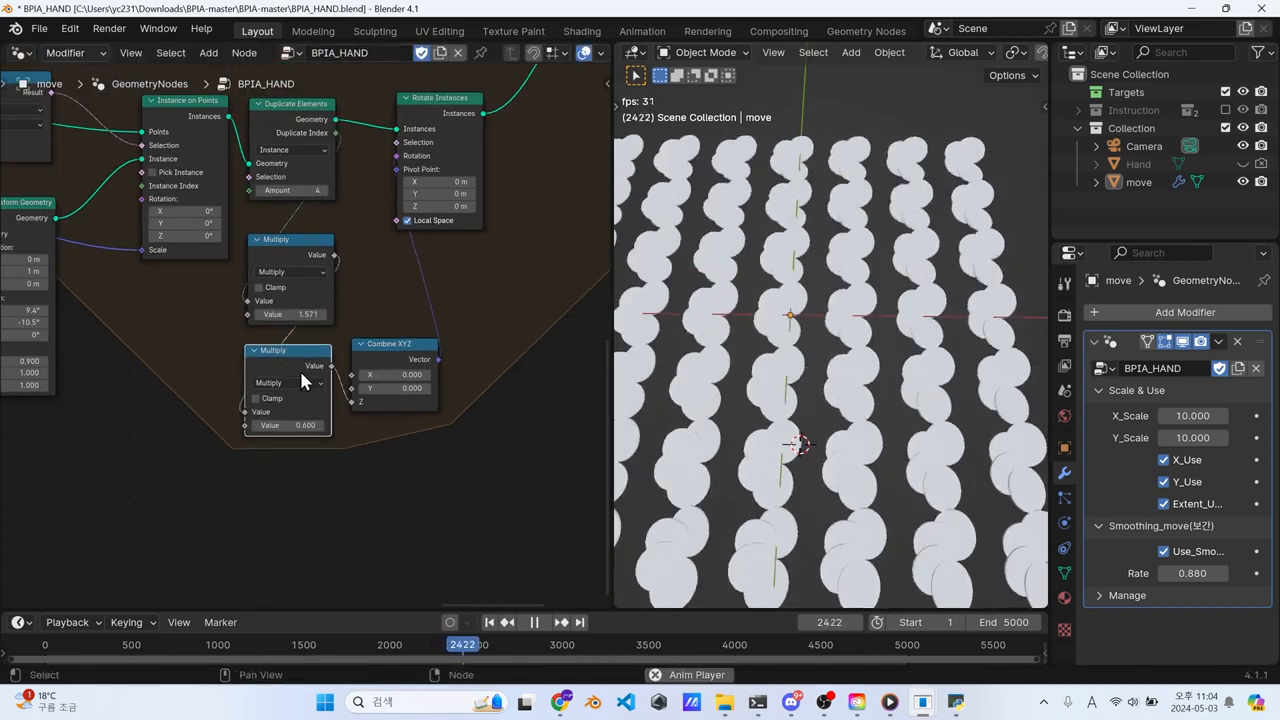
Step: Give the second Multiply node a custom red color
key("n")
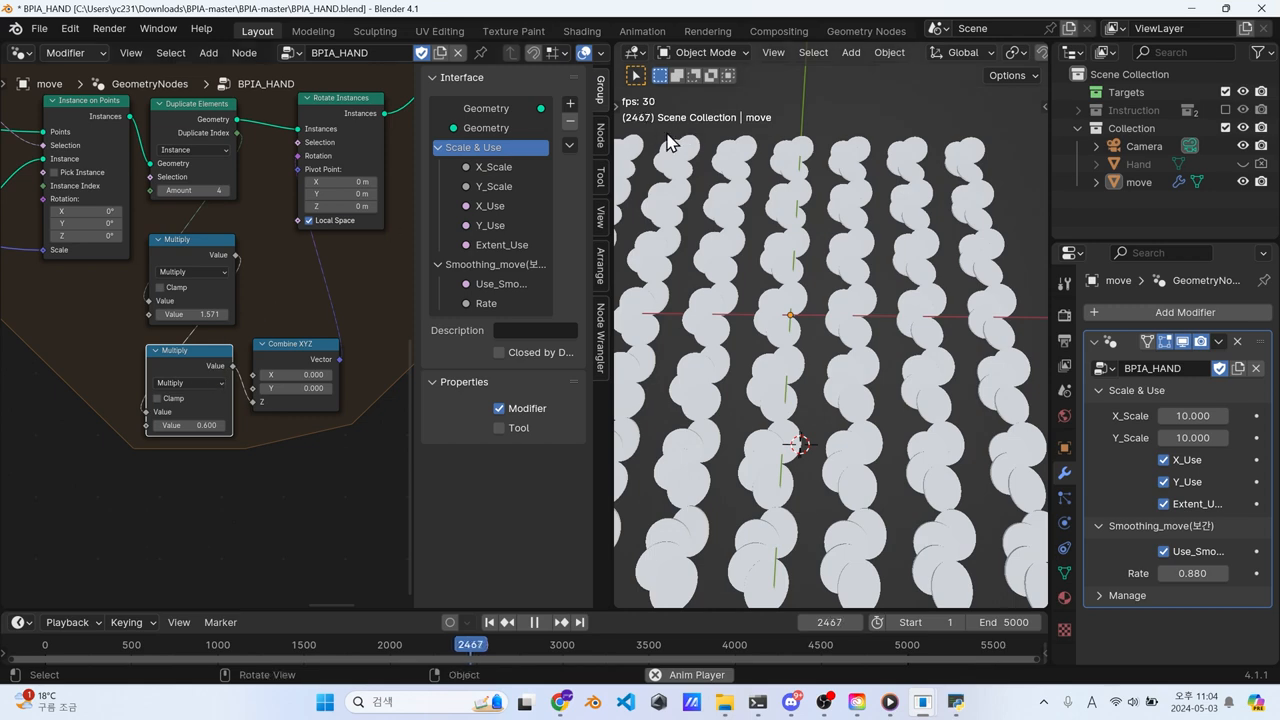
left_click(600, 135)
left_click(458, 185)
left_click(445, 185)
key("n")
Step: Move the Domain Size node close beside the Grid node
scroll(370, 274, "down", 5)
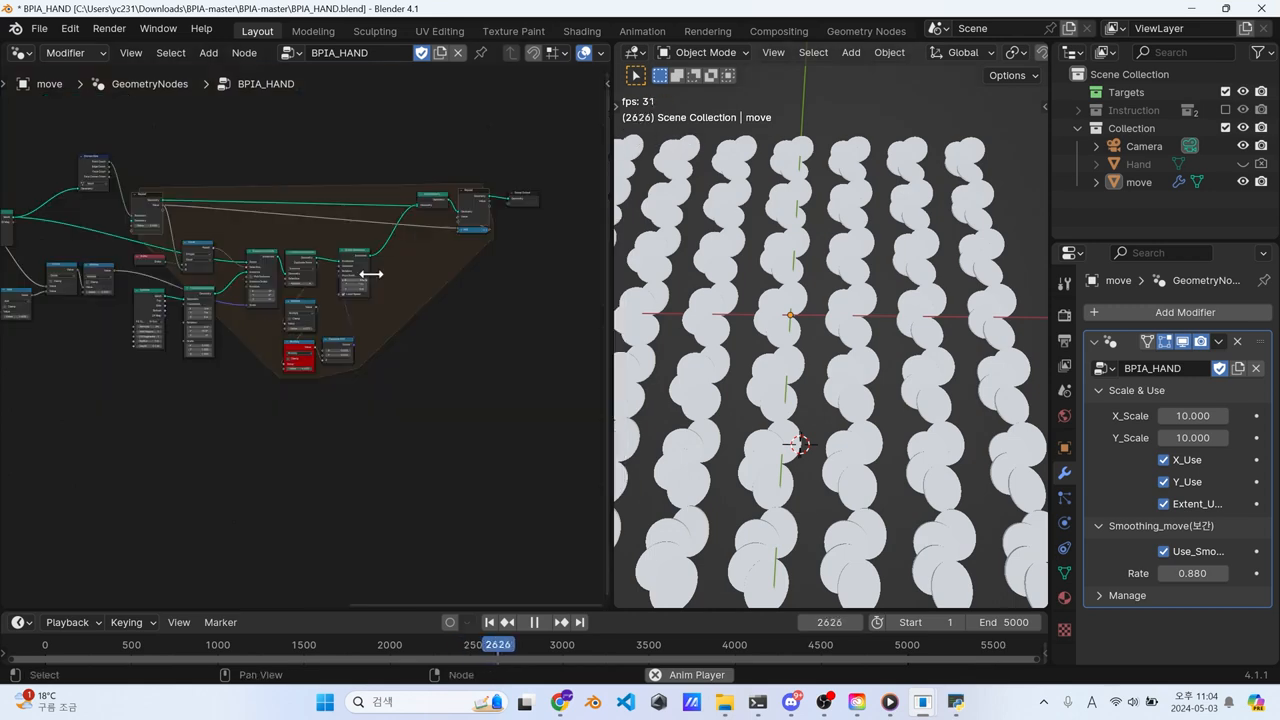
scroll(305, 340, "up", 5)
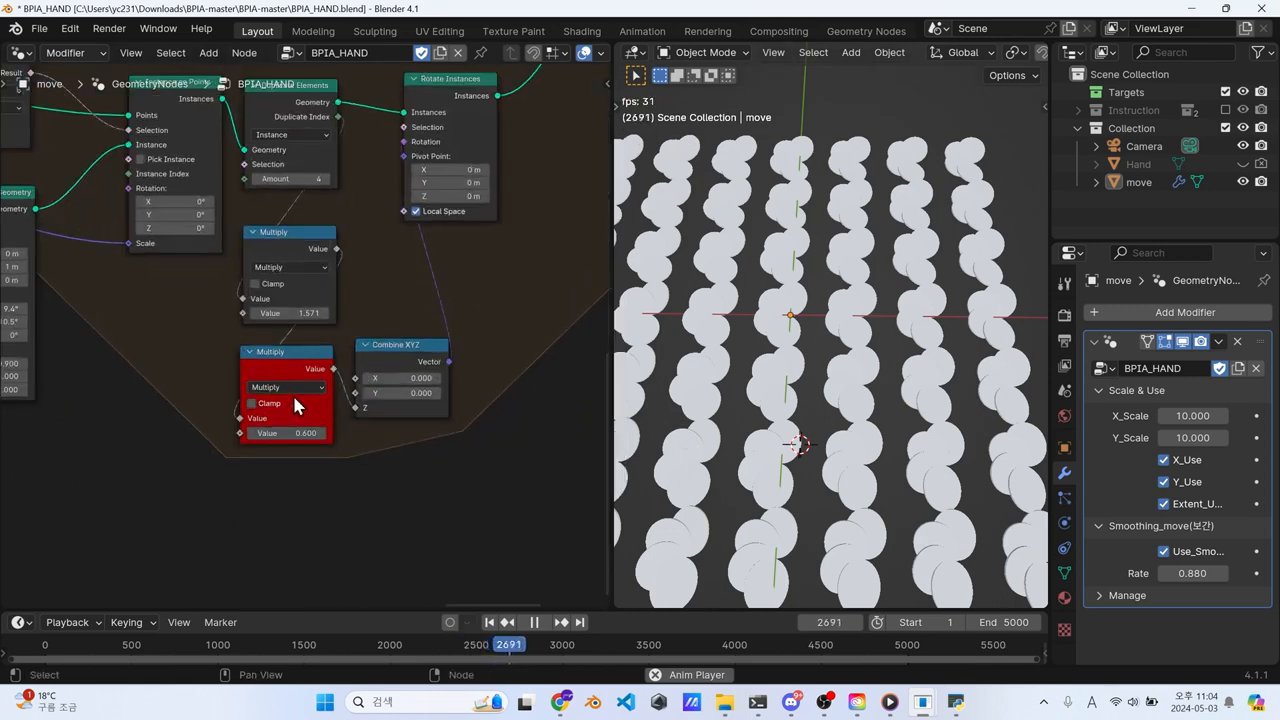
middle_click_drag(200, 292, 230, 470)
scroll(235, 450, "down", 3)
middle_click_drag(225, 350, 328, 432)
left_click_drag(256, 367, 257, 375)
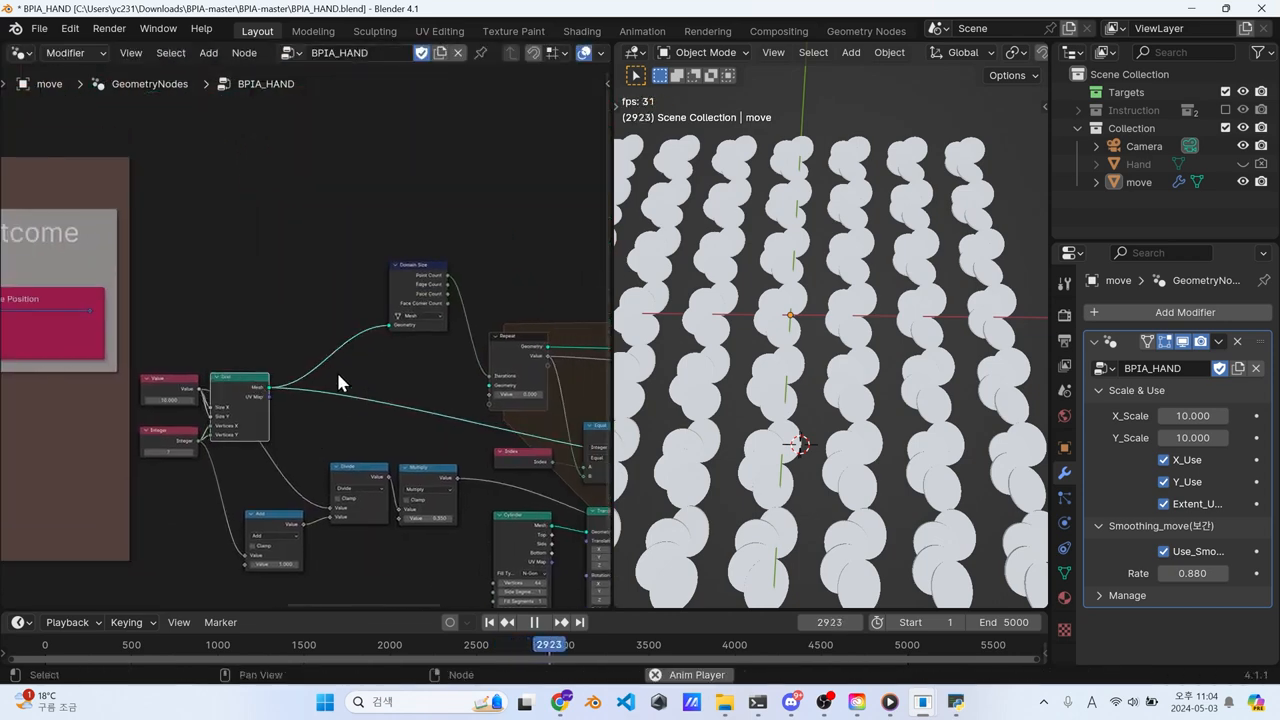
left_click_drag(427, 287, 304, 411)
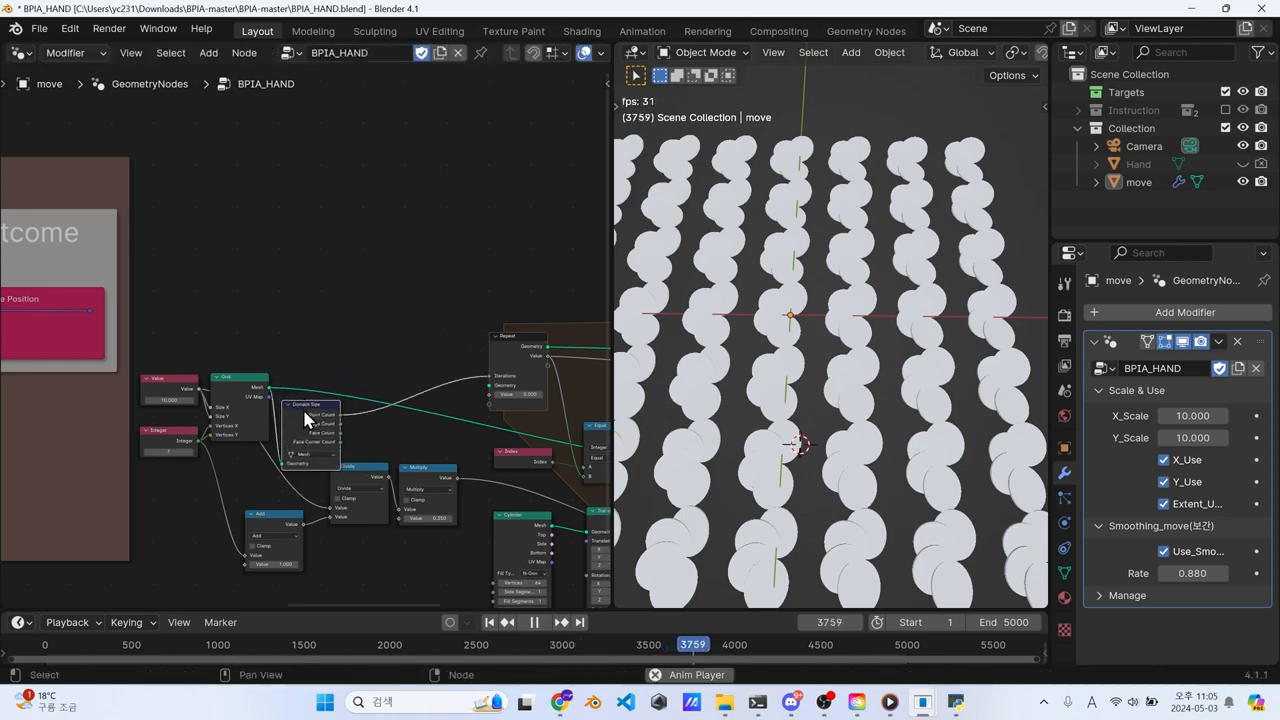
Step: Add a Simulation Zone in the free space above the Grid and Repeat nodes
key("shift+a")
type("simu")
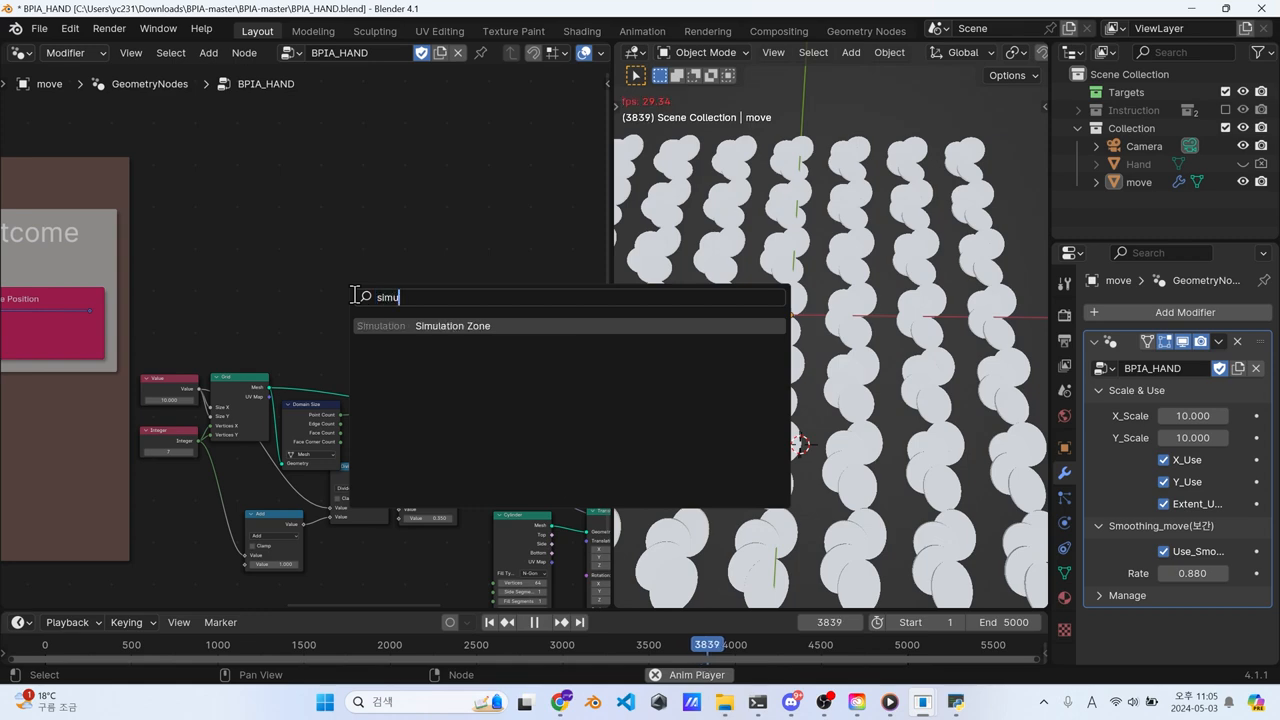
key("Return")
left_click(380, 189)
scroll(171, 380, "up", 2)
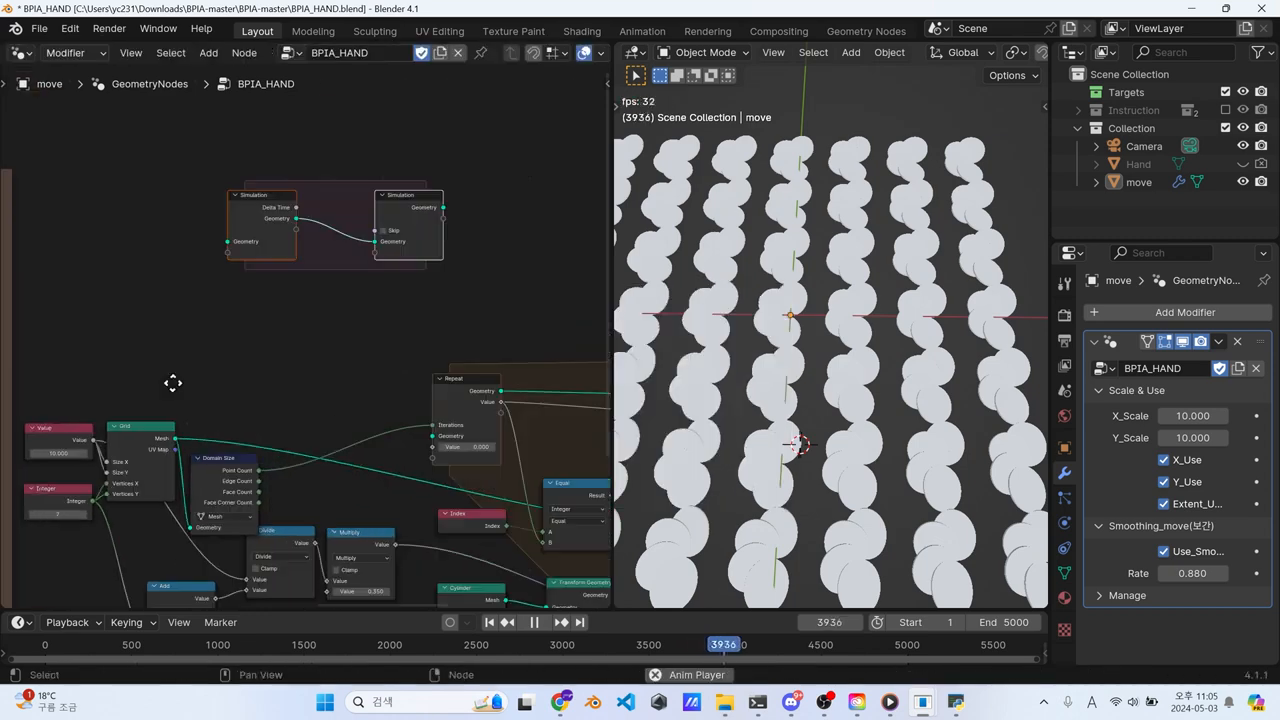
Step: Route the Grid's Mesh into the simulation zone and the zone's output Geometry into Instance on Points' Points
middle_click_drag(255, 440, 1, 339)
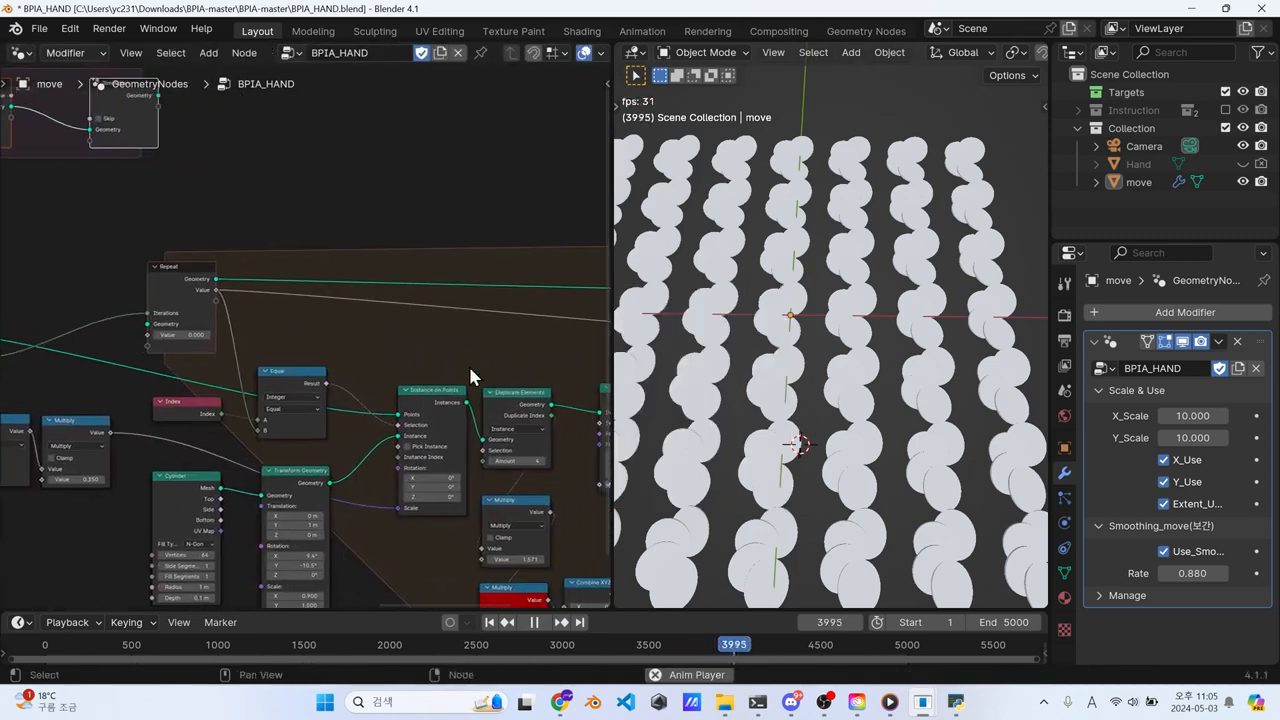
middle_click_drag(305, 376, 547, 446)
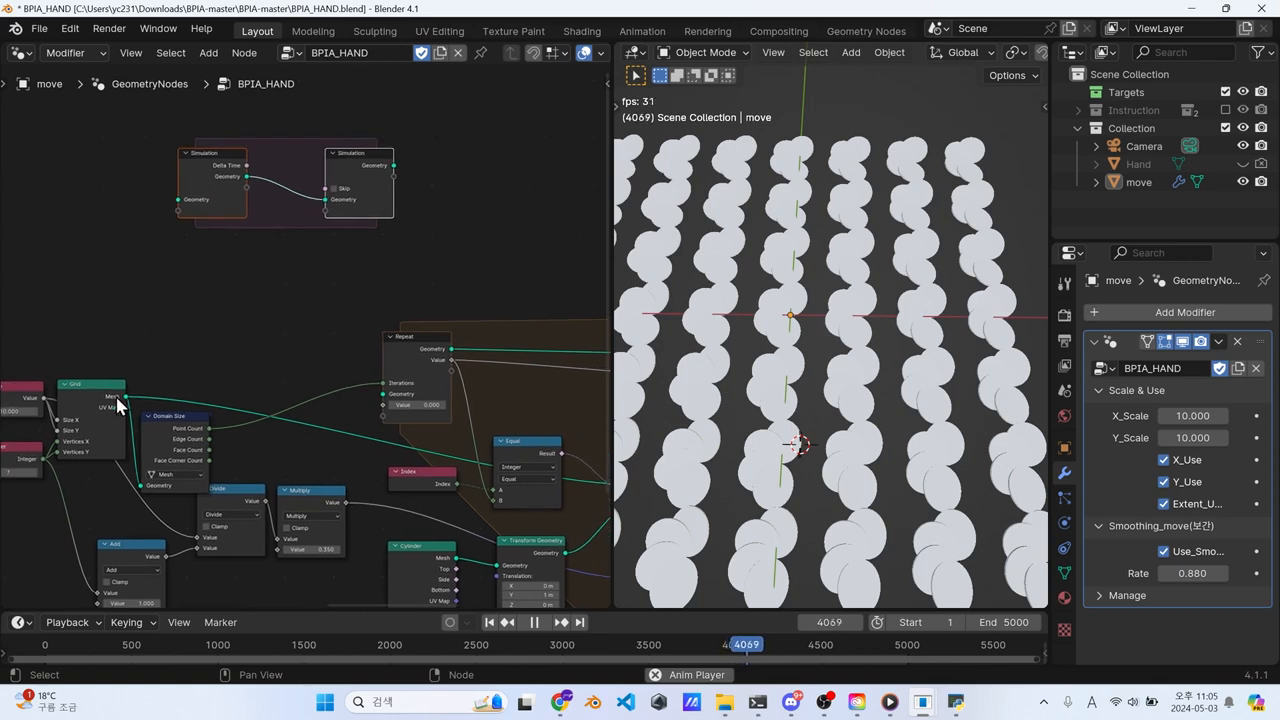
left_click_drag(124, 397, 169, 199)
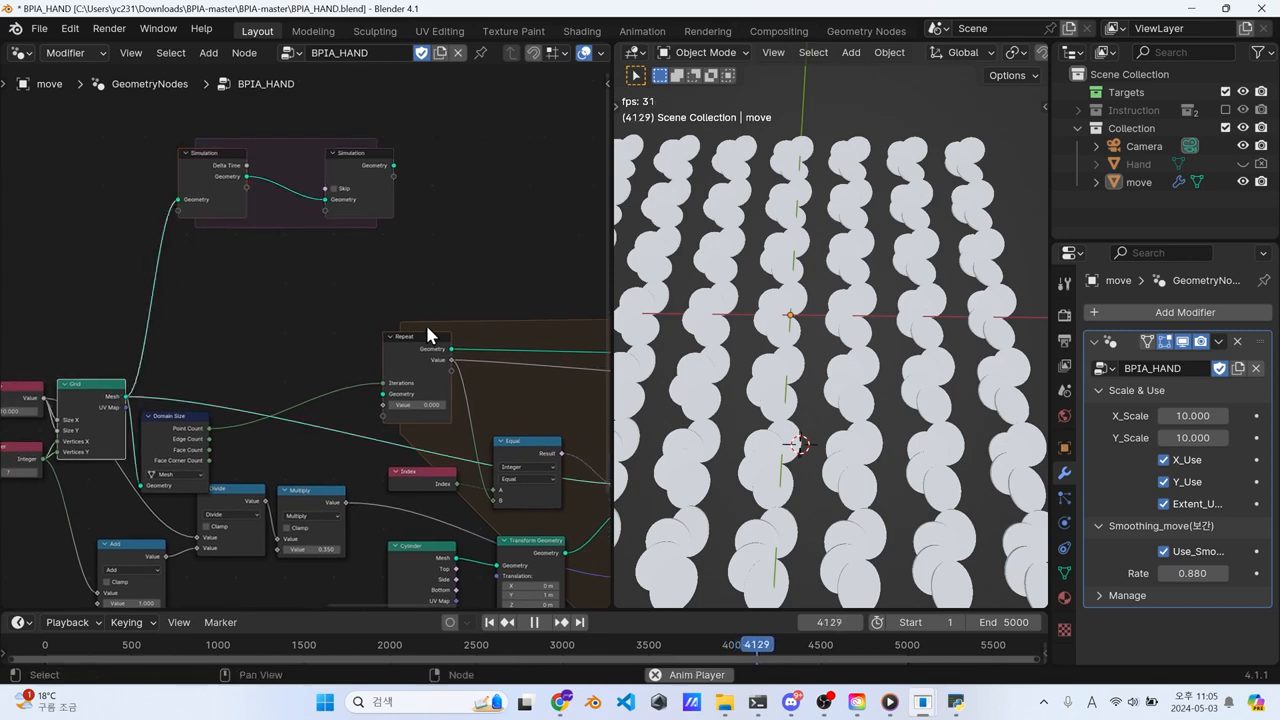
middle_click_drag(425, 322, 246, 271)
left_click_drag(209, 159, 448, 474)
Step: Widen the simulation zone by moving its output node farther from its input node
middle_click_drag(298, 328, 449, 385)
left_click_drag(325, 202, 473, 202)
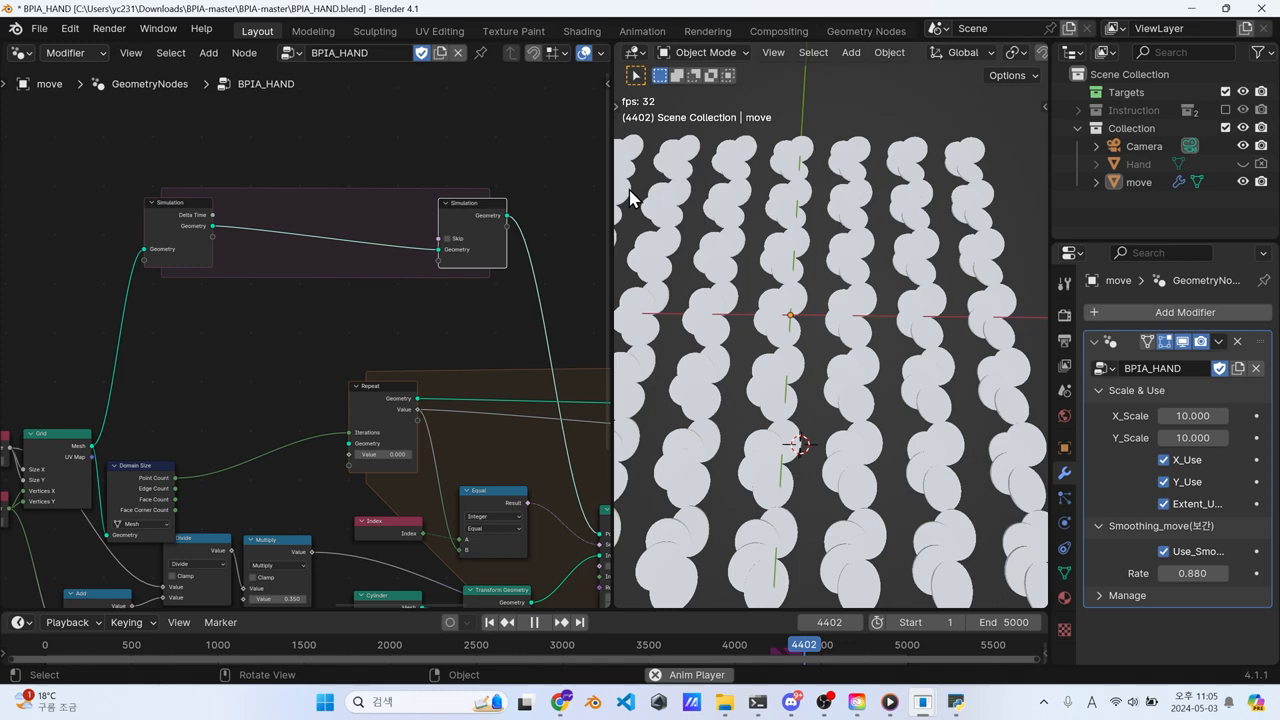
scroll(456, 197, "up", 4)
middle_click_drag(456, 197, 426, 273)
left_click_drag(428, 284, 482, 280)
scroll(350, 300, "down", 4)
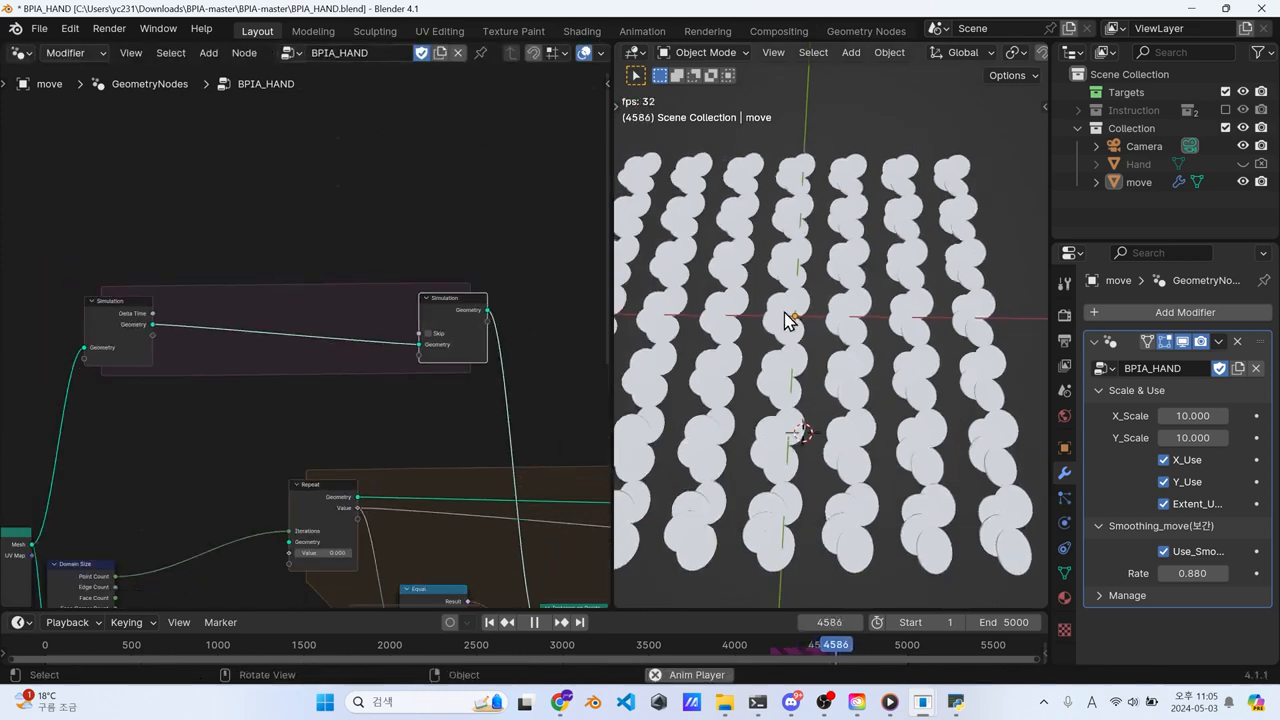
scroll(790, 327, "down", 1)
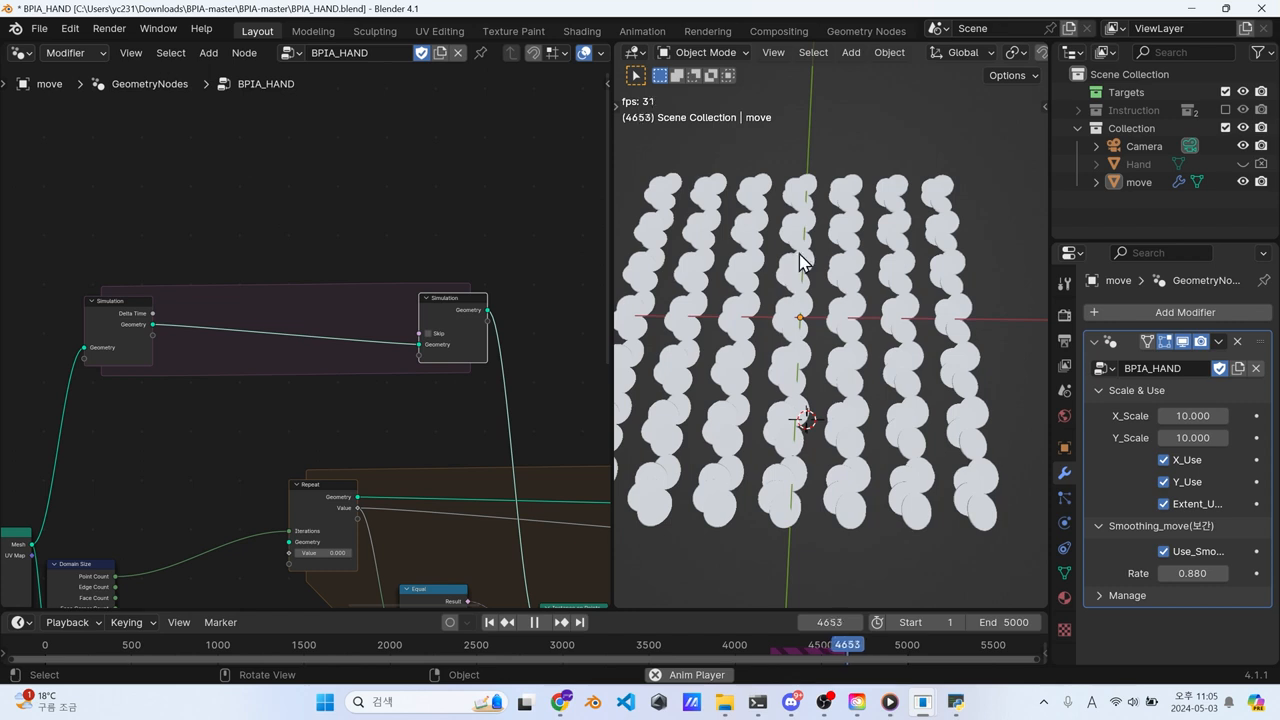
Step: Insert a Store Named Attribute node on the geometry link inside the simulation zone
middle_click_drag(300, 350, 466, 309)
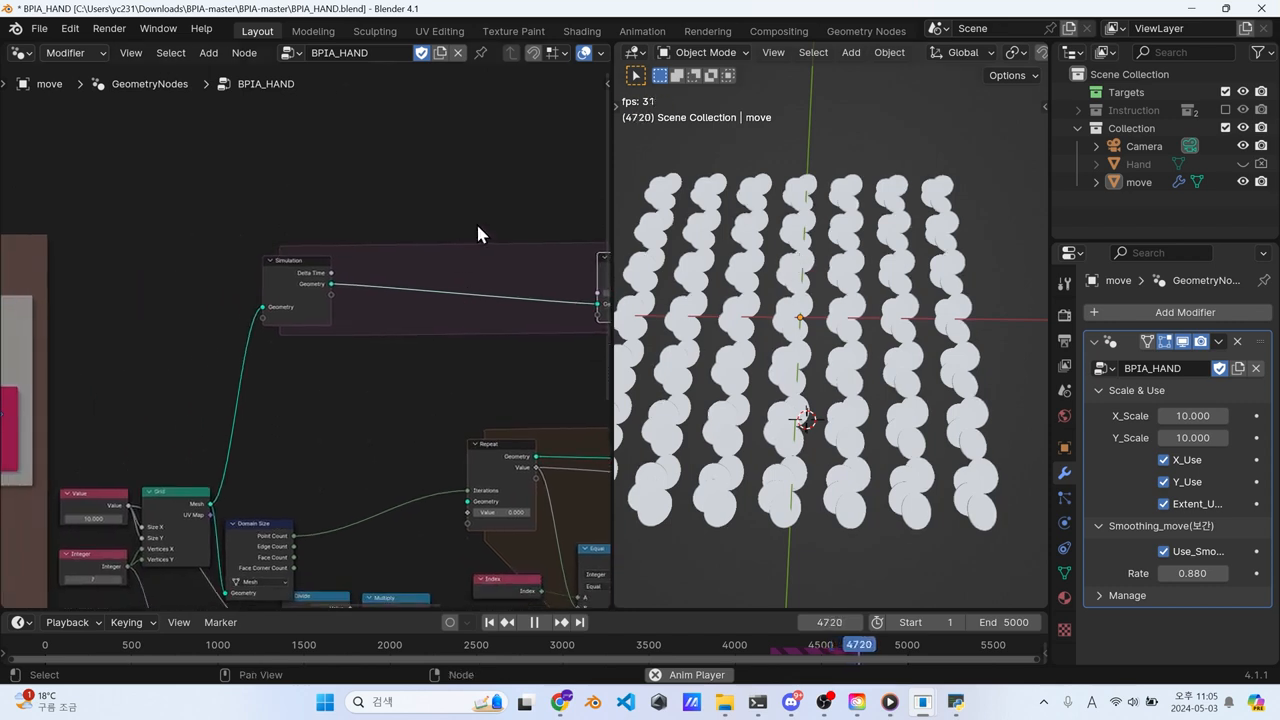
middle_click_drag(477, 234, 406, 272)
scroll(405, 270, "up", 2)
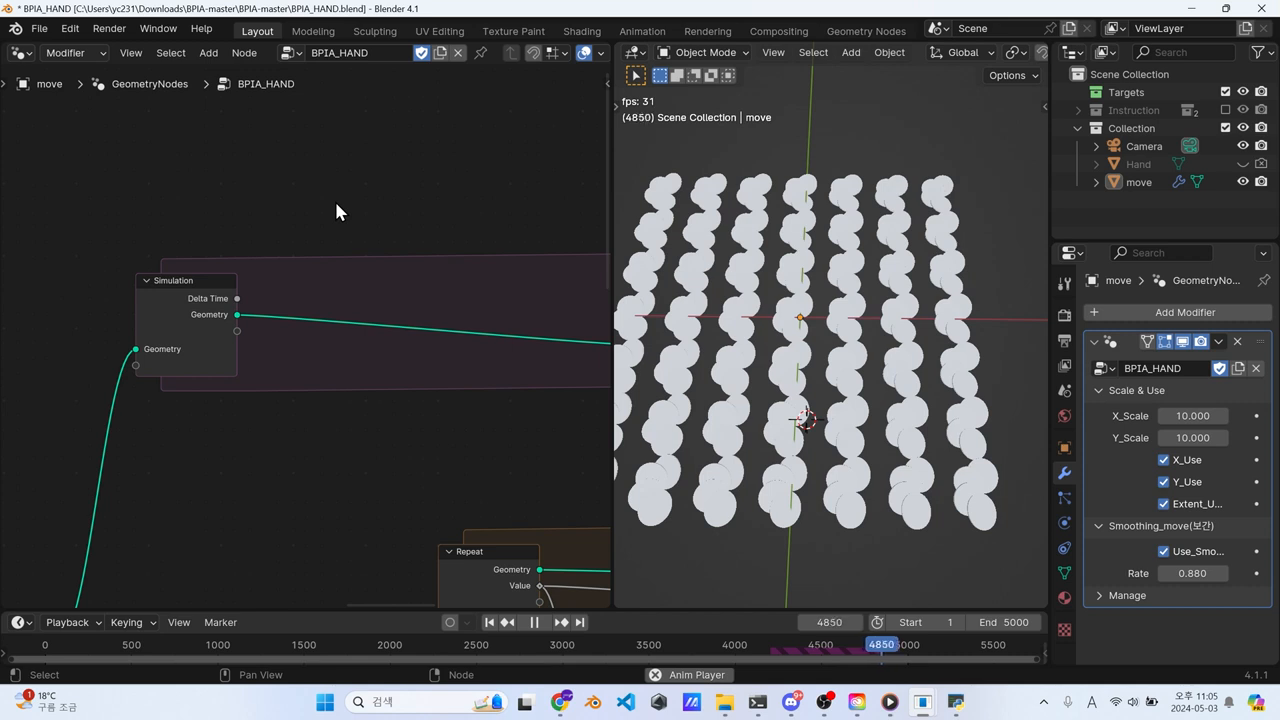
key("shift+a")
type("store")
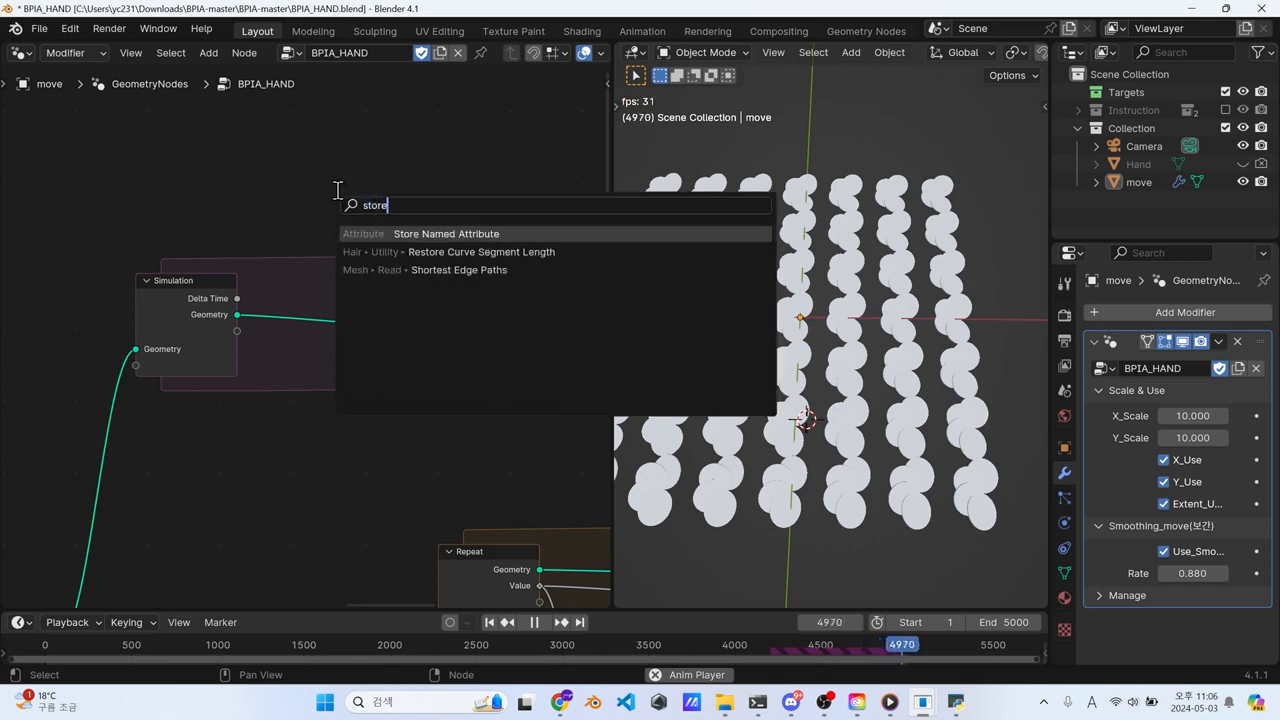
key("Return")
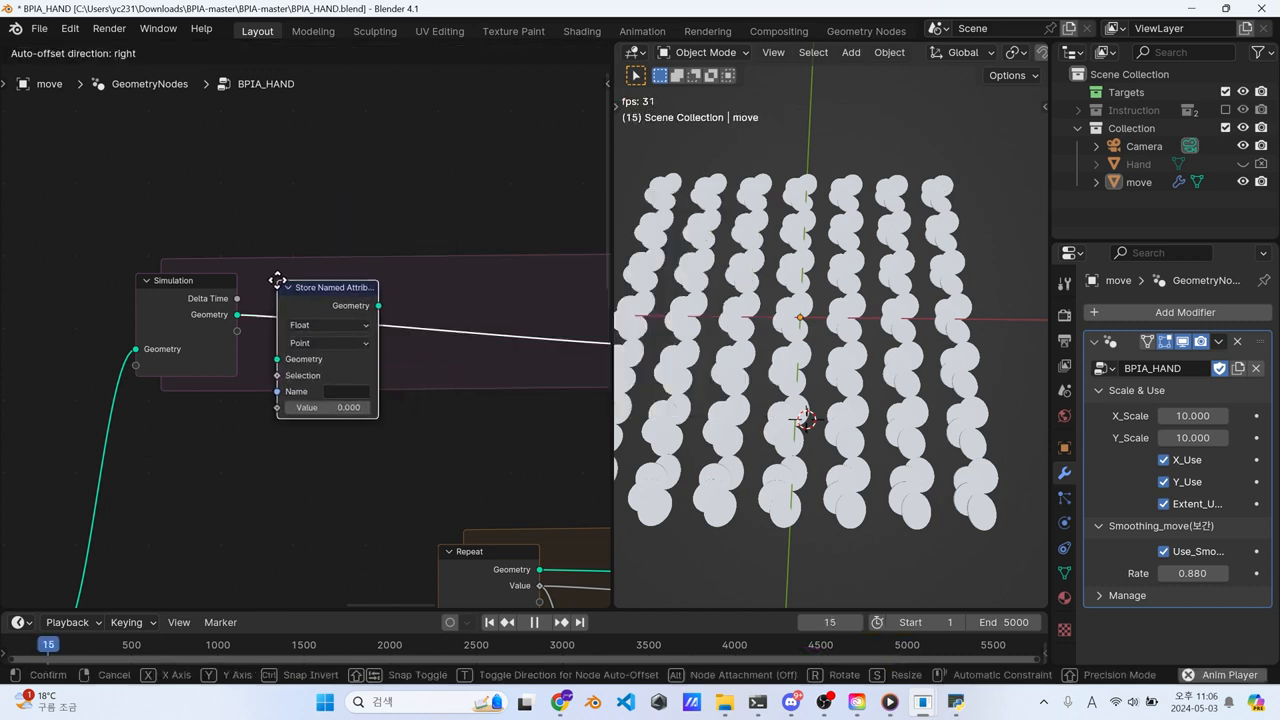
left_click(320, 276)
Step: Name the stored attribute Dis
left_click(381, 385)
type("Dis")
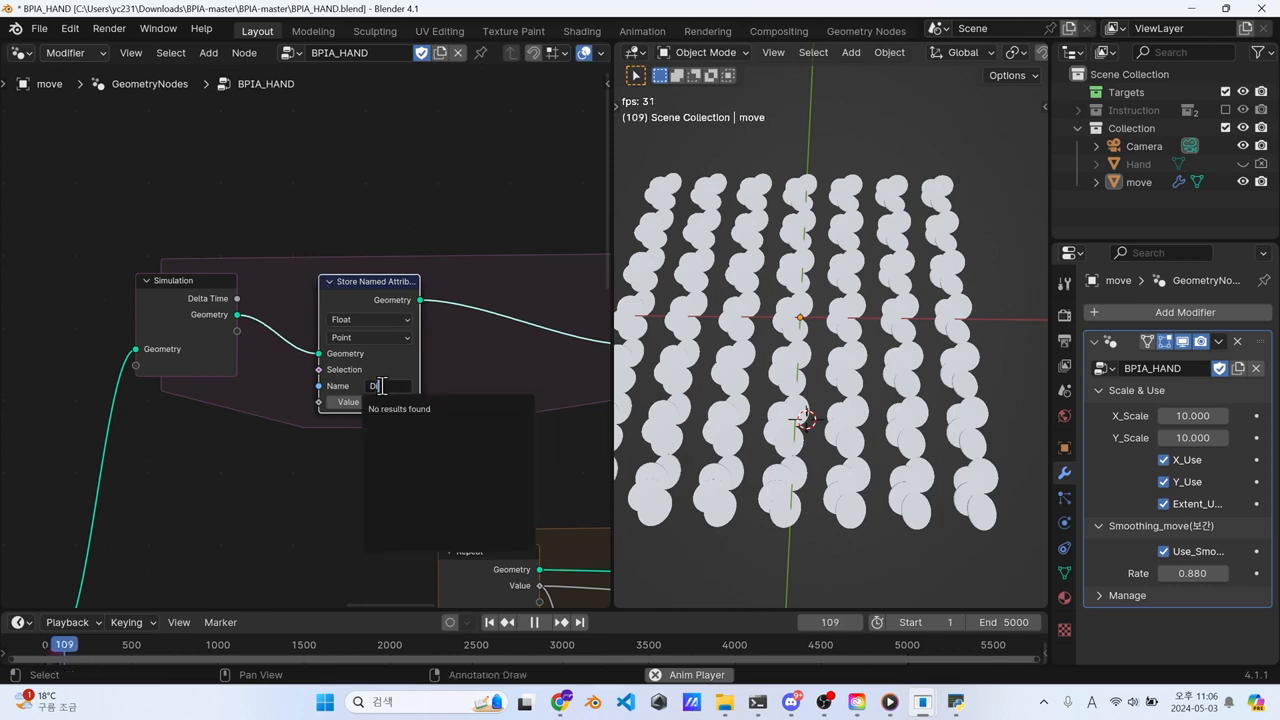
key("Return")
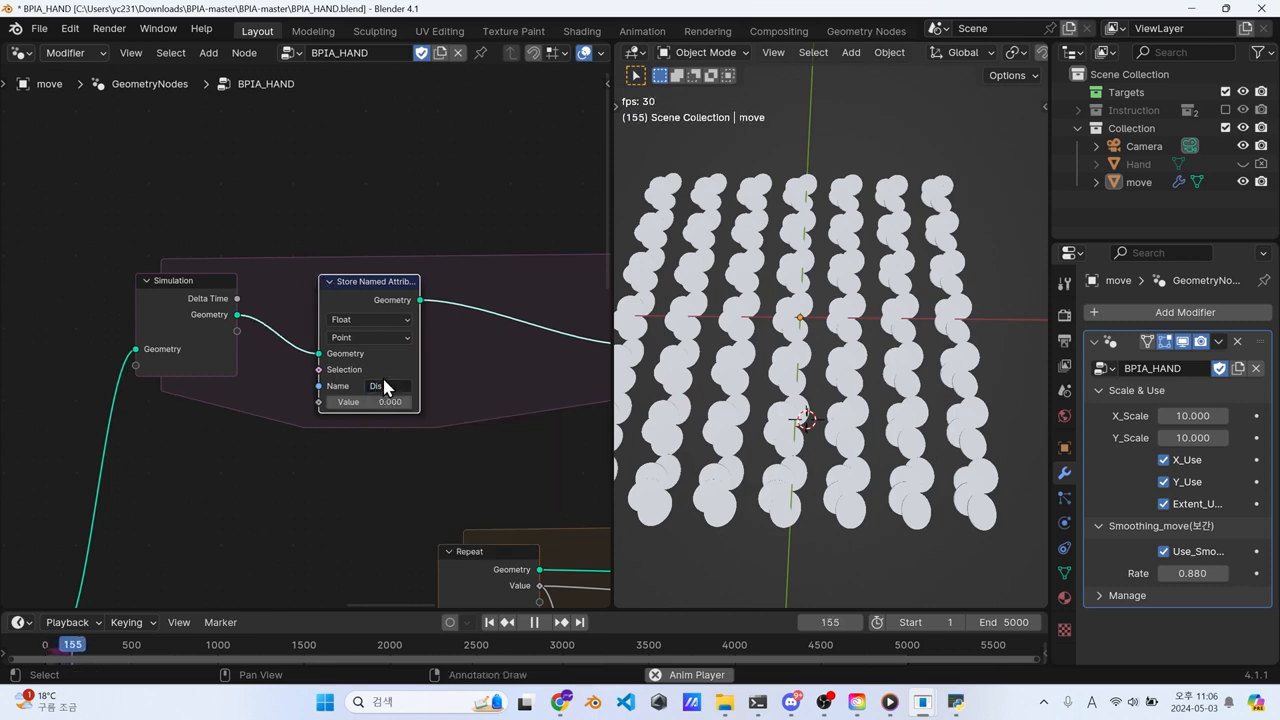
Step: Split off an area above the 3D viewport as a Spreadsheet and show the Instances data
left_click_drag(618, 46, 636, 251)
left_click(637, 53)
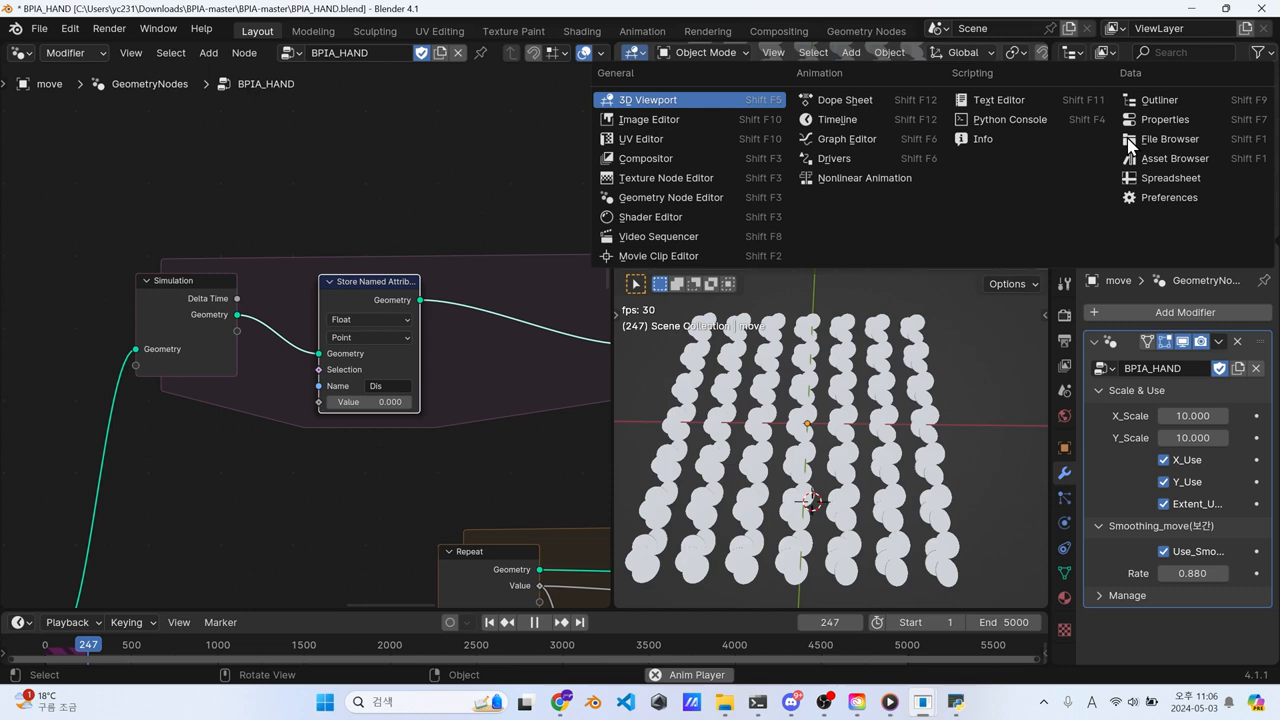
left_click(1168, 178)
left_click(690, 203)
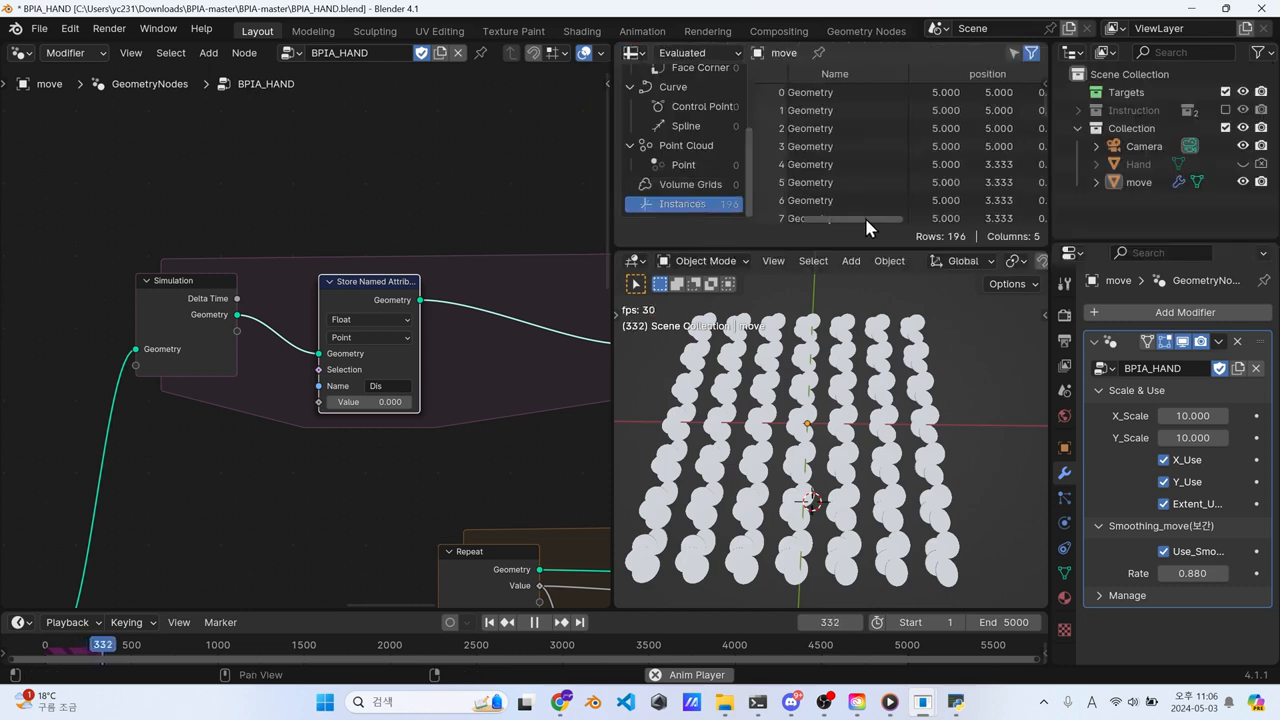
Step: Set the value stored in the Dis attribute to 0.500
left_click_drag(866, 218, 950, 220)
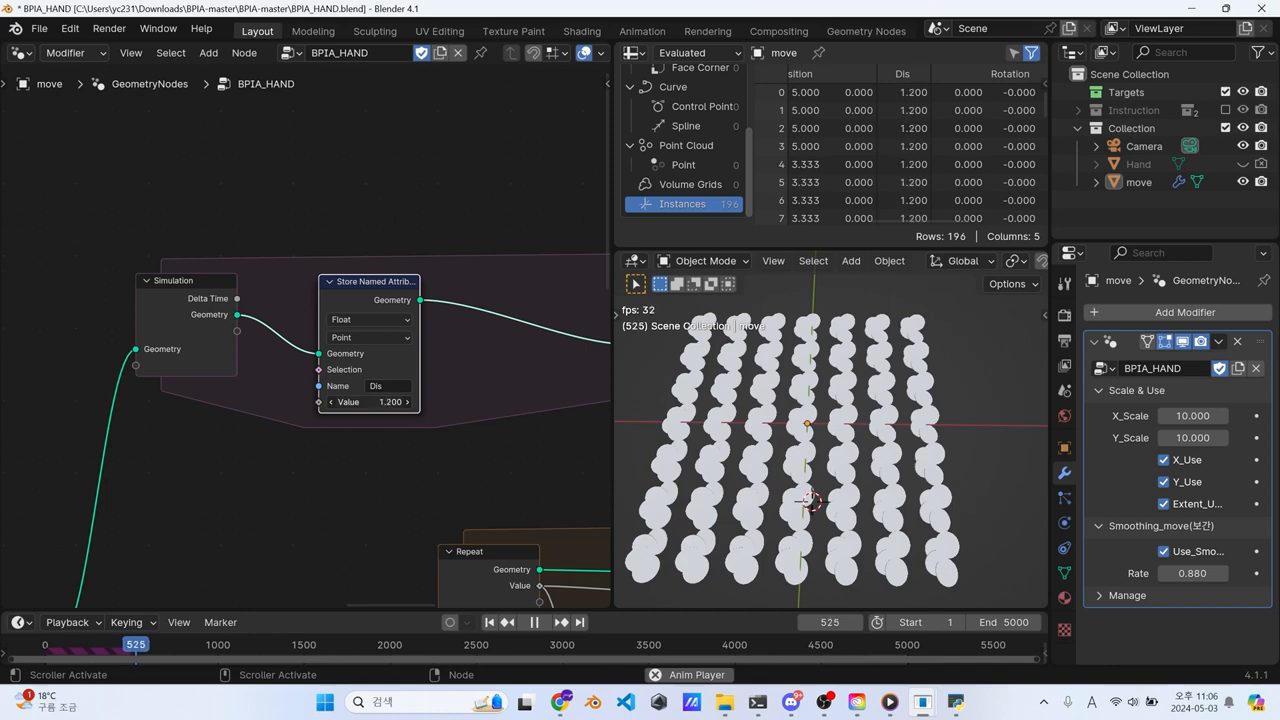
left_click_drag(352, 402, 392, 402)
middle_click_drag(266, 460, 336, 346)
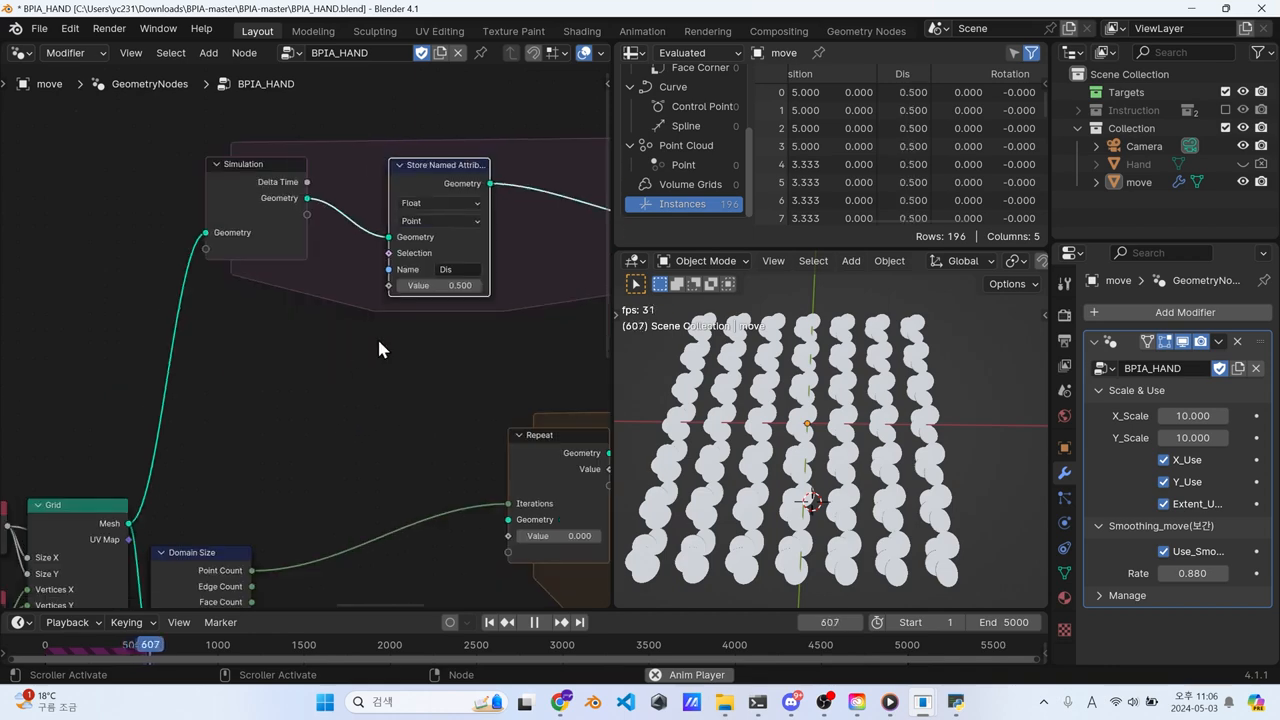
Step: Add a Distance node fed by the Use Position vector and place it below the simulation zone
scroll(350, 360, "down", 6)
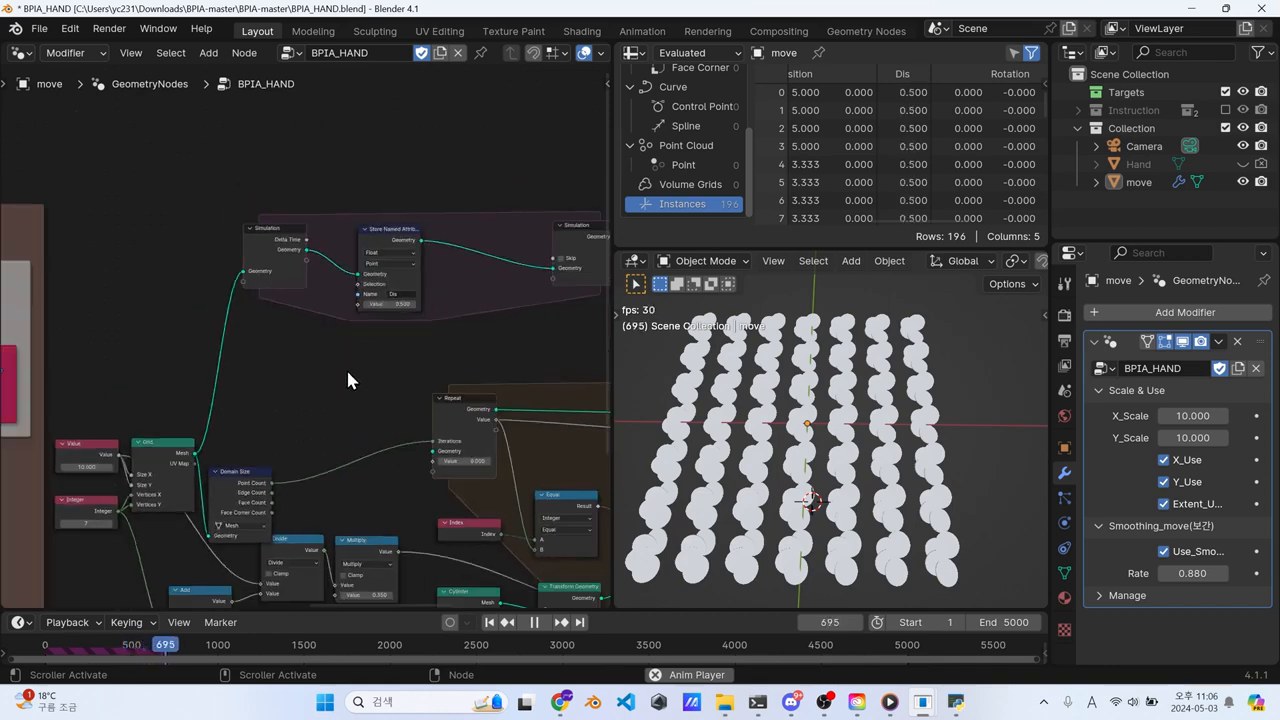
middle_click_drag(349, 373, 443, 377)
scroll(443, 377, "up", 1)
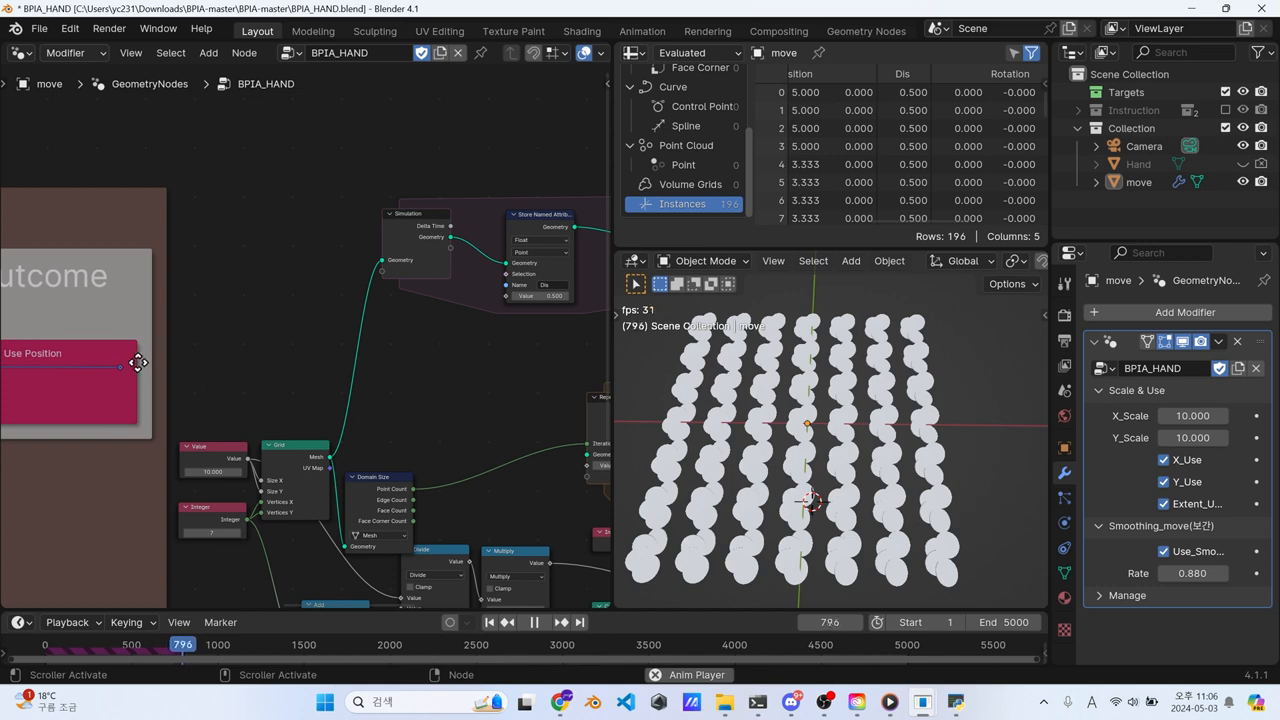
left_click_drag(120, 367, 381, 412)
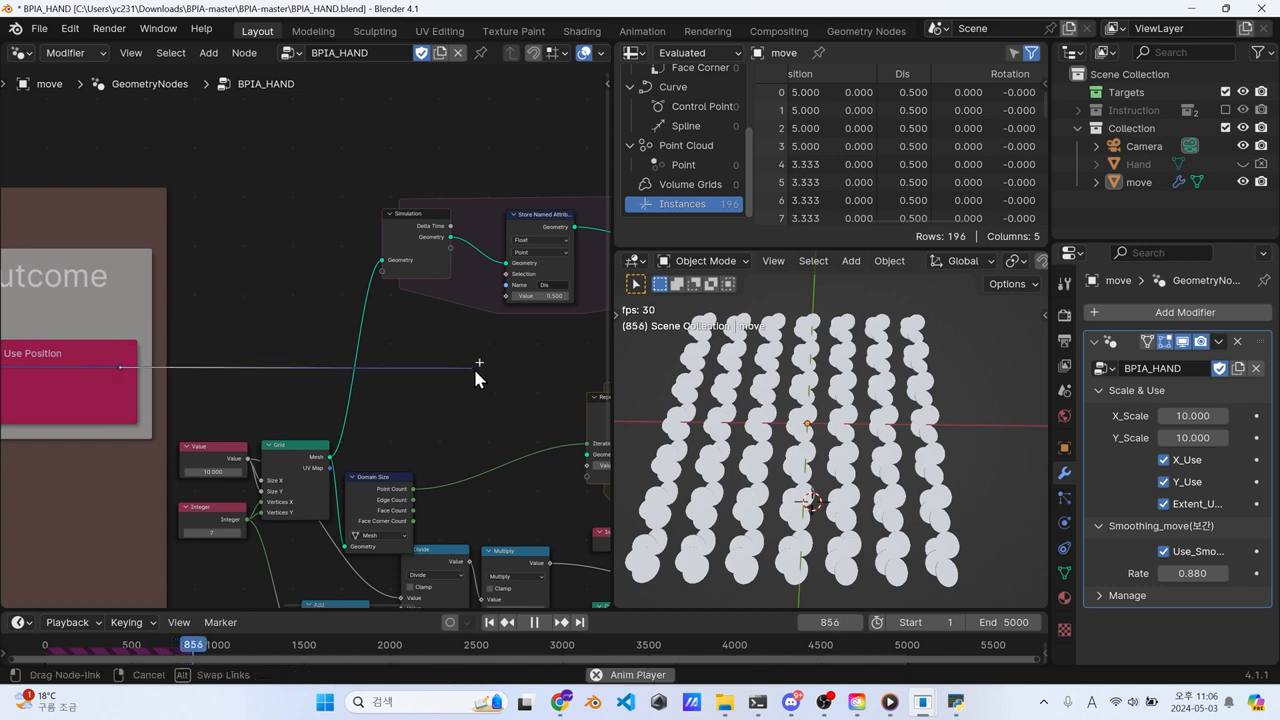
left_click_drag(475, 370, 487, 373)
type("dis")
key("Return")
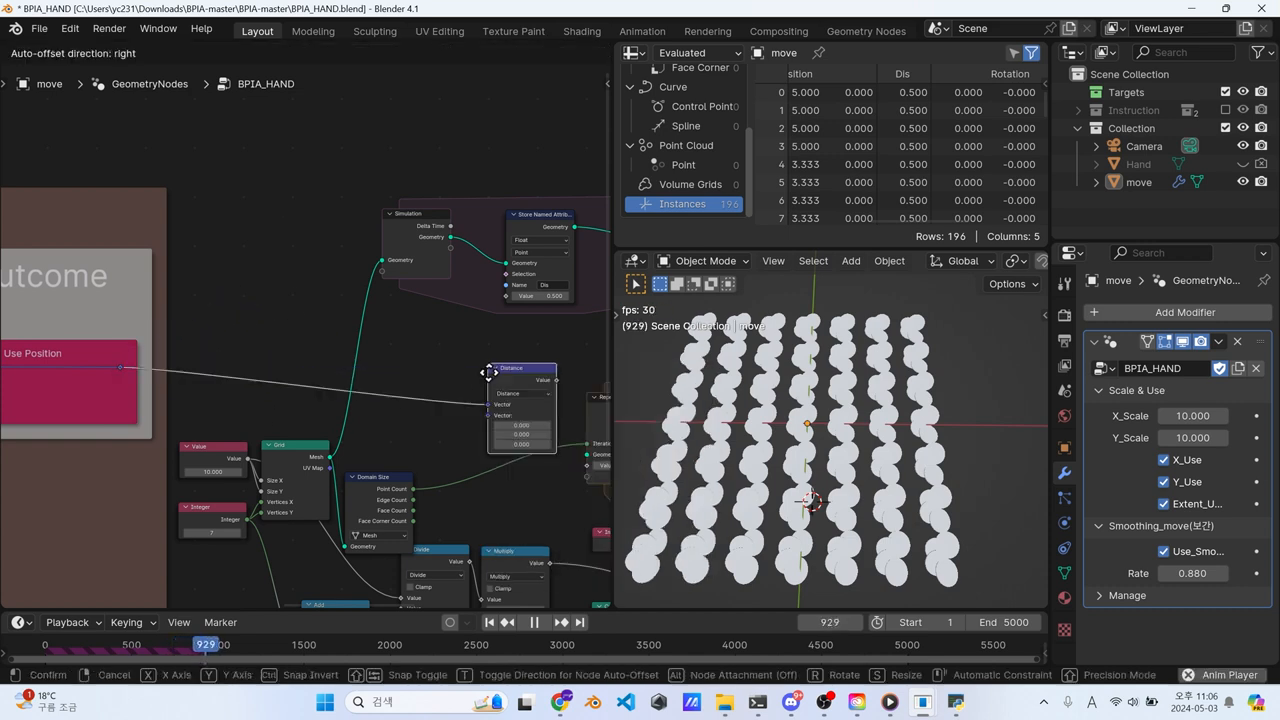
left_click(418, 340)
Step: Feed the Distance node's second vector with a new Position node
scroll(380, 390, "up", 2)
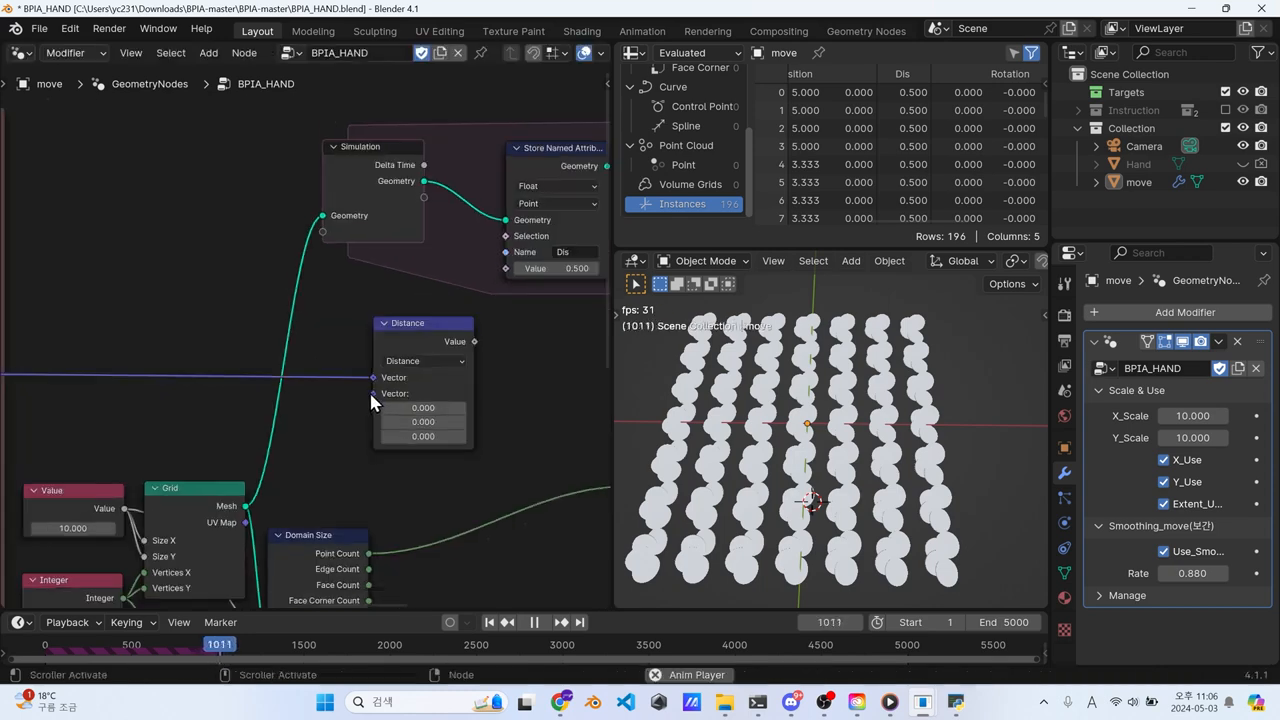
left_click_drag(372, 395, 343, 417)
type("pos")
key("Return")
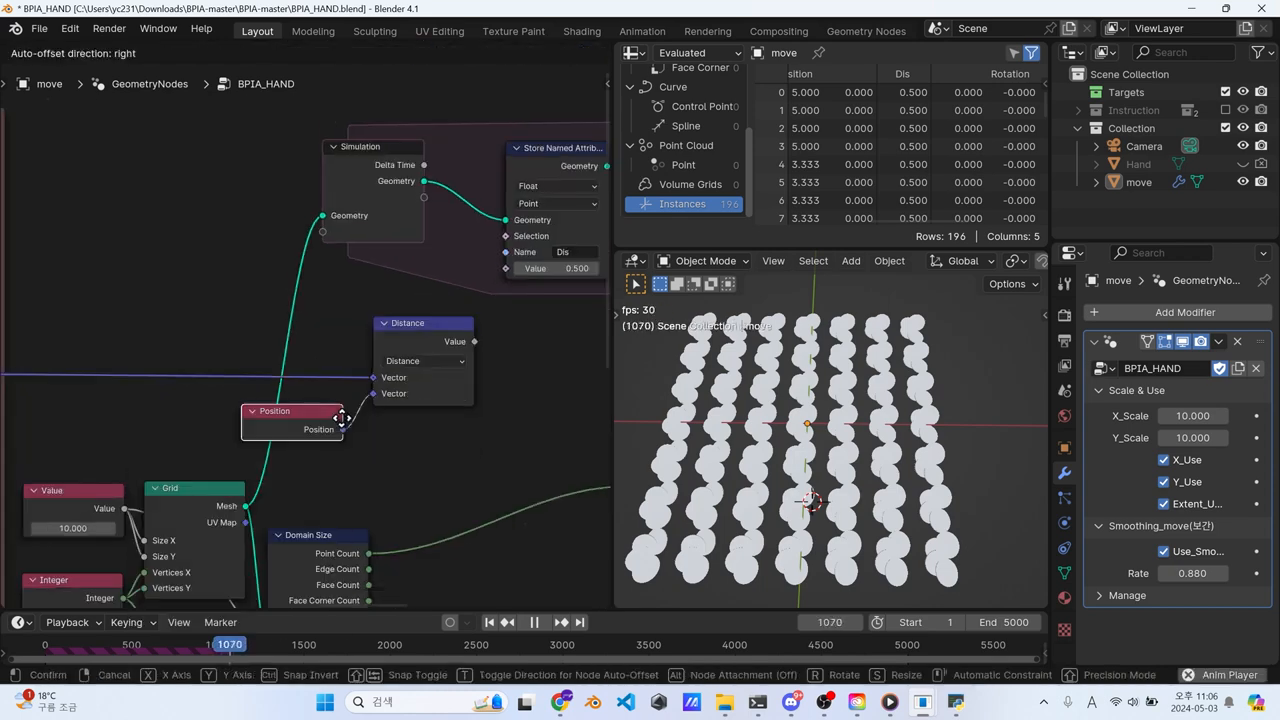
left_click(353, 403)
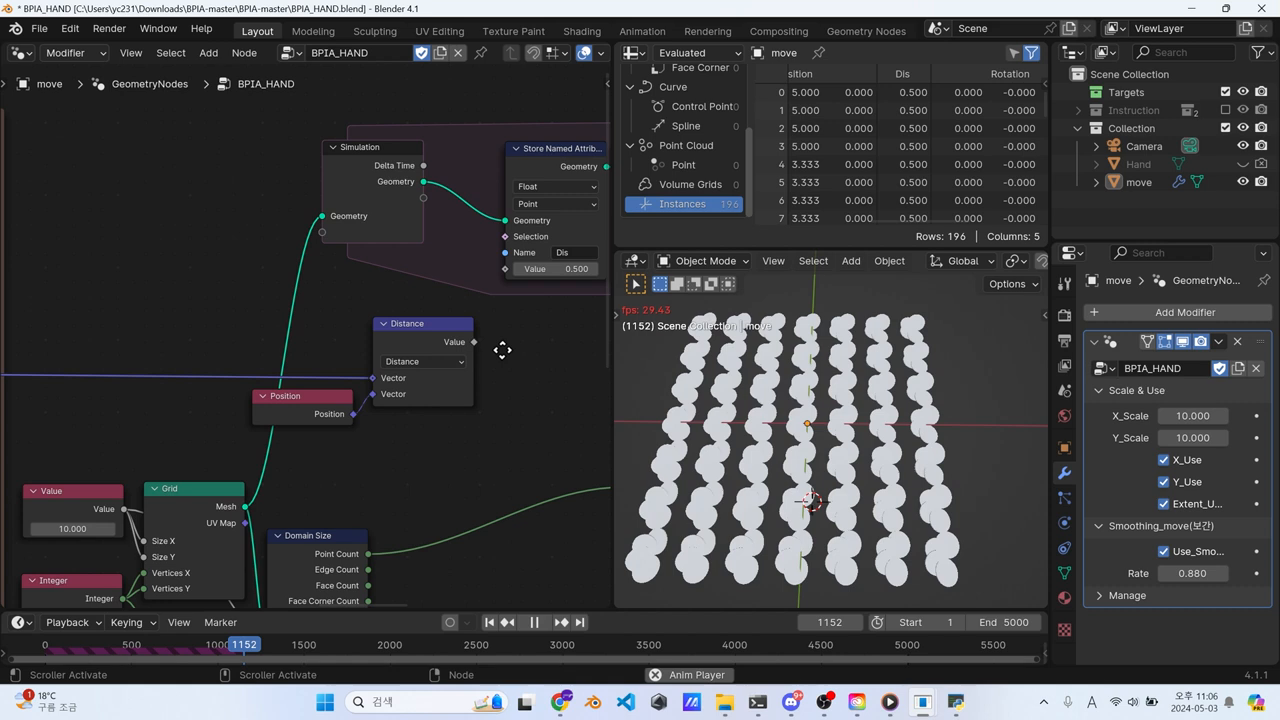
Step: Connect the Distance result to the value of the Dis Store Named Attribute node and check the Dis values in the spreadsheet
middle_click_drag(502, 349, 404, 402)
left_click_drag(376, 394, 412, 318)
scroll(875, 156, "down", 12)
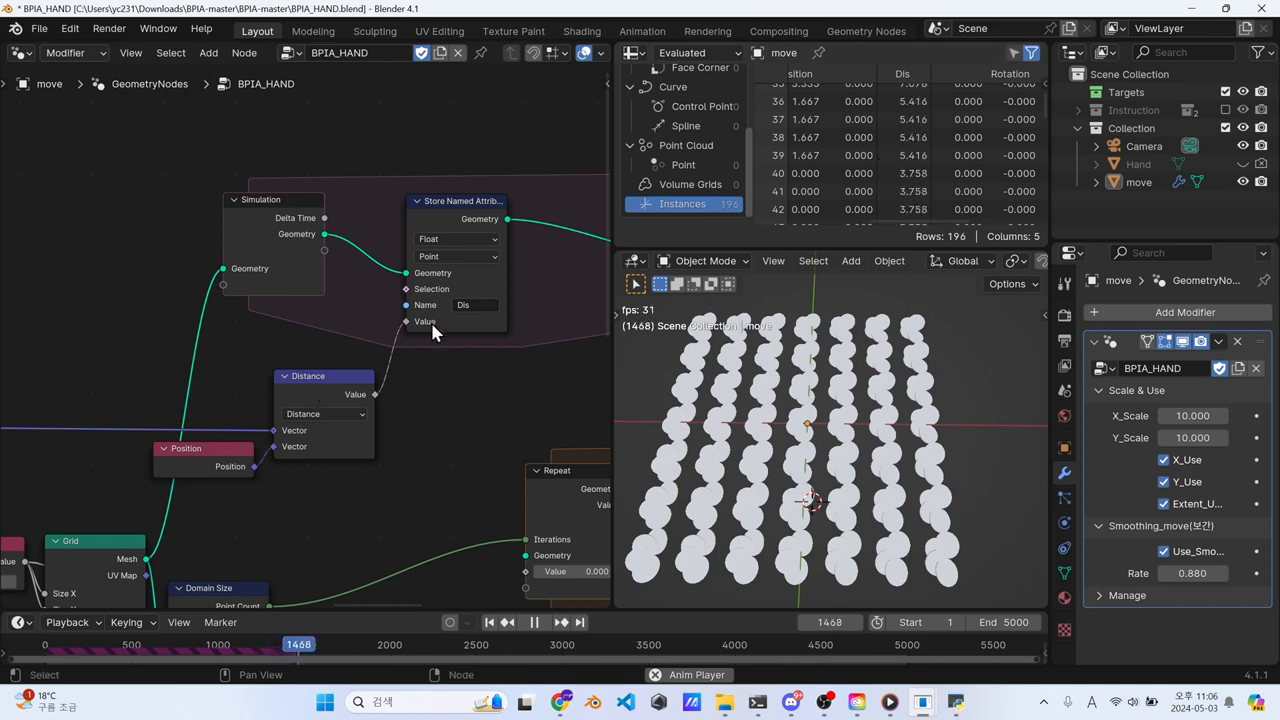
Step: Move the Simulation output node farther from the Dis store node to make room, and look over the instance rotation nodes
scroll(433, 333, "down", 1)
middle_click_drag(436, 331, 123, 350)
scroll(123, 350, "down", 1)
left_click_drag(350, 267, 443, 267)
left_click(323, 220)
middle_click_drag(468, 459, 347, 184)
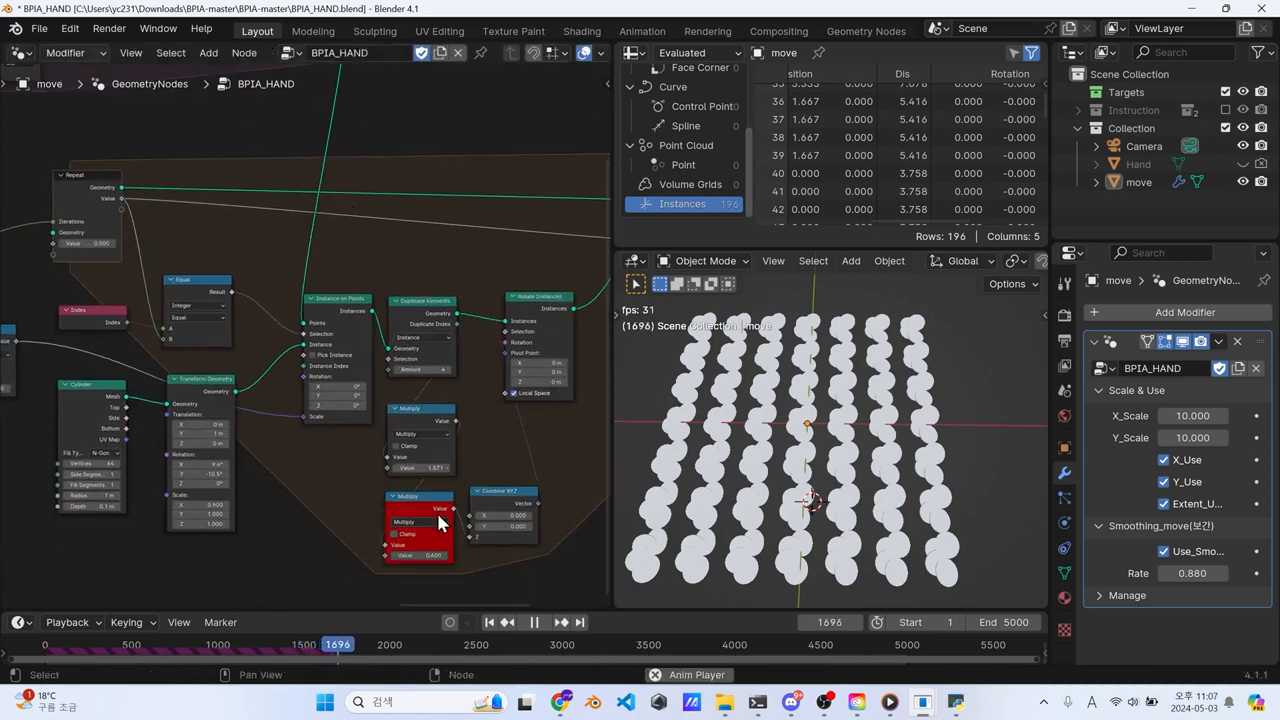
middle_click_drag(341, 269, 533, 513)
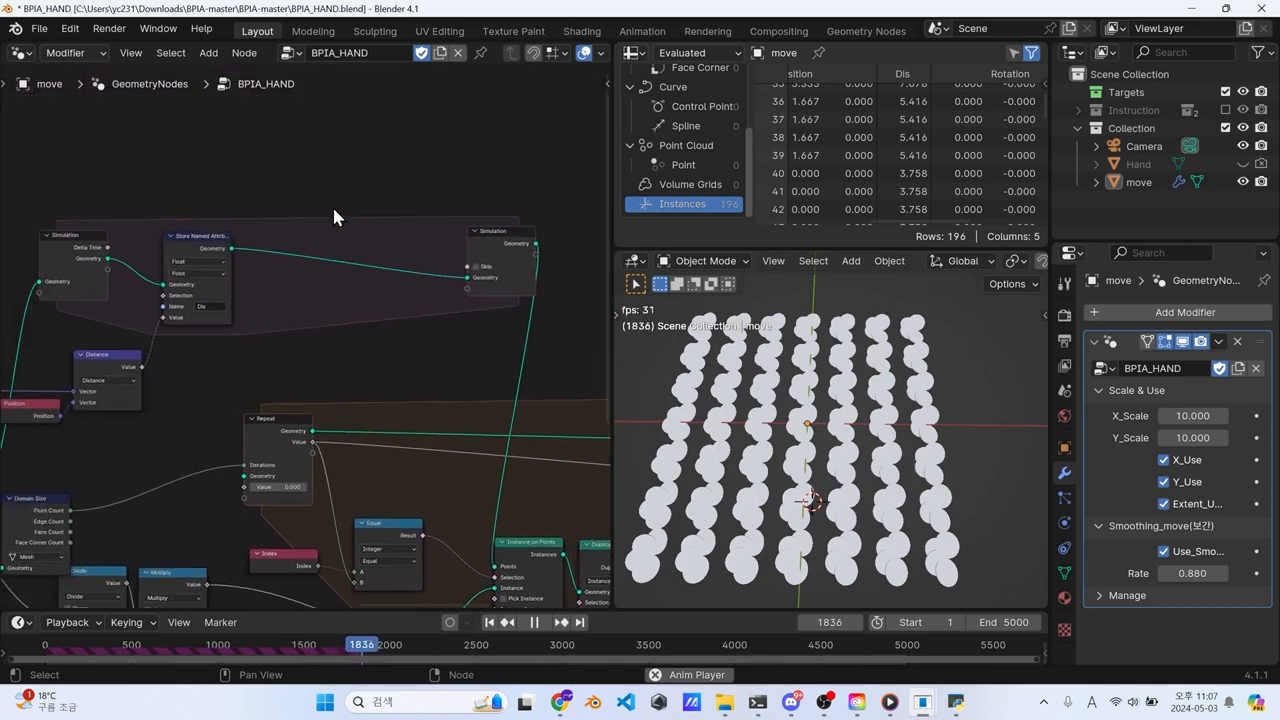
Step: Duplicate the Dis Store Named Attribute node onto the geometry link before the Simulation output and name its attribute R
scroll(345, 212, "up", 2)
left_click(172, 287)
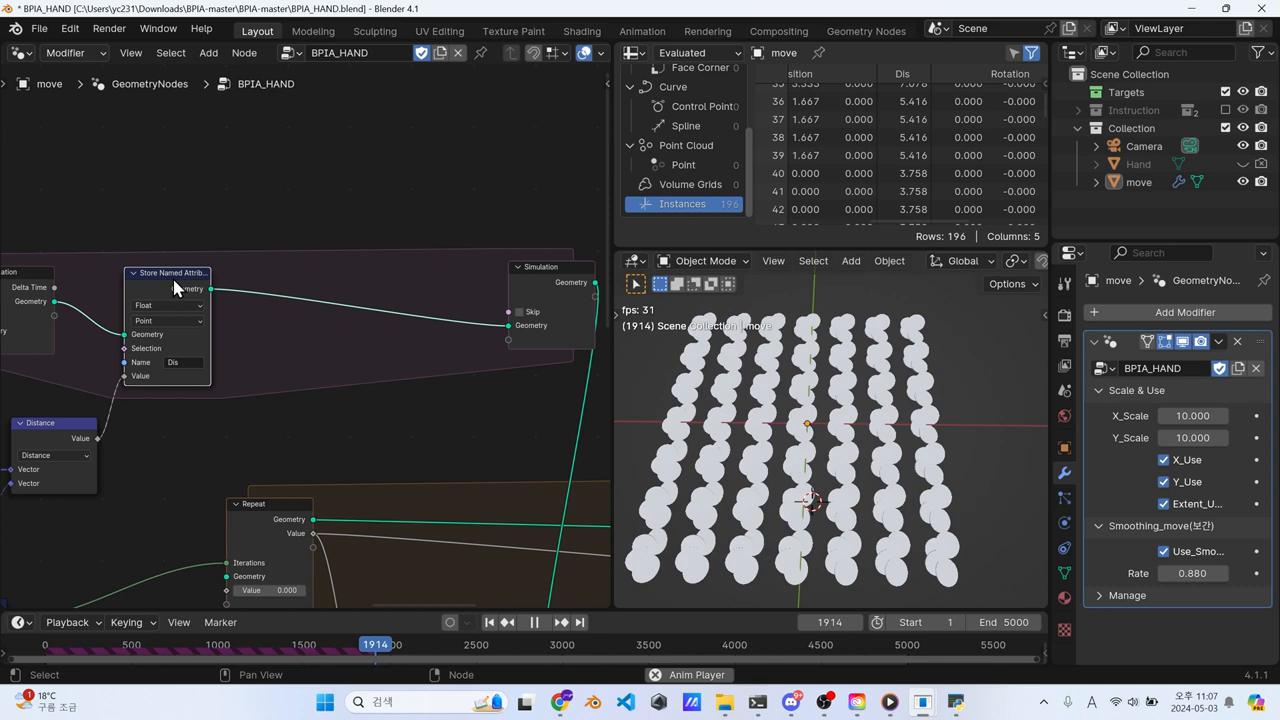
key("shift+d")
left_click(430, 350)
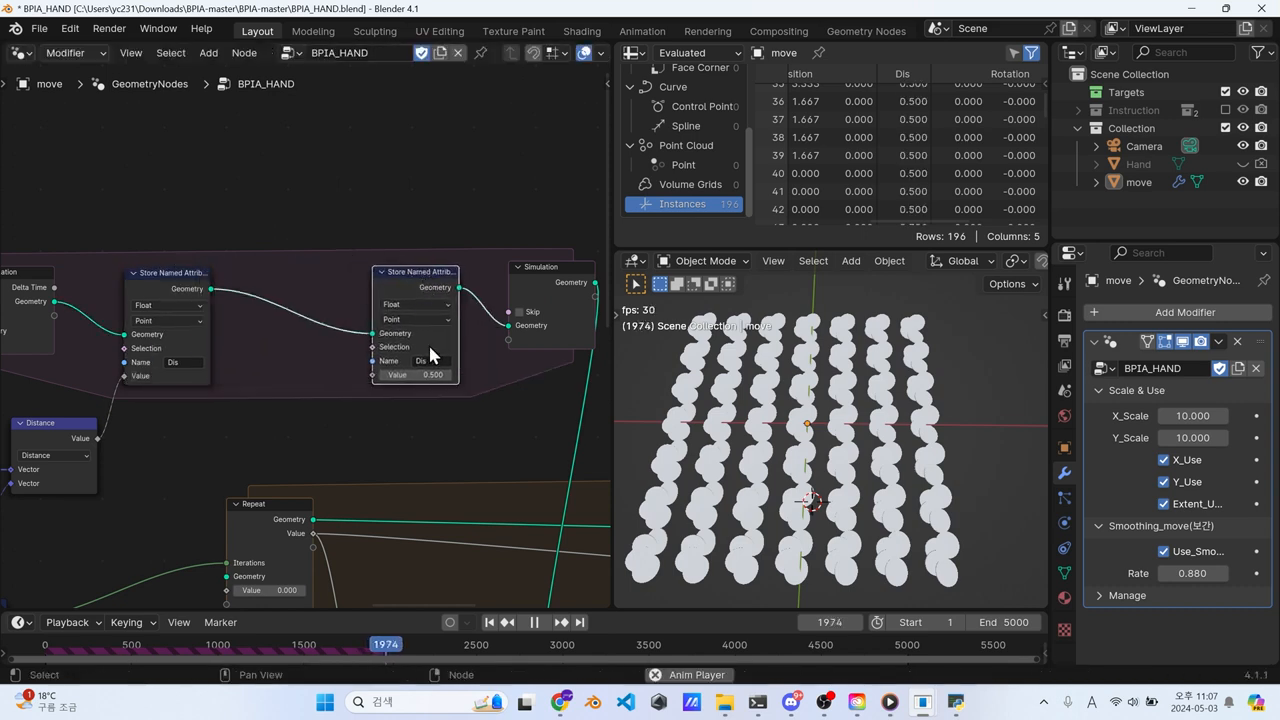
left_click(420, 360)
key("ctrl+c")
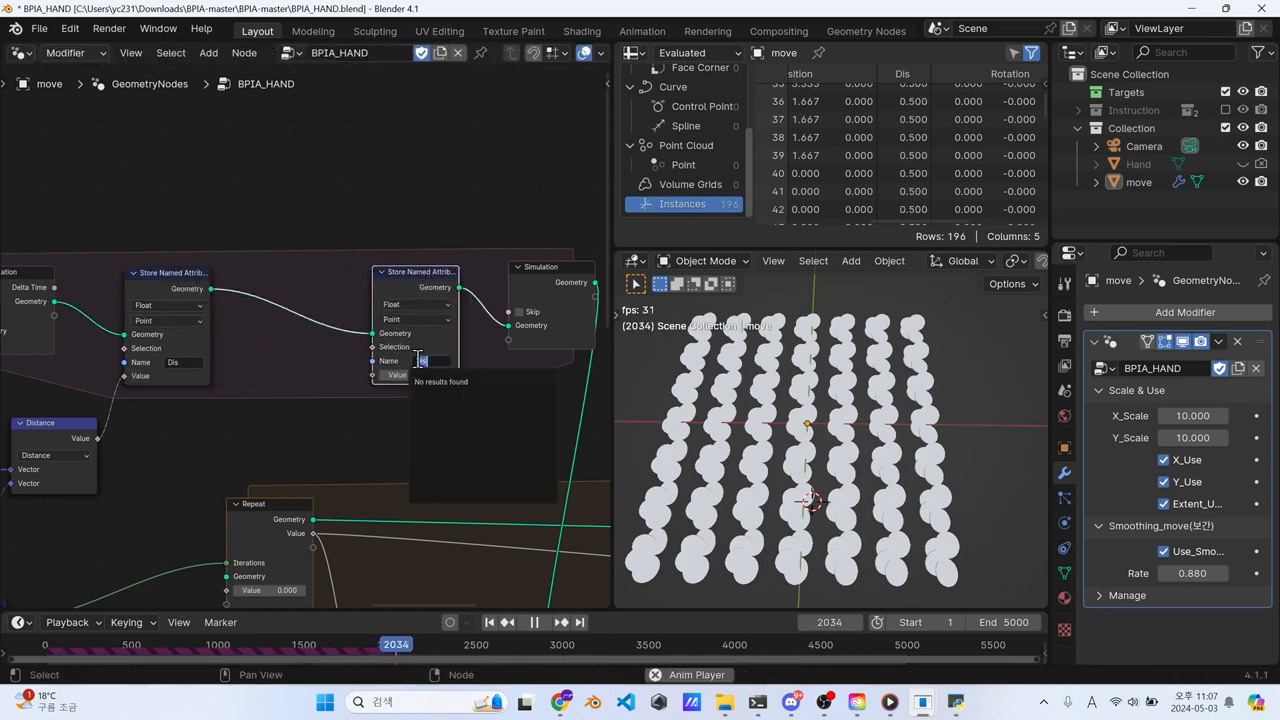
type("D")
key("Return")
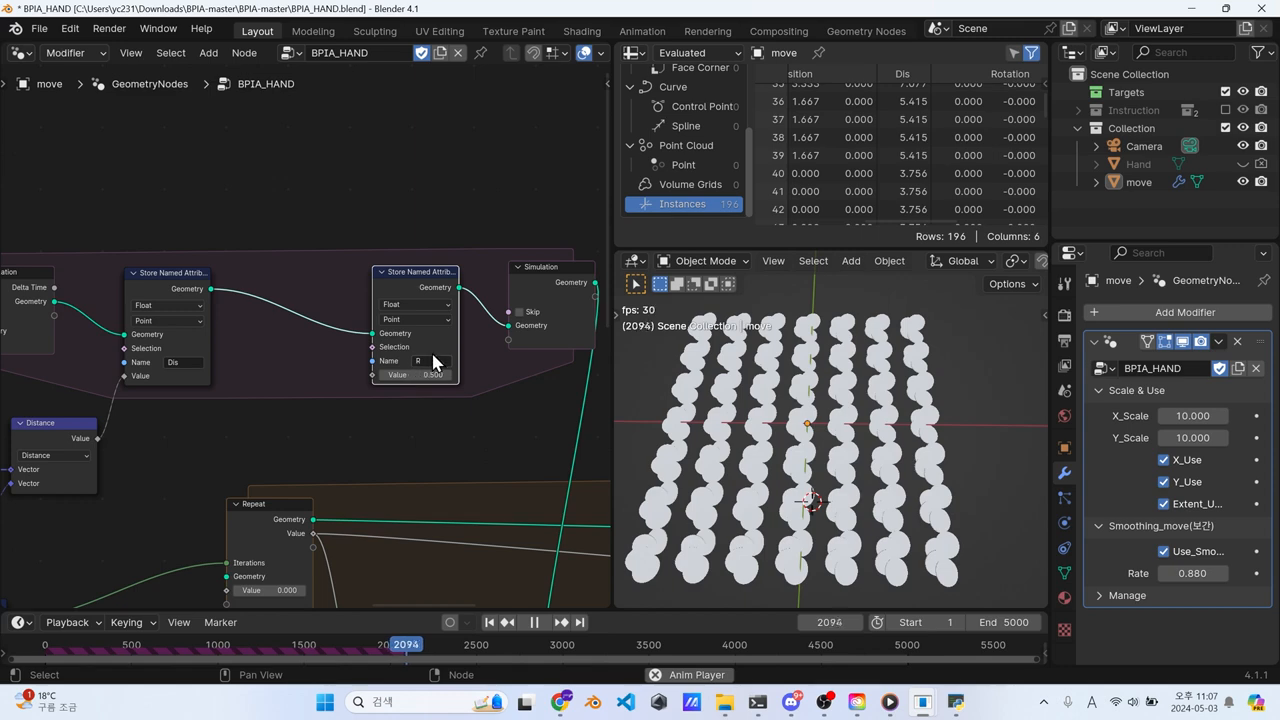
Step: Add a Named Attribute node below the two store nodes that reads the Dis attribute
scroll(434, 360, "up", 6)
scroll(342, 286, "down", 1)
scroll(338, 180, "down", 3)
key("shift+a")
left_click(333, 161)
type("na")
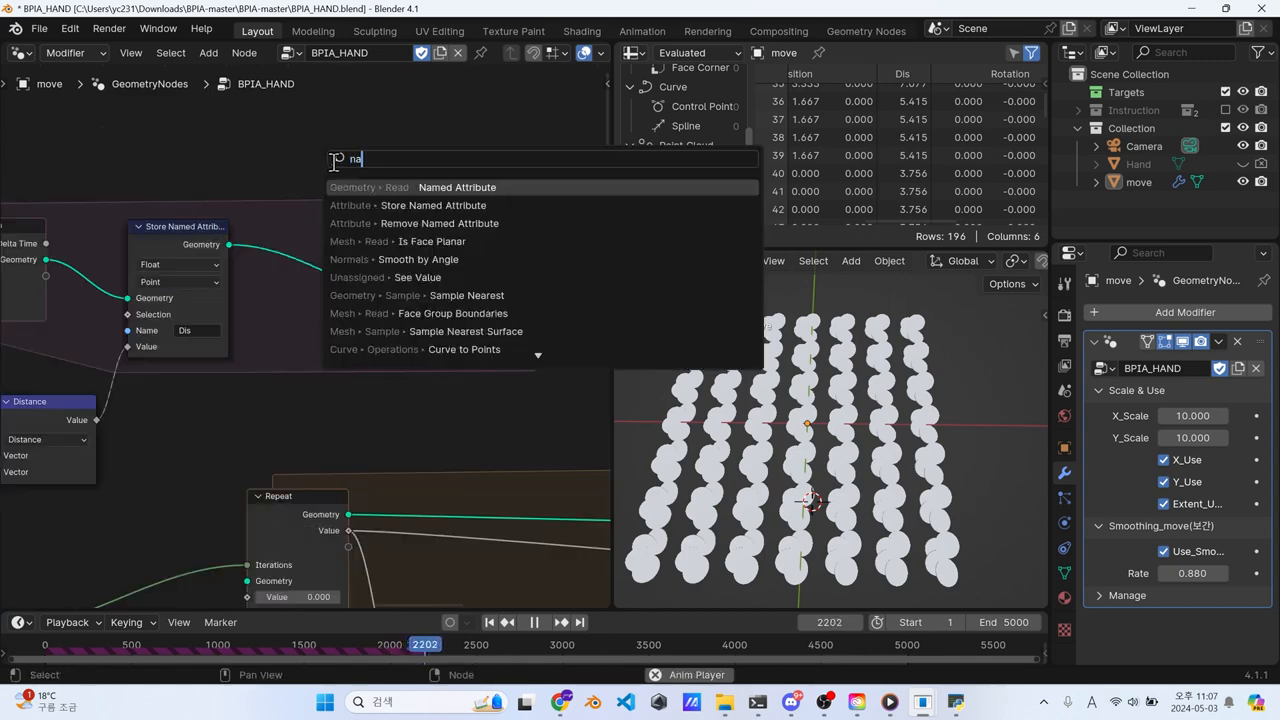
key("Return")
left_click(259, 380)
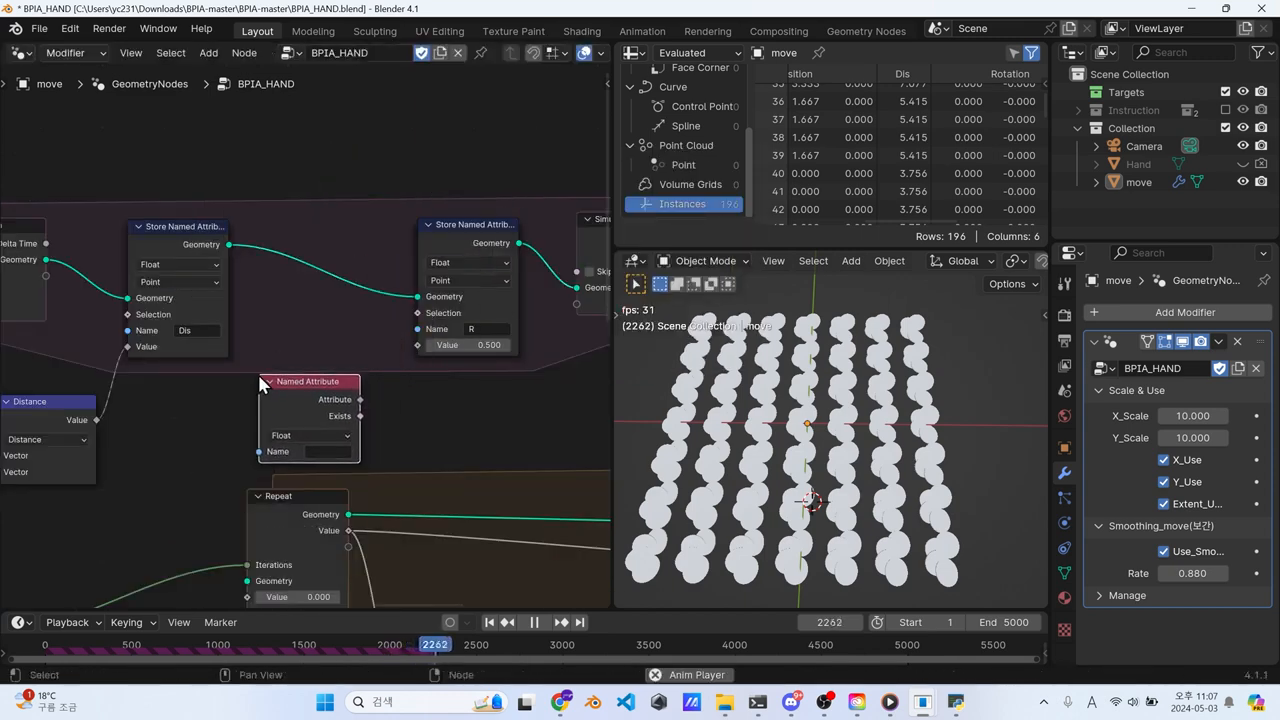
key("ctrl+v")
Step: Move the R store node and the Simulation output together to widen the gap after the Dis store node
scroll(376, 381, "down", 3)
middle_click_drag(376, 381, 248, 387)
left_click_drag(303, 202, 440, 345)
left_click_drag(339, 269, 465, 264)
Step: Duplicate the Dis Named Attribute node just above the original and set the copy to read R
left_click(220, 391)
key("shift+d")
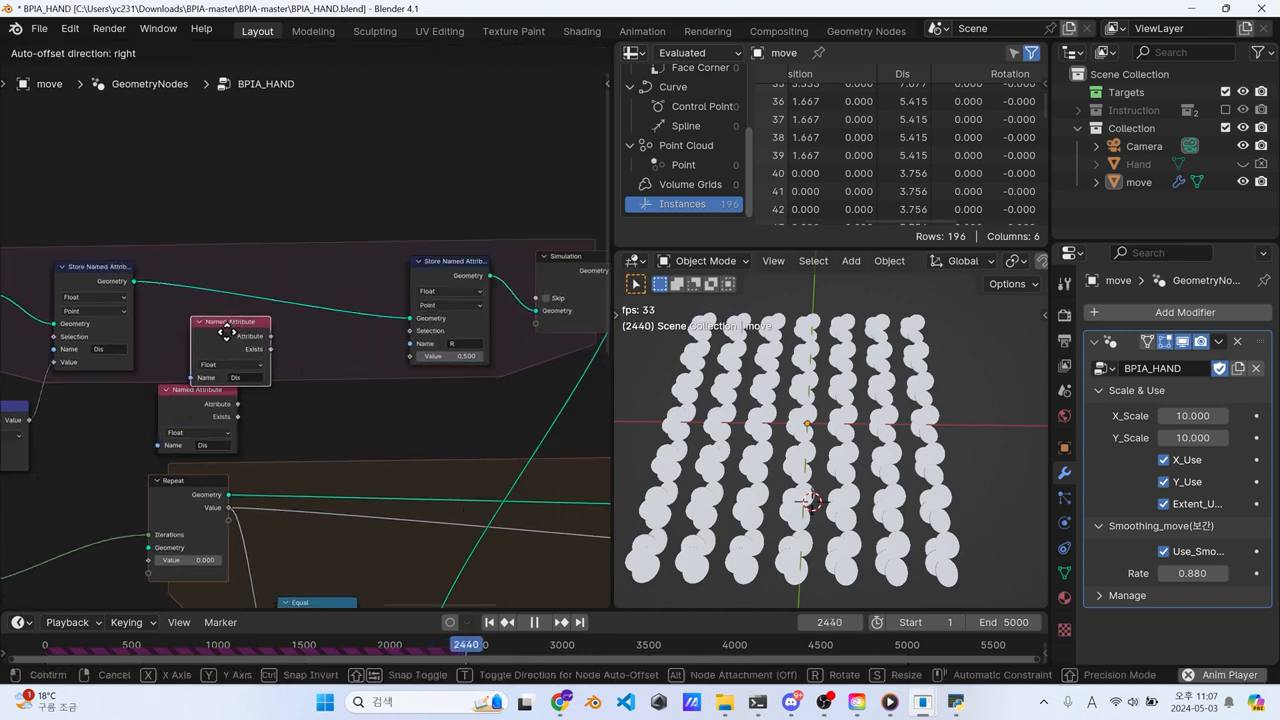
left_click(199, 322)
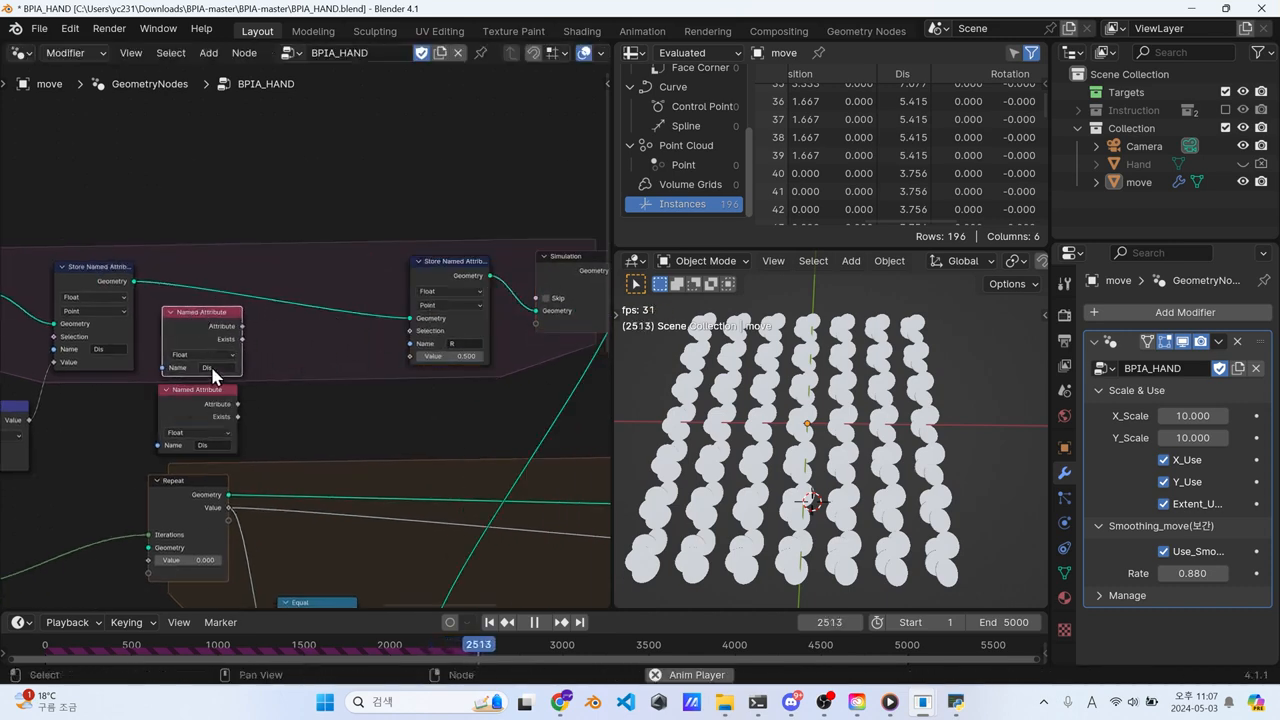
type("R")
Step: Connect the R Named Attribute output to the value of the R store node and tidy the node placement
scroll(220, 326, "up", 2)
left_click_drag(212, 321, 459, 366)
left_click_drag(509, 227, 481, 225)
left_click_drag(111, 345, 104, 348)
Step: Insert an Add math node between the R Named Attribute and the R store node, and check the R column in the spreadsheet
key("shift+a")
type("ma")
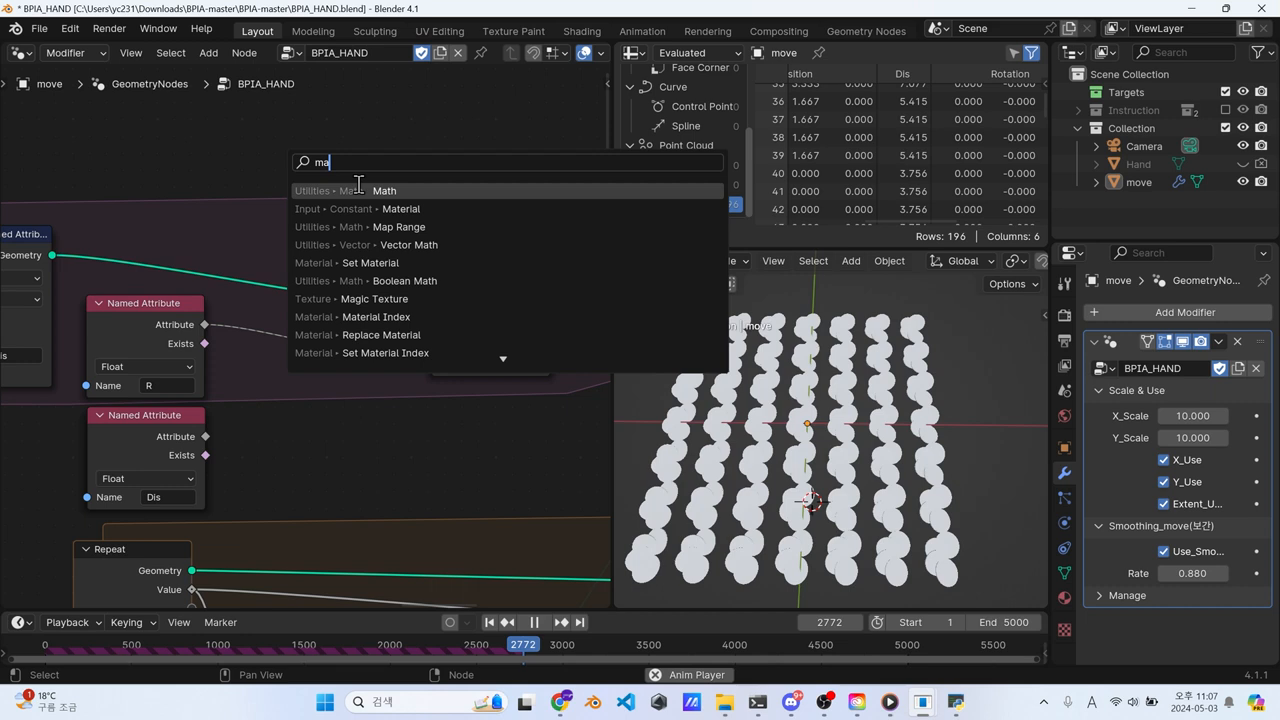
key("Return")
left_click(290, 313)
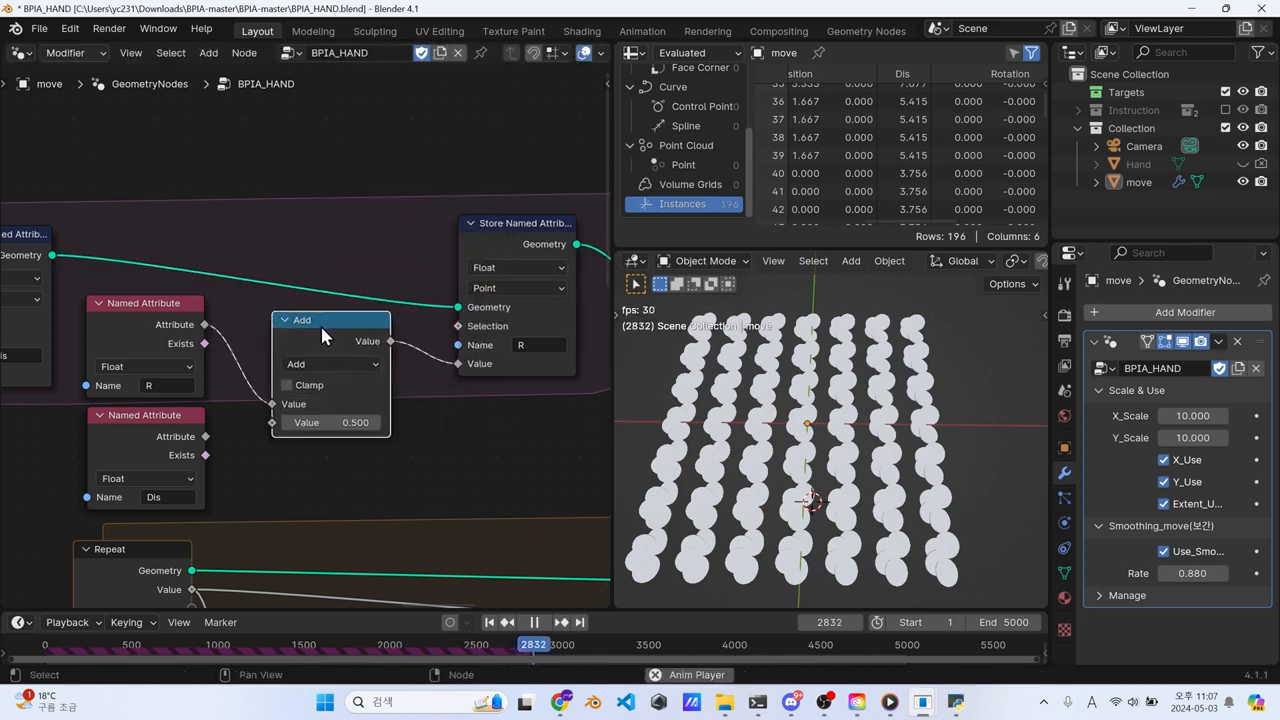
left_click_drag(911, 219, 991, 205)
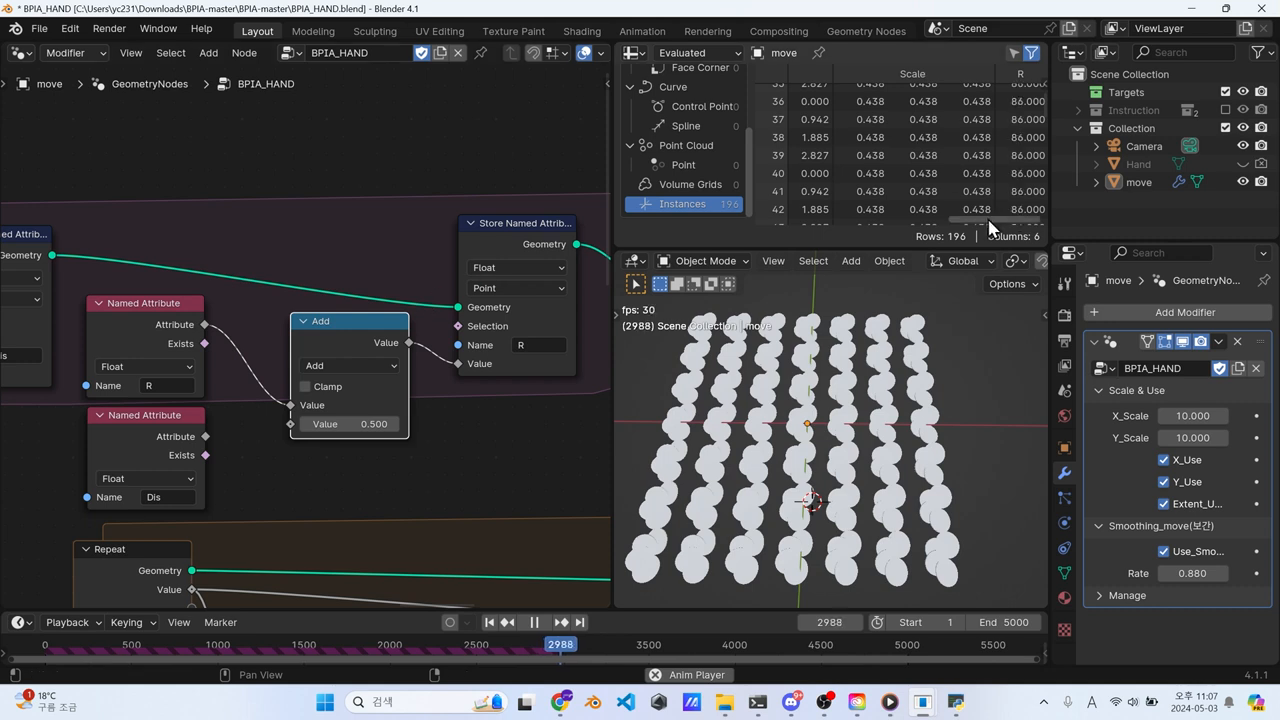
left_click_drag(340, 321, 352, 289)
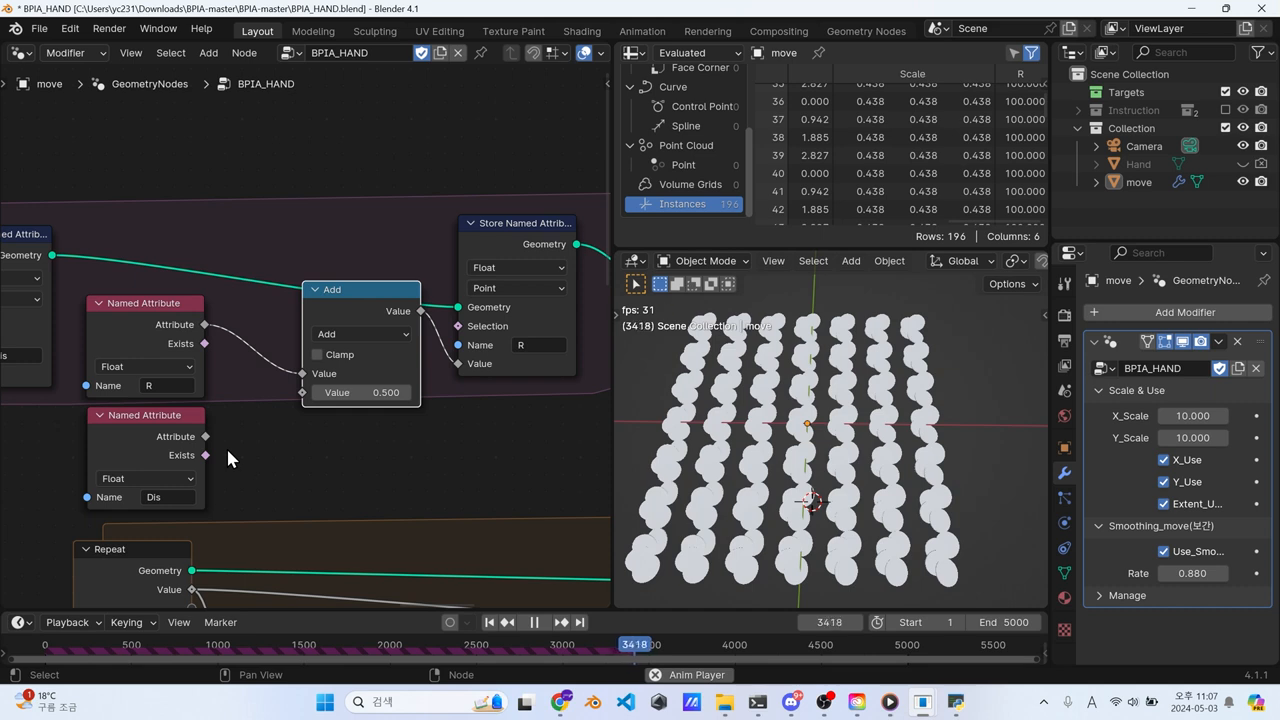
Step: Add a Less Than compare node fed by the Dis Named Attribute output
left_click(176, 461)
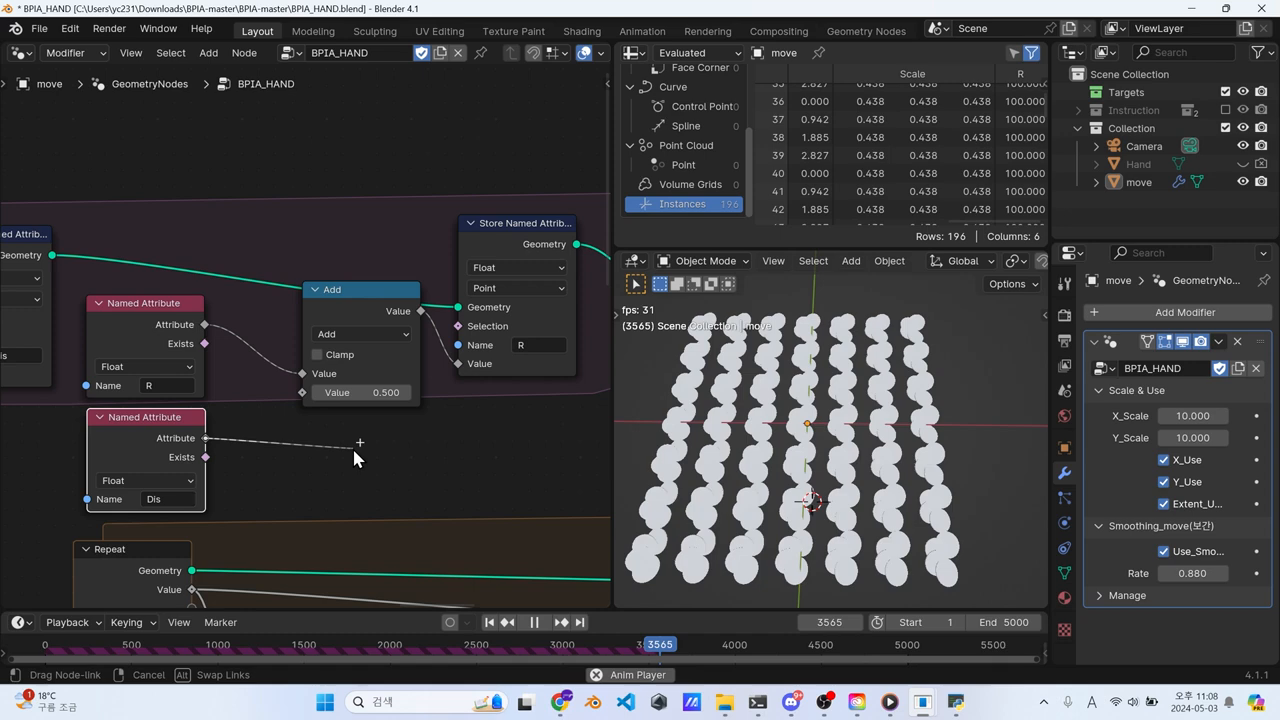
key("shift+a")
type("les")
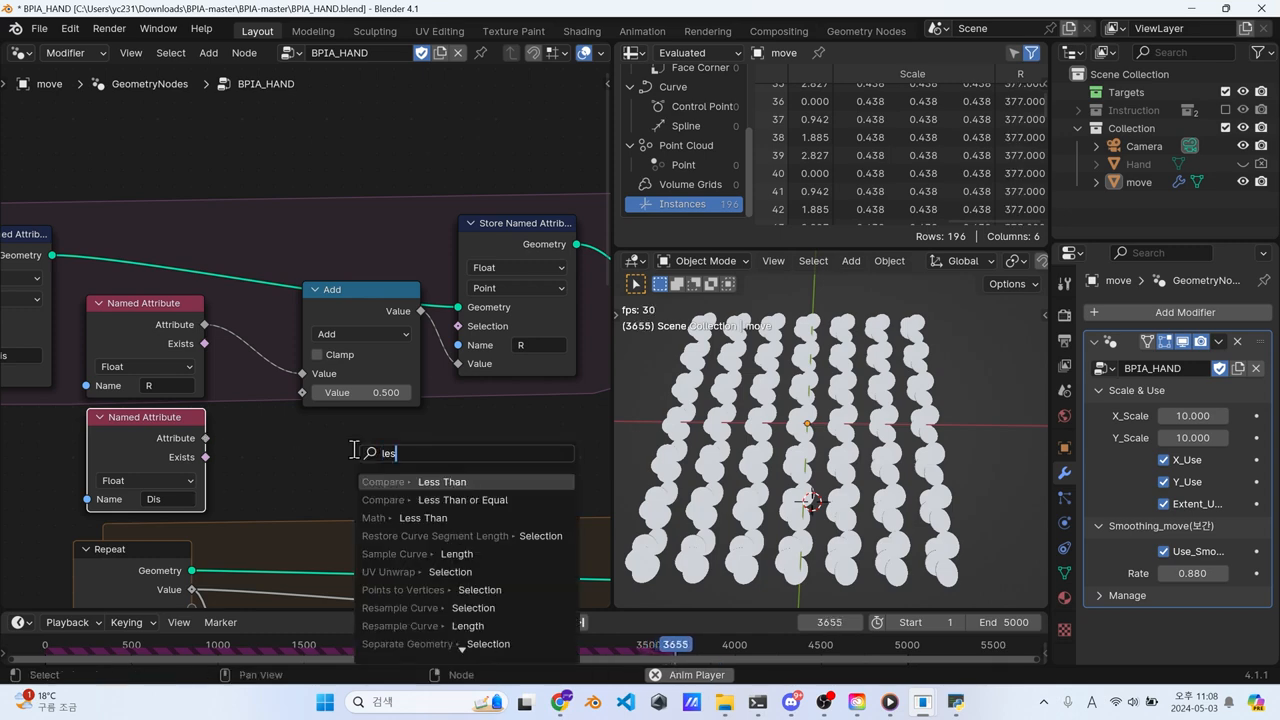
key("Return")
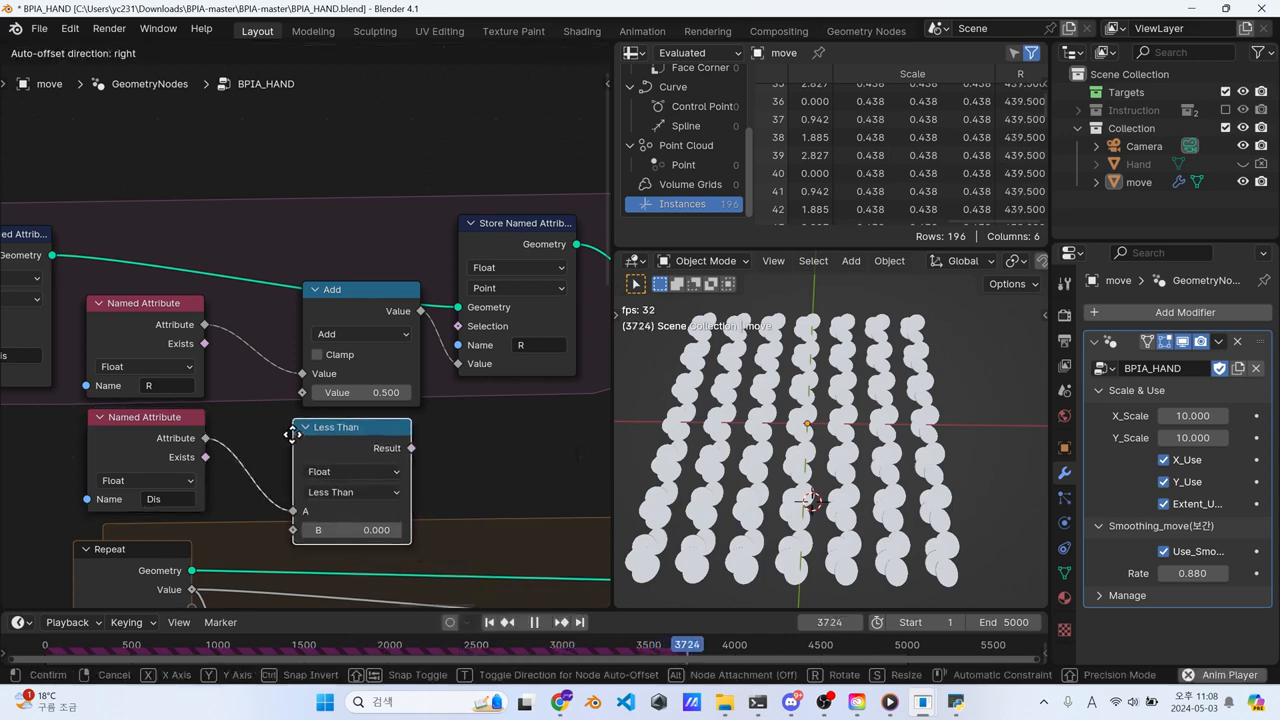
left_click(167, 430)
Step: Select the simulation zone with its attribute and distance nodes and move them up, away from the repeat zone
scroll(170, 433, "down", 3)
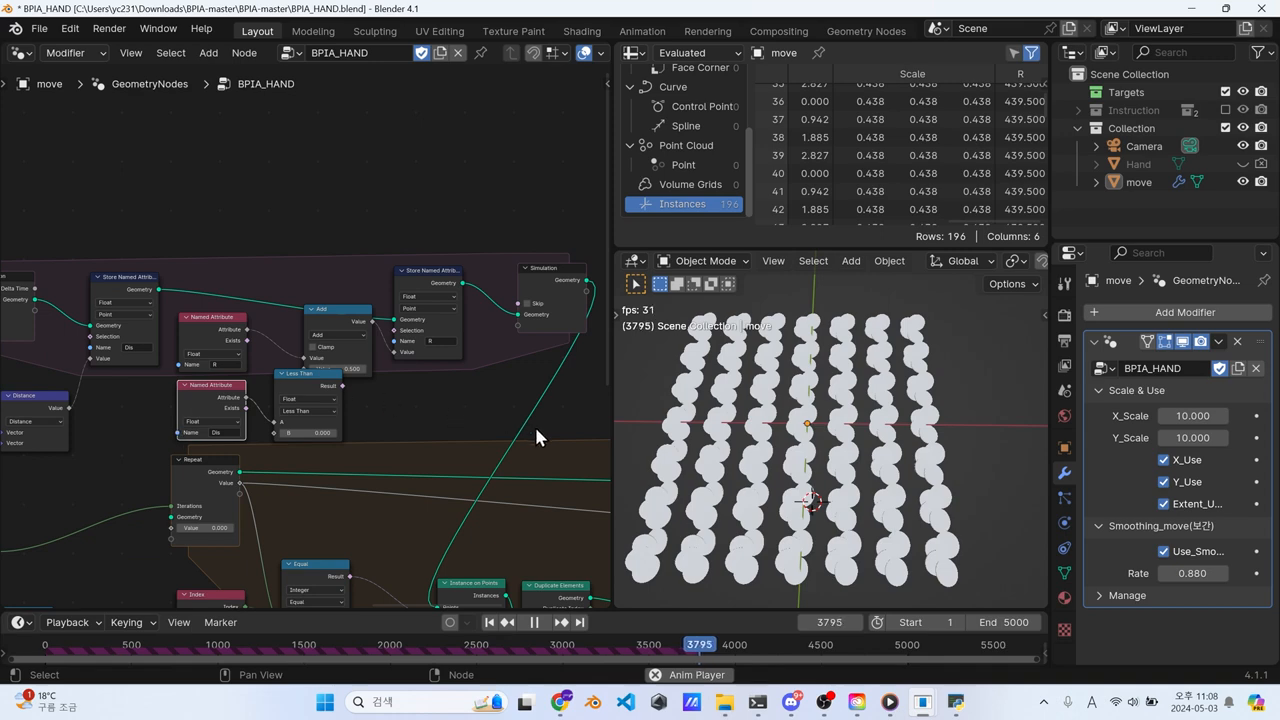
scroll(536, 437, "down", 2)
left_click_drag(540, 405, 48, 256)
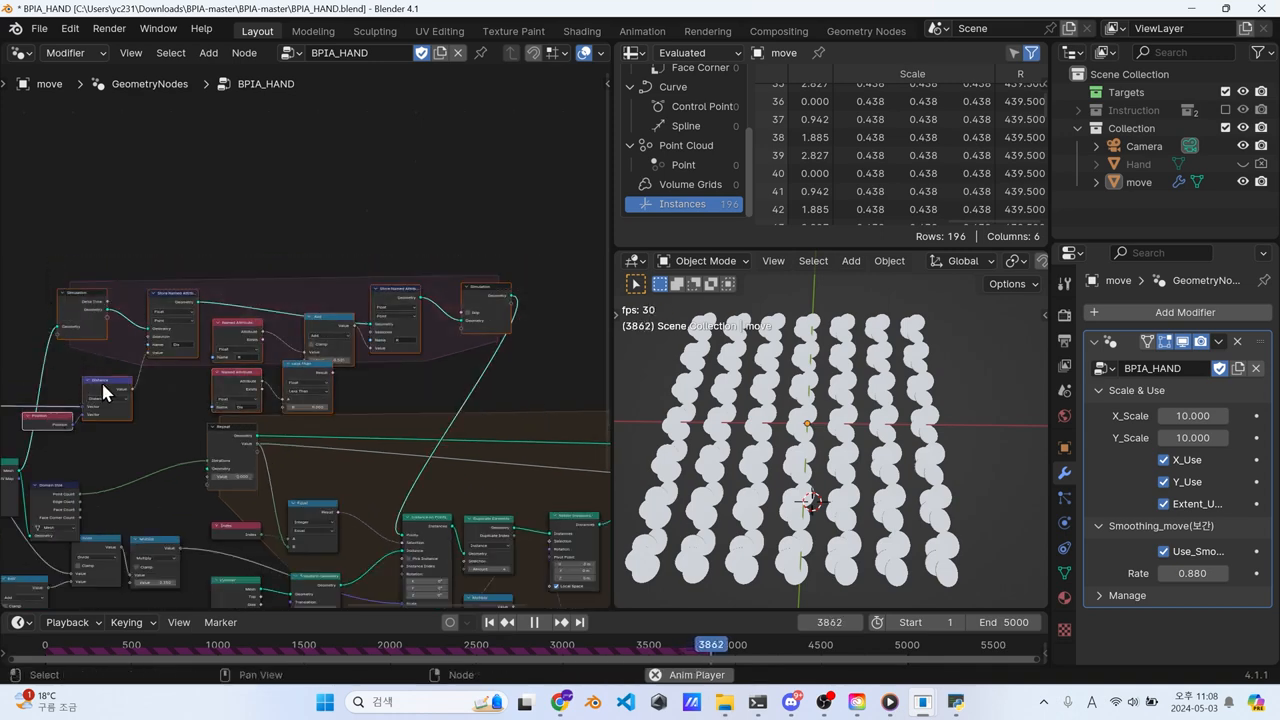
left_click_drag(103, 382, 109, 322)
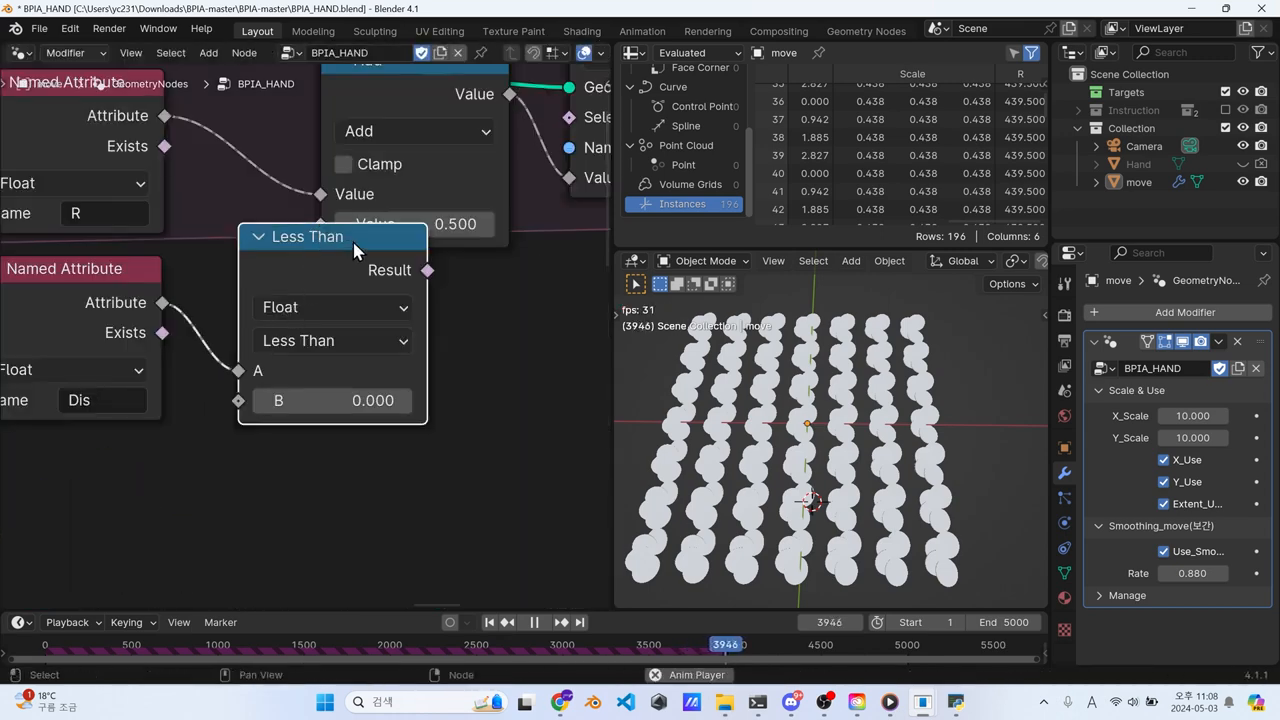
Step: Move the Less Than node clear of the Add node and set its B threshold to 3
left_click_drag(352, 243, 303, 312)
left_click(311, 478)
type("3")
key("Return")
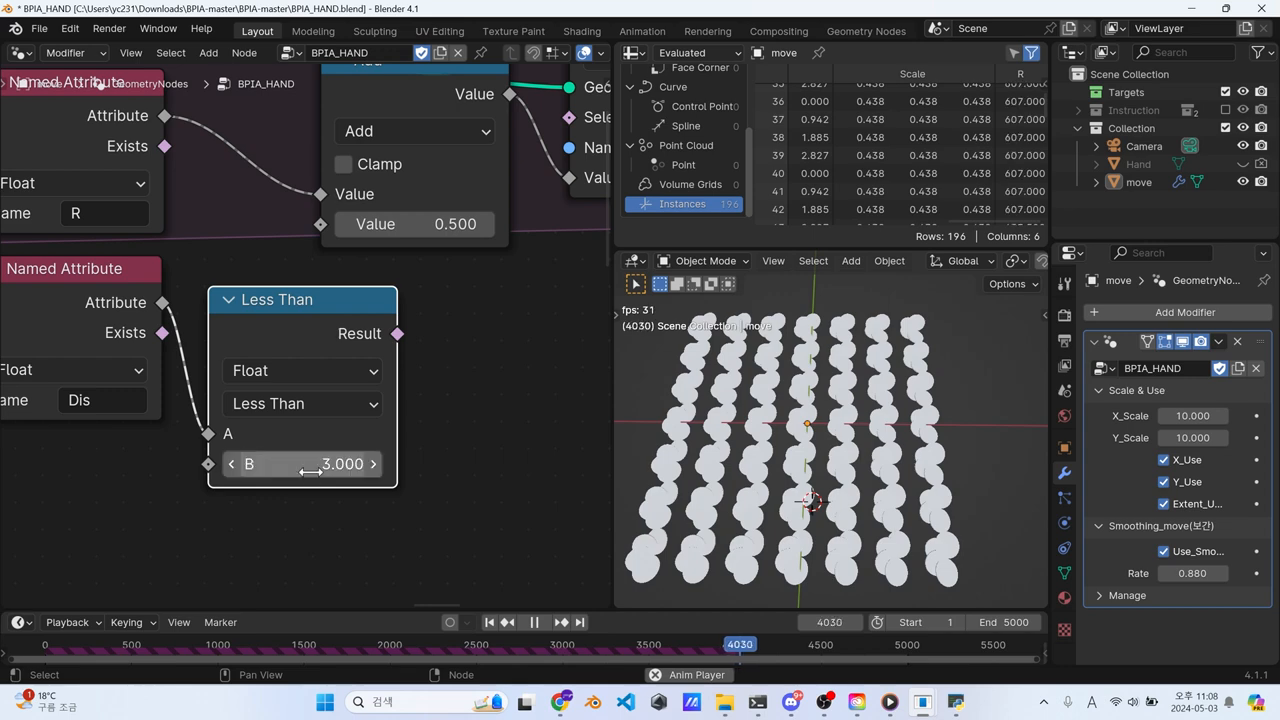
Step: Add a Switch node driven by the Less Than result and set its input type to Float
scroll(312, 482, "down", 3)
left_click_drag(200, 328, 200, 359)
left_click_drag(322, 335, 317, 347)
left_click_drag(350, 346, 440, 358)
type("swi")
key("Return")
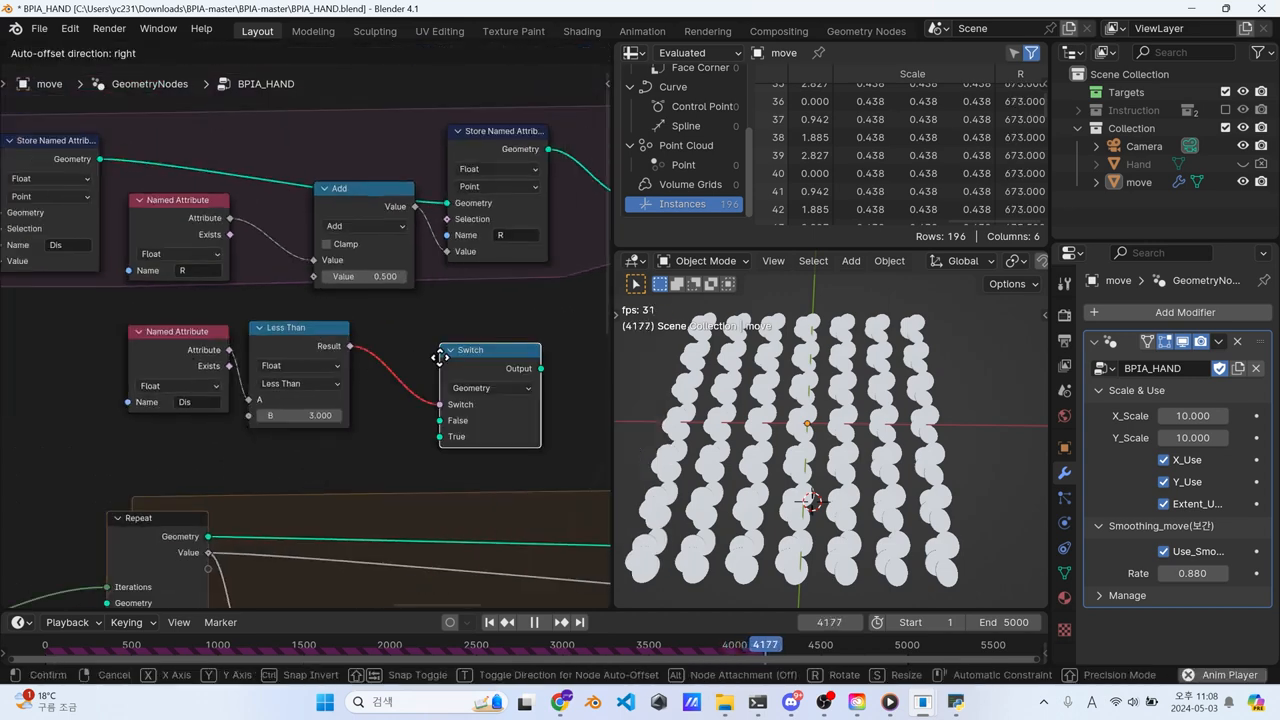
left_click(435, 372)
left_click(435, 372)
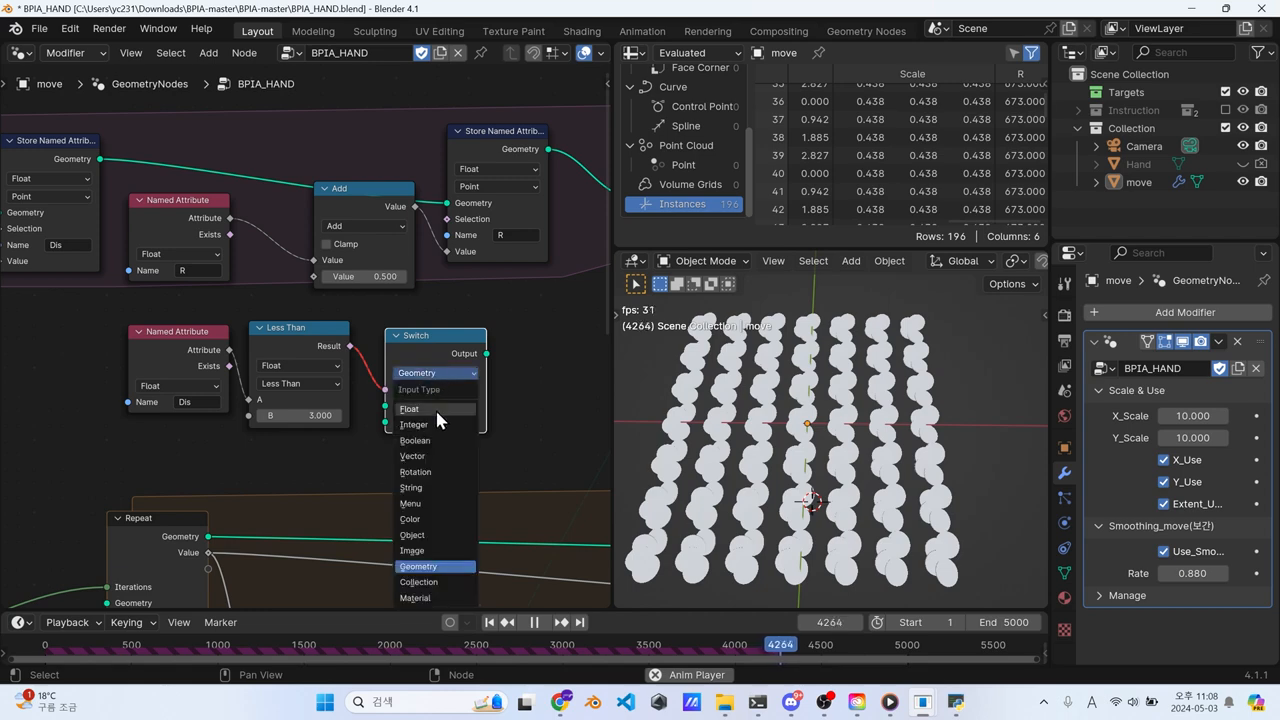
left_click(435, 408)
Step: Set the Switch node's True value to 0.1 and its False value to -0.1
scroll(465, 320, "up", 2)
left_click(426, 456)
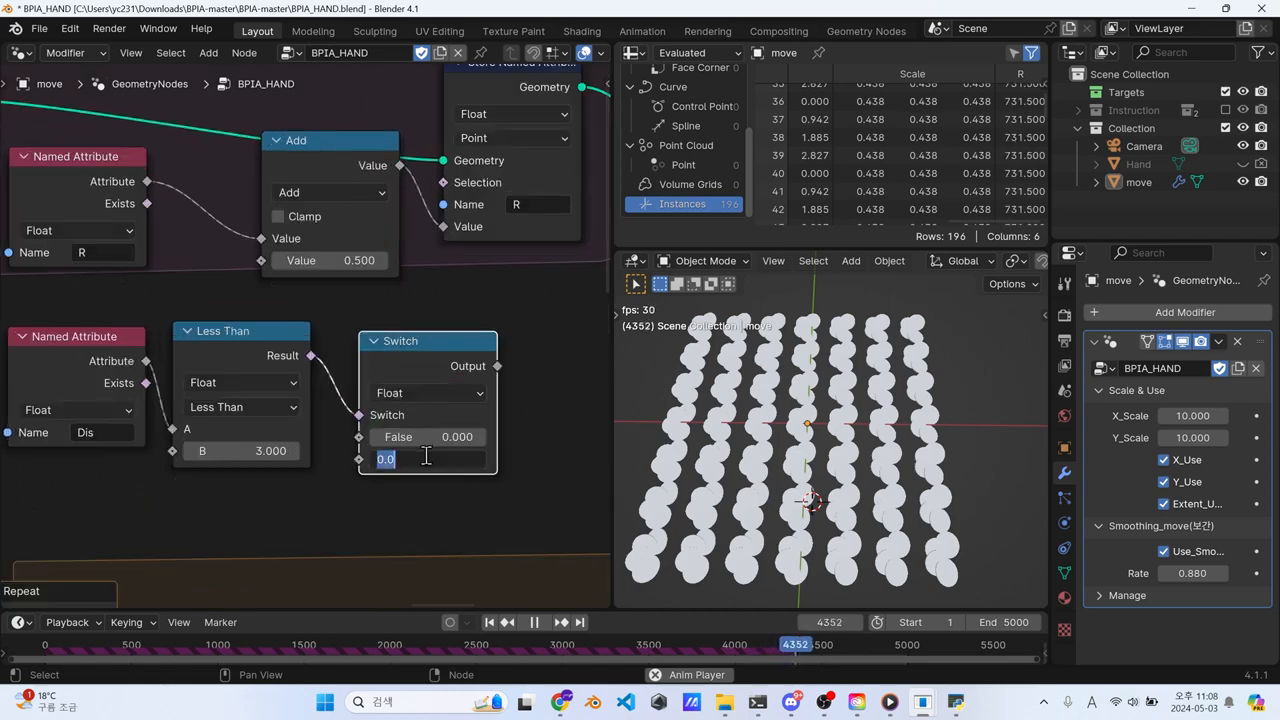
key("Return")
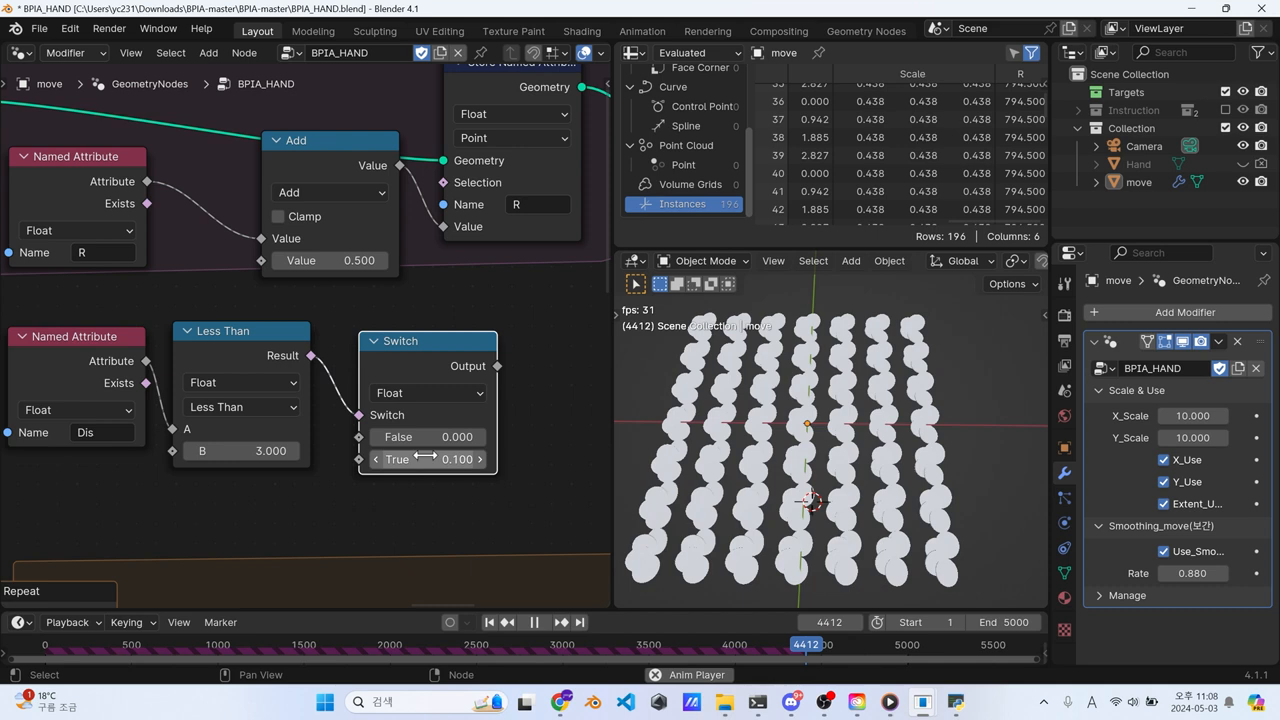
left_click(439, 430)
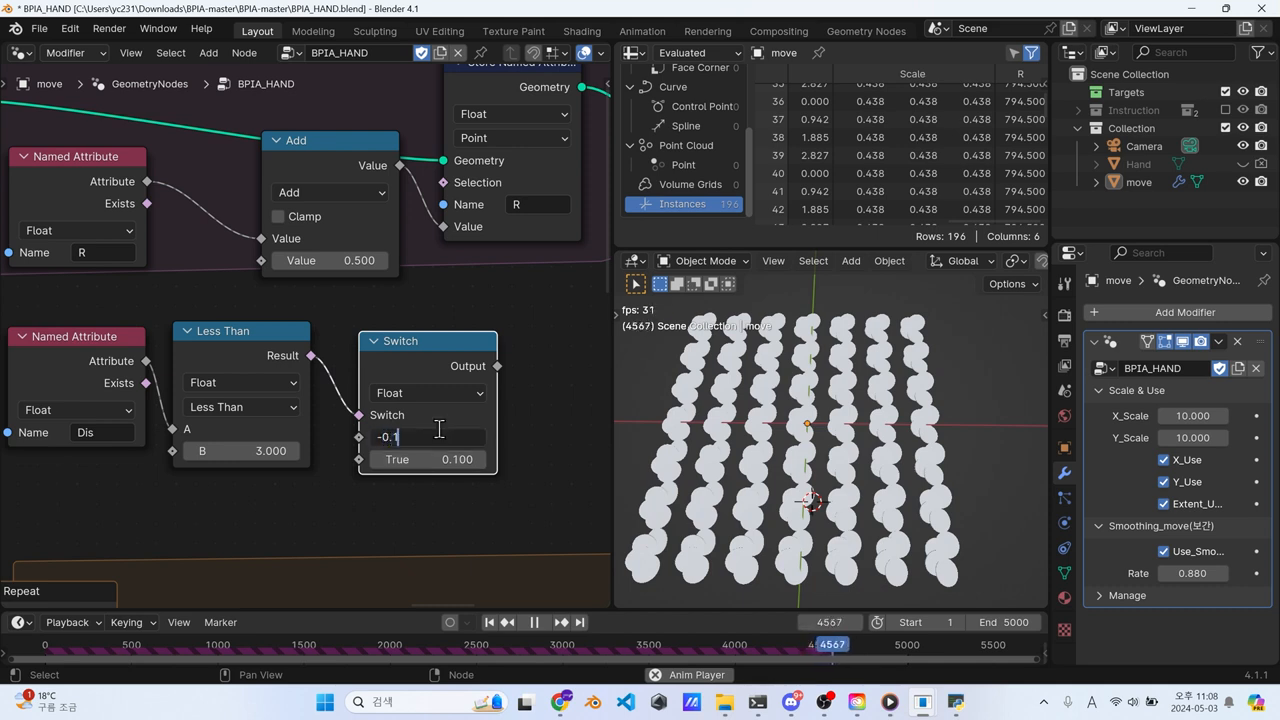
key("Return")
Step: Connect the Switch output to the Add node's second value and shift the Add node left, away from the Store Named Attribute node
left_click_drag(448, 347, 426, 340)
middle_click_drag(491, 352, 360, 390)
scroll(362, 392, "down", 2)
left_click_drag(344, 392, 453, 283)
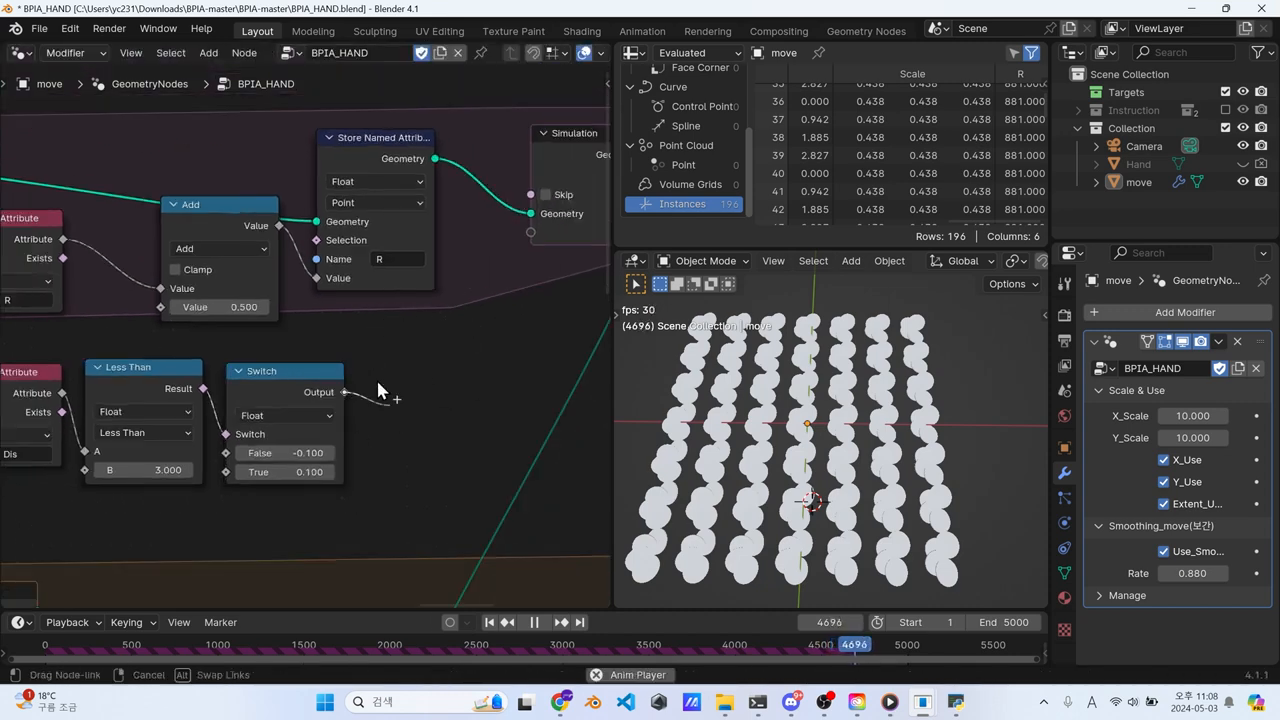
left_click_drag(376, 390, 160, 307)
left_click_drag(190, 204, 114, 219)
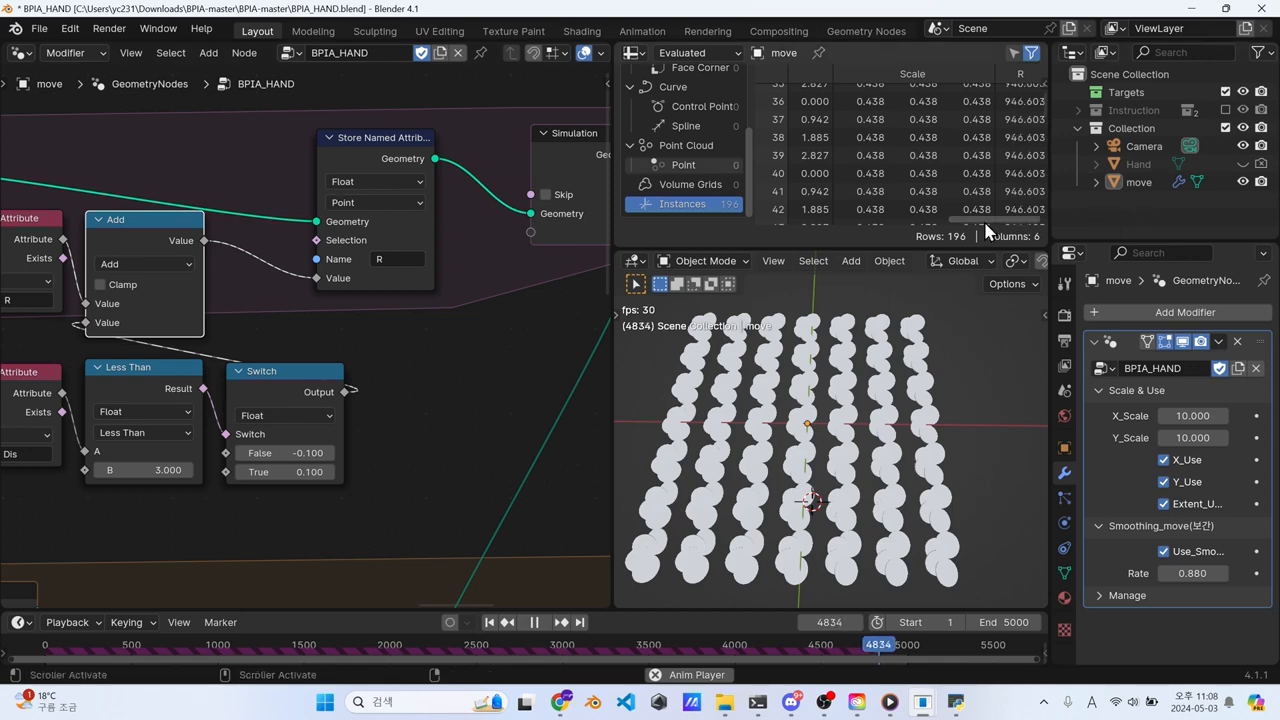
Step: Insert a Clamp node between the Add node and the Store Named Attribute node for R
scroll(529, 243, "down", 3)
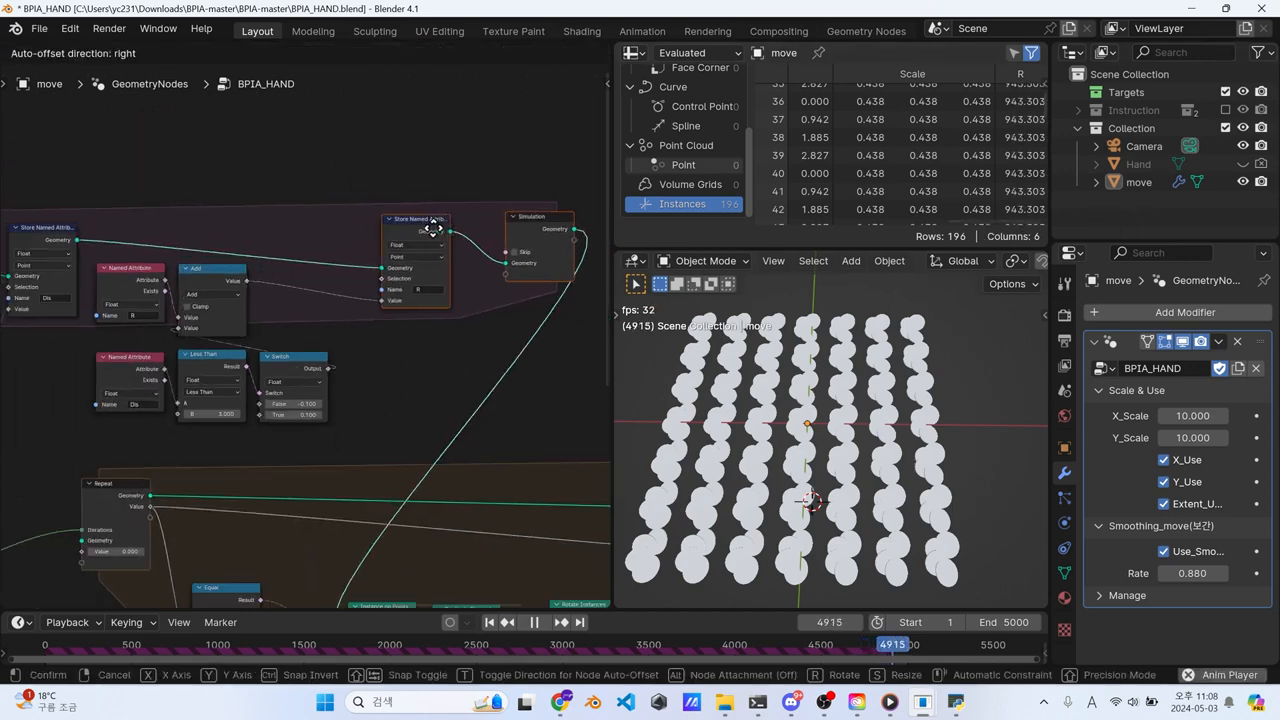
key("shift+a")
left_click(440, 176)
type("cla")
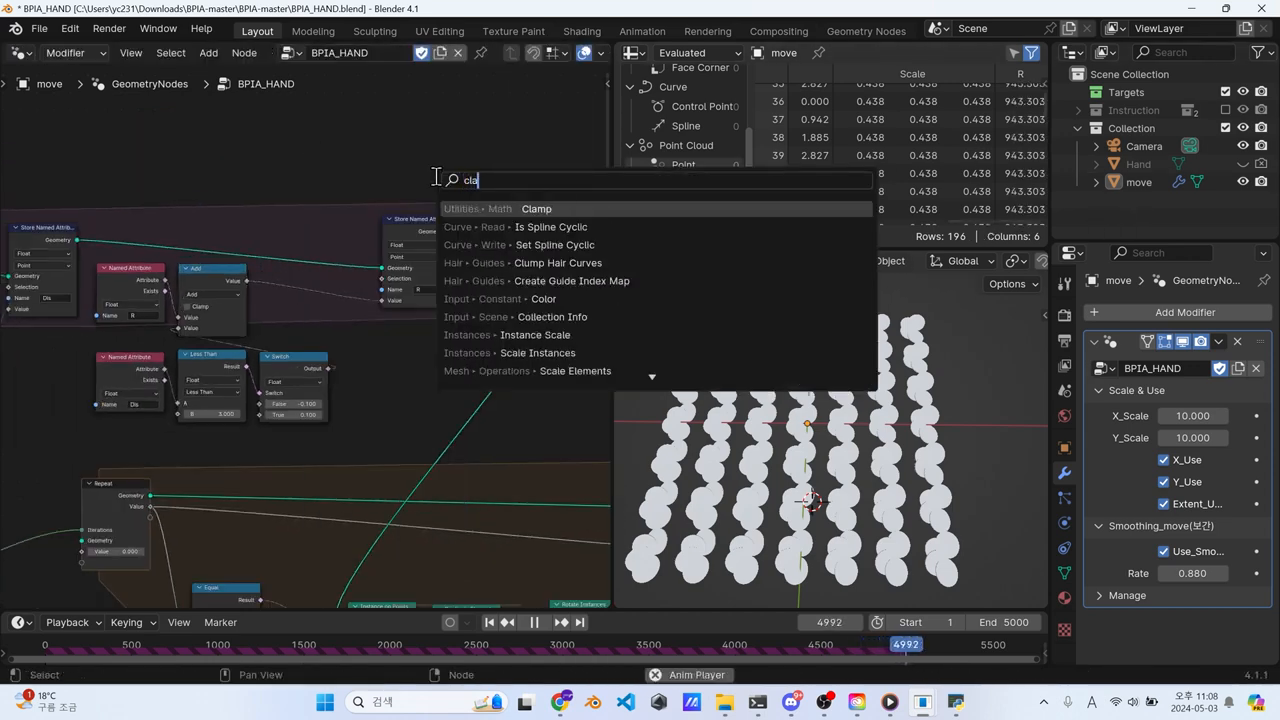
key("Return")
left_click(268, 271)
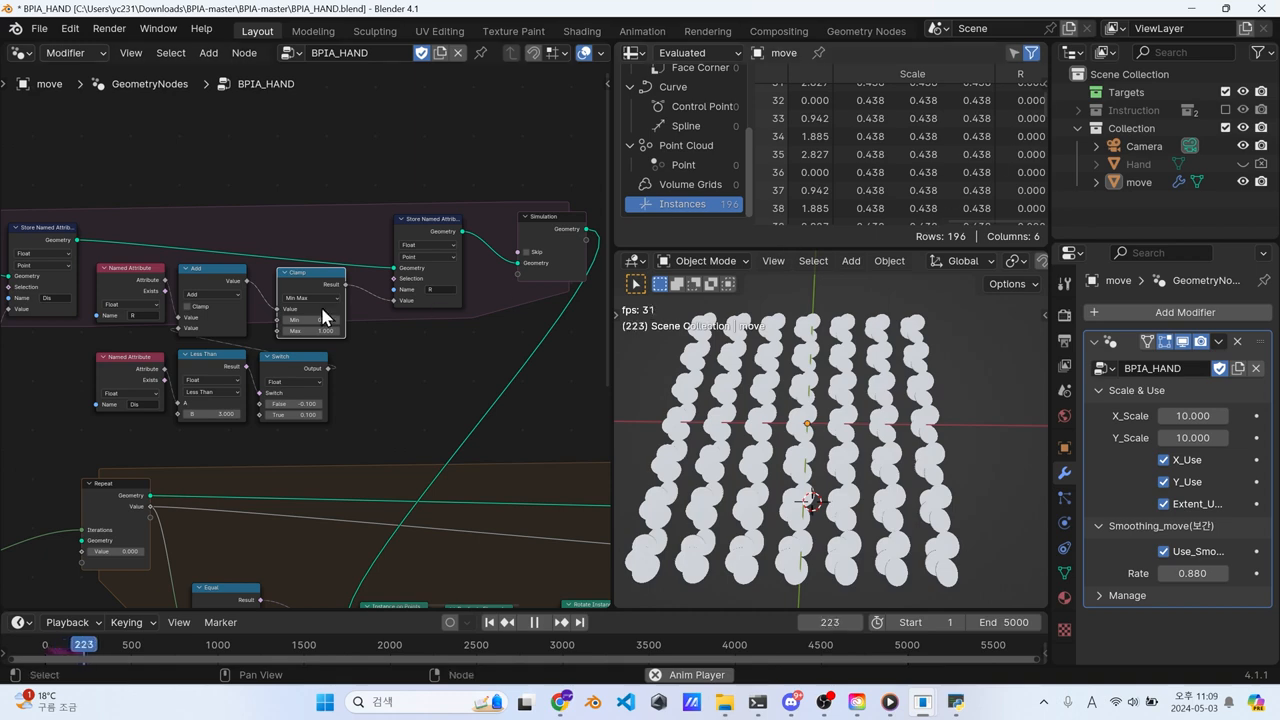
Step: Add a Named Attribute node beside the red Multiply node that feeds Combine XYZ in the repeat zone
scroll(274, 281, "down", 5)
middle_click_drag(365, 466, 352, 353)
scroll(352, 355, "up", 2)
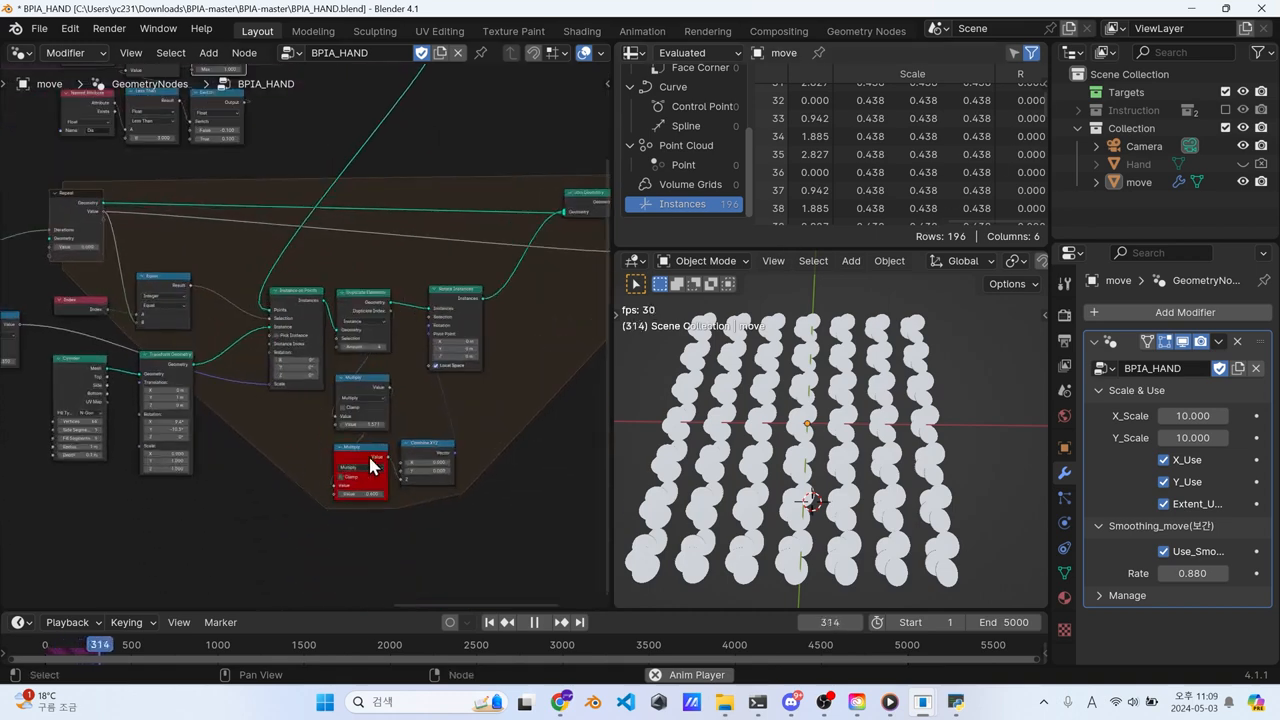
scroll(340, 478, "up", 2)
middle_click_drag(336, 475, 303, 358)
key("shift+a")
type("nam")
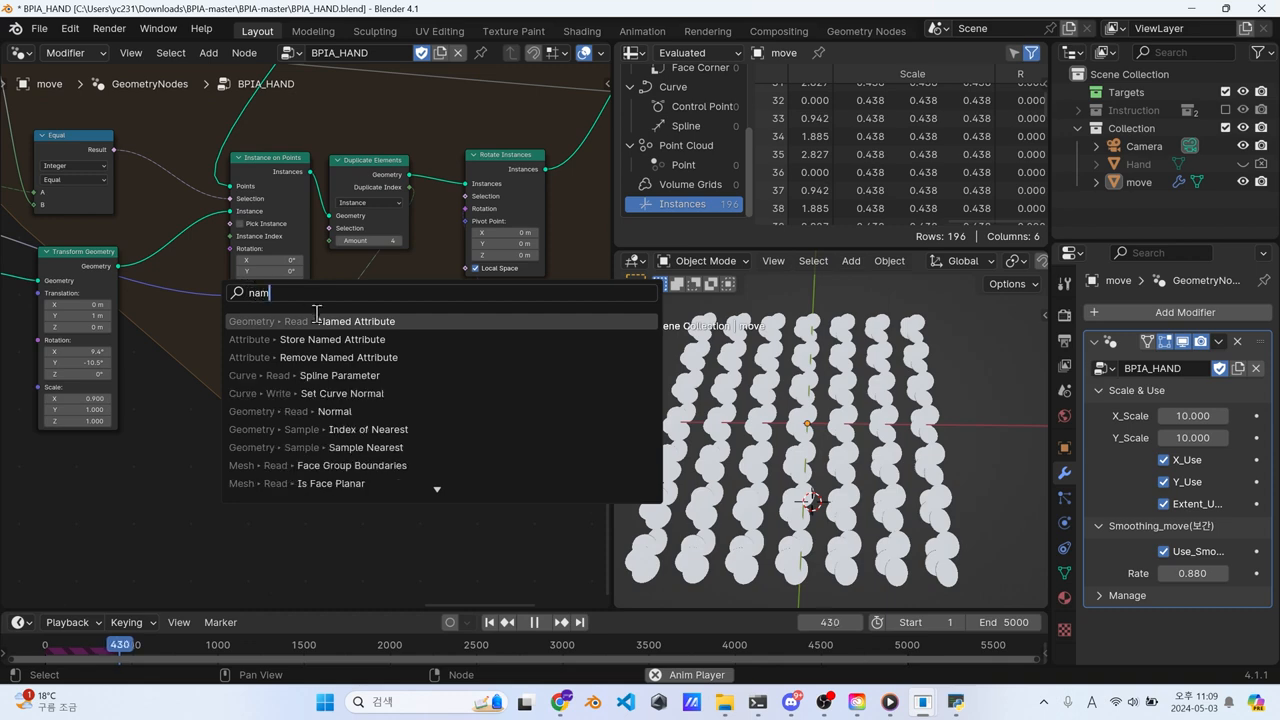
key("Return")
left_click(204, 390)
Step: Set the new Named Attribute's name to R and connect it to the red Multiply node's second value
scroll(226, 470, "up", 2)
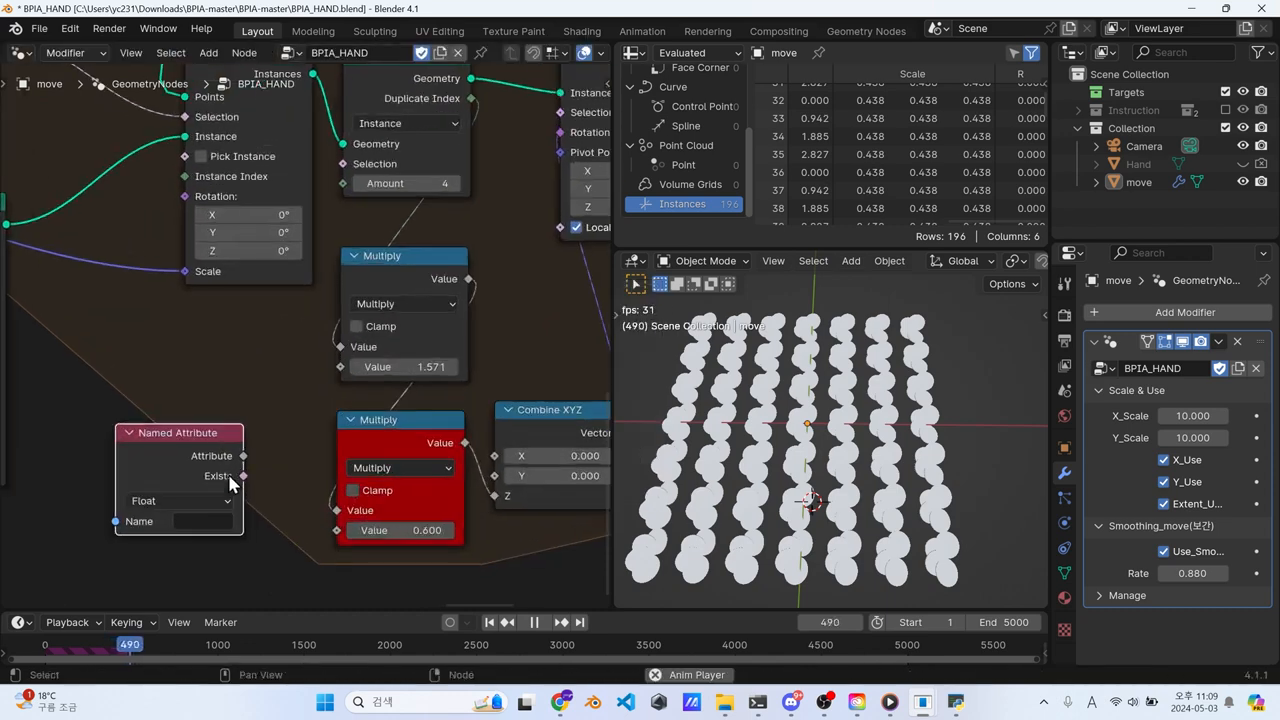
left_click(205, 521)
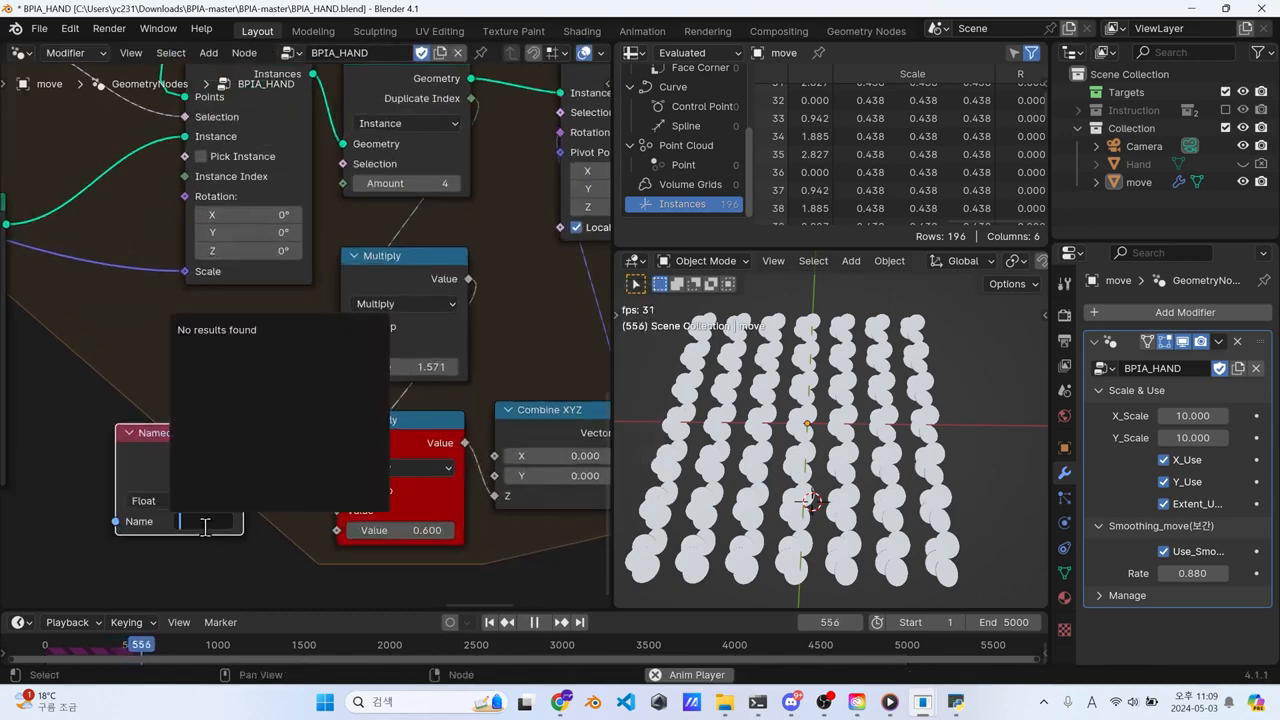
type("R")
key("Return")
left_click_drag(243, 456, 297, 485)
left_click_drag(336, 543, 336, 543)
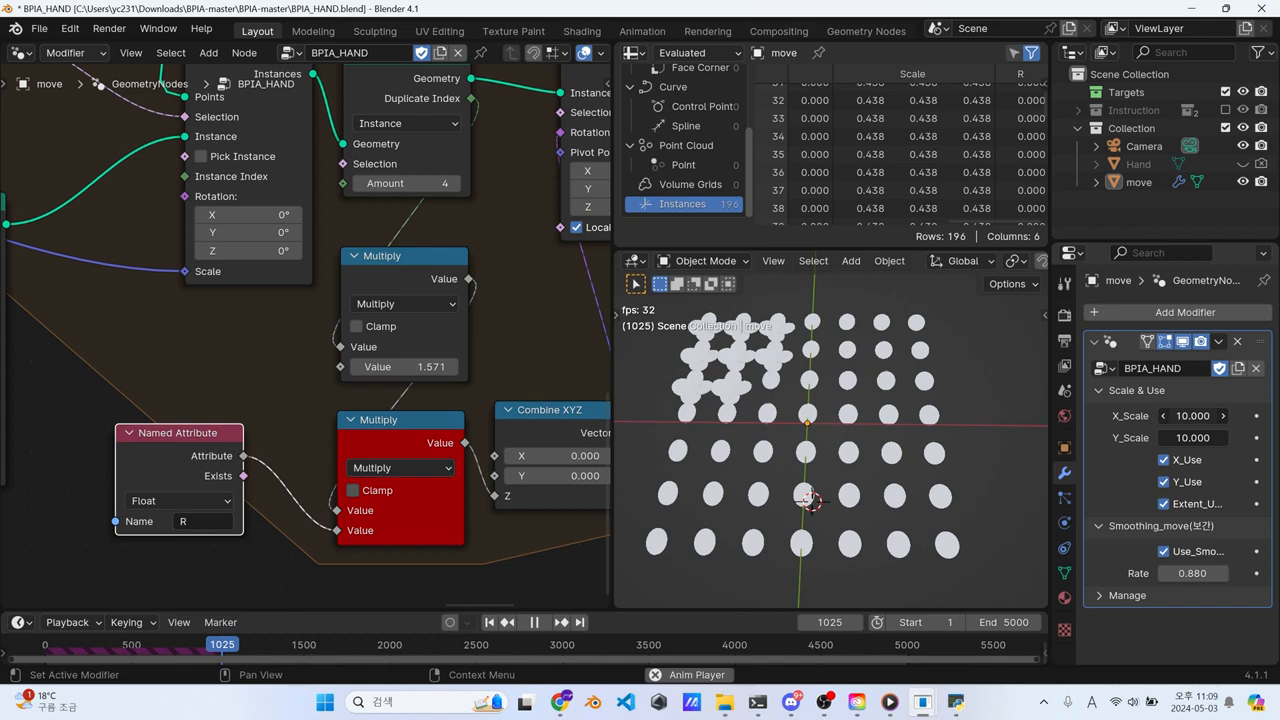
Step: Set both X_Scale and Y_Scale of the modifier to 5.39
left_click(1163, 415)
left_click_drag(1208, 435, 959, 435)
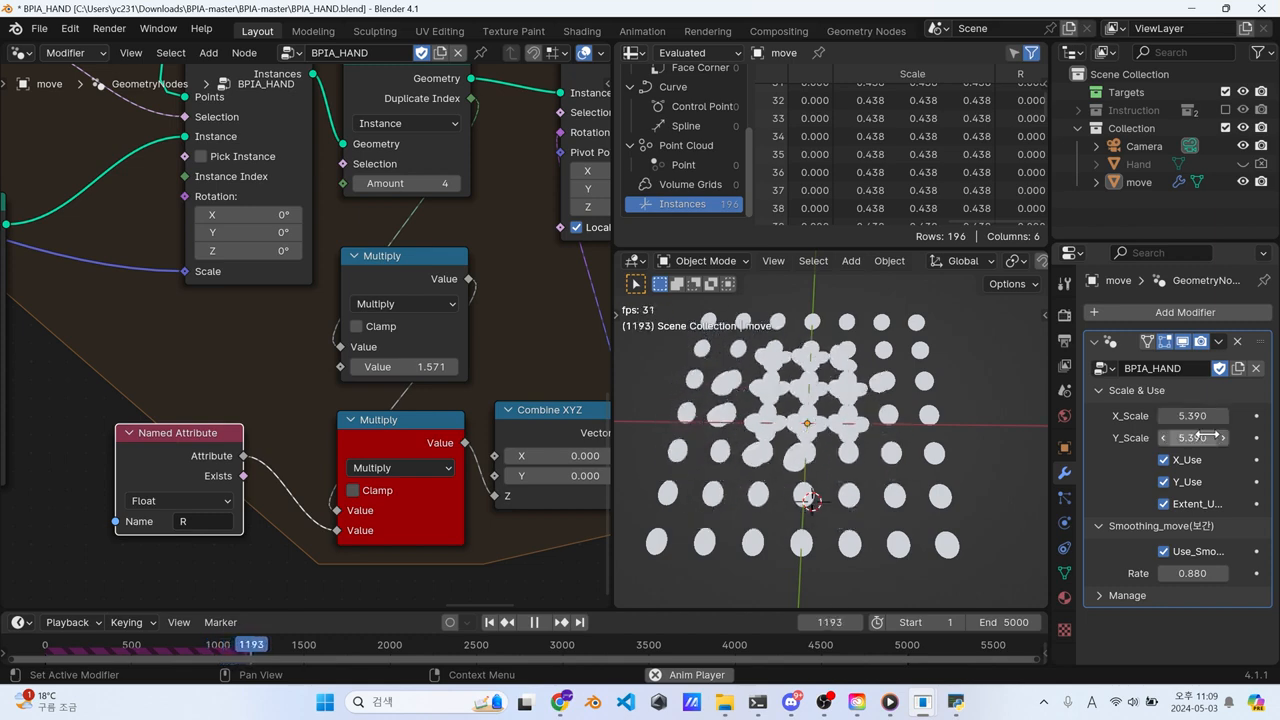
Step: Move the Group Output node farther from the Repeat output to make room for another node
scroll(434, 234, "down", 10)
middle_click_drag(434, 230, 329, 311)
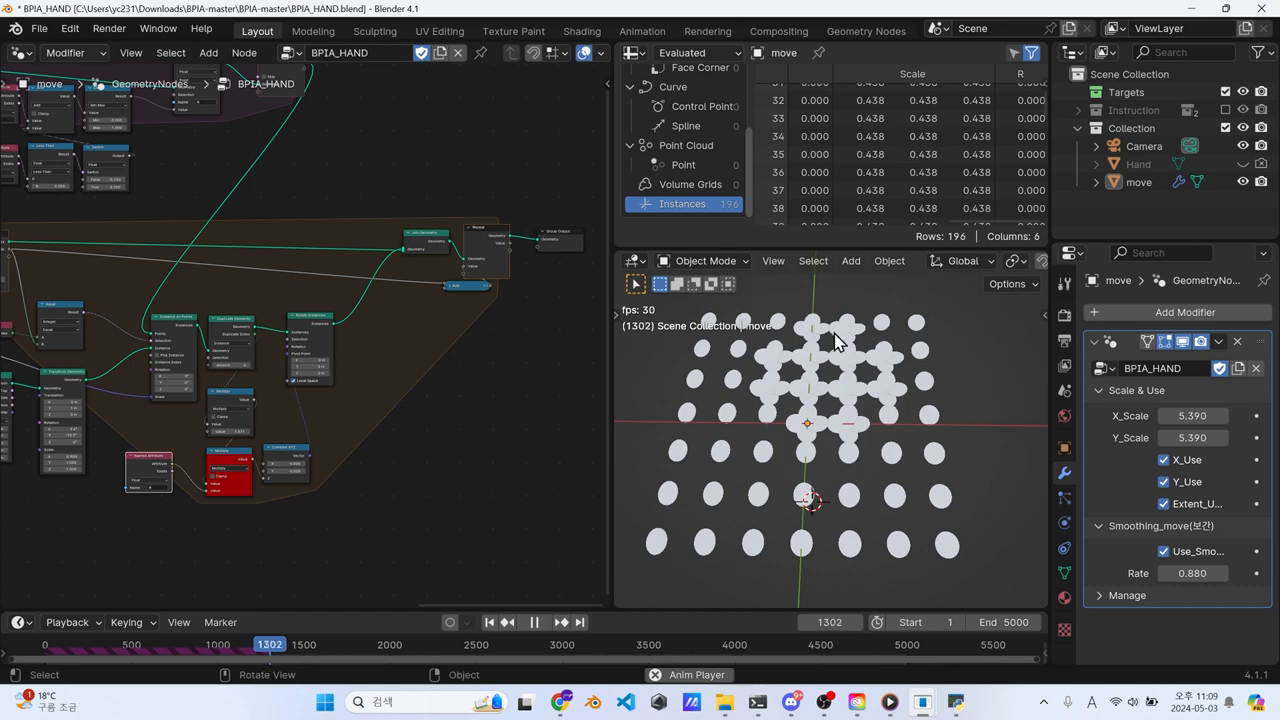
scroll(414, 177, "up", 4)
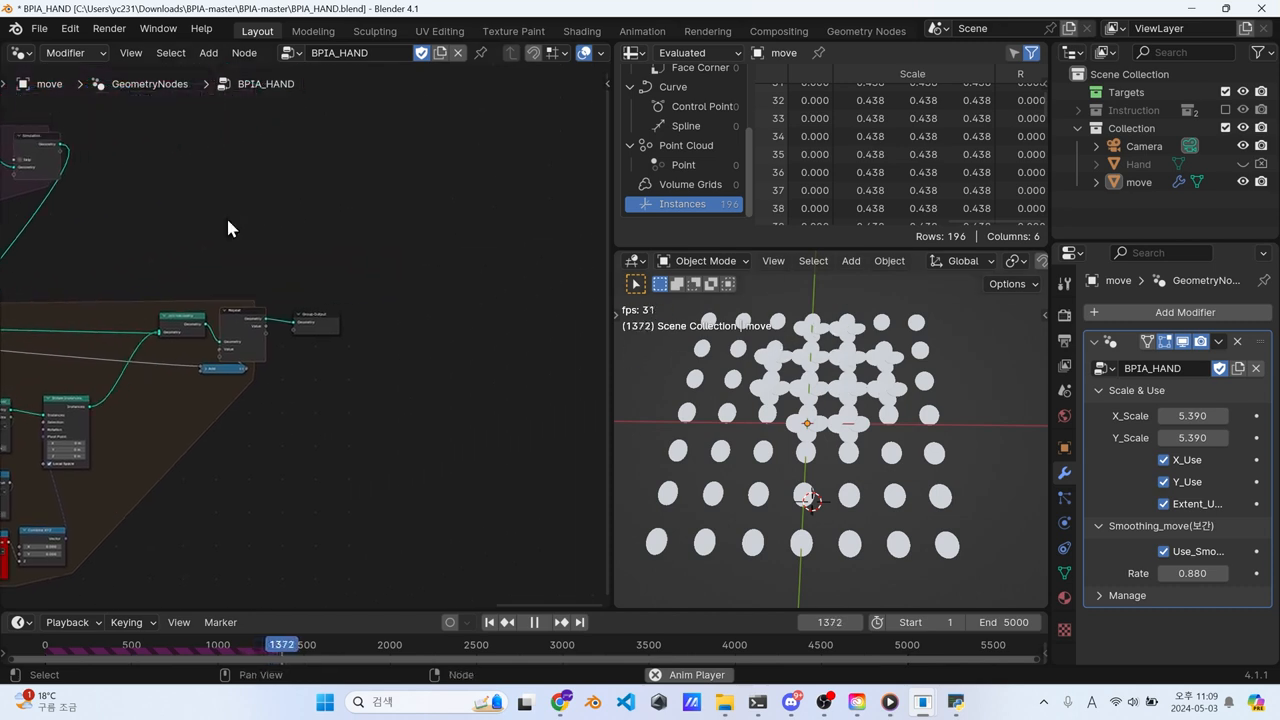
scroll(226, 216, "up", 3)
scroll(262, 243, "down", 1)
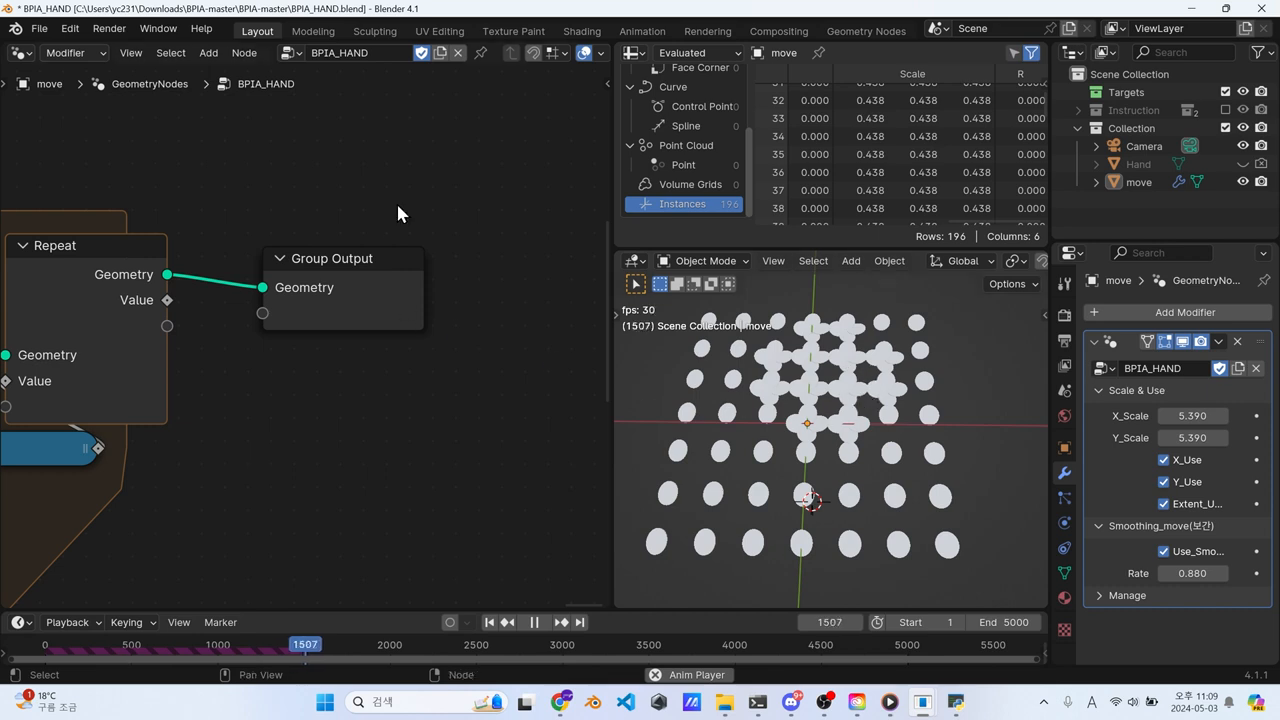
scroll(394, 212, "down", 3)
left_click_drag(158, 397, 176, 408)
left_click_drag(310, 295, 507, 291)
Step: Insert a Rotate Instances node between the Repeat output and the Group Output
key("shift+a")
left_click(443, 222)
type("rota")
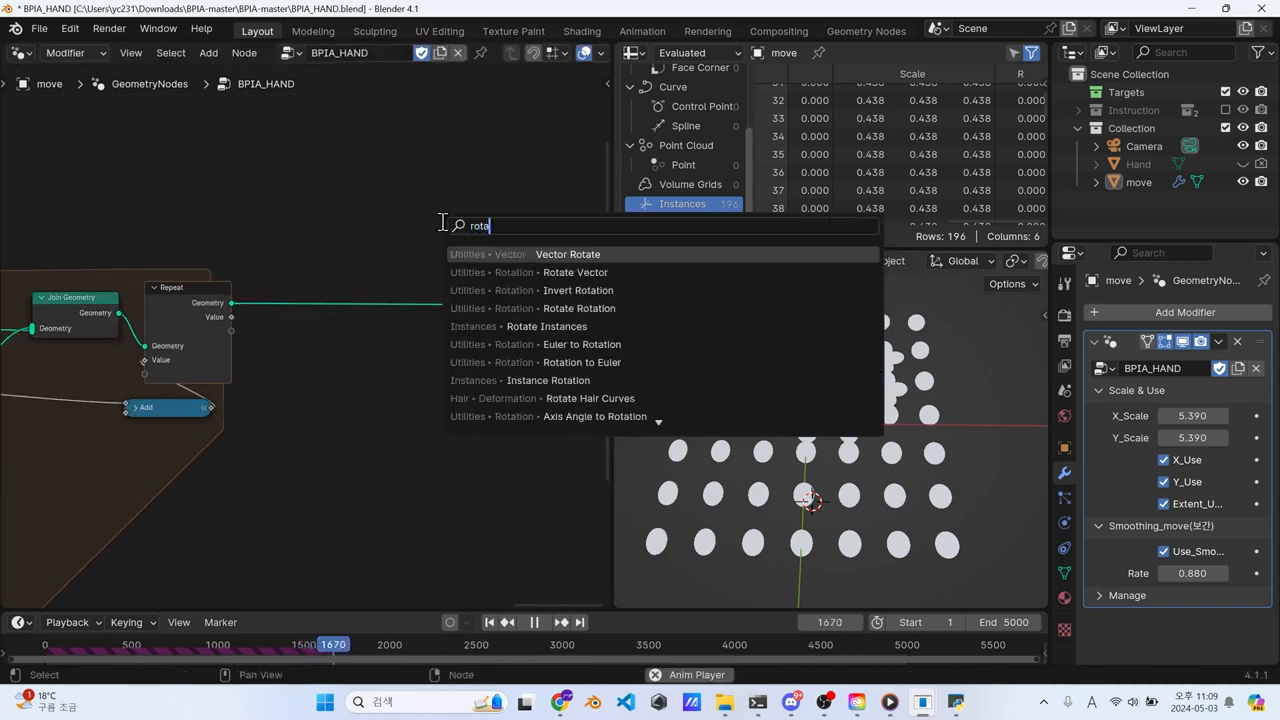
type("t in")
key("Return")
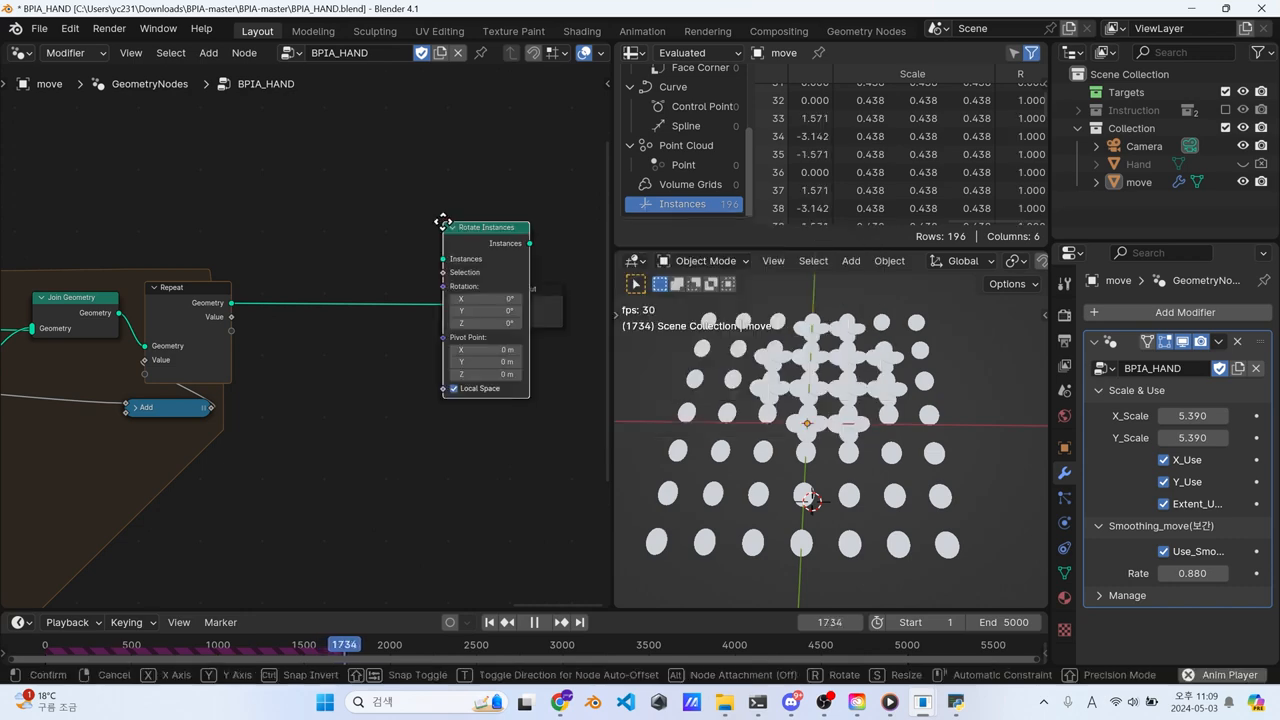
left_click(338, 281)
Step: Add a Named Attribute node below the new Rotate Instances node and set its name to dis
scroll(310, 335, "up", 5)
left_click(361, 184)
key("shift+a")
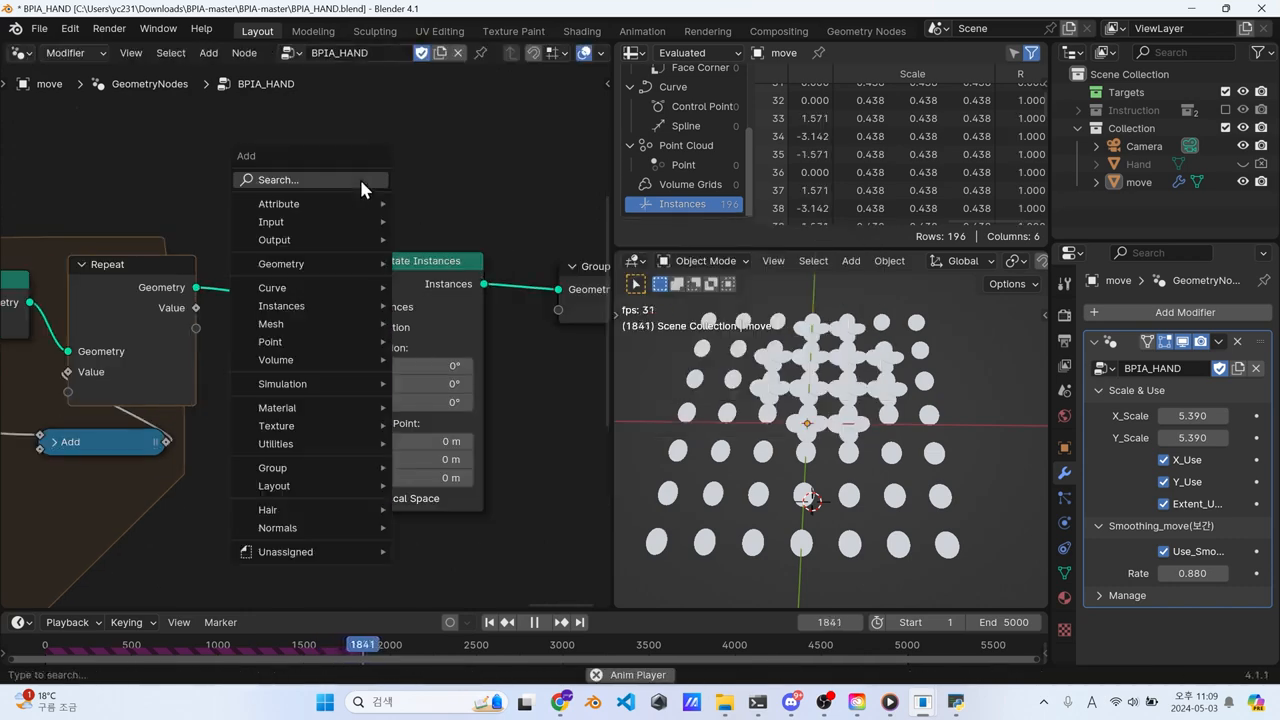
type("name")
key("Return")
left_click(309, 451)
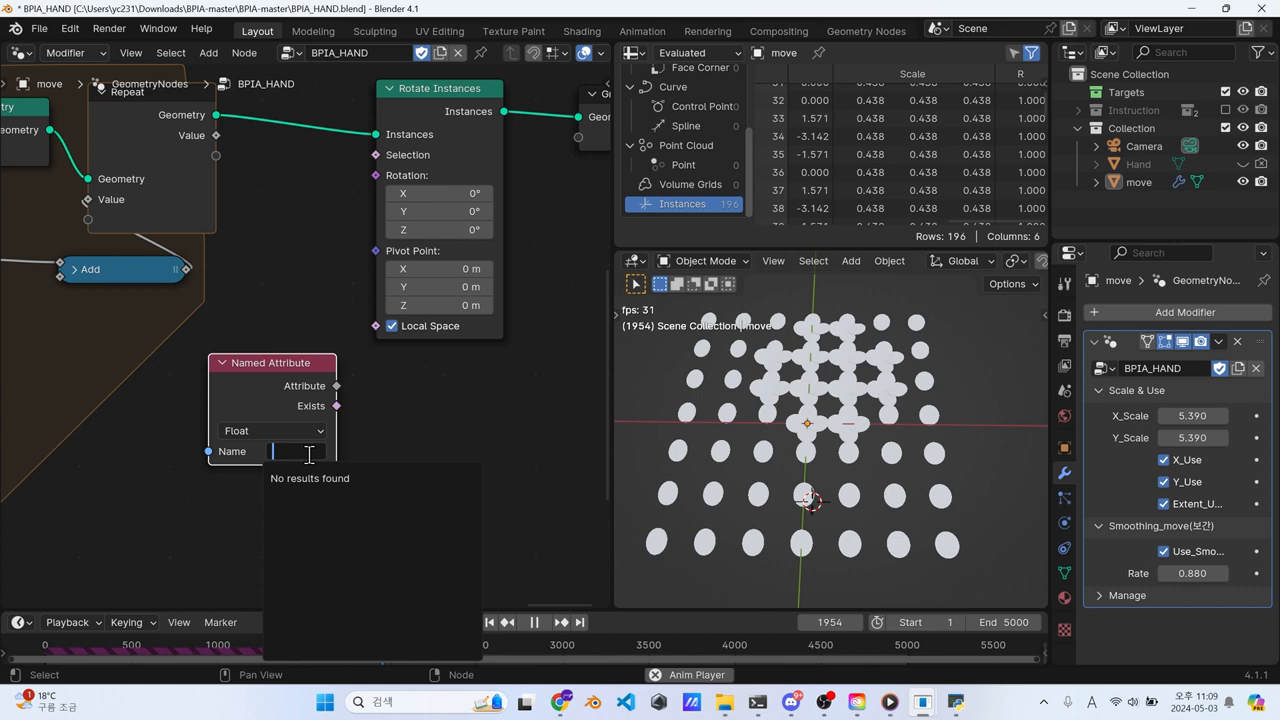
key("Return")
Step: Add a math Multiply node driven by the dis attribute and arrange the two nodes side by side
left_click_drag(299, 385, 441, 449)
type("mul")
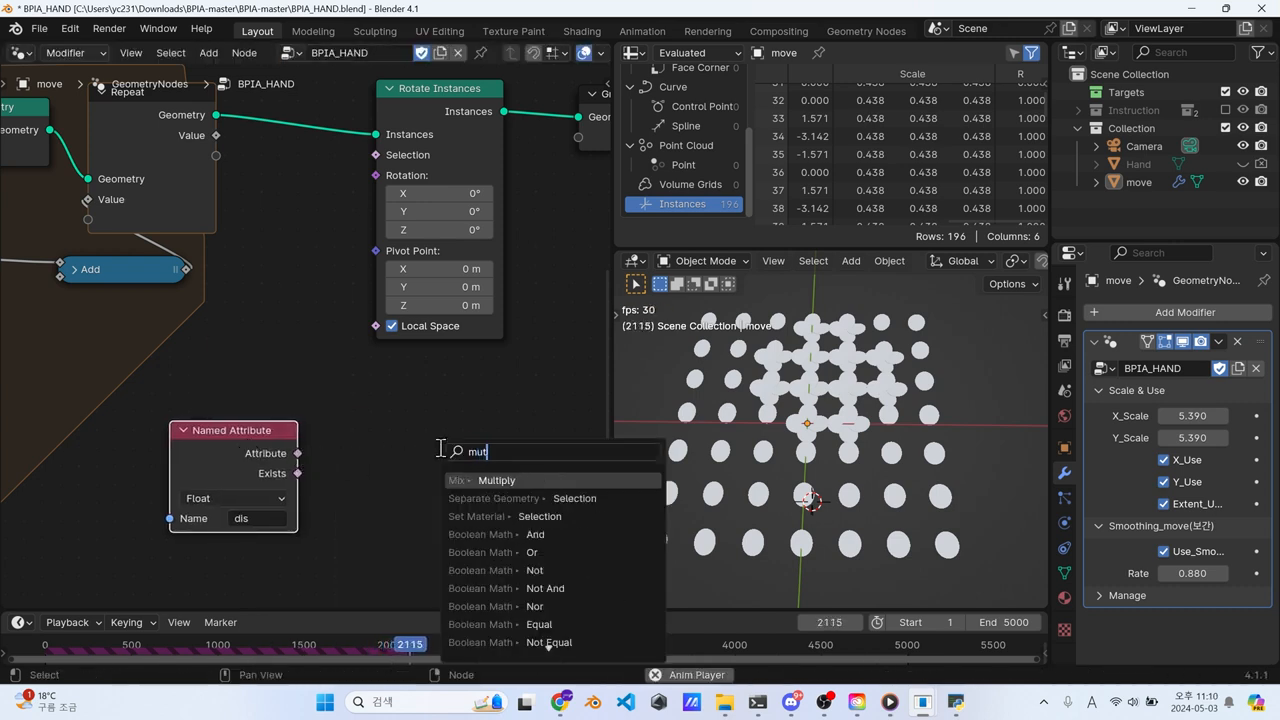
key("Return")
type("mul")
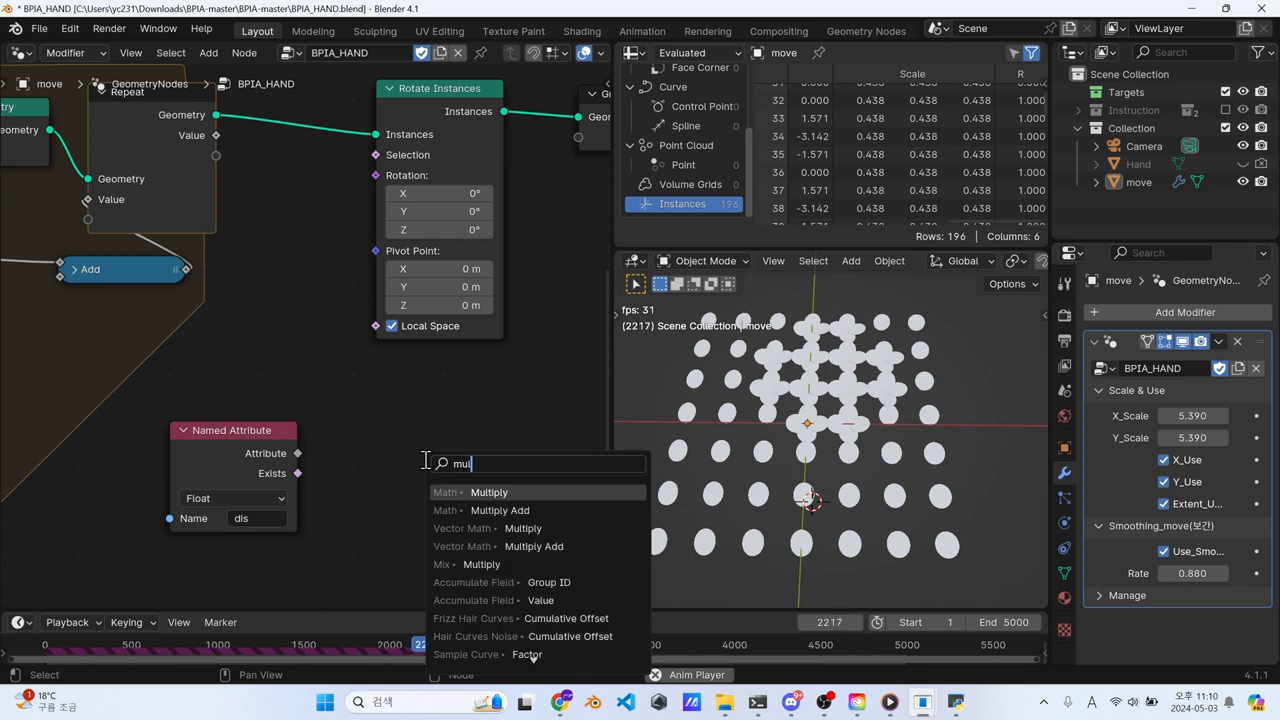
key("Return")
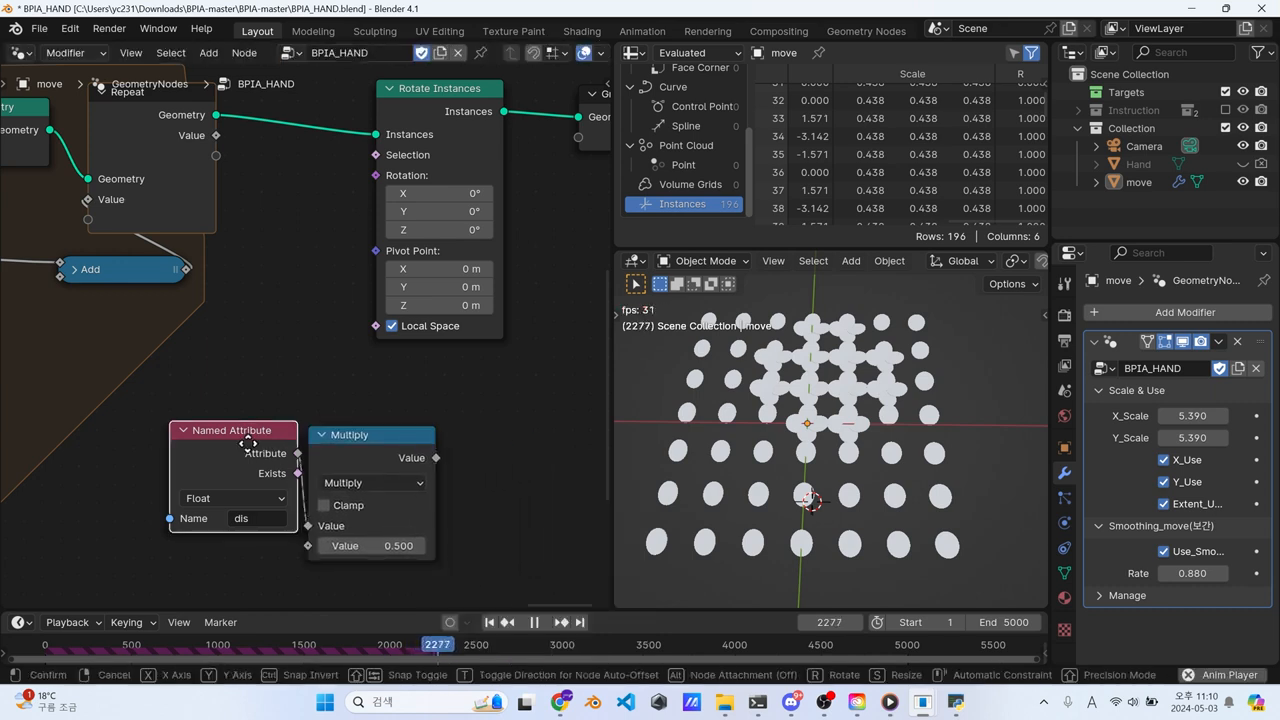
left_click(405, 468)
Step: Feed the Multiply result into Z of a new Combine XYZ node and connect its vector to the Rotate Instances rotation
left_click_drag(412, 465, 458, 462)
type("comz")
key("Return")
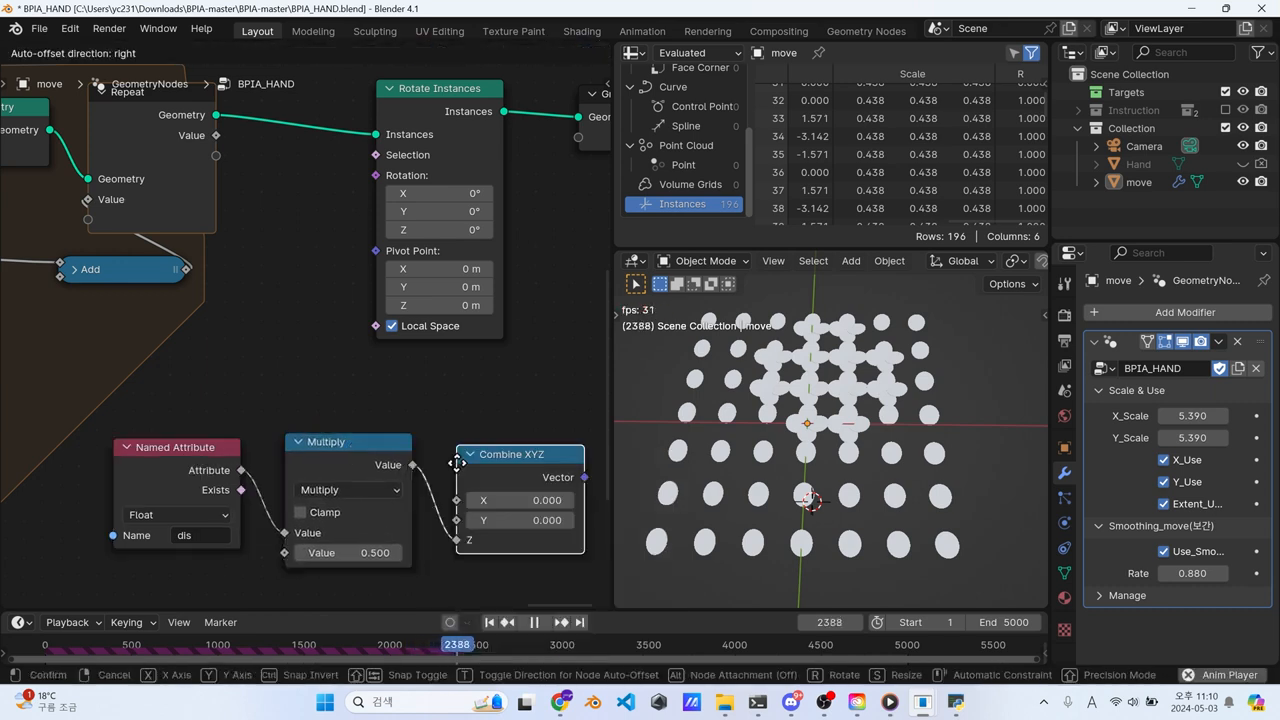
left_click(443, 455)
middle_click_drag(460, 436, 357, 444)
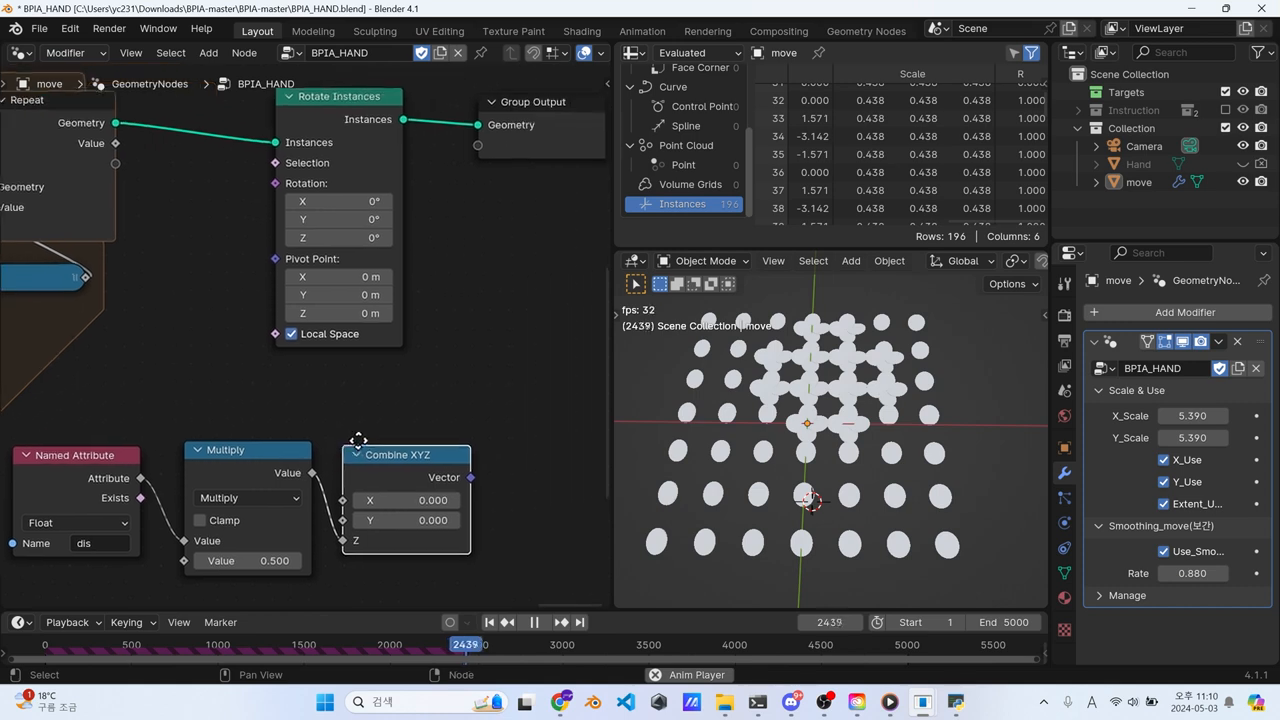
left_click(479, 467)
left_click_drag(468, 477, 274, 186)
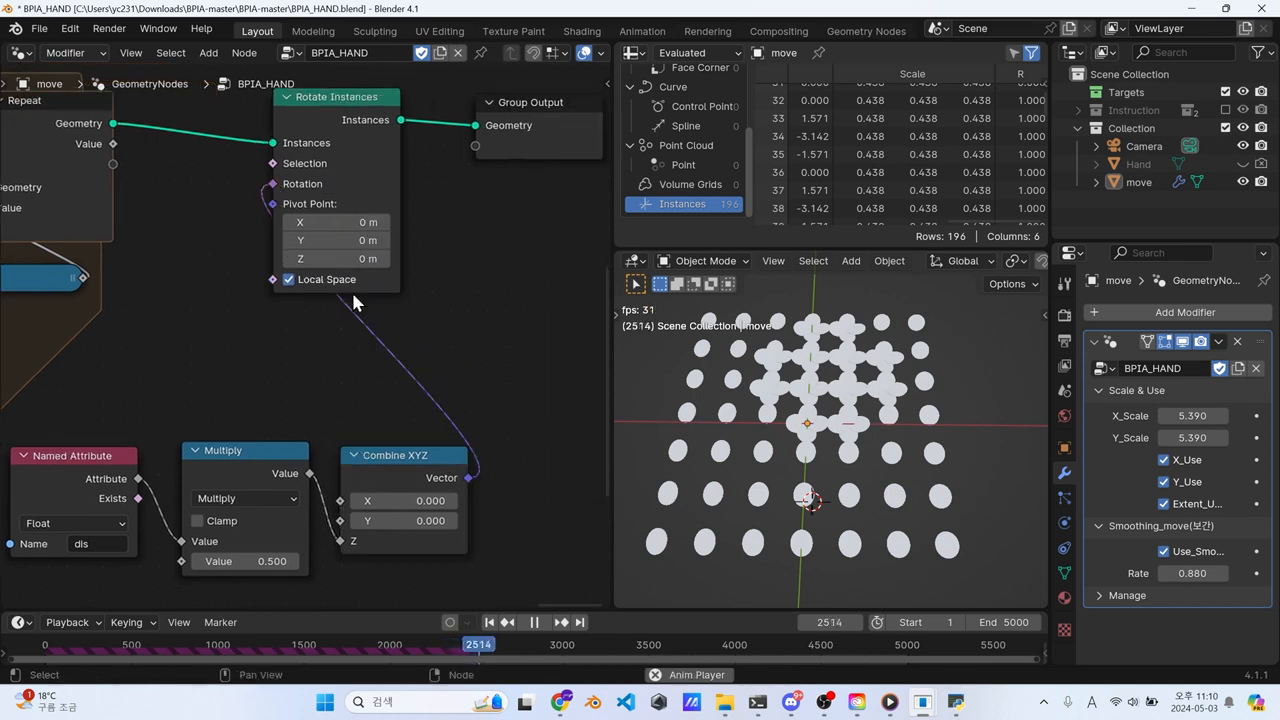
Step: Set the Multiply factor of the dis attribute to 22.1
left_click_drag(250, 561, 300, 566)
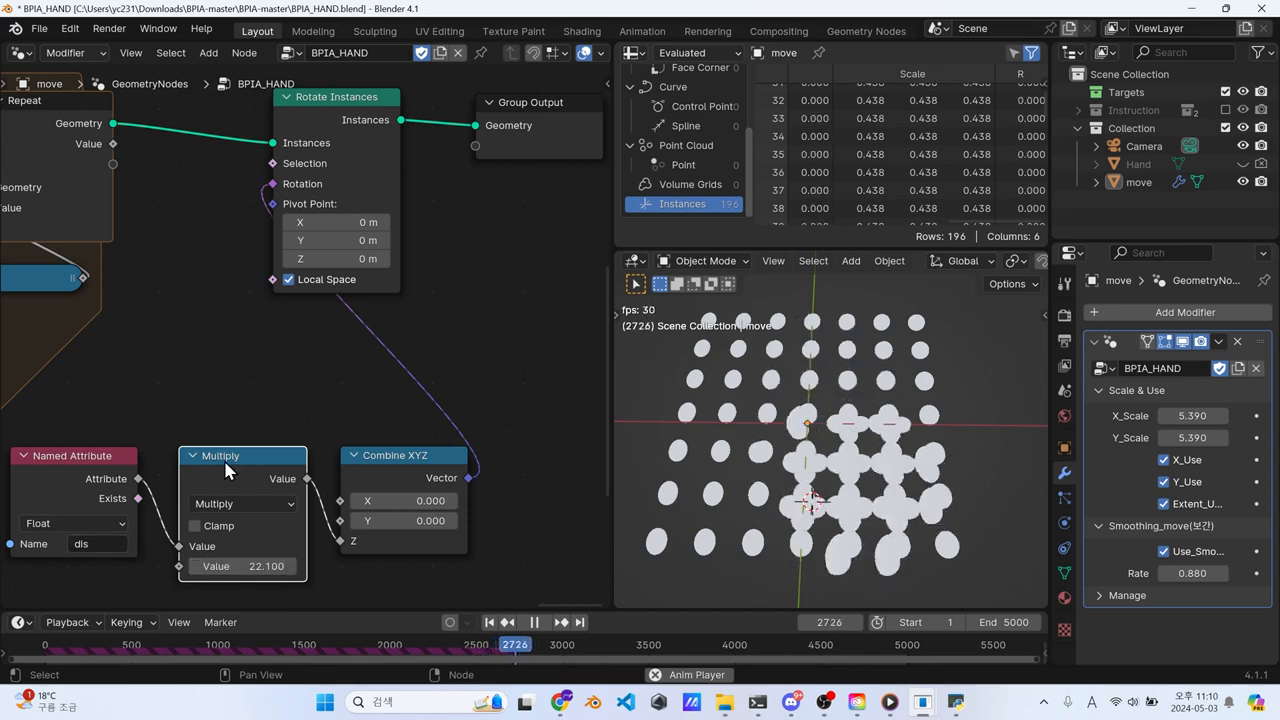
left_click_drag(225, 463, 219, 464)
Step: Check the distance attribute's name in the spreadsheet and correct the Named Attribute's name to Dis
middle_click_drag(145, 471, 417, 430)
scroll(275, 424, "down", 4)
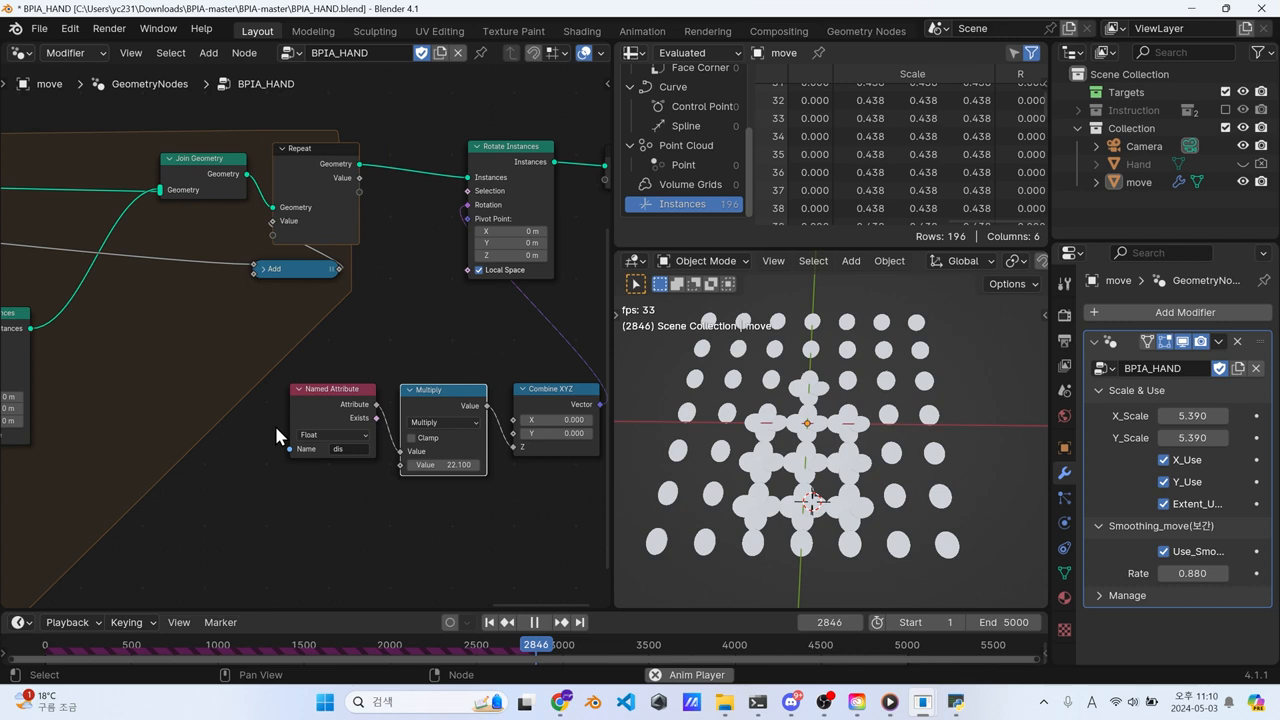
scroll(281, 428, "up", 1)
left_click_drag(1007, 223, 932, 228)
scroll(395, 360, "up", 3)
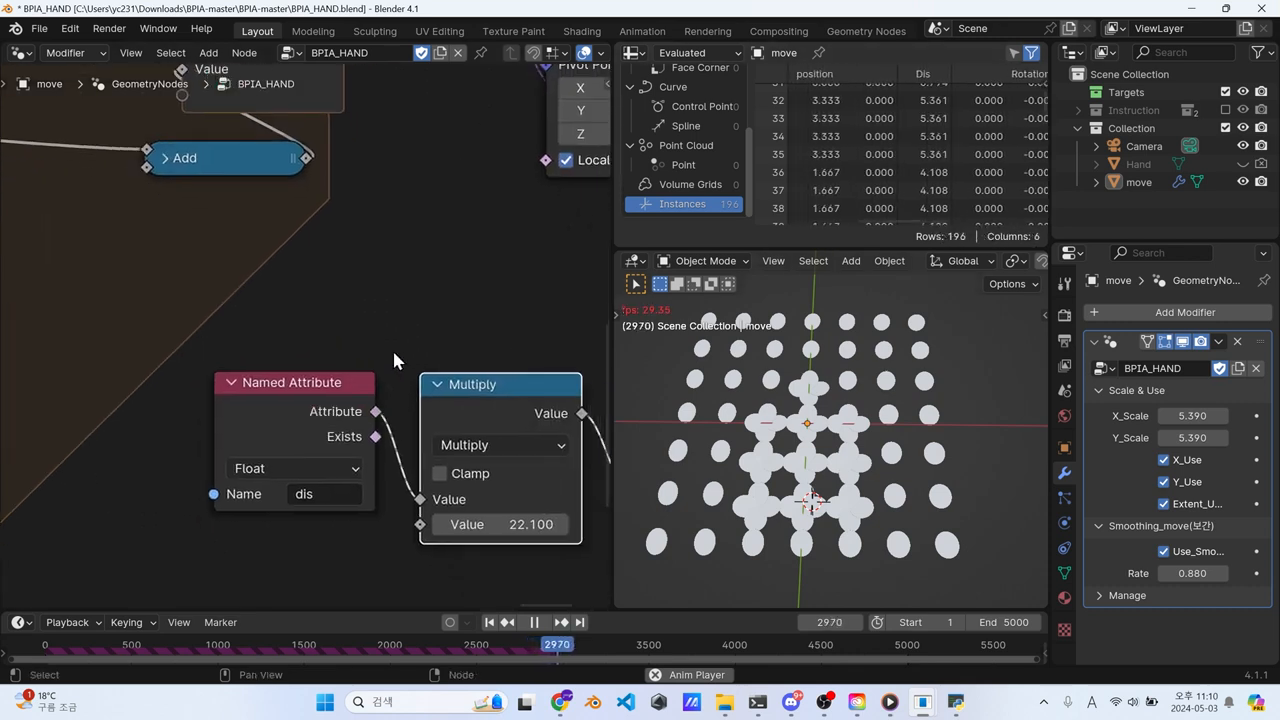
left_click(344, 494)
type("Di")
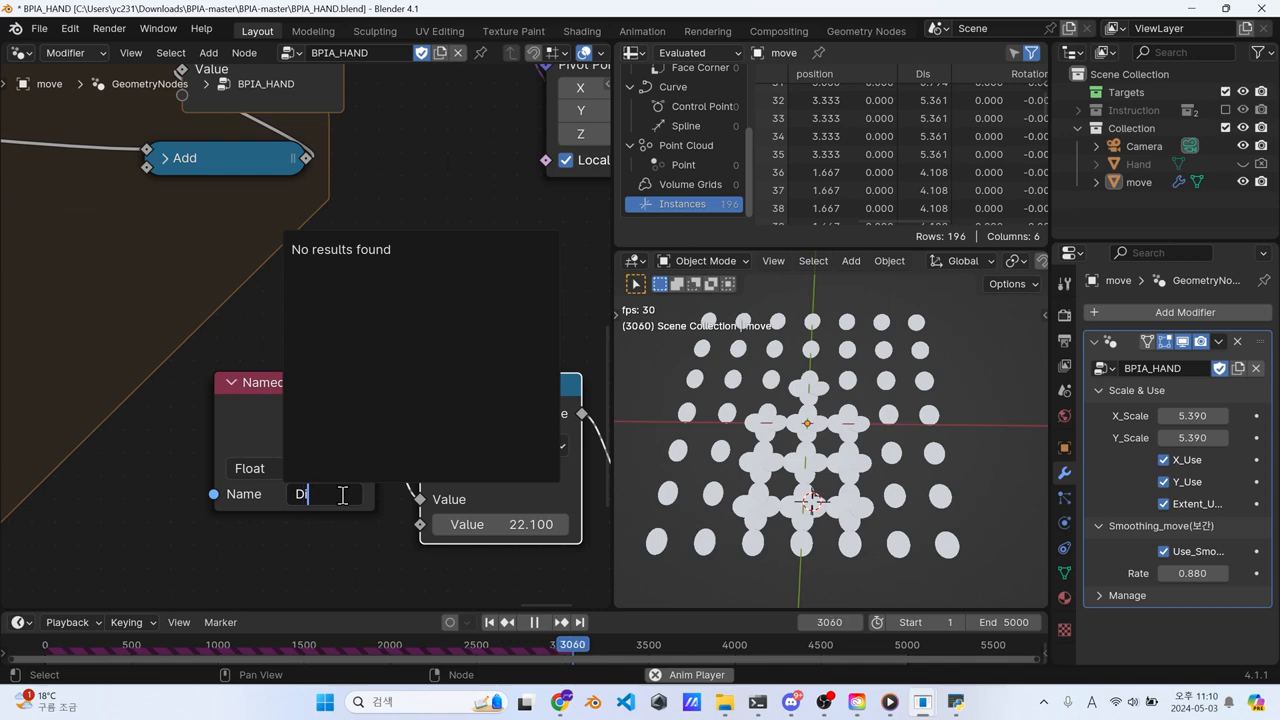
type("s")
key("Return")
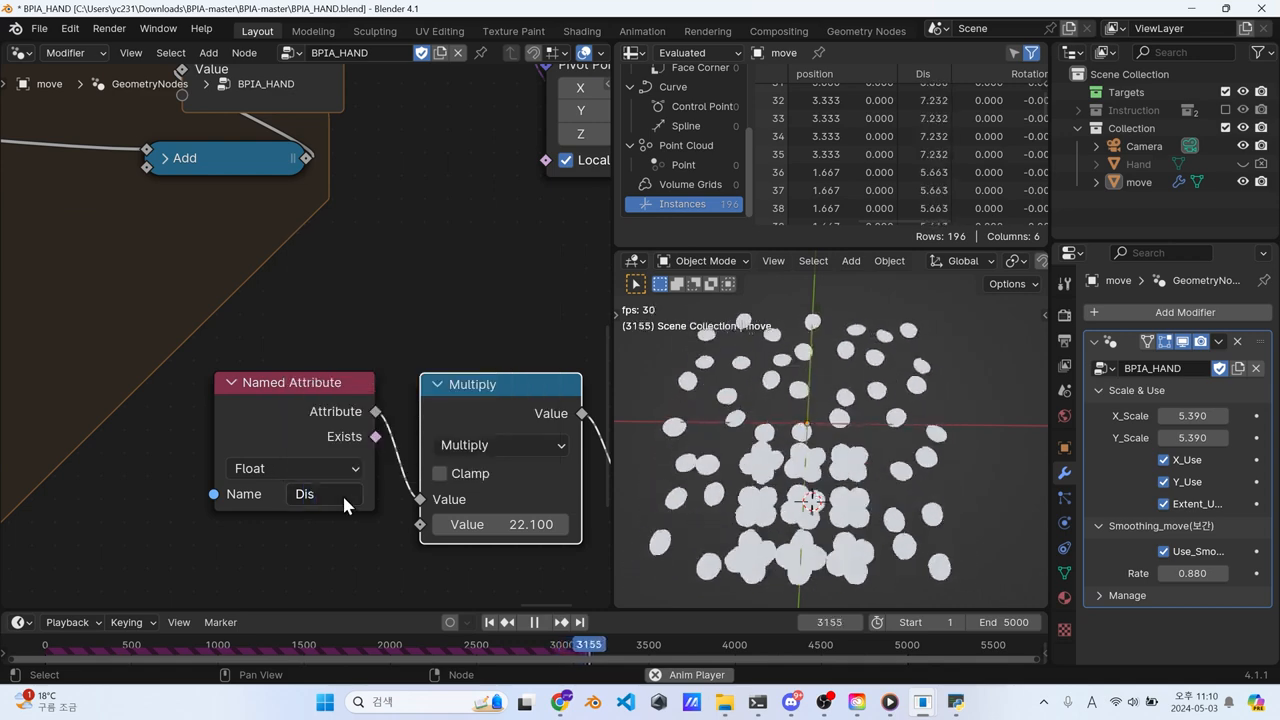
Step: Set the Multiply factor of the Dis attribute to 1
left_click(514, 522)
type("1")
key("Return")
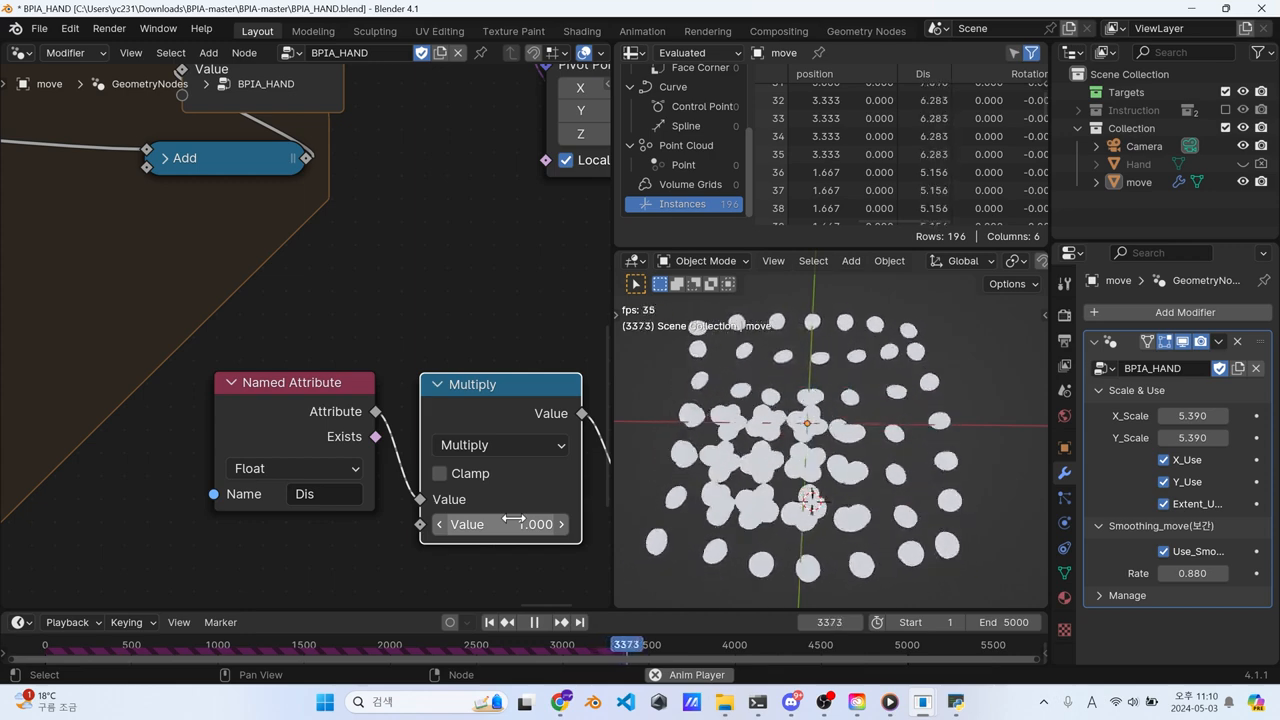
Step: Insert a Set Material node between Rotate Instances and Group Output and assign the material named Material
scroll(495, 455, "down", 6)
middle_click_drag(455, 356, 203, 441)
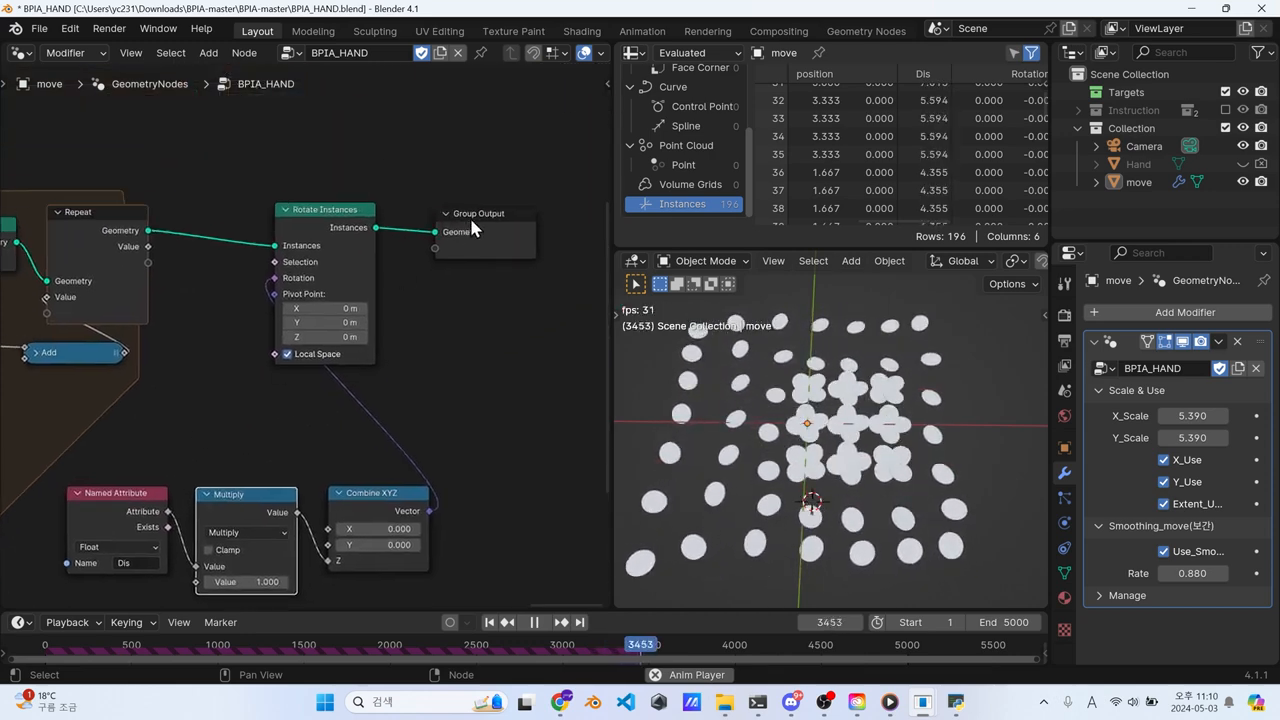
left_click_drag(471, 220, 583, 209)
key("shift+a")
type("set ma")
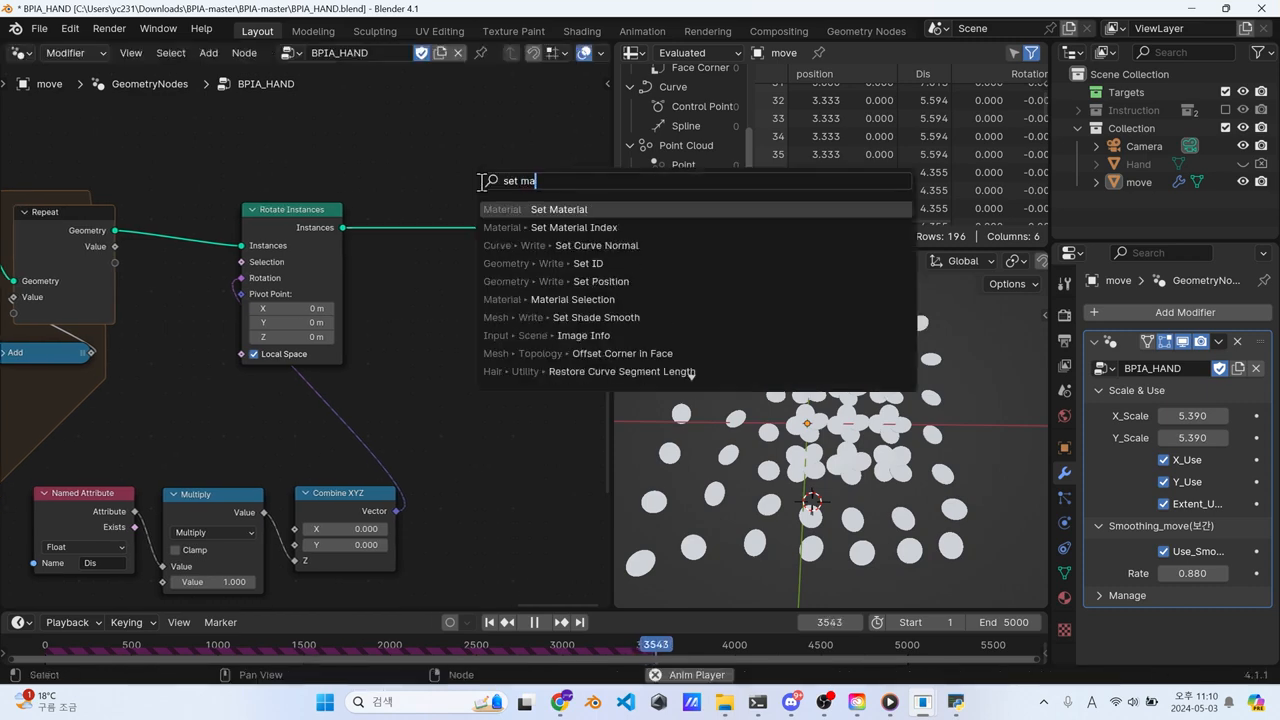
key("Return")
left_click(460, 215)
left_click(459, 280)
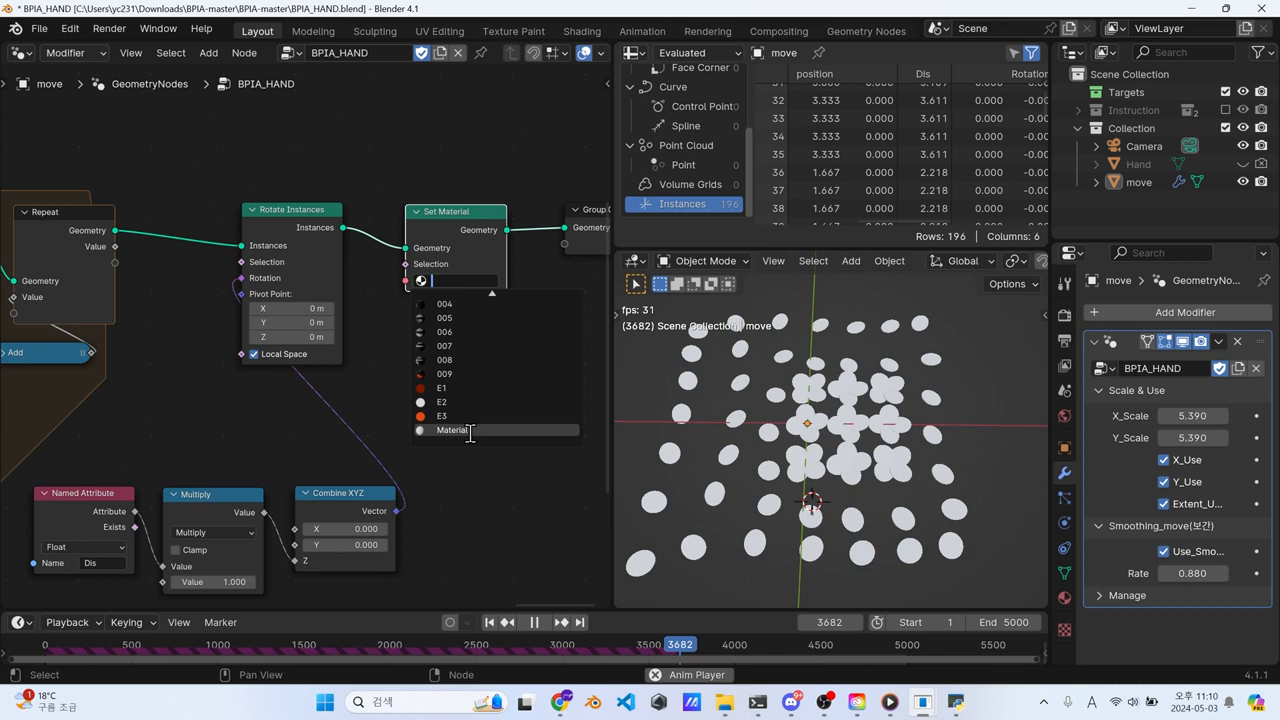
left_click(471, 430)
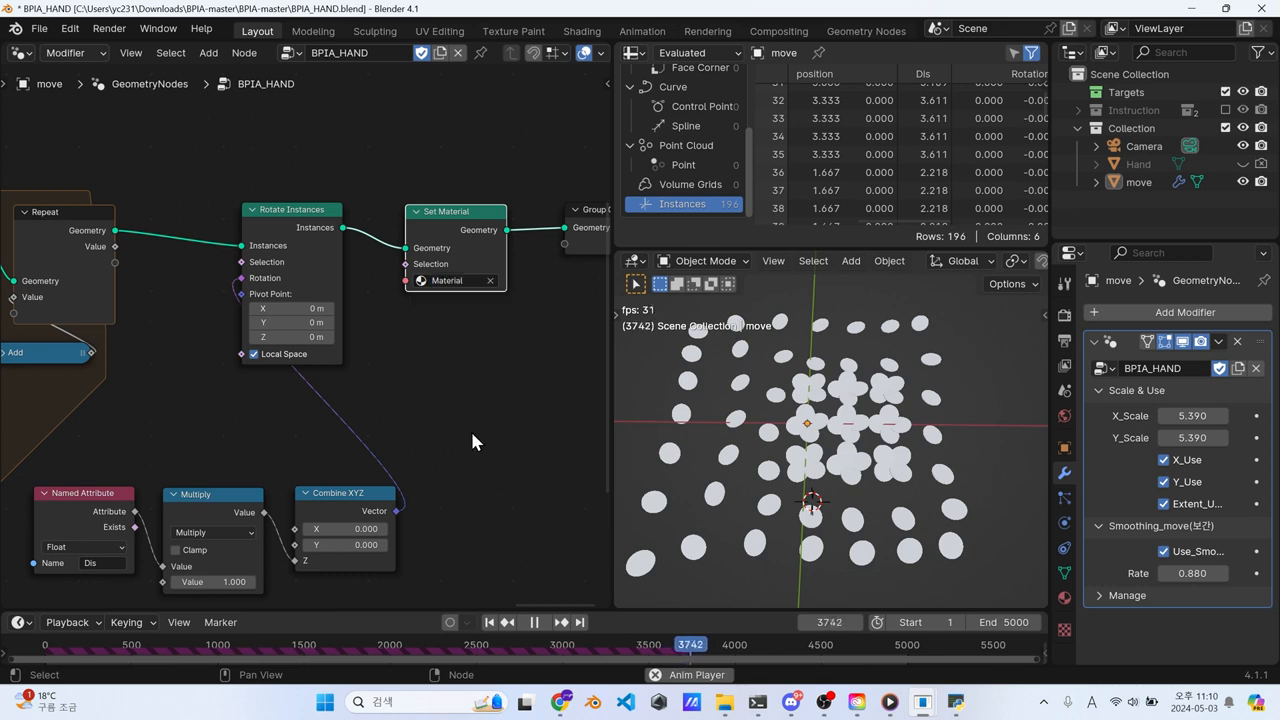
Step: Switch the node area to the Shader Editor and assign the material named Material to the move object's slot
left_click(20, 52)
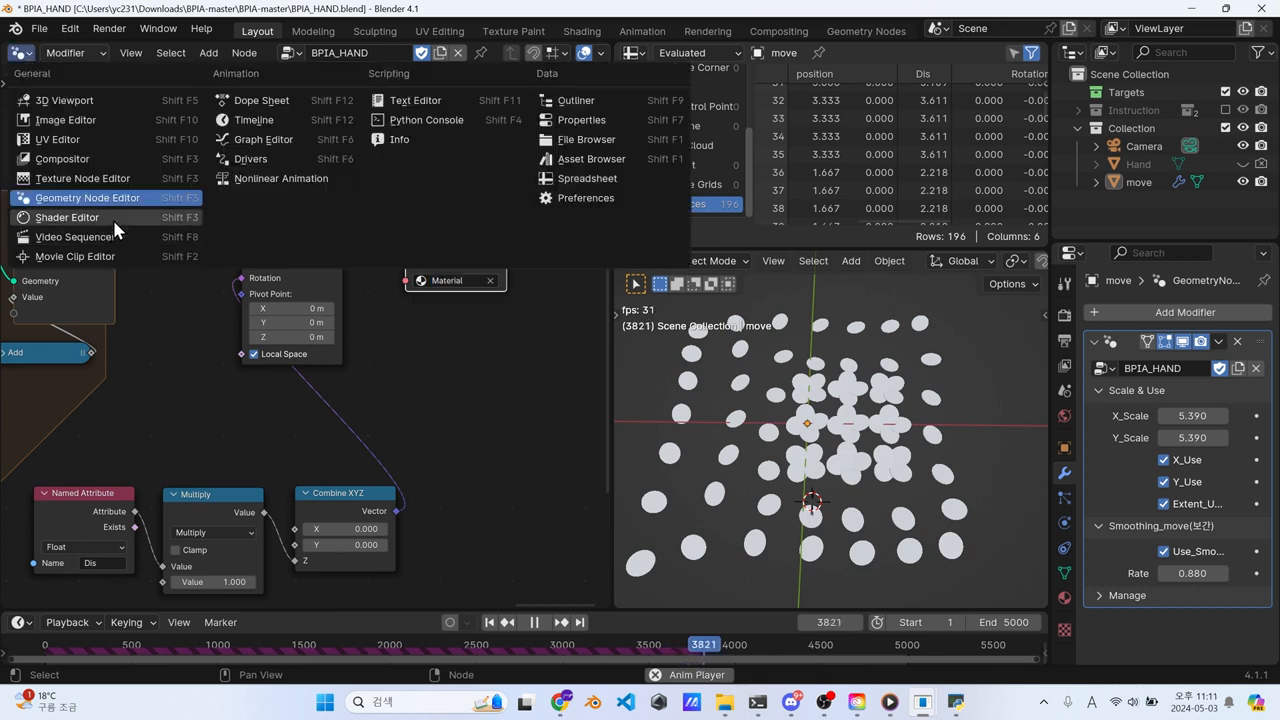
left_click(113, 222)
left_click(454, 52)
left_click(463, 52)
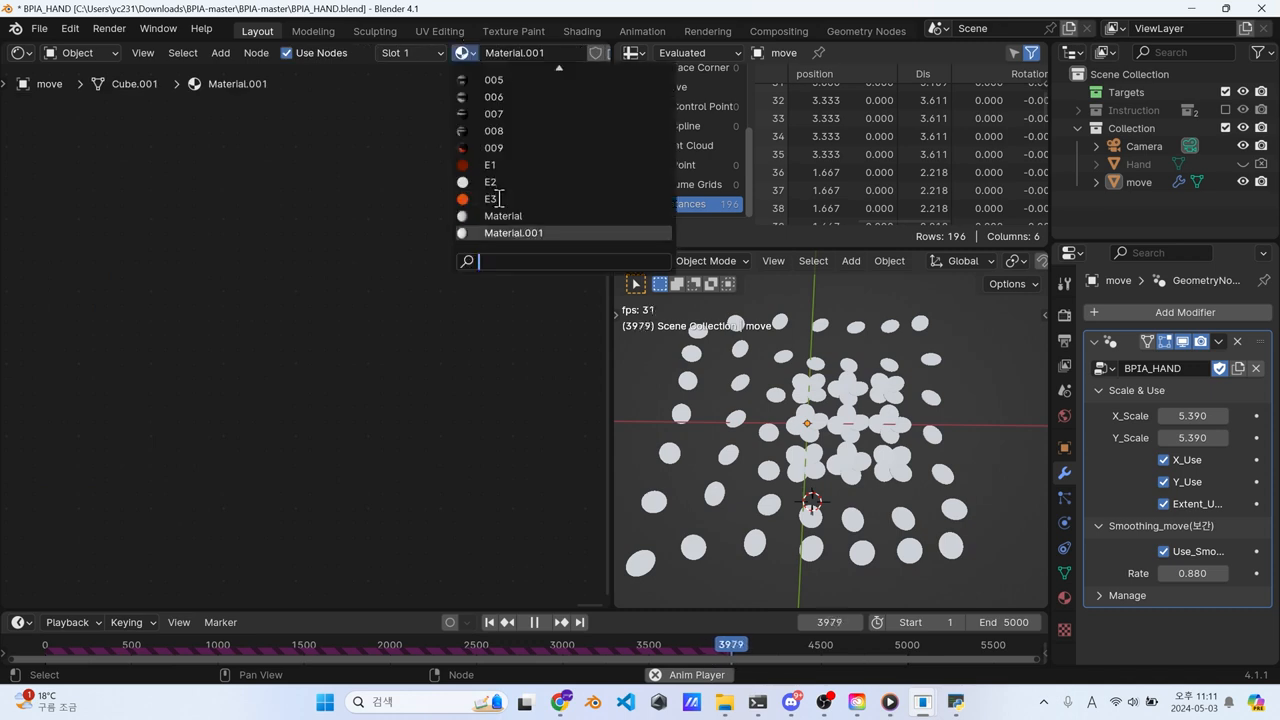
left_click(480, 214)
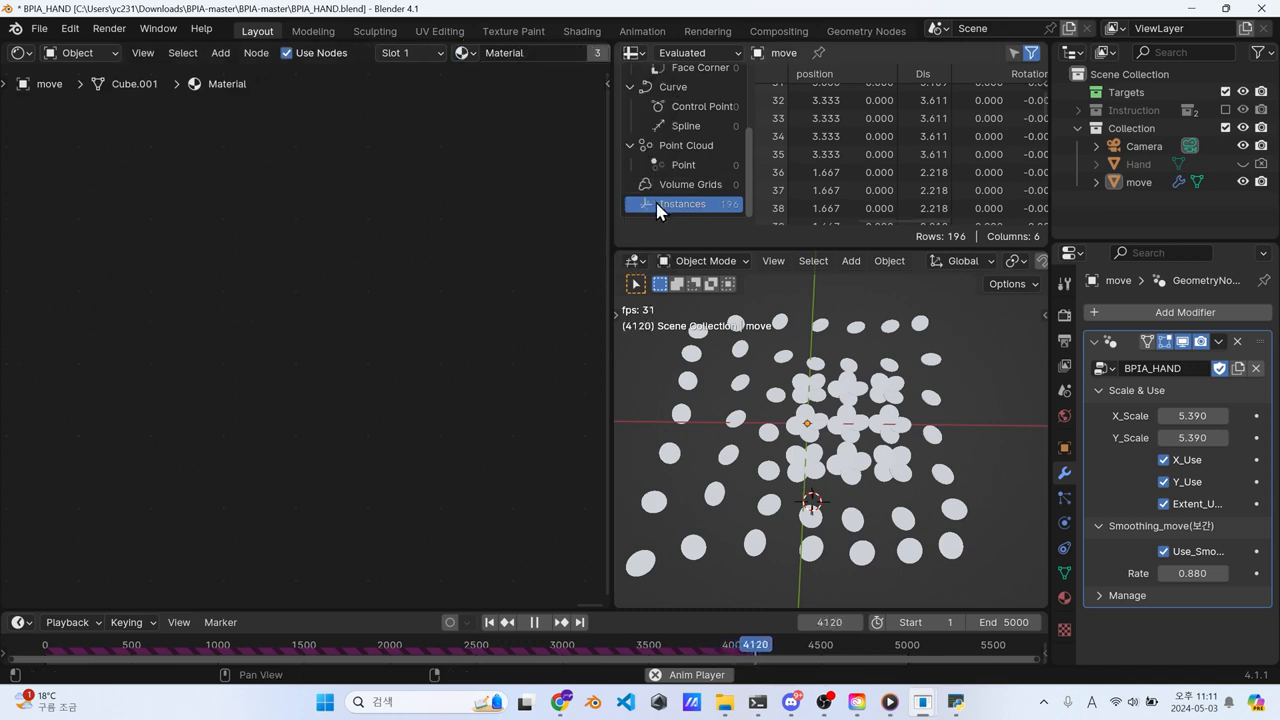
Step: Close the spreadsheet area so the 3D viewport takes its space, and bring the material's nodes into view
left_click_drag(615, 260, 614, 150)
key("grave")
left_click(266, 270)
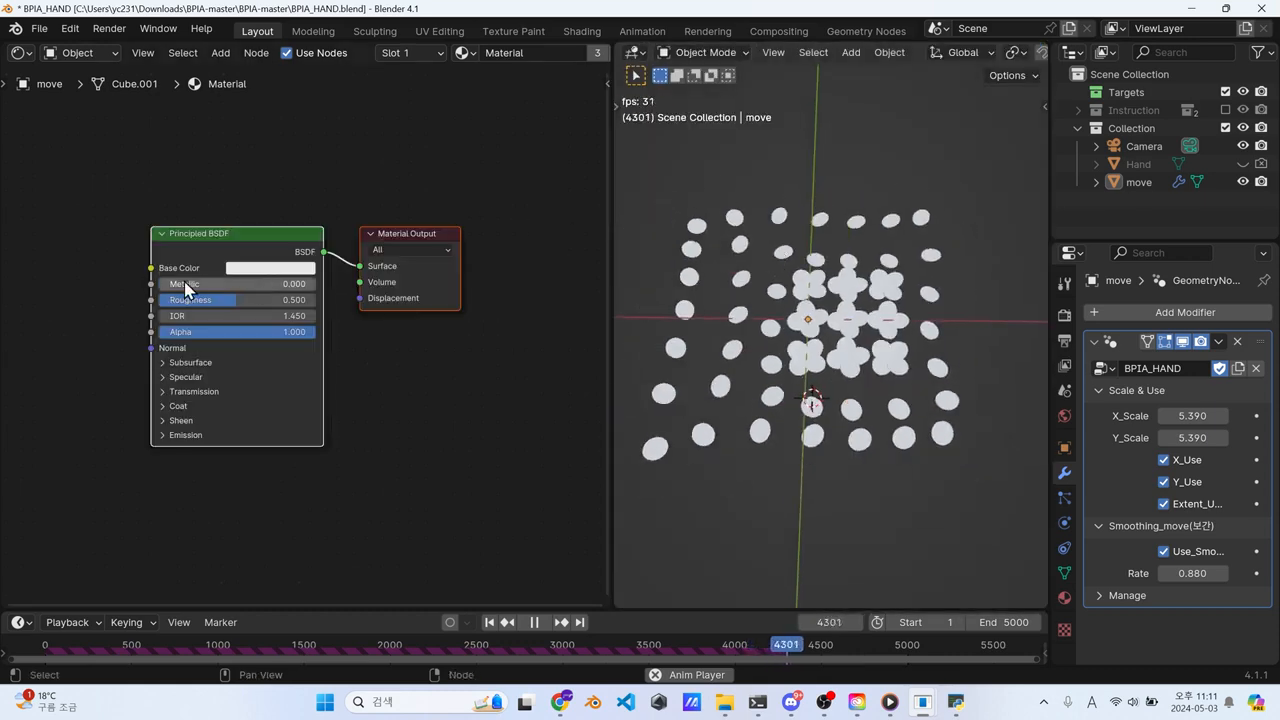
Step: Add an Attribute node ahead of the Principled BSDF and set its name to R
key("shift+a")
left_click(327, 172)
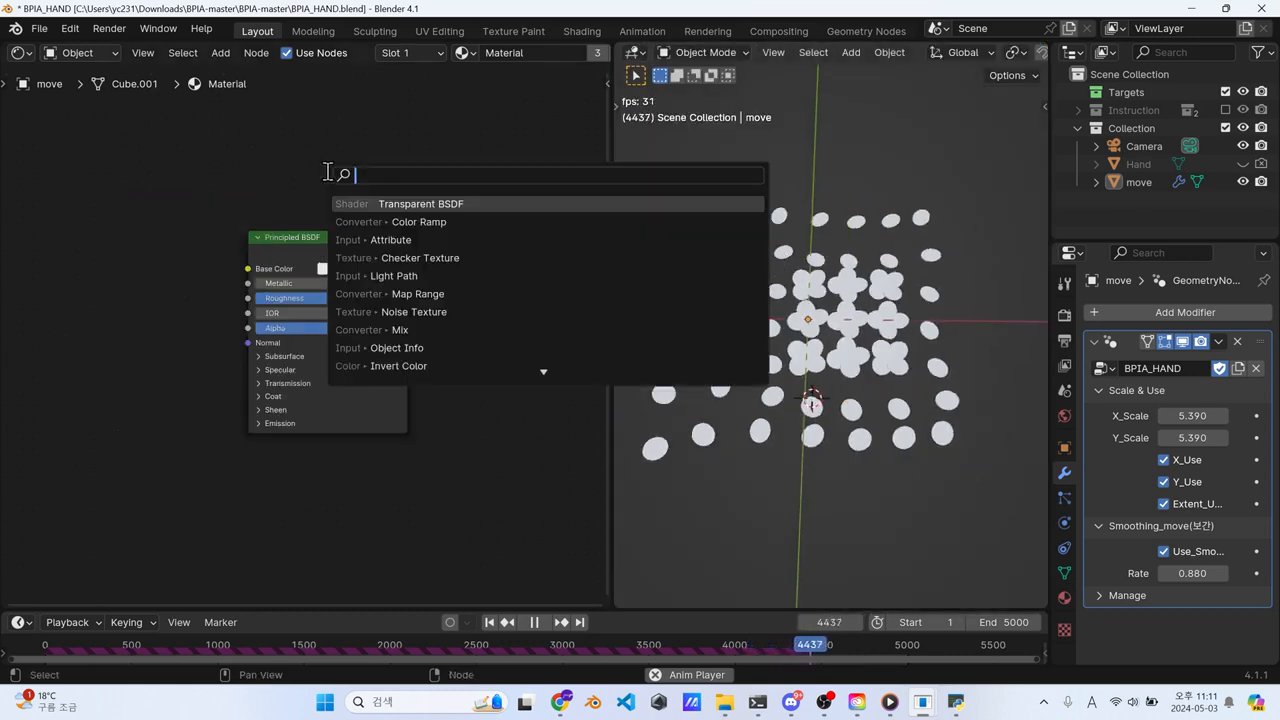
left_click(390, 240)
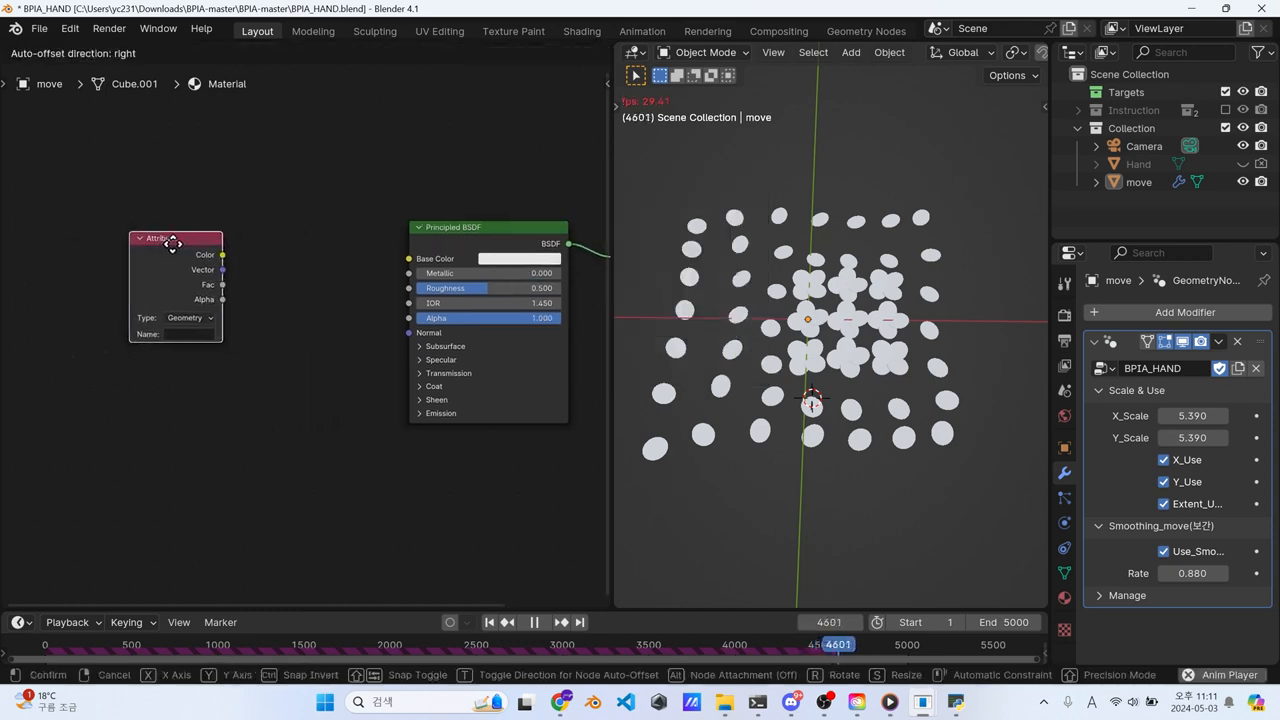
left_click(179, 244)
scroll(400, 244, "up", 2)
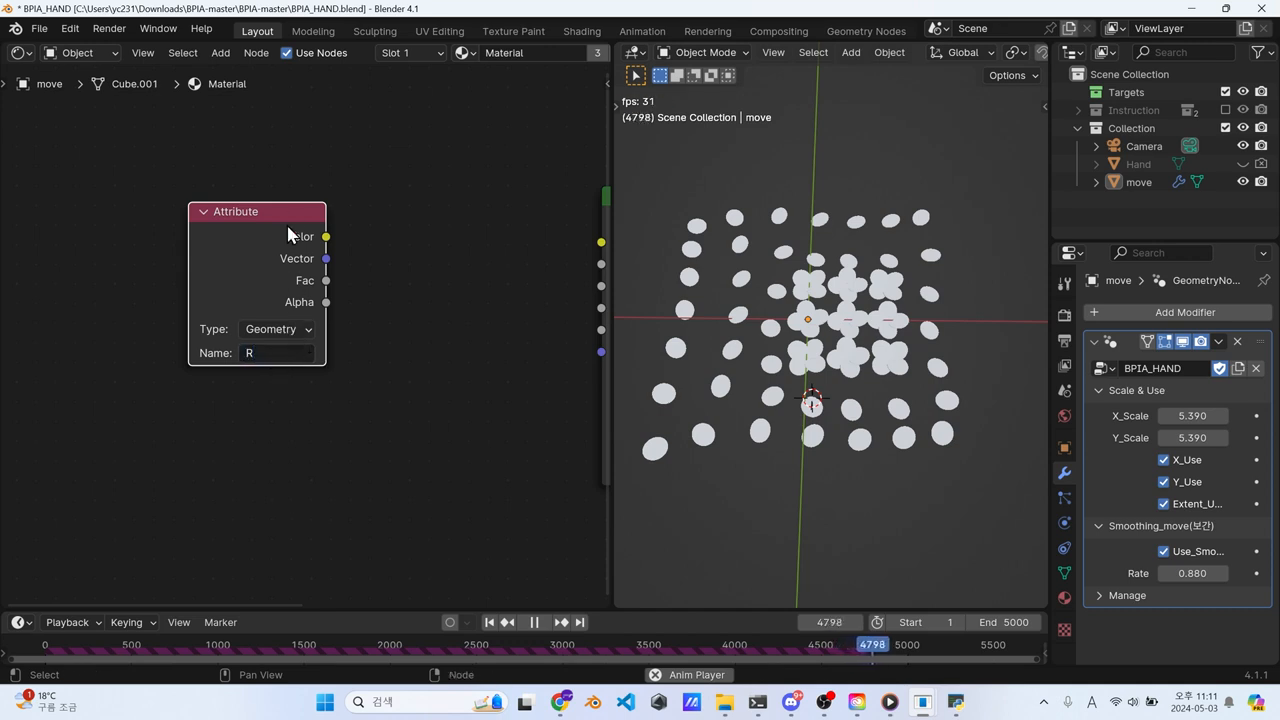
left_click_drag(289, 214, 199, 213)
Step: Feed the Attribute's Fac through a new Color Ramp into Base Color, and set the Attribute type to Instancer
scroll(225, 208, "down", 4)
middle_click_drag(272, 194, 189, 237)
scroll(190, 245, "up", 1)
left_click_drag(134, 298, 316, 244)
type("colr")
key("Return")
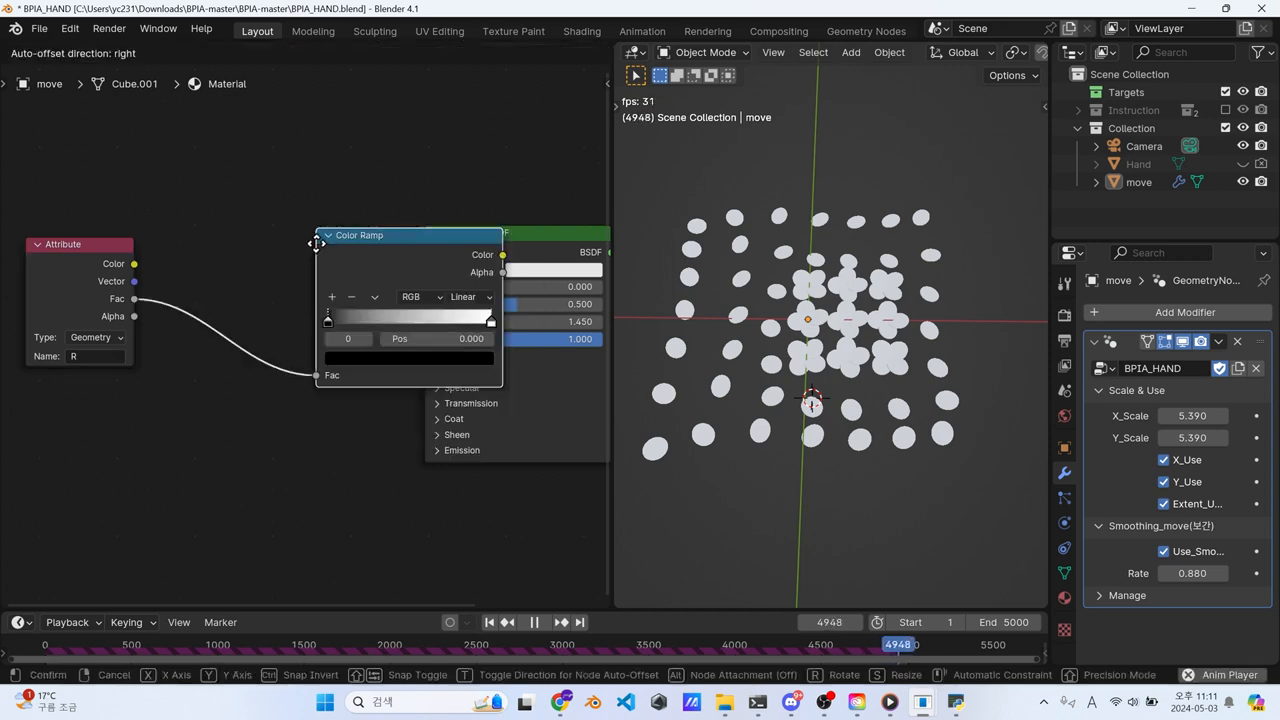
left_click(186, 247)
left_click_drag(373, 259, 429, 272)
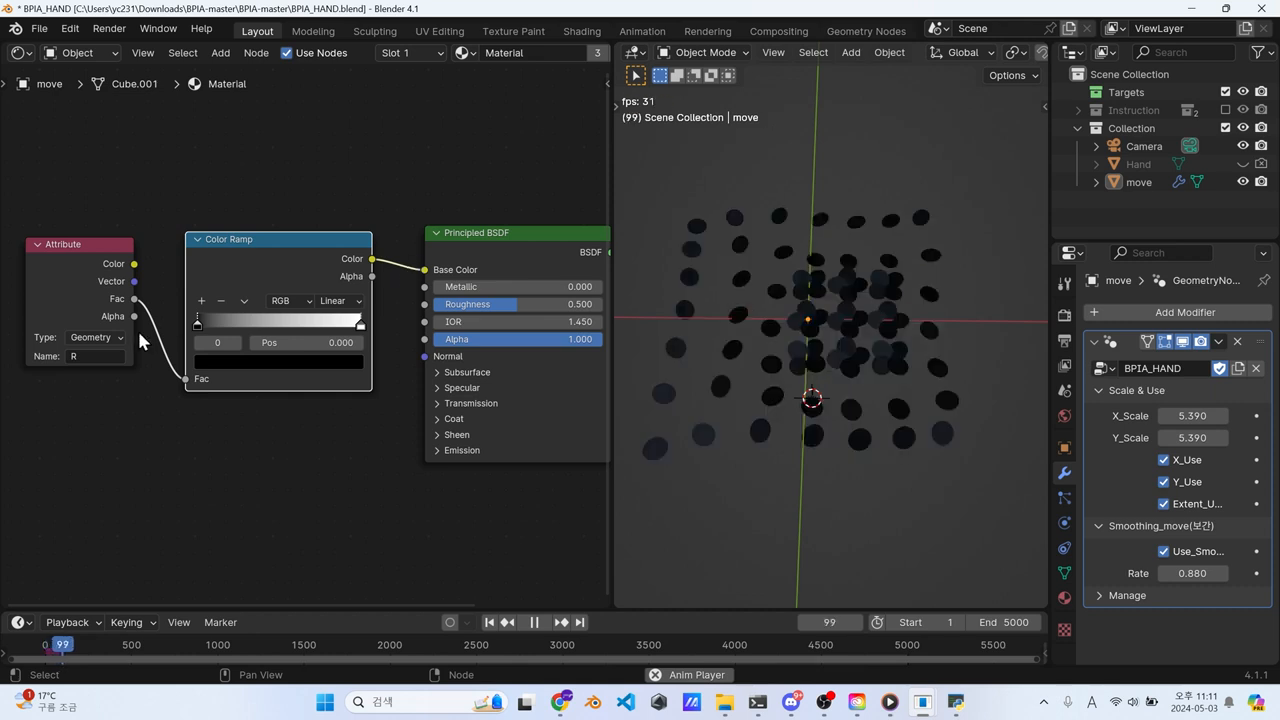
left_click(92, 387)
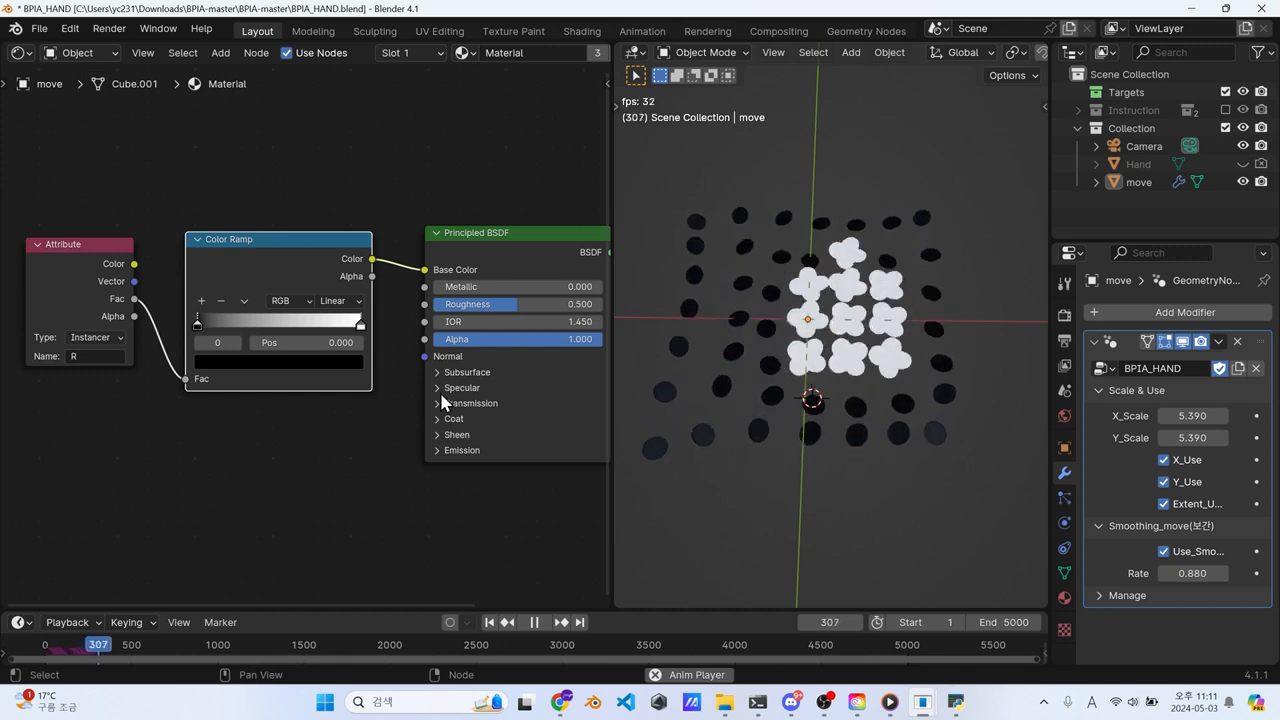
Step: Color the Color Ramp's end stop red and move the Attribute and Color Ramp nodes away from the Principled BSDF
scroll(205, 342, "up", 1)
left_click(374, 322)
left_click(347, 371)
mouse_move(268, 213)
left_mouse_down()
mouse_move(254, 231)
mouse_move(154, 219)
mouse_move(104, 235)
mouse_move(200, 291)
left_mouse_up()
scroll(152, 220, "down", 5)
left_click_drag(202, 260, 132, 251)
scroll(871, 316, "up", 6)
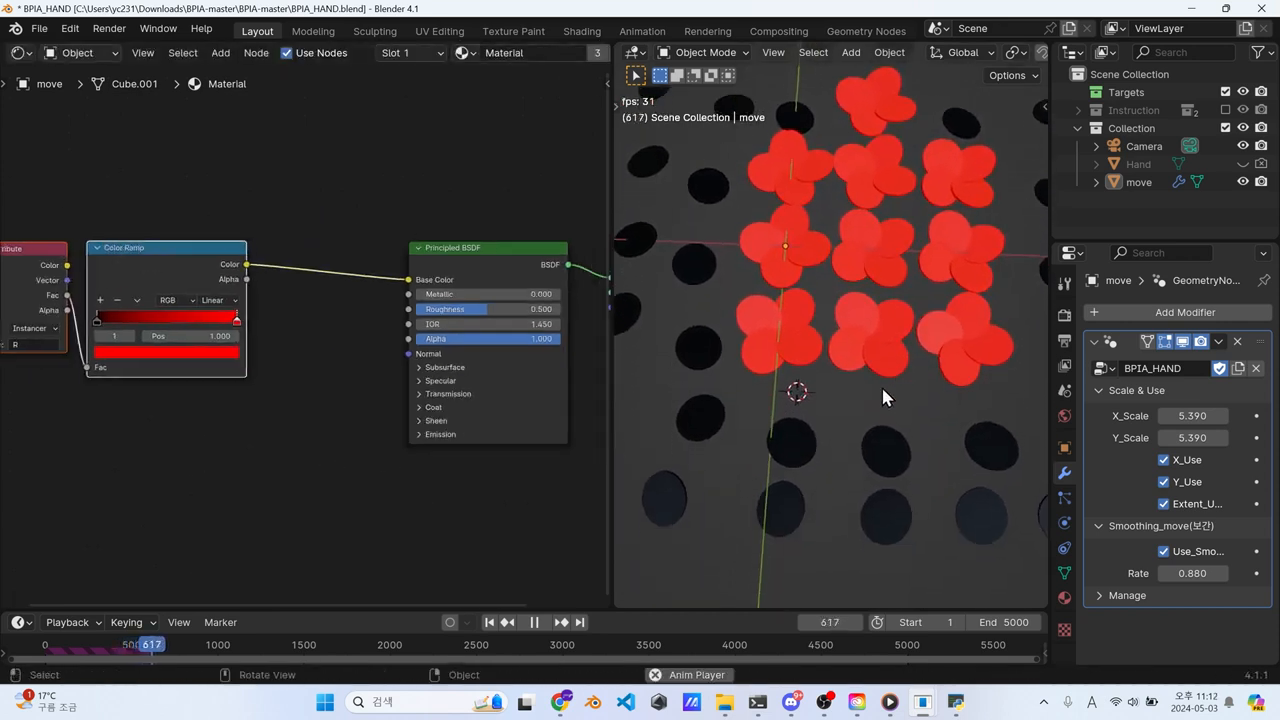
Step: Insert a color Mix node between the Color Ramp and Base Color and set its blending mode to Color Burn
key("shift+a")
key("Escape")
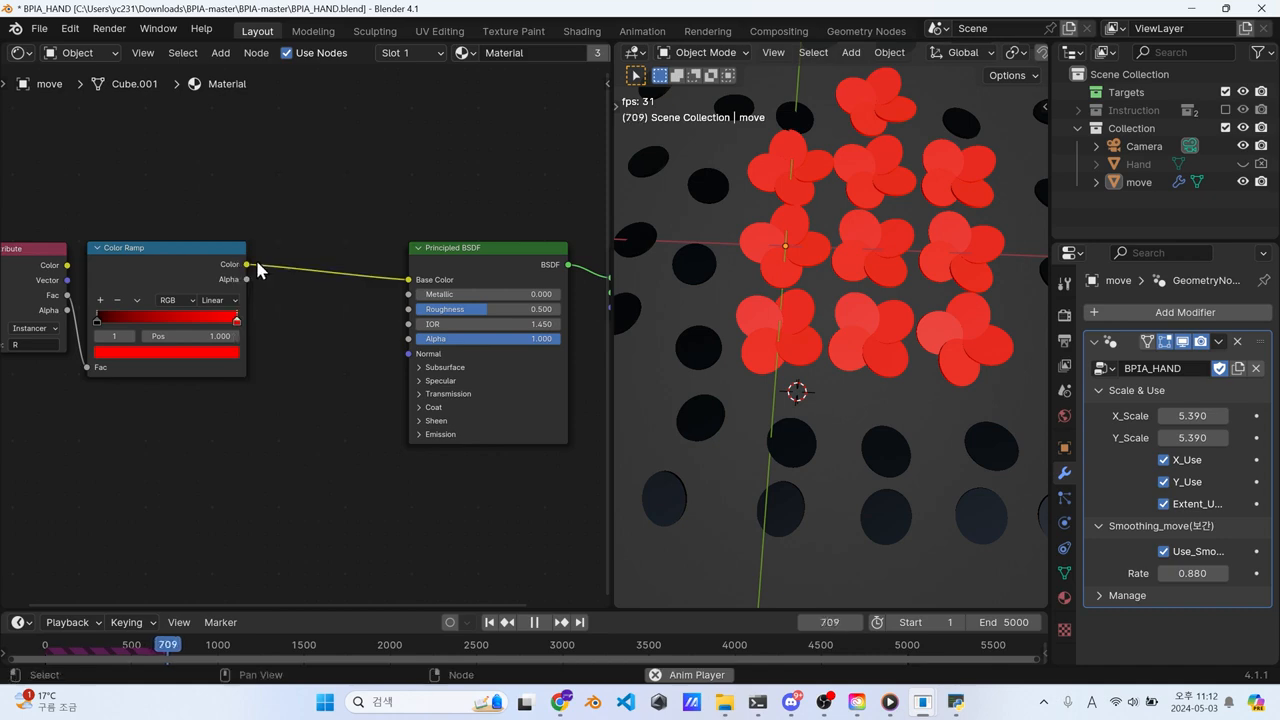
left_click_drag(246, 264, 323, 342)
type("mix")
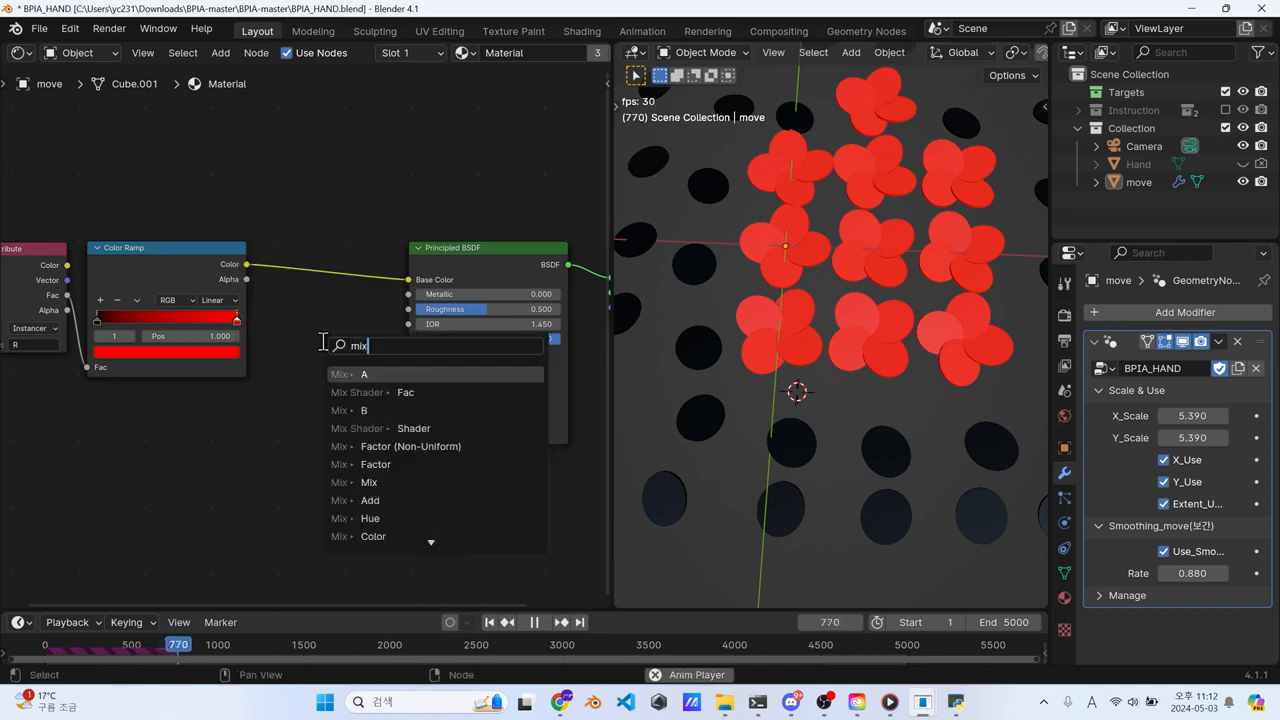
key("Return")
left_click(348, 305)
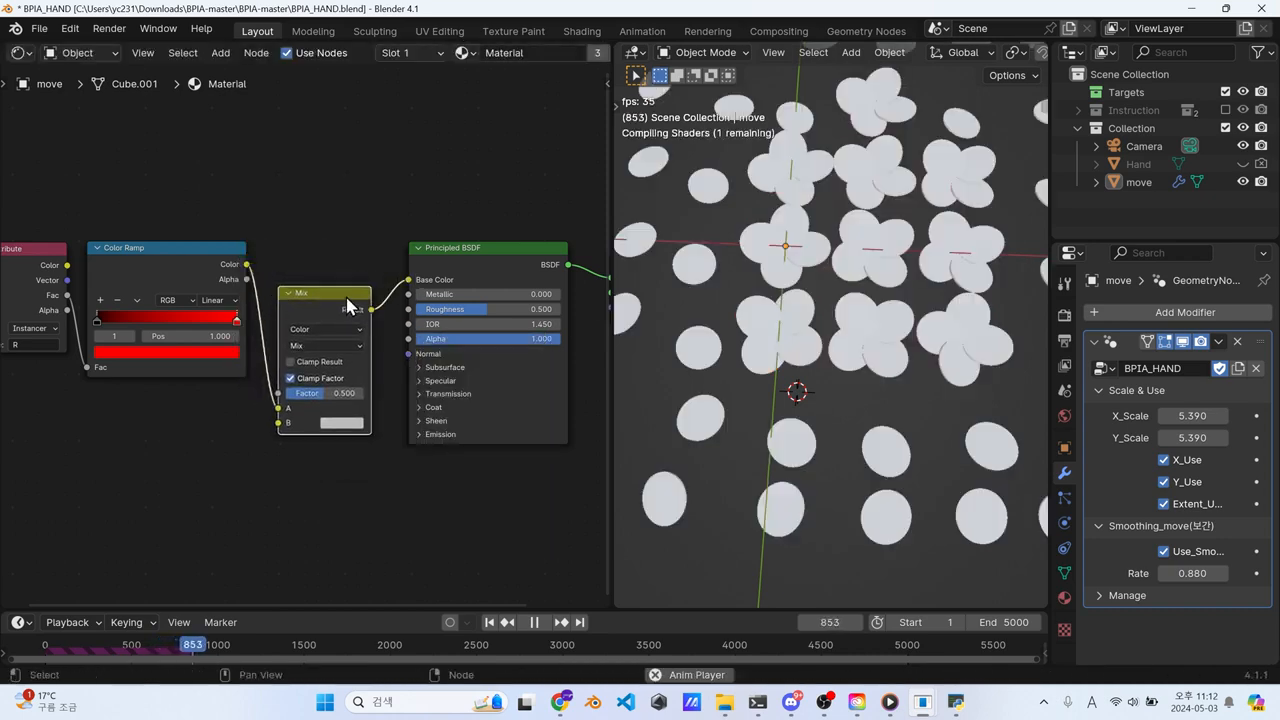
left_click(337, 338)
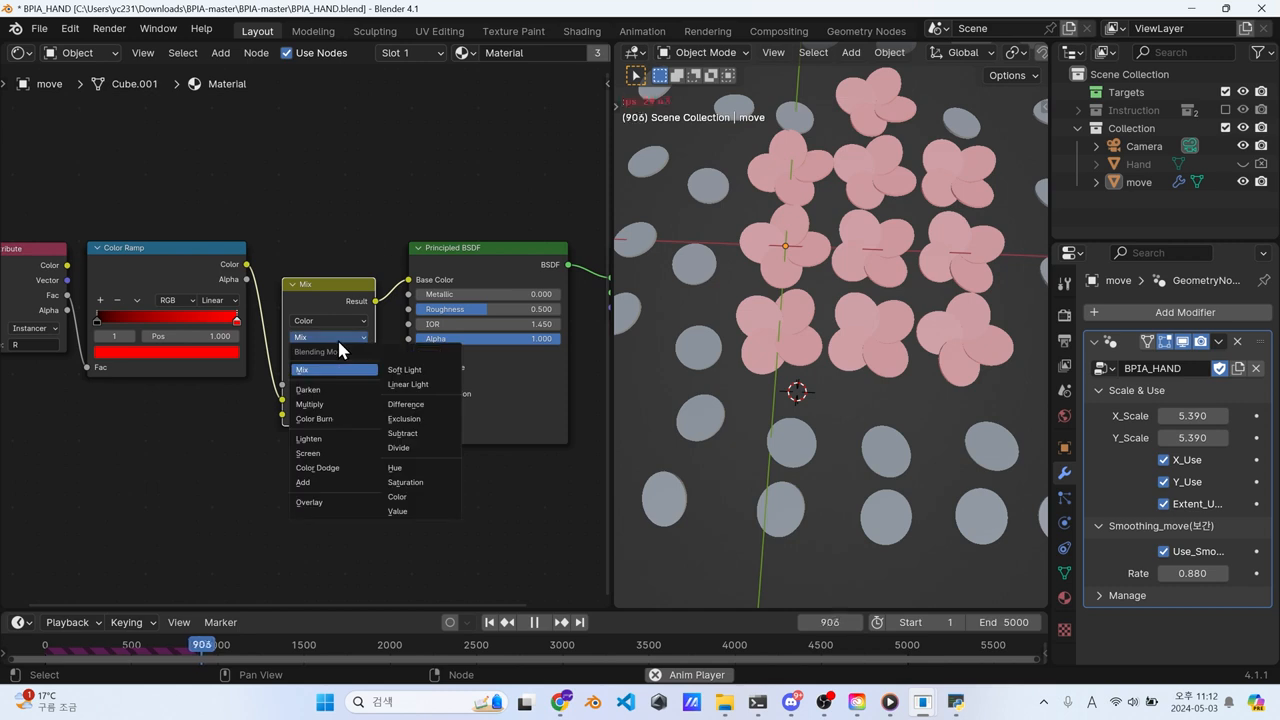
left_click(328, 419)
Step: Add an Object Info node below the Attribute node and connect its Random output to the Color Burn node's B input
mouse_move(259, 397)
middle_mouse_down()
mouse_move(343, 291)
mouse_move(396, 253)
middle_mouse_up()
key("shift+a")
left_click(286, 293)
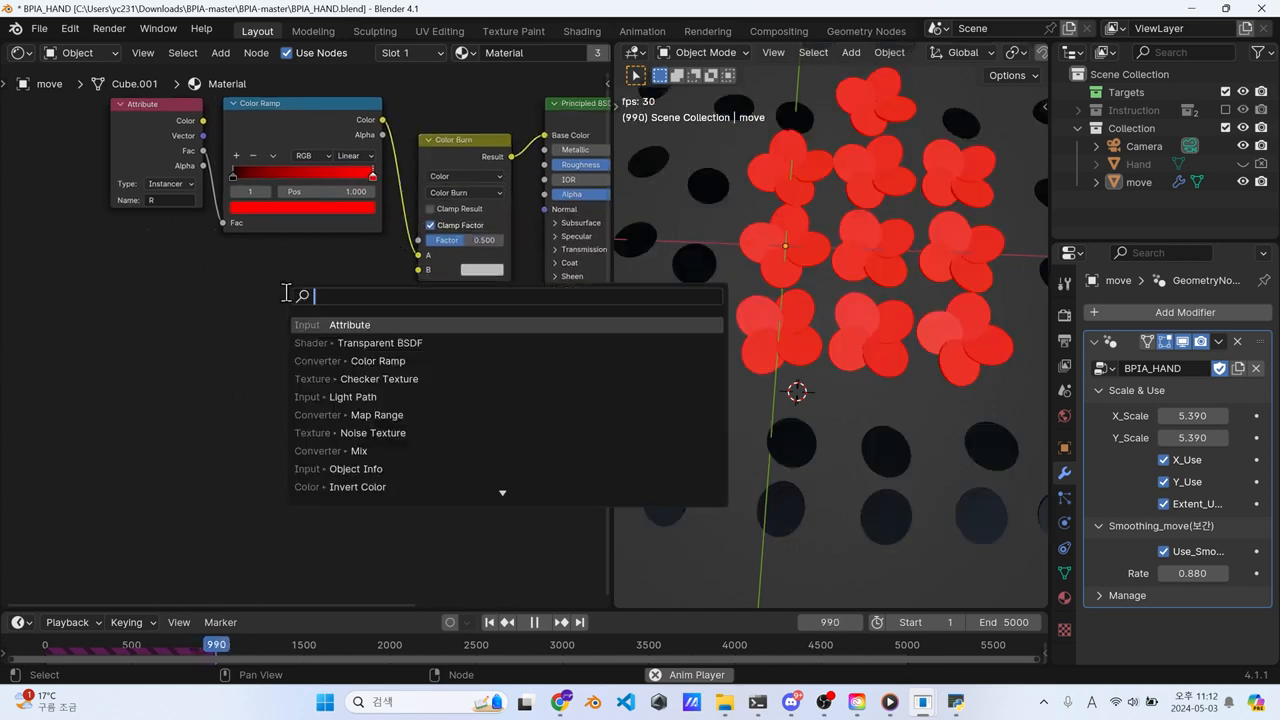
type("ob")
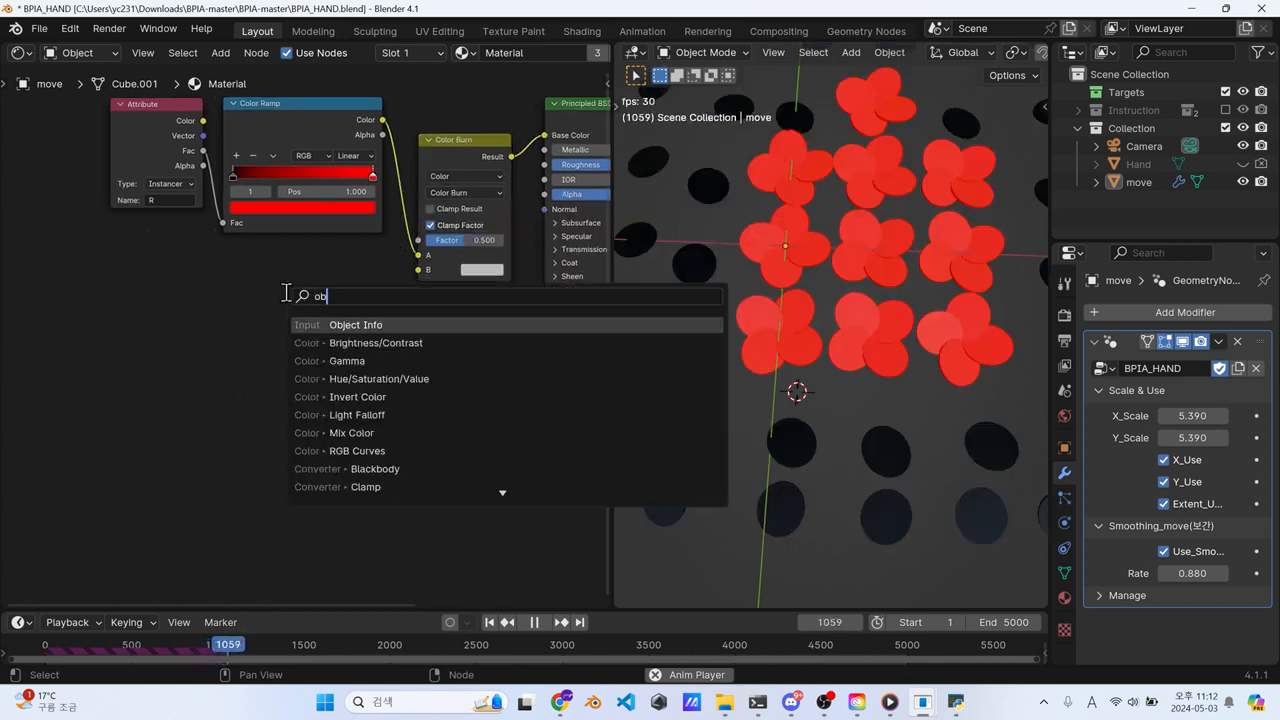
key("Return")
left_click(218, 397)
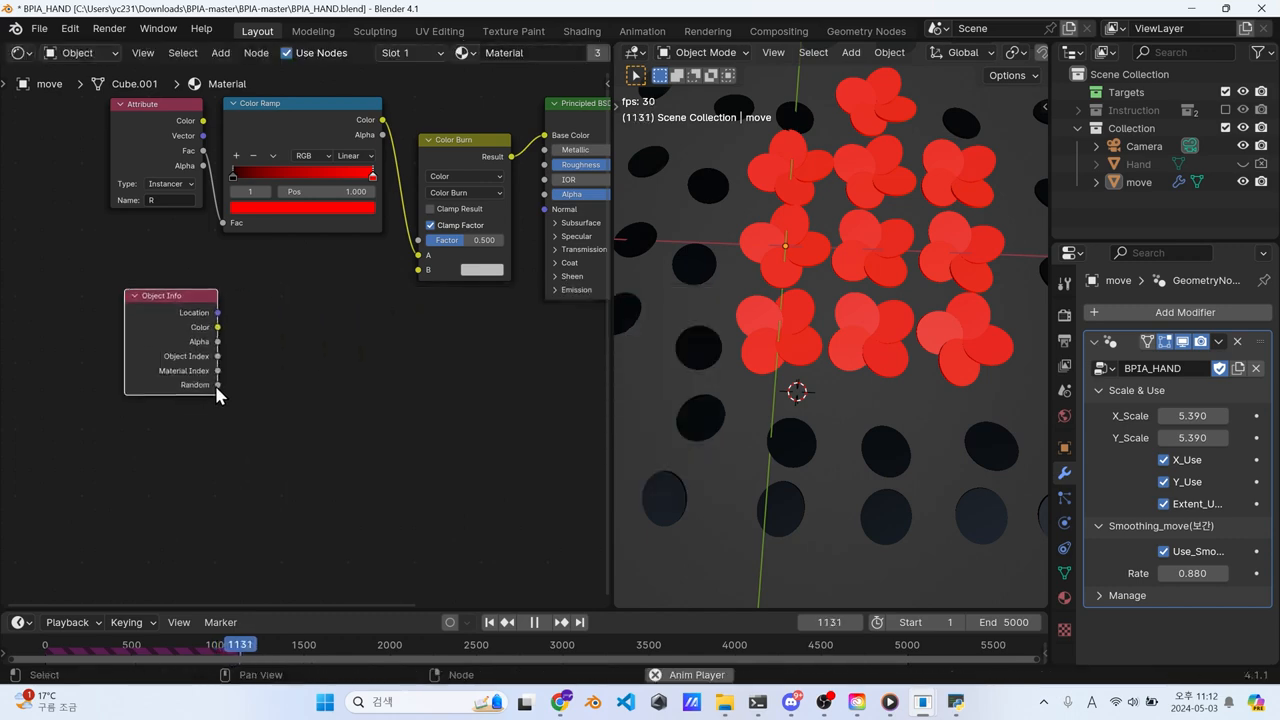
left_click_drag(217, 386, 419, 276)
left_click_drag(191, 298, 188, 282)
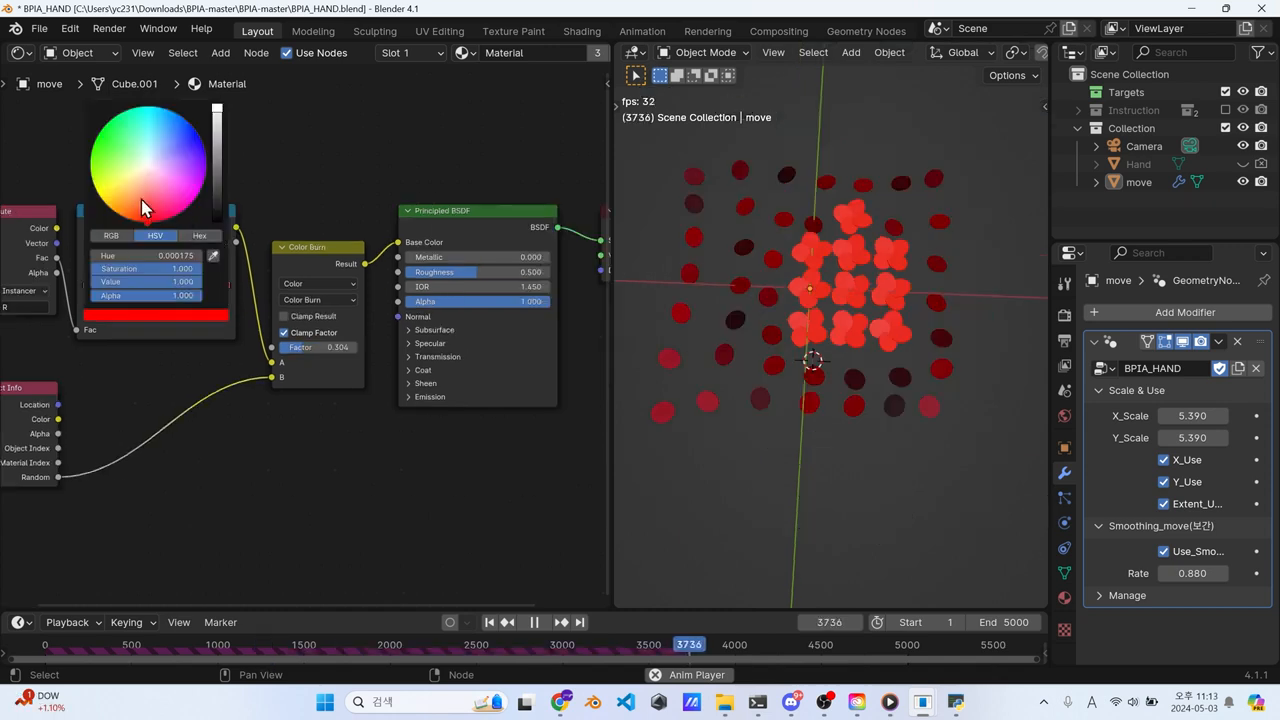
Step: Change the Color Ramp's end stop to light orange and its first stop to dark red with value 0.151
left_click(136, 201)
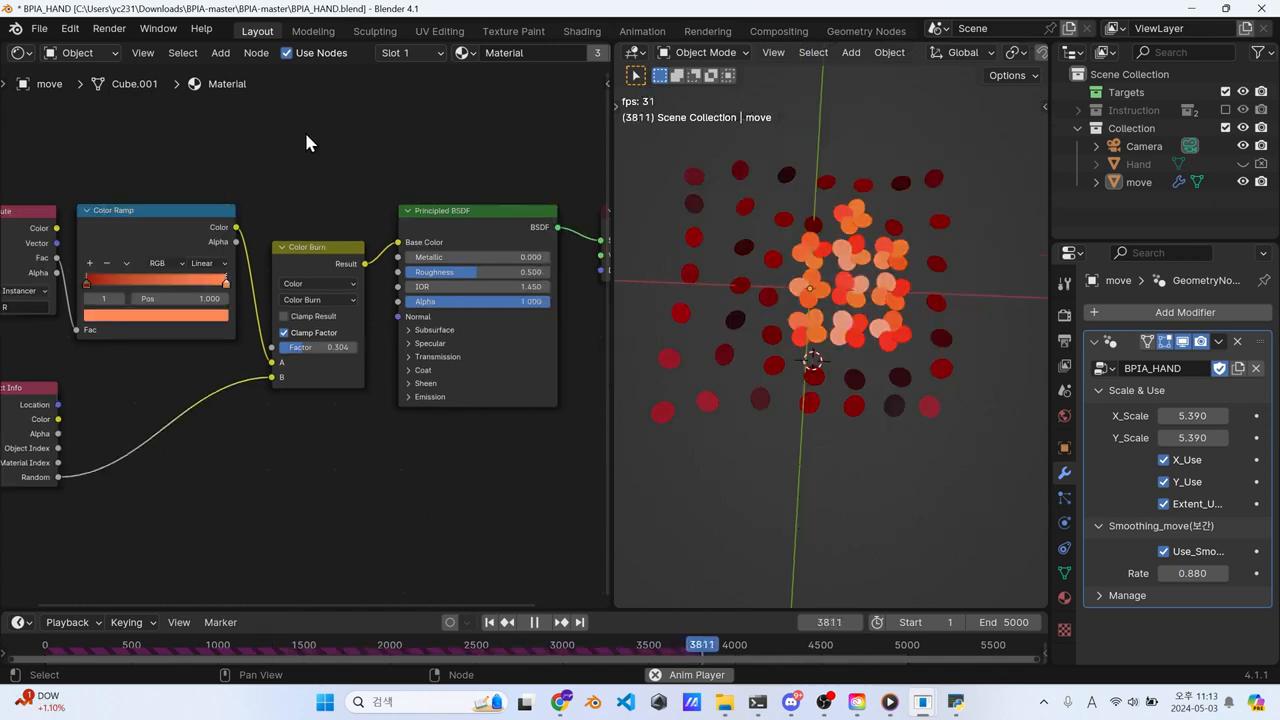
left_click(96, 281)
left_click(156, 315)
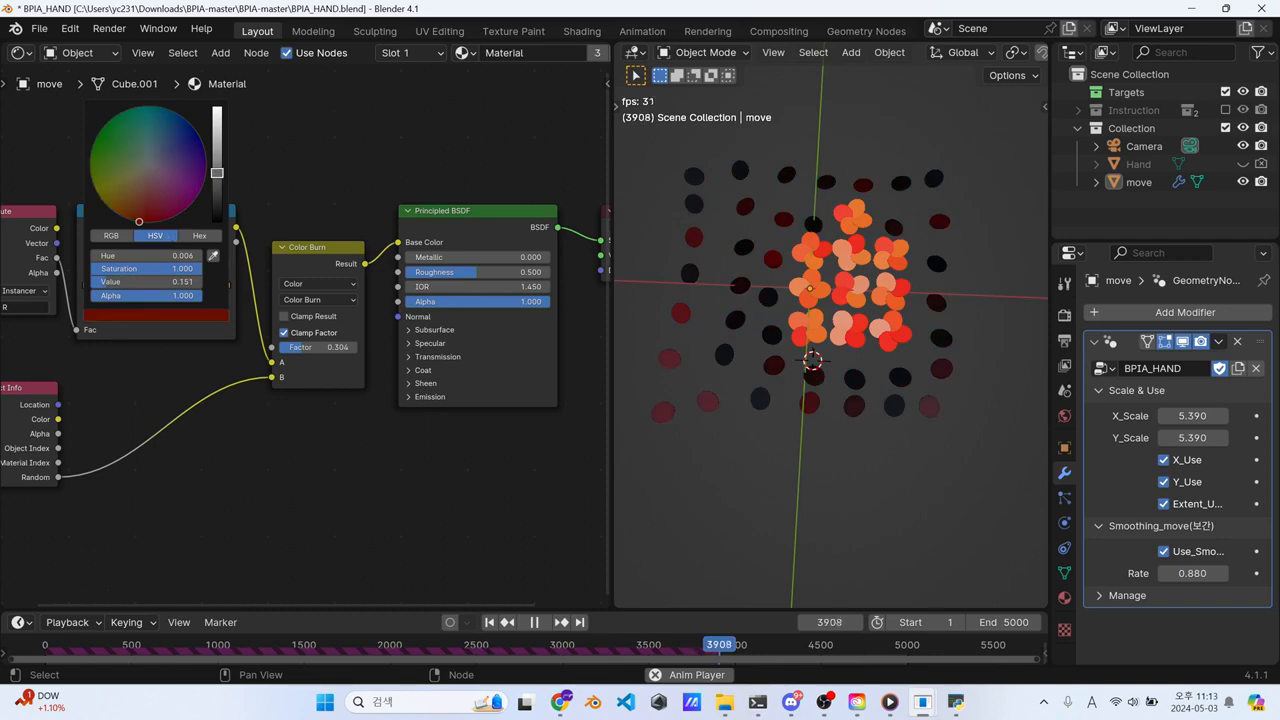
Step: Set the Principled BSDF's Roughness to 1.000 and switch the viewport to Rendered shading
middle_click_drag(329, 153, 230, 177)
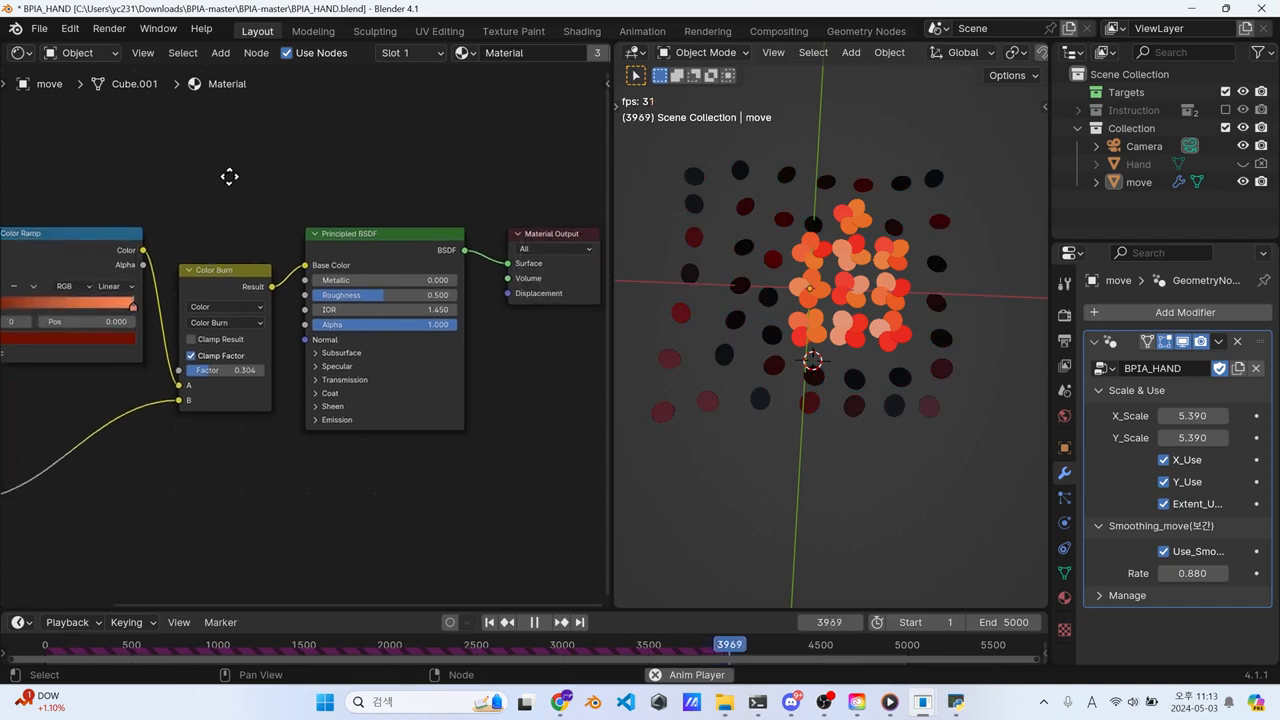
middle_click_drag(788, 262, 731, 255)
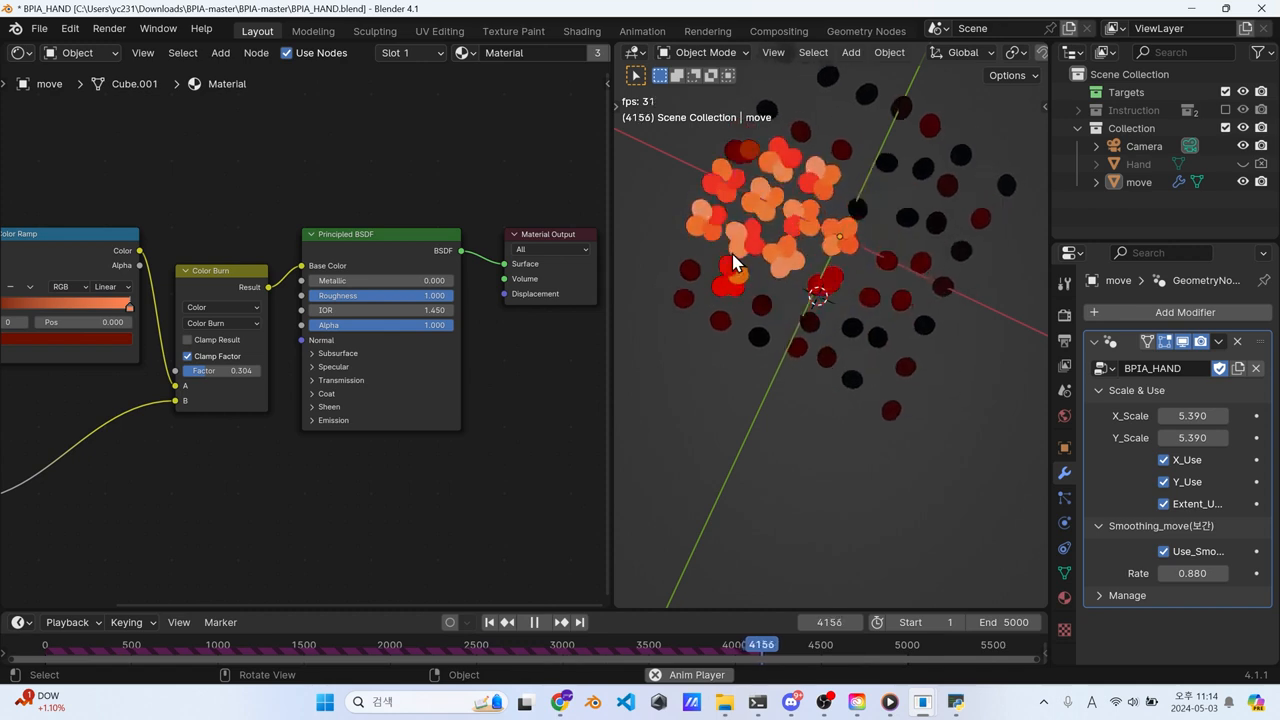
middle_click_drag(735, 262, 920, 322)
key("z")
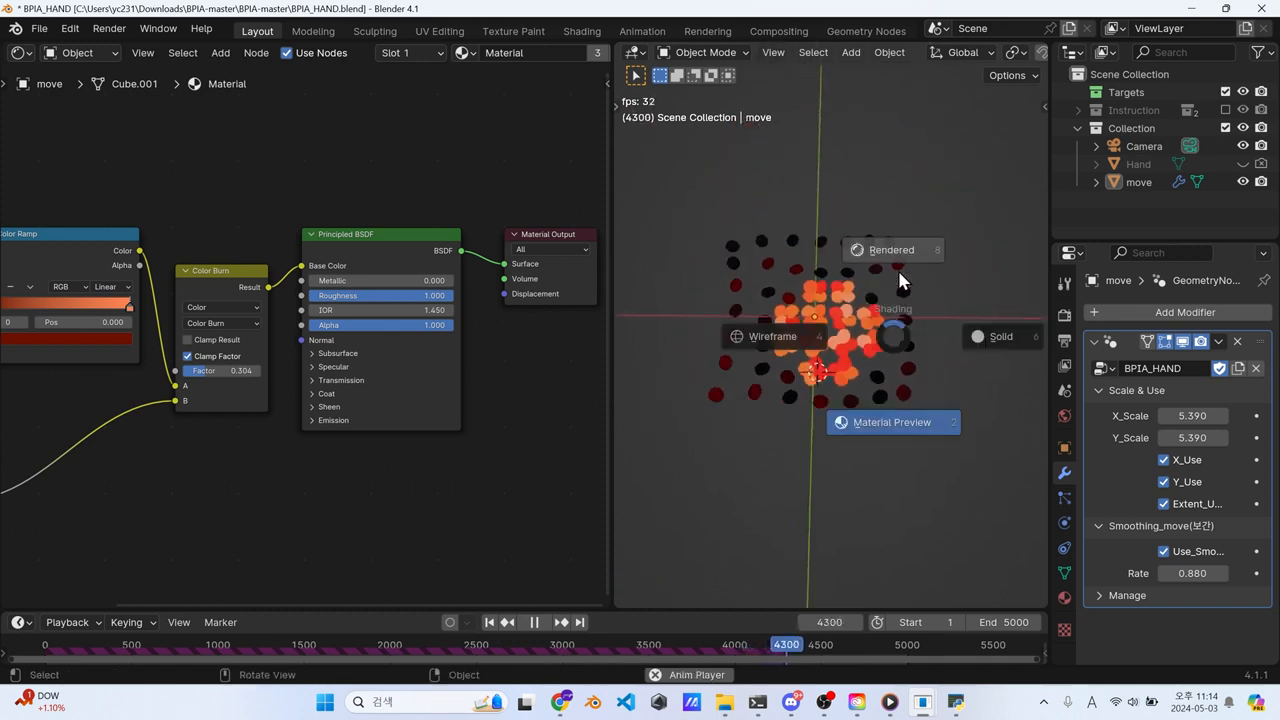
left_click(899, 245)
mouse_move(898, 242)
middle_mouse_down()
mouse_move(880, 387)
mouse_move(805, 369)
mouse_move(794, 332)
middle_mouse_up()
scroll(842, 365, "down", 4)
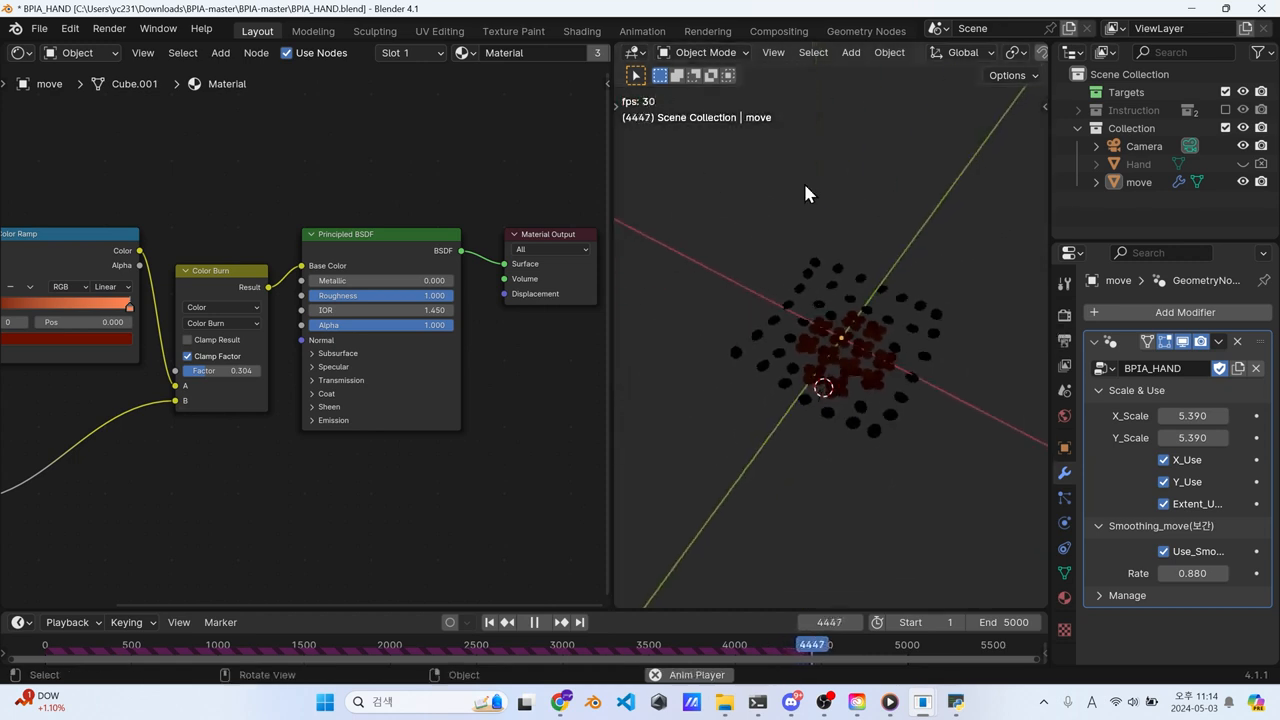
Step: Add an area light and raise it along Z above the cylinder instances
key("shift+a")
mouse_move(708, 468)
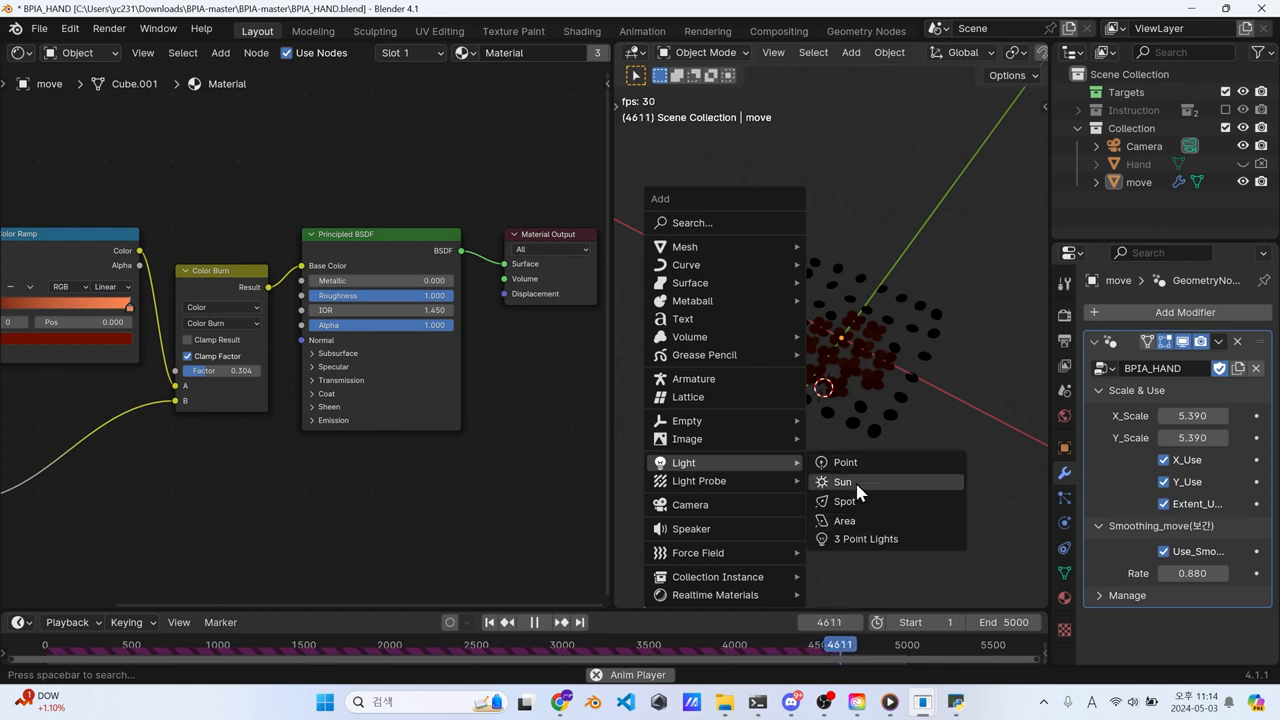
left_click(857, 521)
key("g")
key("z")
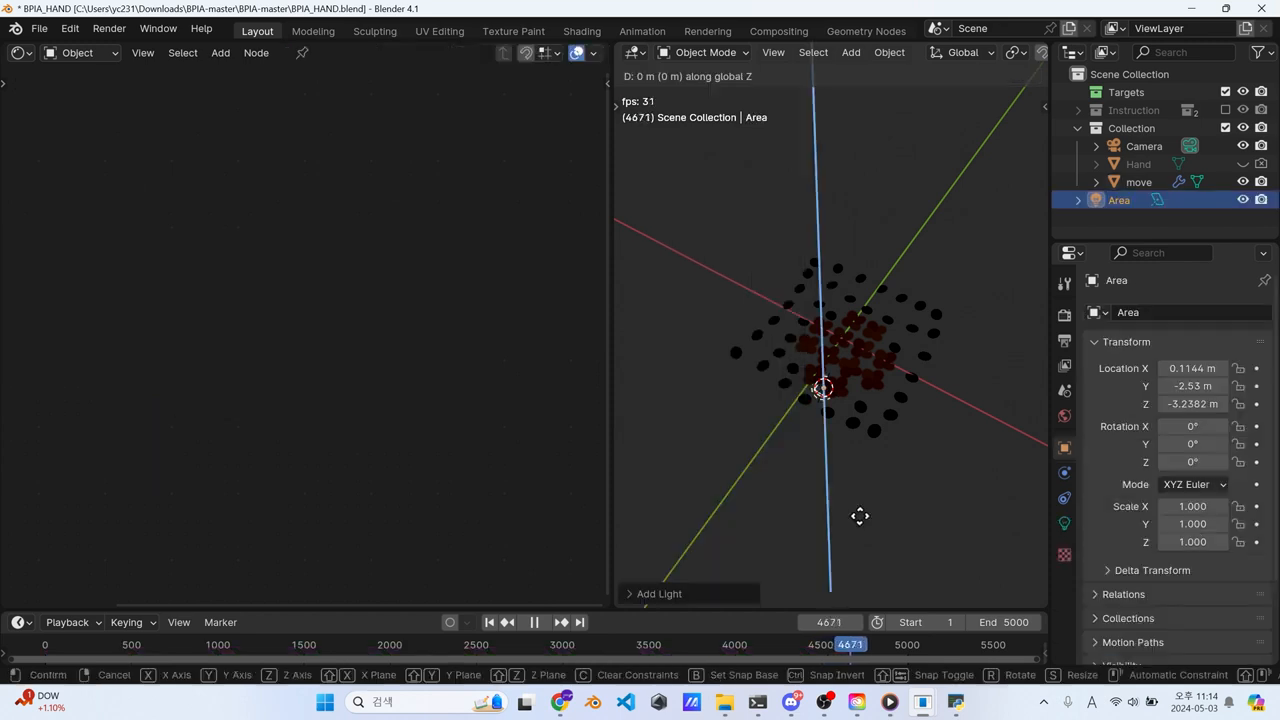
left_click(850, 380)
Step: Set the area light's power to 100 W
left_click(1064, 522)
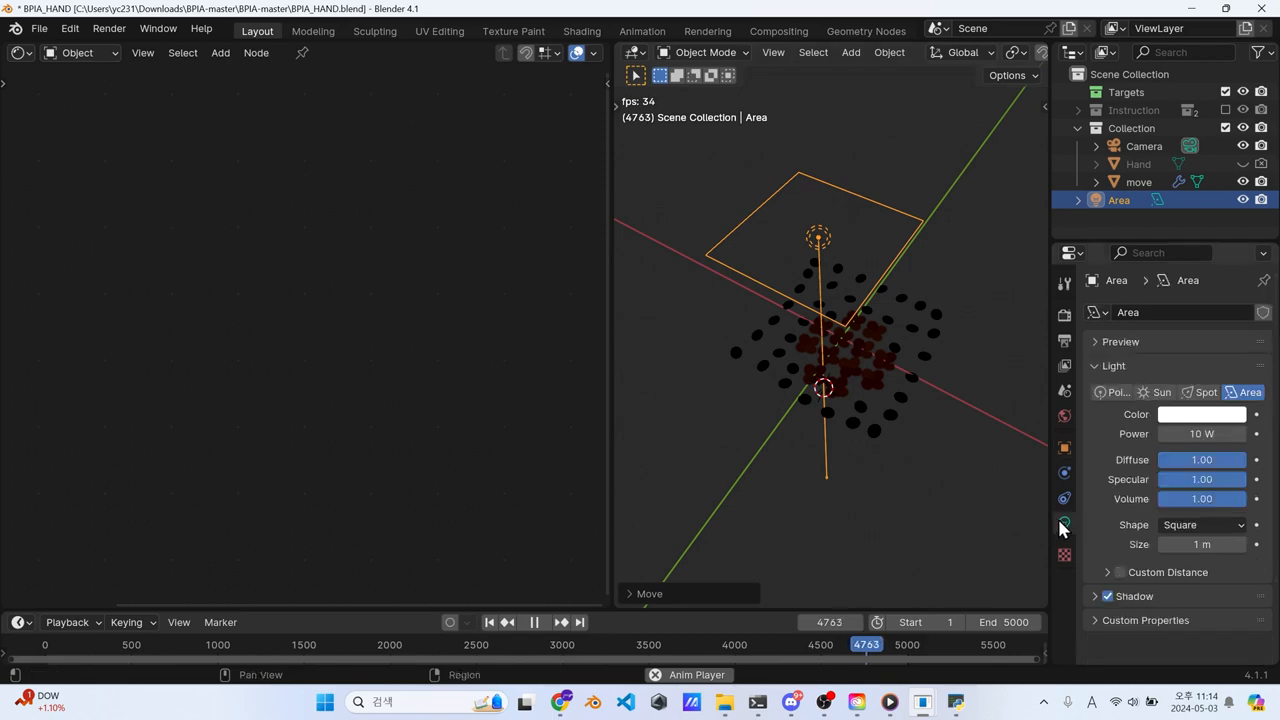
left_click(1210, 433)
type("1.")
type("00")
key("Return")
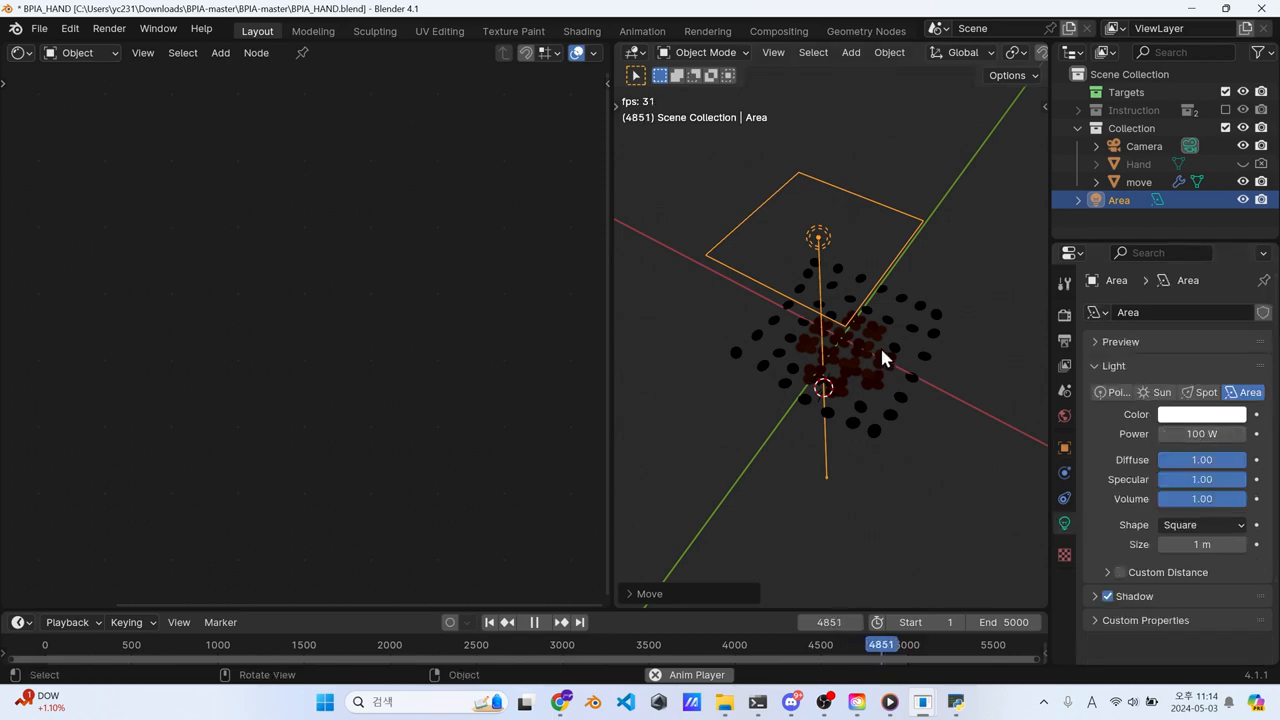
Step: Select the move object together with the area light and scale the selection freehand in the viewport
middle_click_drag(880, 345, 908, 456)
left_click(918, 447, "shift")
key("s")
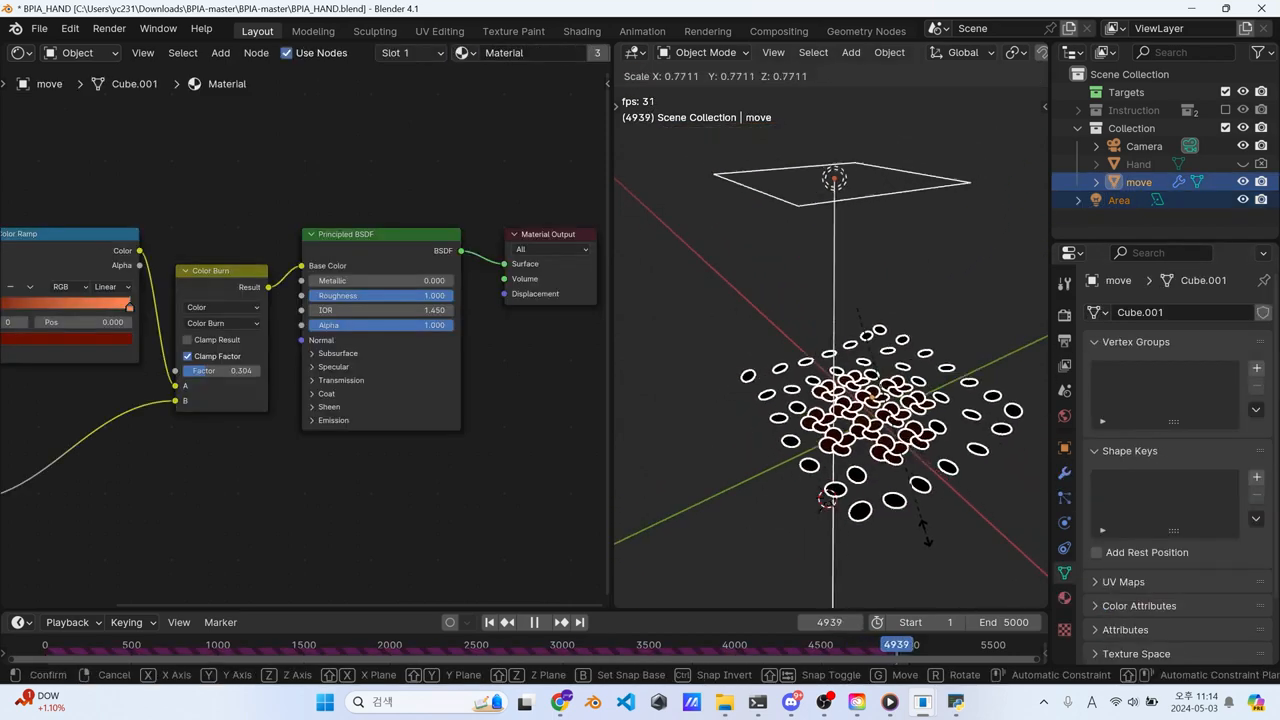
left_click(875, 335)
scroll(889, 367, "up", 3)
left_click_drag(882, 396, 780, 213)
key("s")
left_click(961, 289)
left_click(961, 290)
Step: Examine the lit cylinder instances and the move object's material settings
scroll(888, 338, "down", 2)
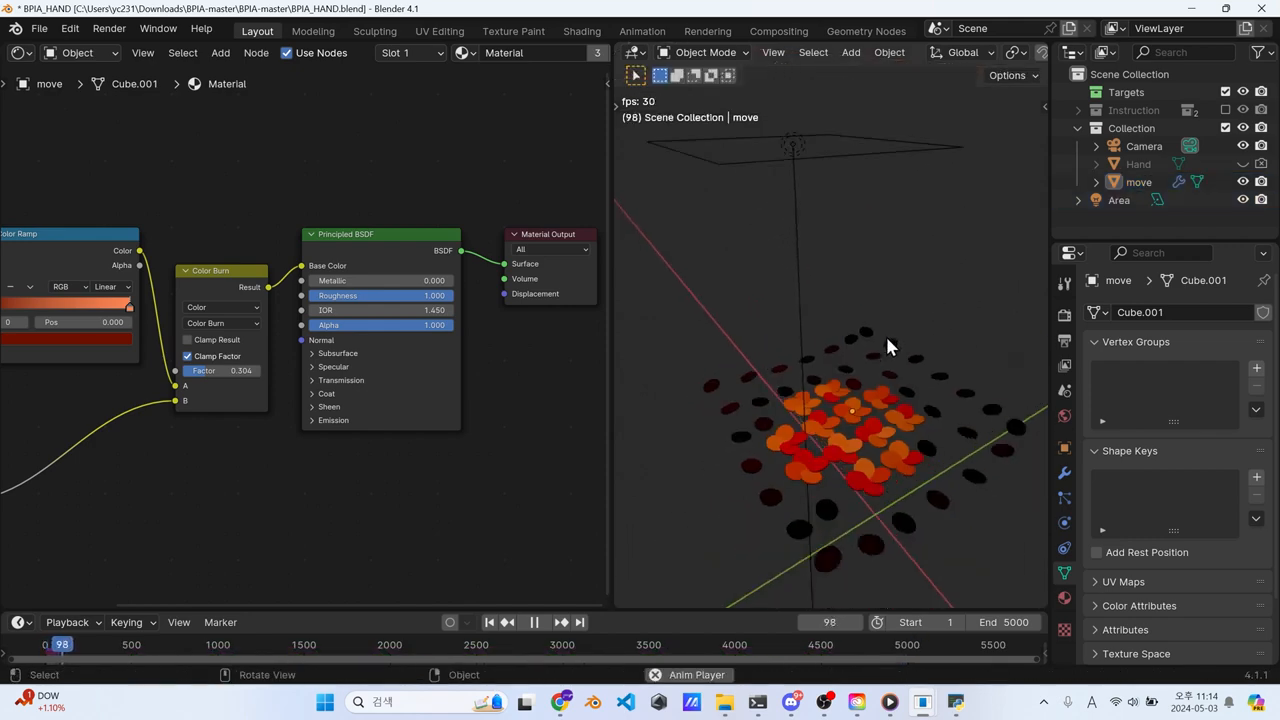
middle_click_drag(886, 338, 917, 431)
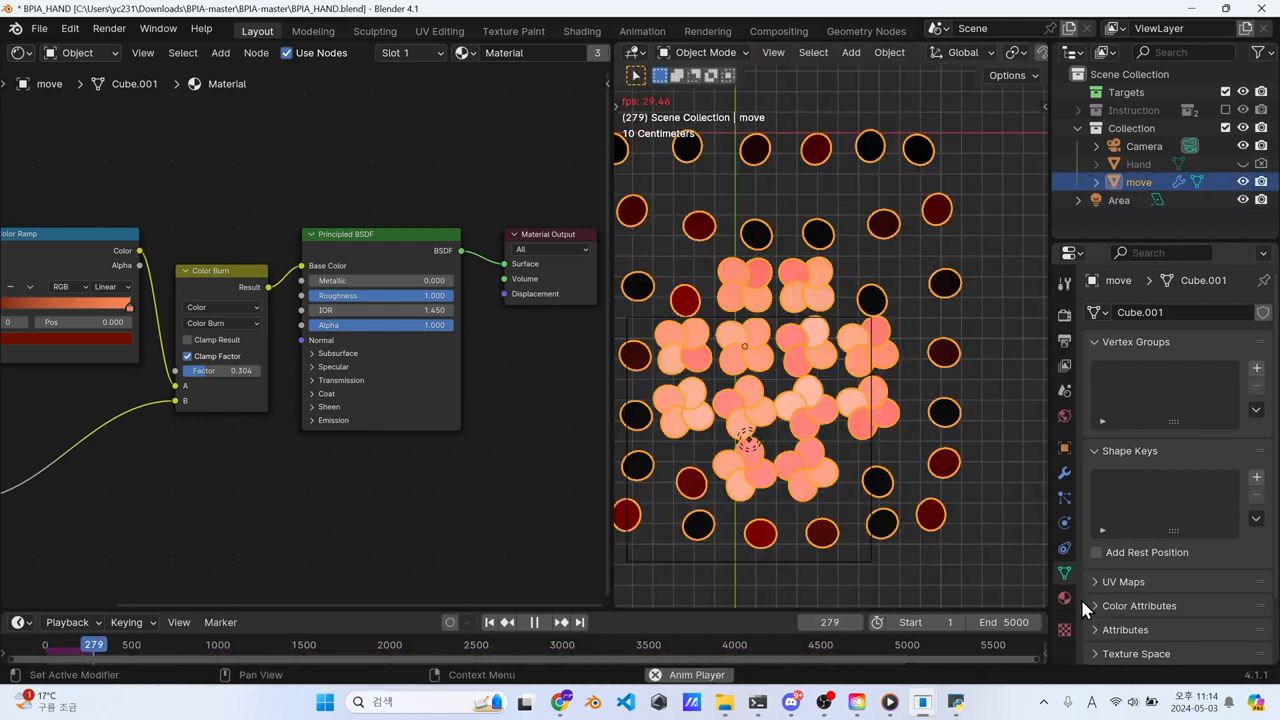
left_click(1064, 598)
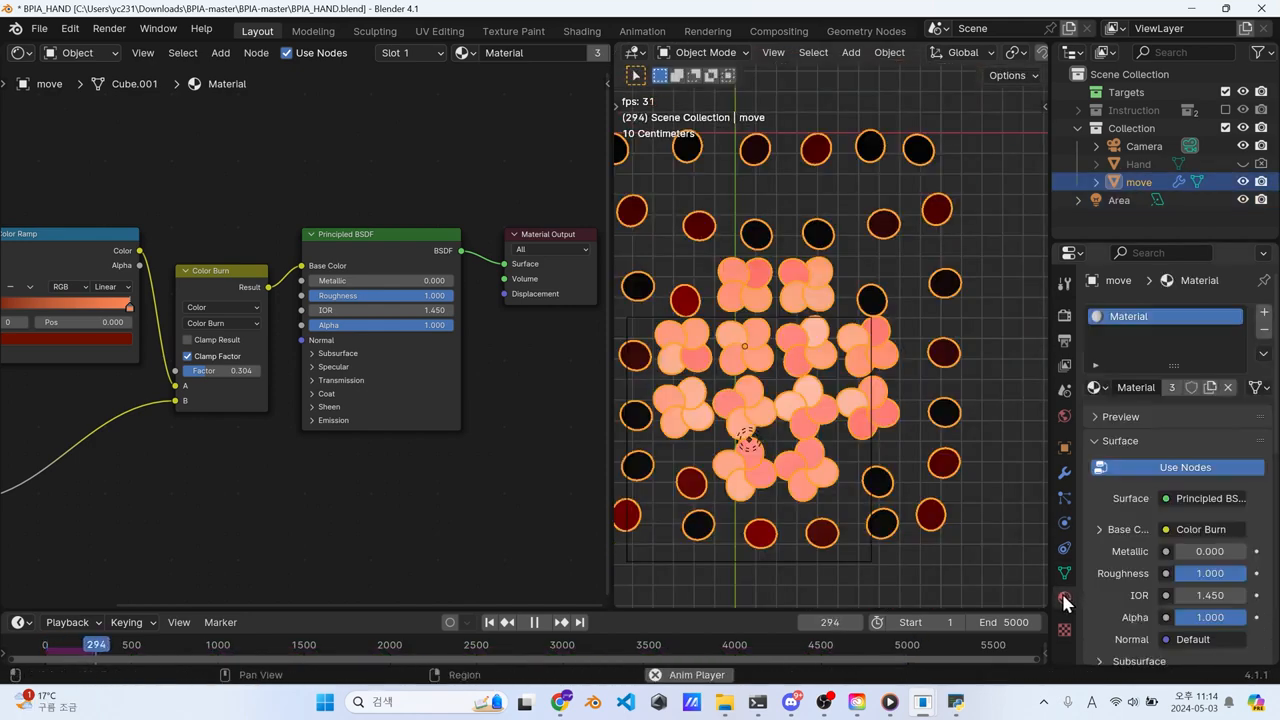
middle_click_drag(1000, 380, 734, 194)
left_click(879, 264)
Step: View the whole grid of instances from the top in Rendered shading
middle_click_drag(881, 269, 937, 406)
key("KP_7")
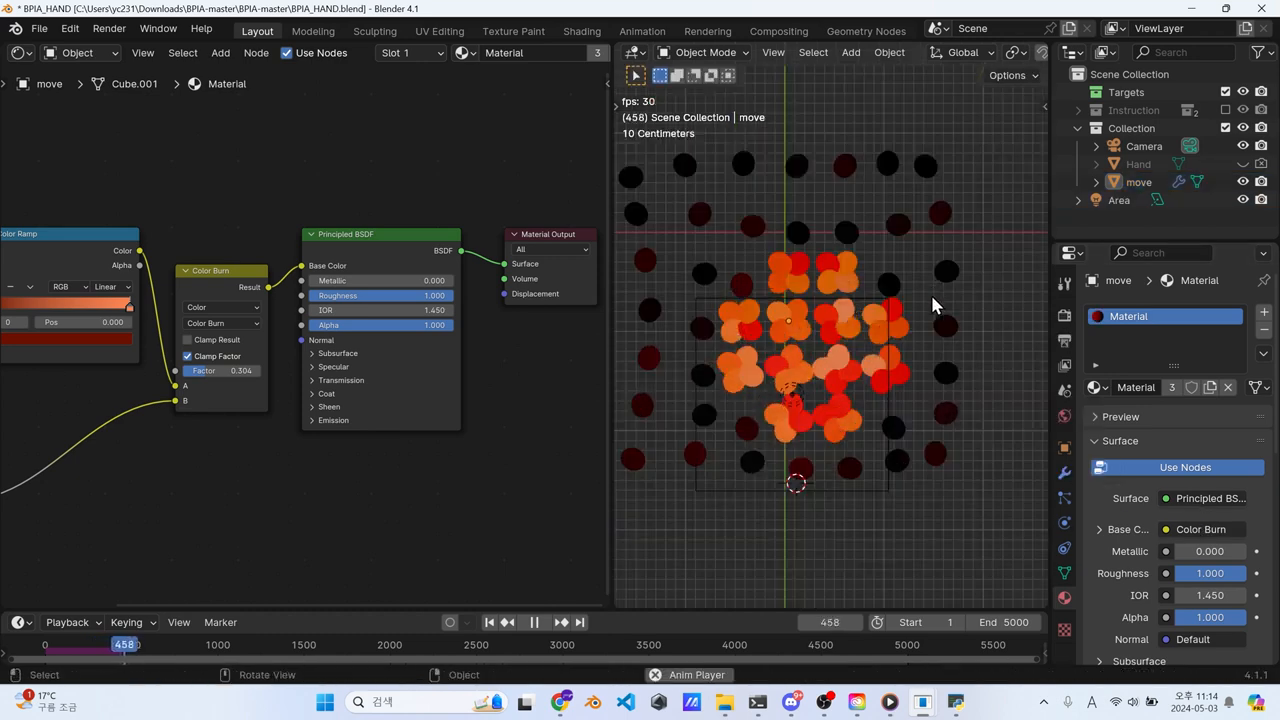
scroll(919, 365, "down", 1)
key("z")
left_click(840, 256)
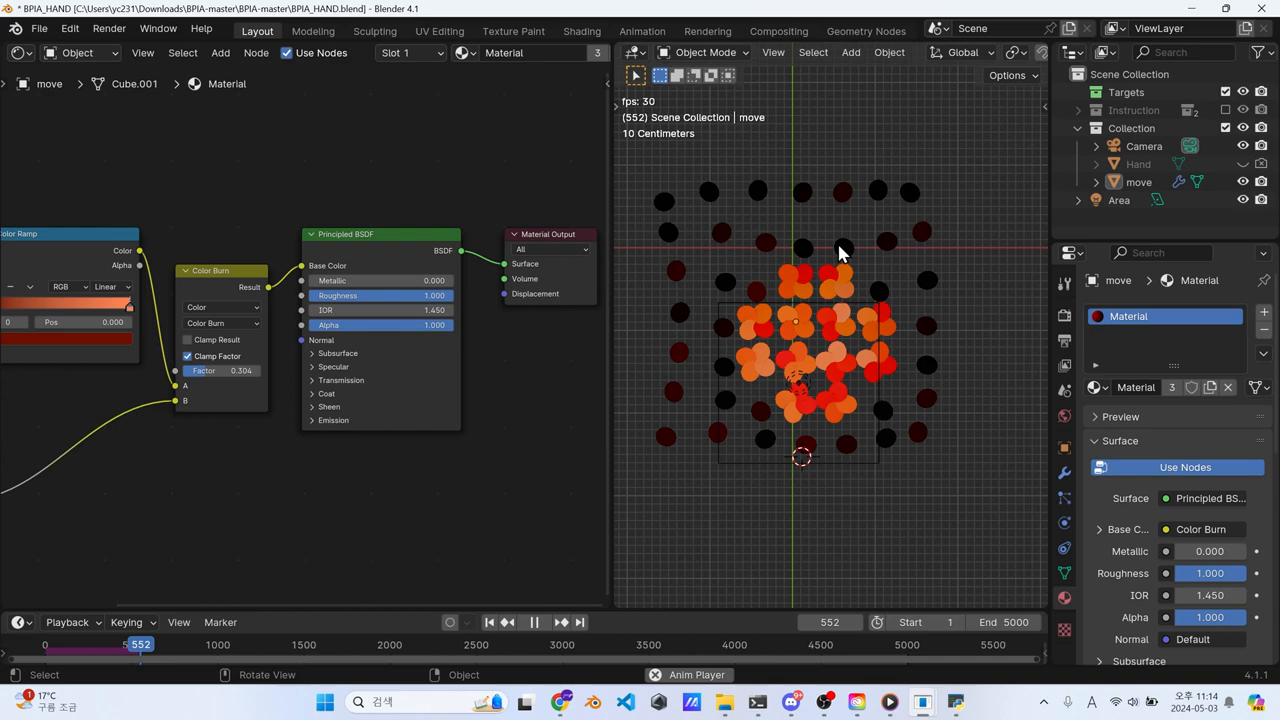
Step: Hide the viewport overlays and set the world background colour to dark crimson
scroll(914, 54, "down", 5)
left_click(905, 54)
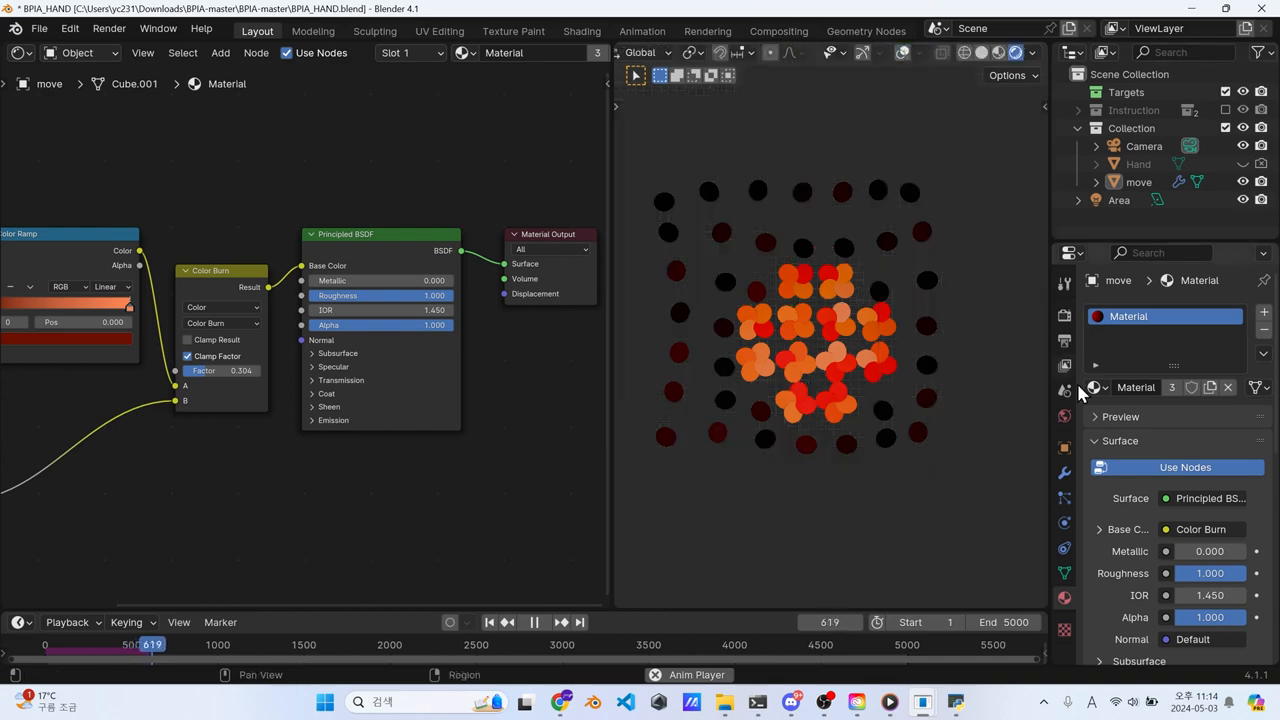
left_click(1064, 416)
left_click(1210, 430)
left_click_drag(1231, 268, 1231, 150)
left_click(1163, 300)
left_click_drag(1231, 208, 1231, 225)
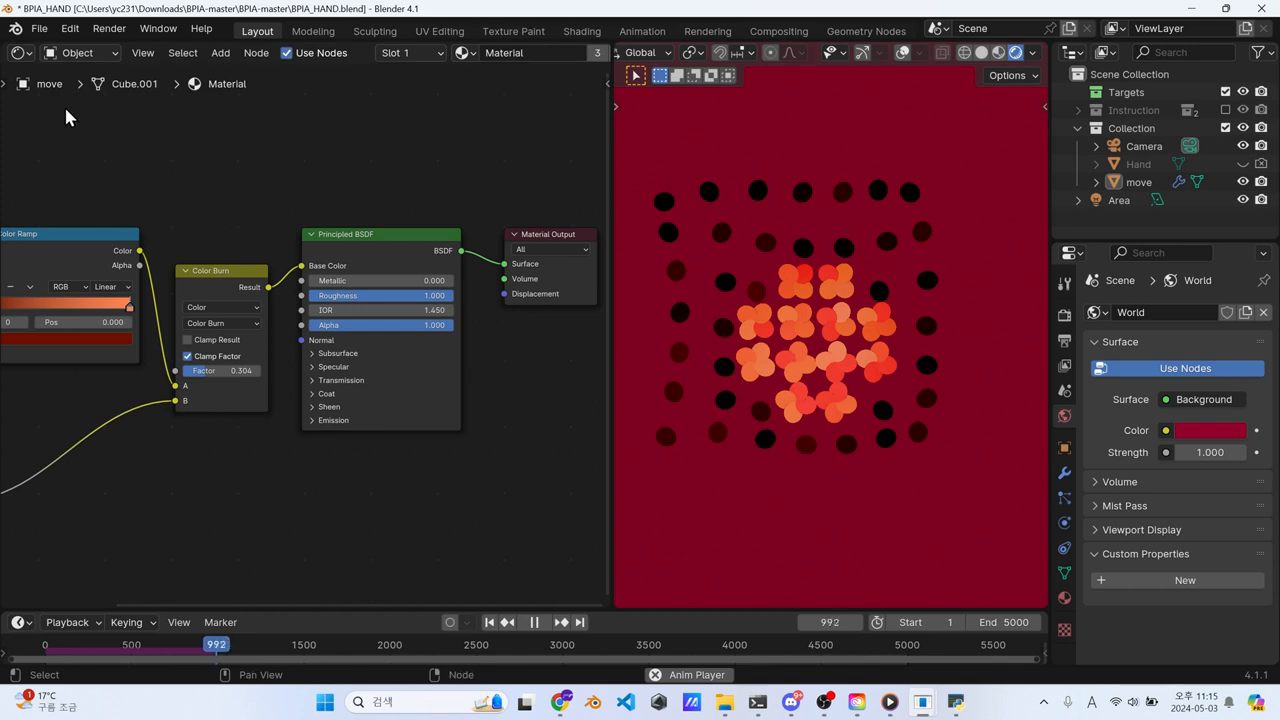
Step: Show the World shader nodes, duplicate the Background node below the original and make the copy's colour black
left_click(66, 58)
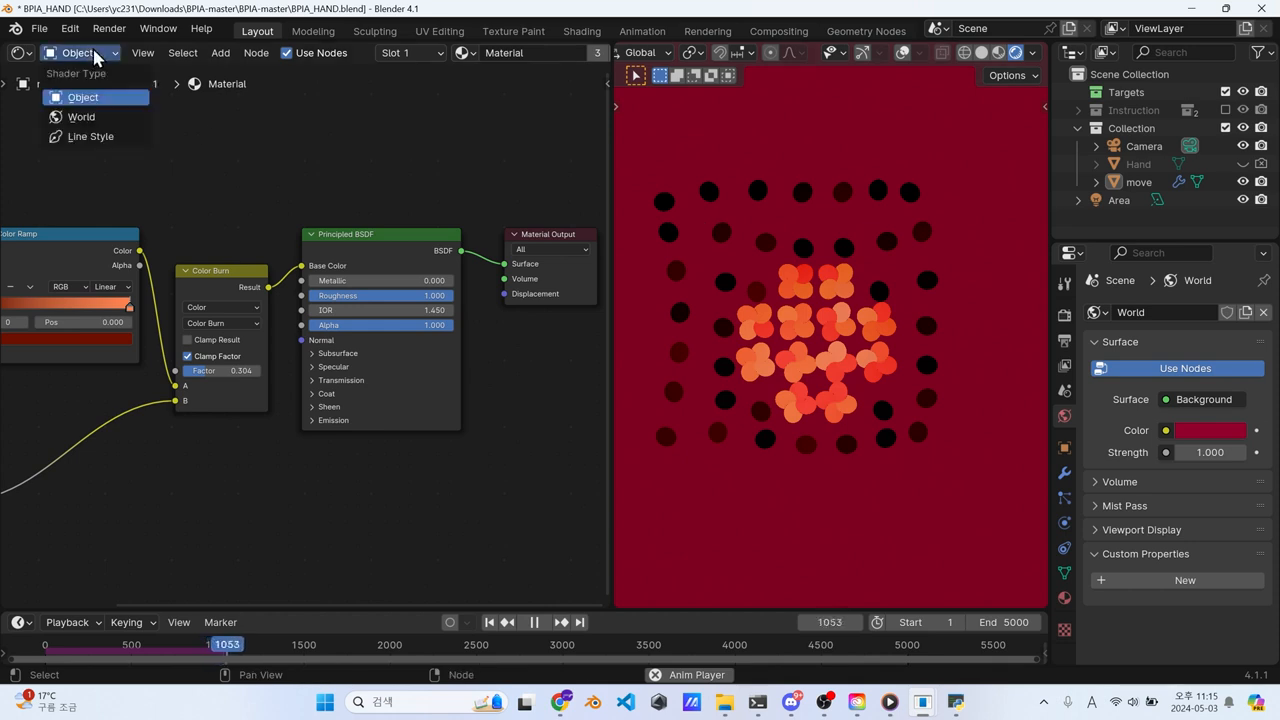
left_click(87, 118)
left_click_drag(340, 234, 142, 243)
key("shift+d")
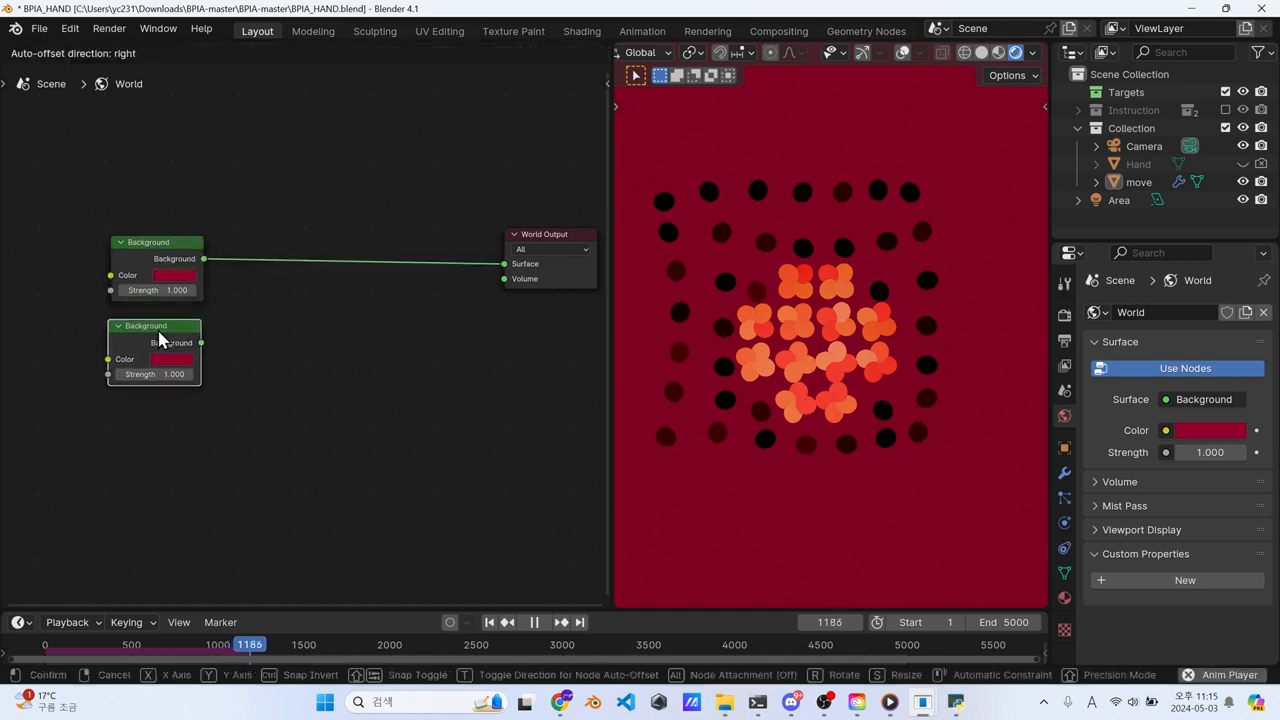
left_click(157, 328)
left_click(180, 362)
left_click_drag(283, 206, 284, 265)
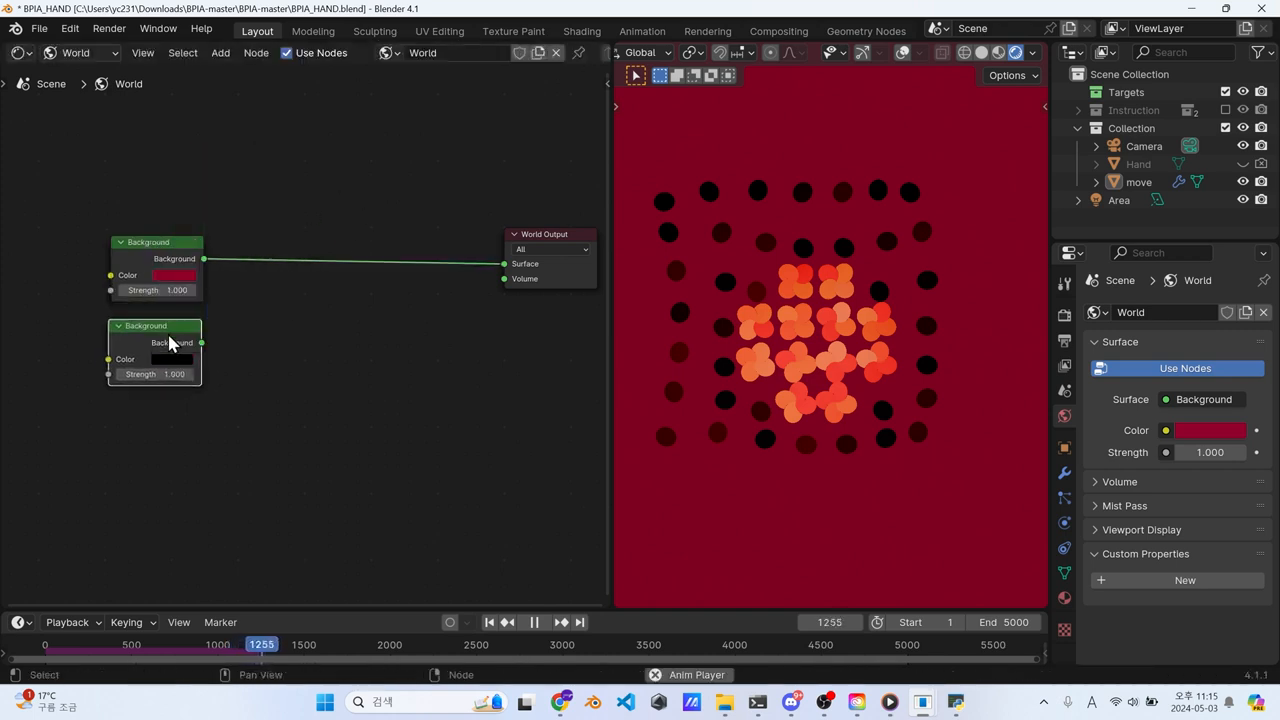
Step: Combine both Background nodes through a Mix Shader feeding World Output, with black in the first shader input and crimson in the second
left_click_drag(171, 343, 157, 250)
right_click_drag(157, 312, 164, 255, "ctrl+shift")
left_click_drag(163, 238, 166, 229)
left_click_drag(361, 266, 390, 247)
Step: Add a Light Path node above the Background nodes and connect its Is Camera Ray output to the Mix Shader's Fac
left_click(343, 173)
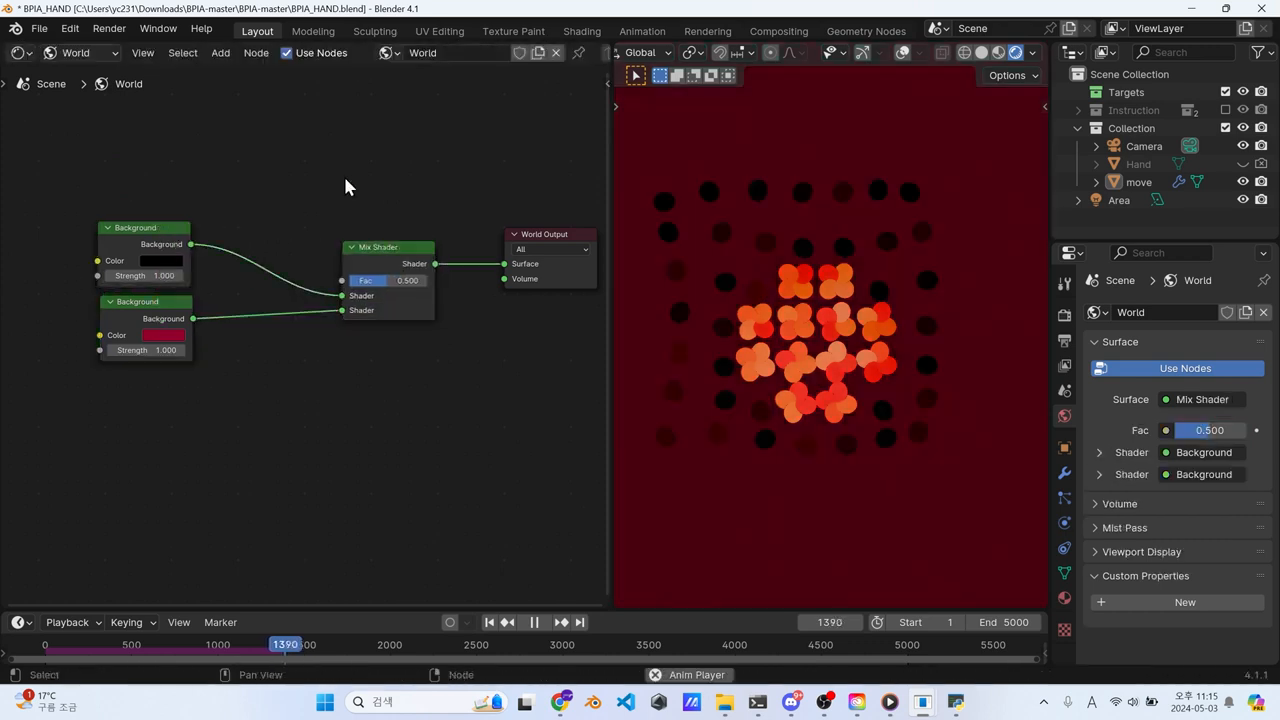
key("shift+a")
left_click(343, 174)
type("lig")
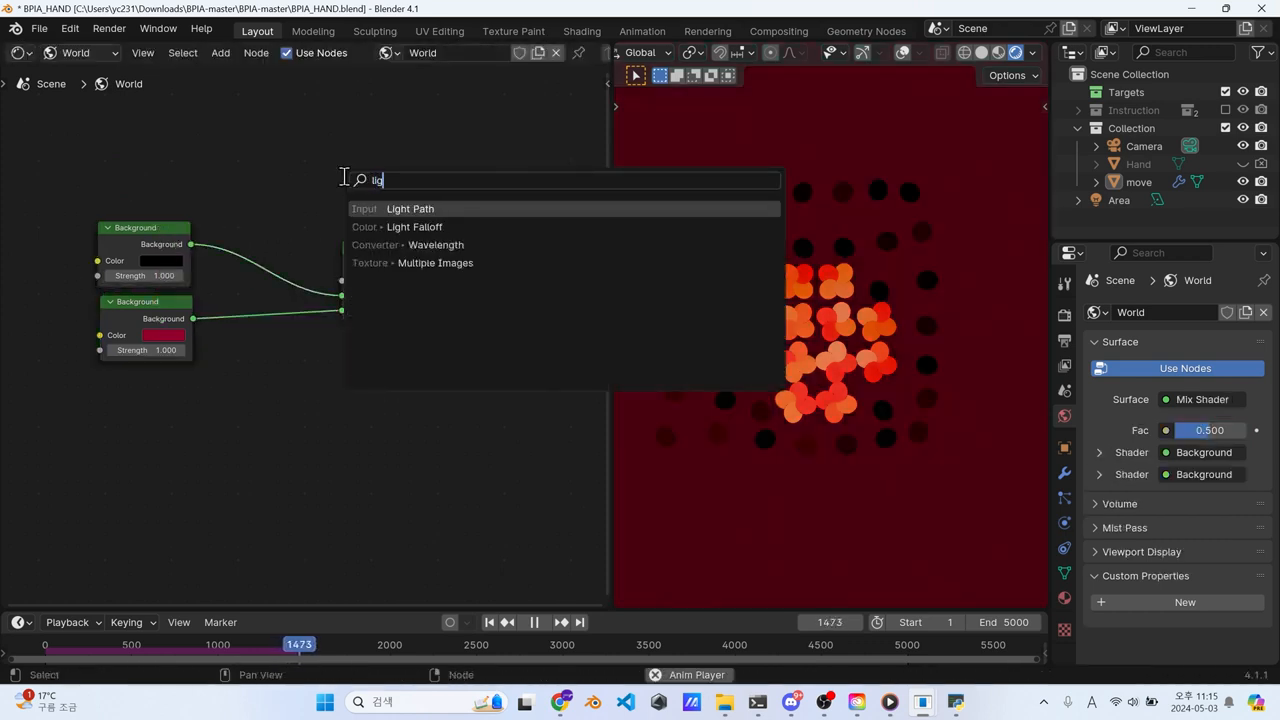
key("Return")
left_click(192, 179)
left_click_drag(190, 188, 243, 217)
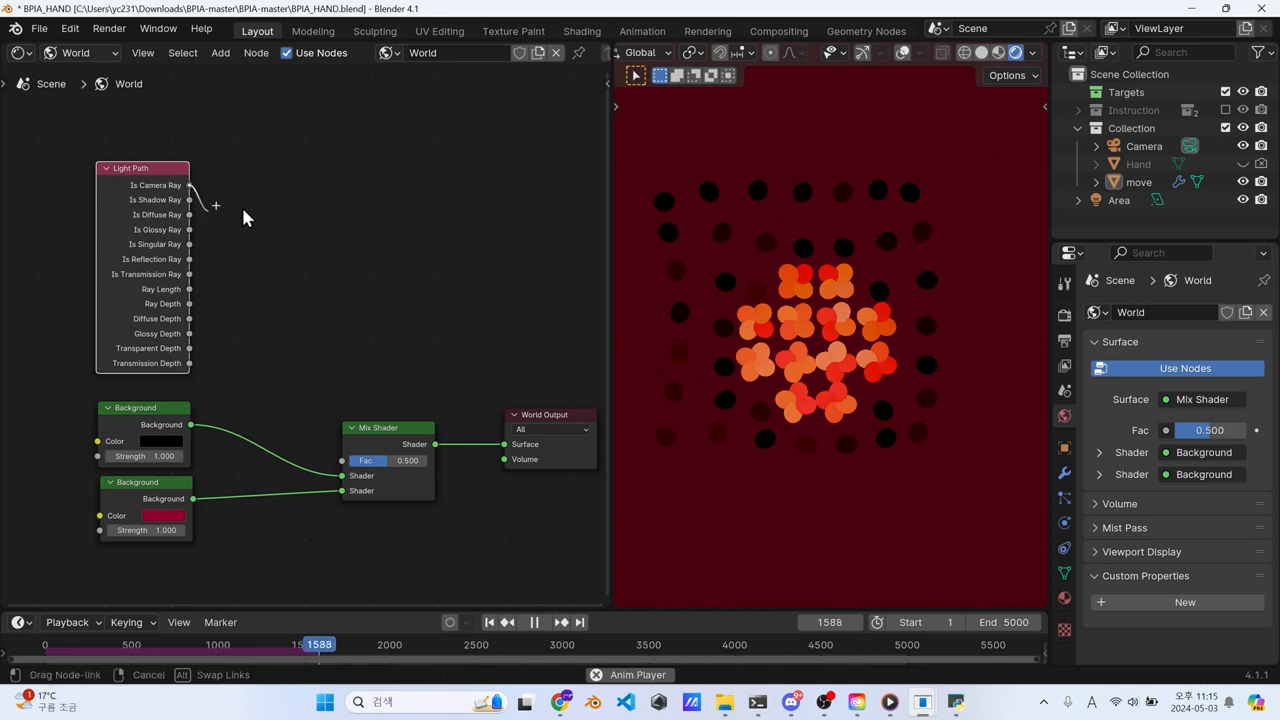
left_click_drag(330, 420, 347, 466)
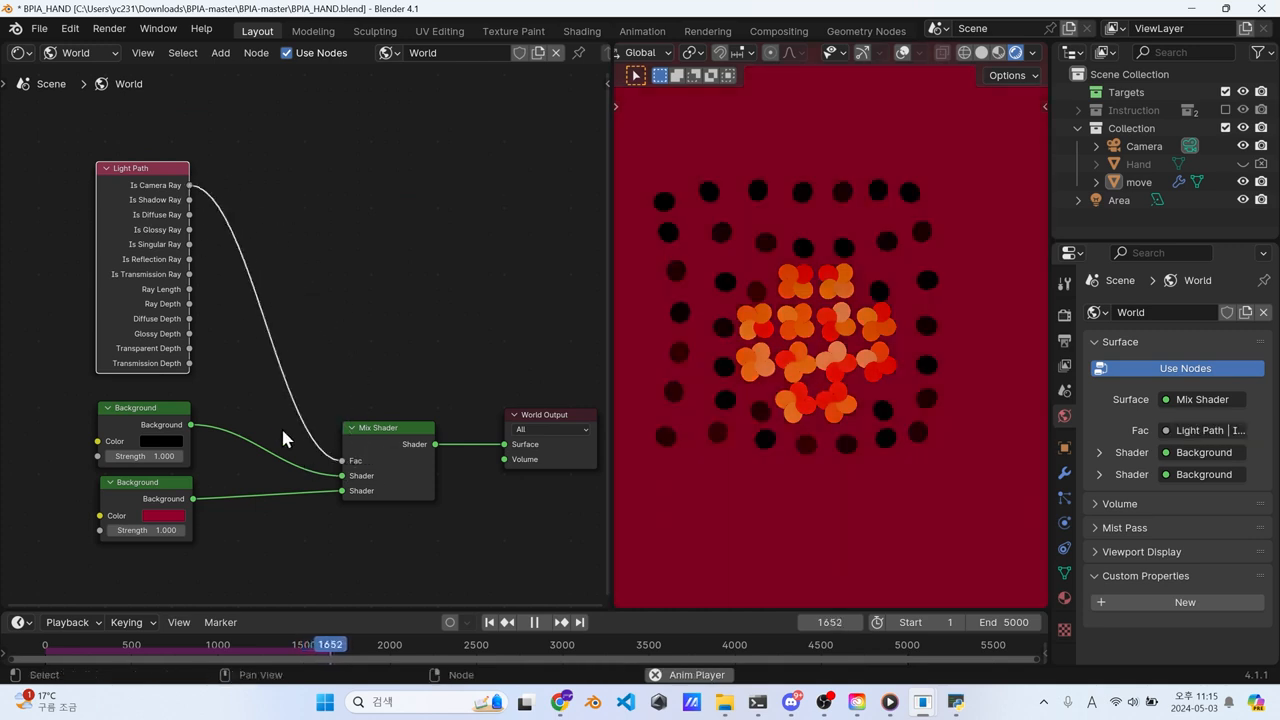
Step: Change the crimson Background node's colour to light pink
middle_click_drag(250, 424, 319, 341)
scroll(250, 358, "up", 2)
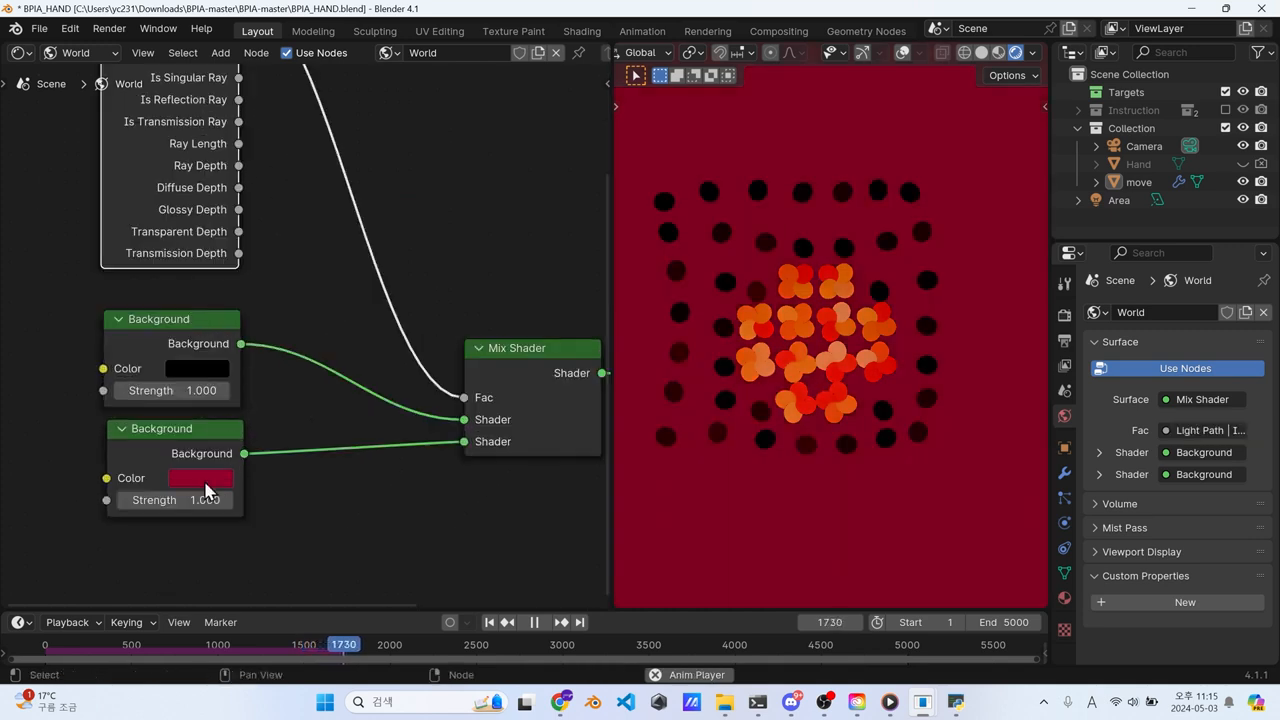
left_click(204, 482)
left_click_drag(365, 240, 363, 173)
left_click_drag(294, 332, 276, 287)
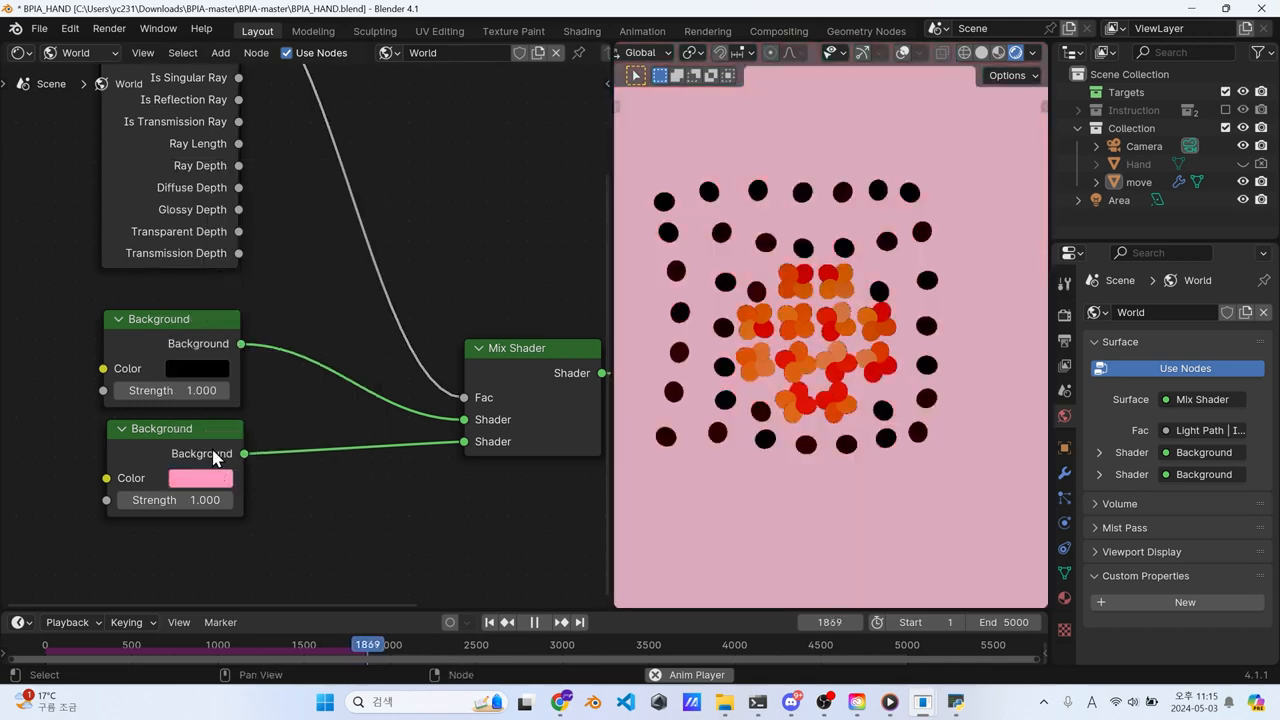
middle_click_drag(848, 292, 849, 340)
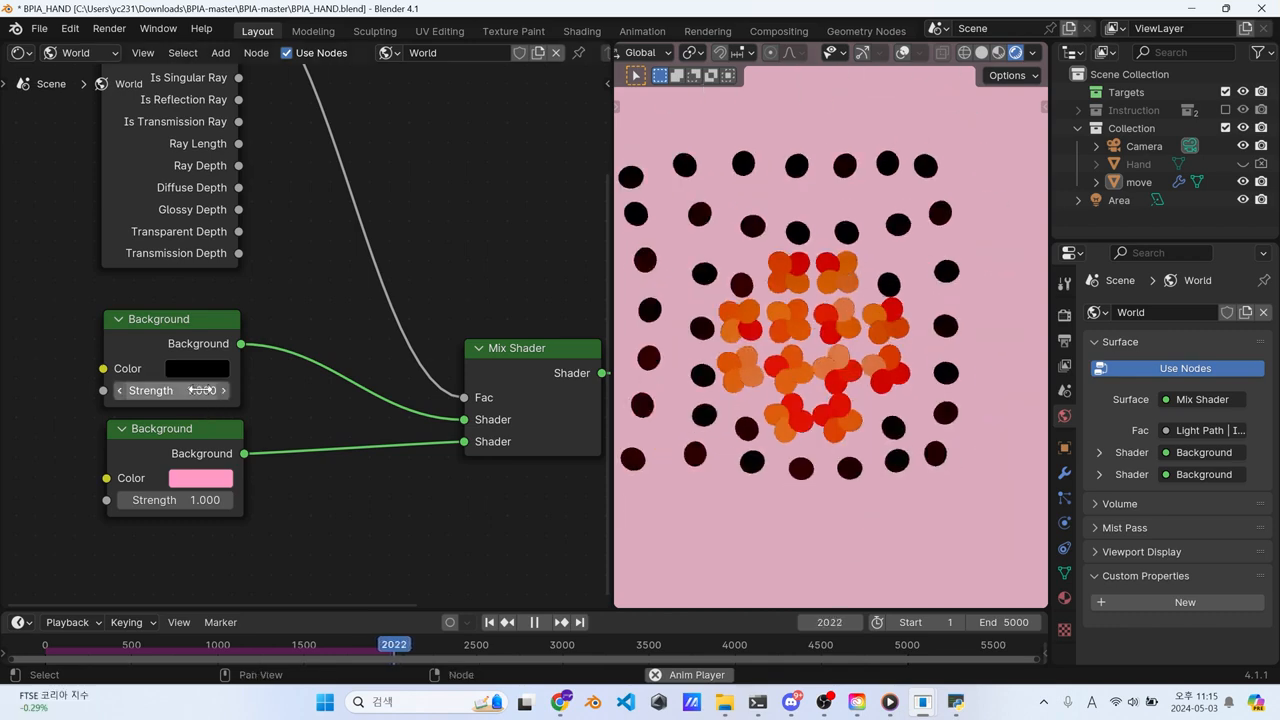
Step: Set the black Background node's strength to 0 and slightly adjust the placement of both Background nodes
left_click(197, 368)
mouse_move(361, 228)
left_mouse_down()
mouse_move(361, 62)
mouse_move(370, 226)
left_mouse_up()
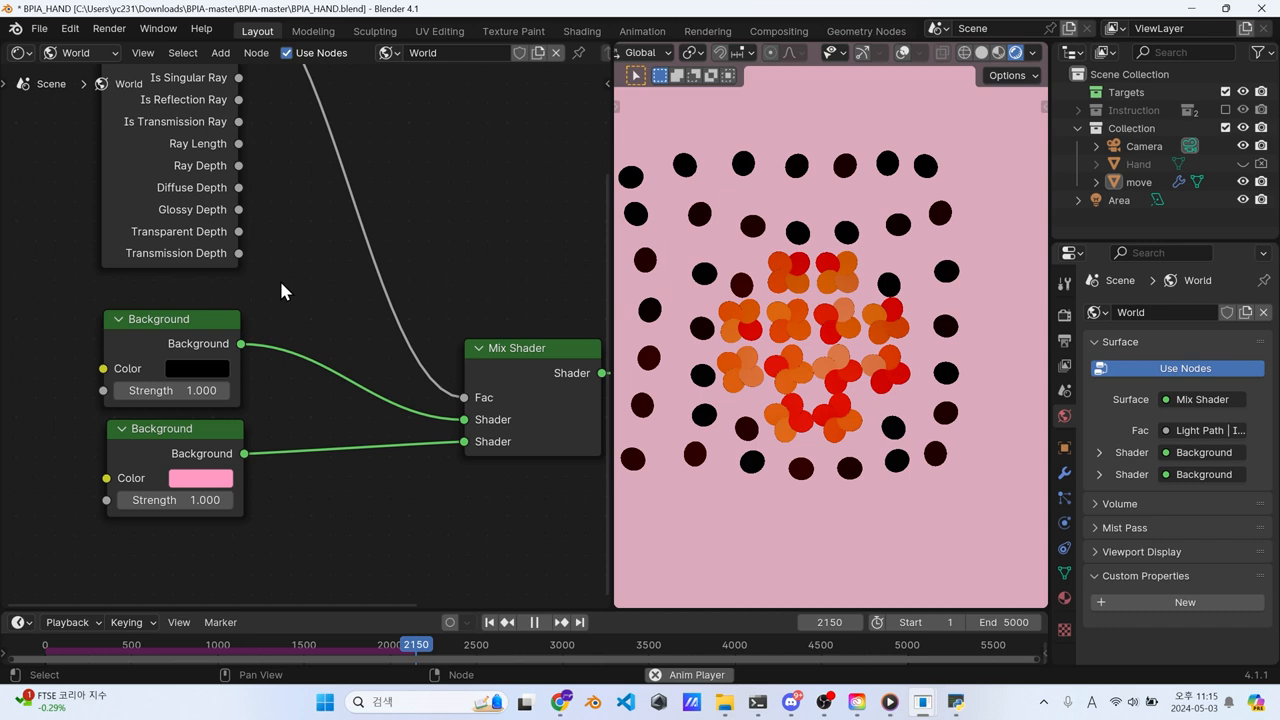
left_click_drag(179, 322, 186, 321)
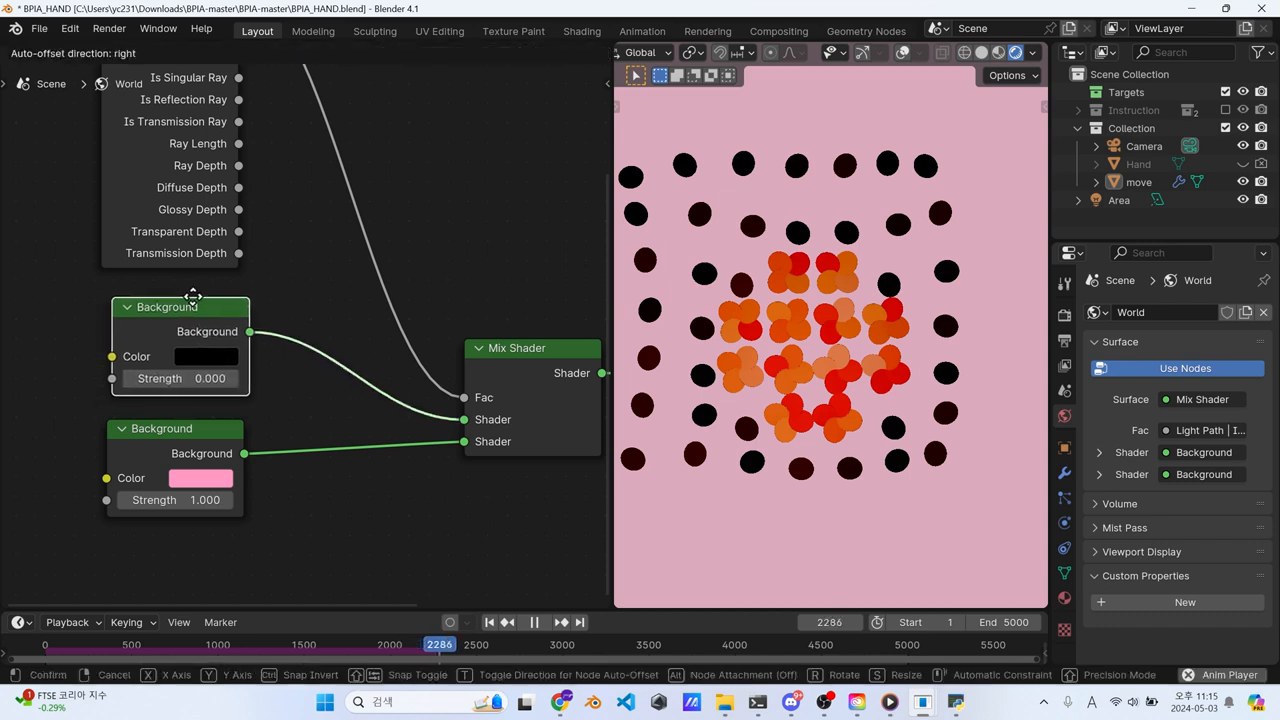
left_click_drag(192, 294, 192, 321)
left_click_drag(186, 430, 187, 437)
Step: Set the pink Background node's colour to a dark brown with hue 0.106, saturation 0.570 and value 0.040
left_click(205, 487)
left_click(280, 269)
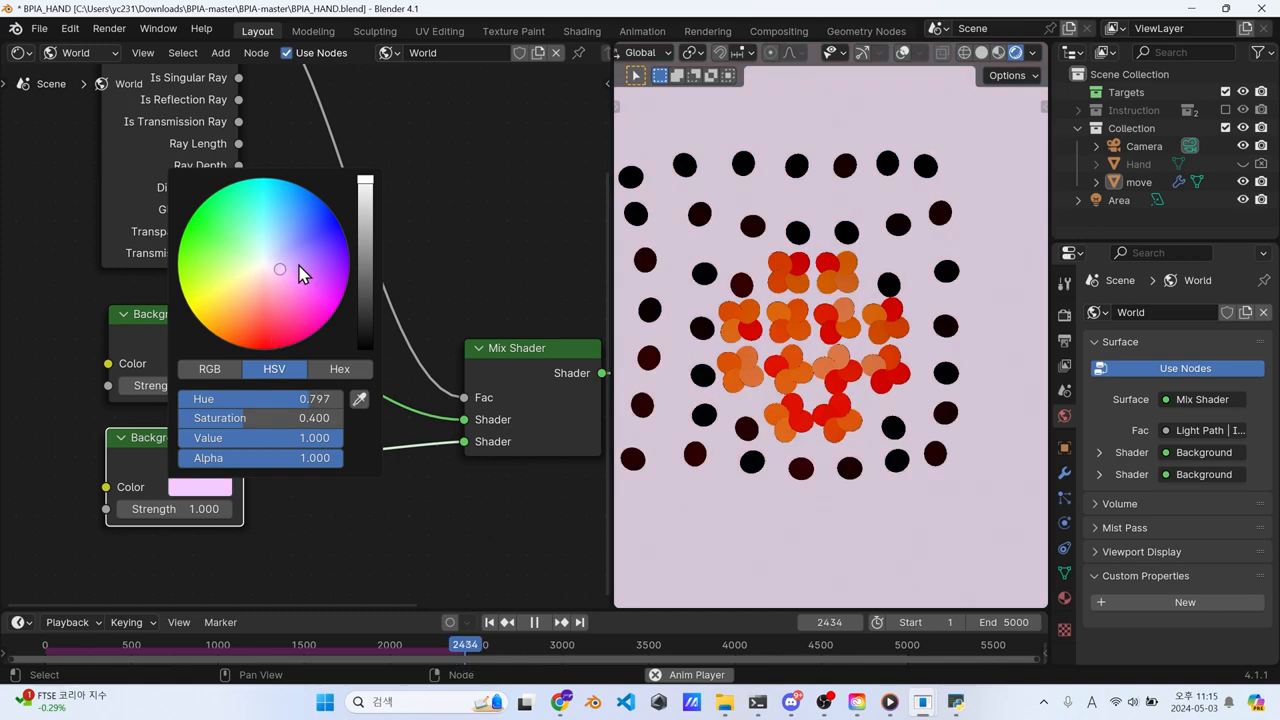
mouse_move(370, 290)
left_mouse_down()
mouse_move(366, 326)
mouse_move(365, 312)
left_mouse_up()
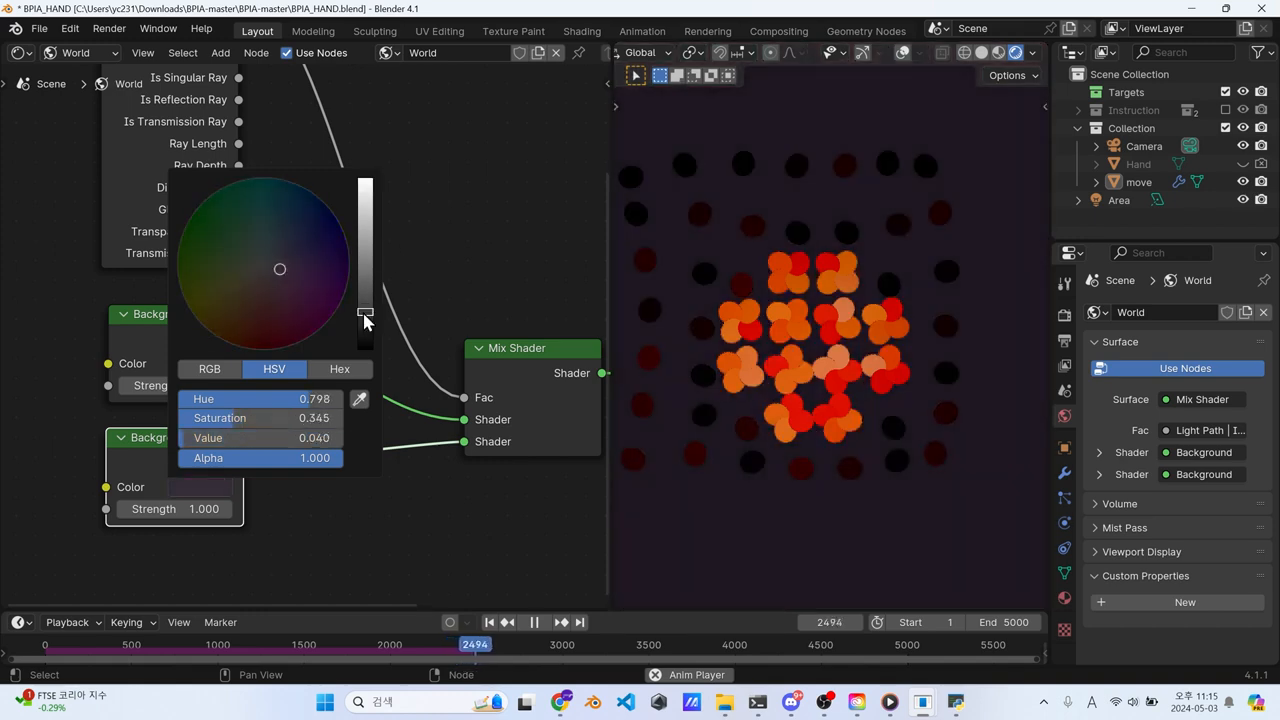
mouse_move(277, 308)
left_mouse_down()
mouse_move(216, 240)
mouse_move(242, 288)
left_mouse_up()
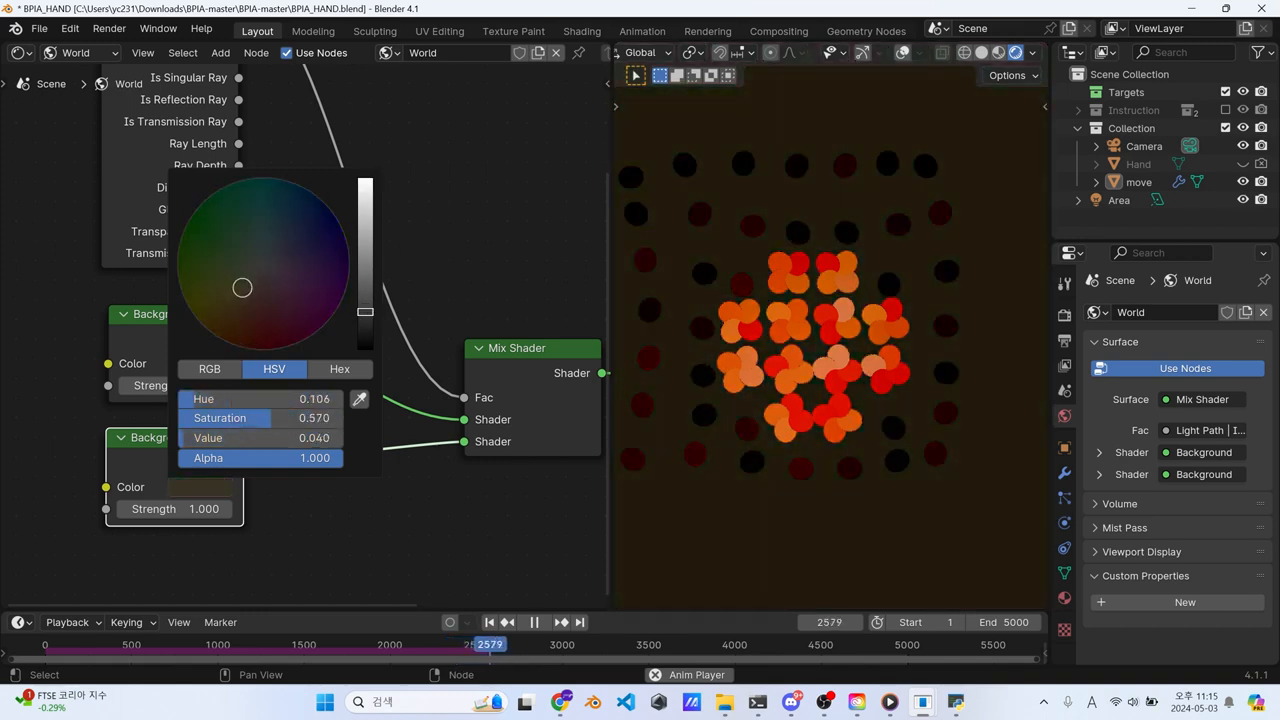